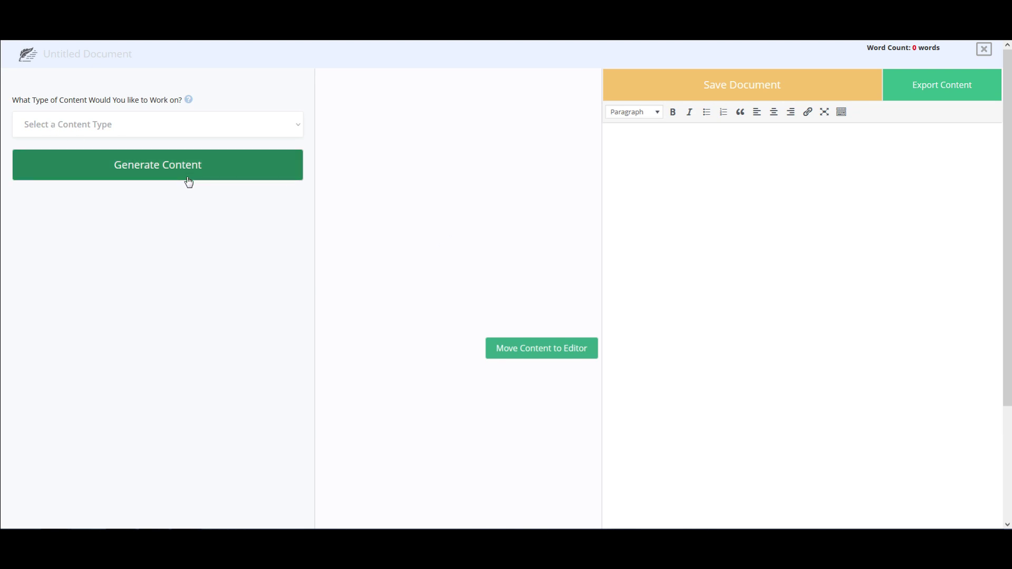
Set the content type to Fiction Writing and list the fiction project styles
{"action": "left_click", "coordinate": [289, 127]}
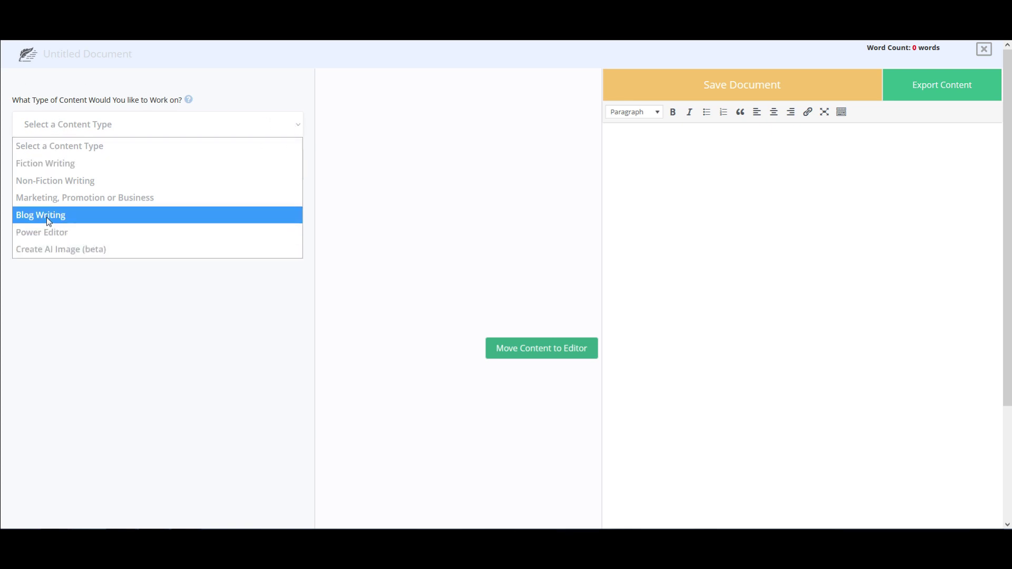
{"action": "left_click", "coordinate": [53, 163]}
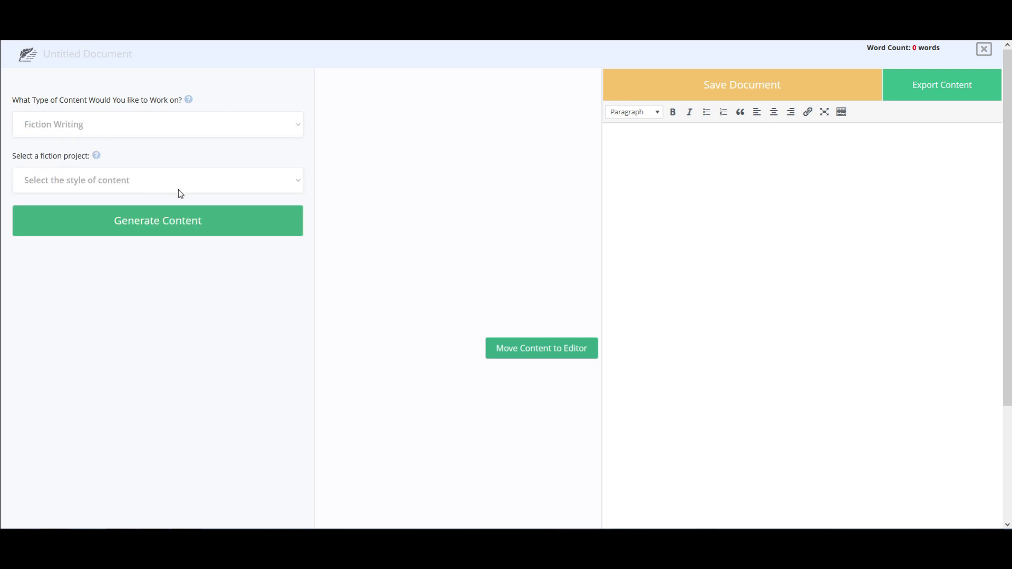
{"action": "left_click", "coordinate": [270, 182]}
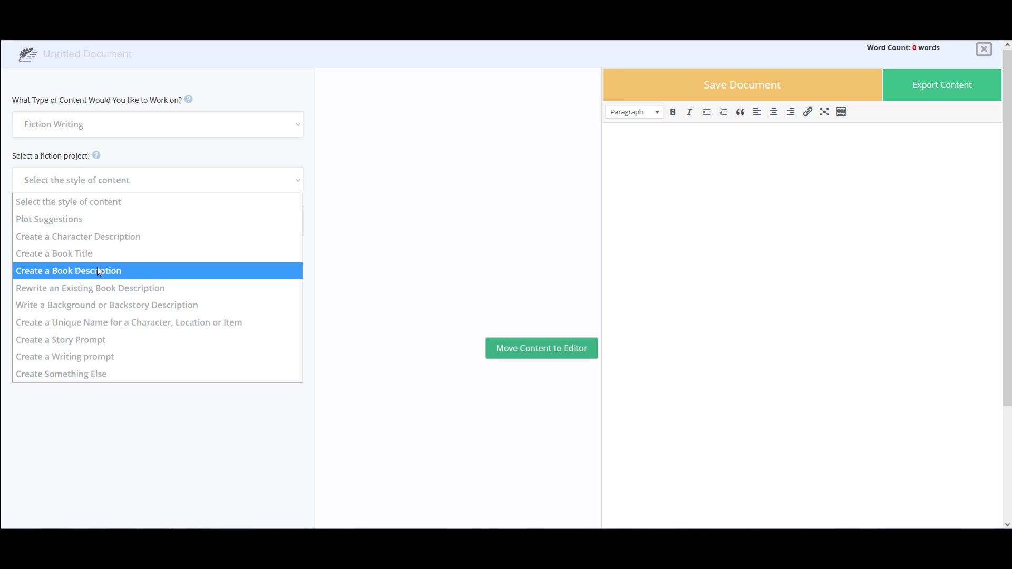
Choose Plot Suggestions as the fiction project
{"action": "left_click", "coordinate": [67, 222]}
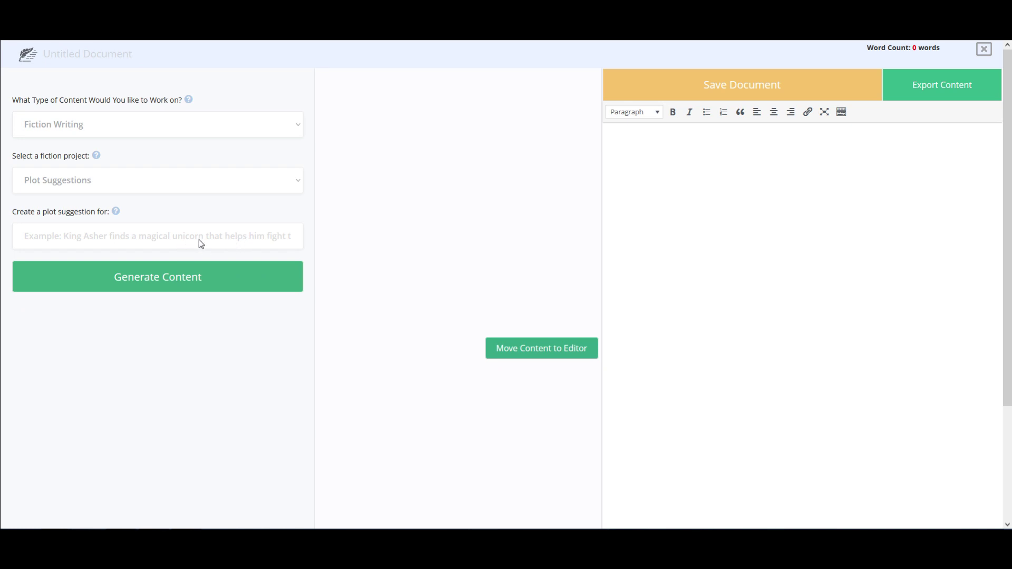
Enter 'Cat meets a pig for dinner' as the plot suggestion prompt
{"action": "left_click", "coordinate": [198, 240]}
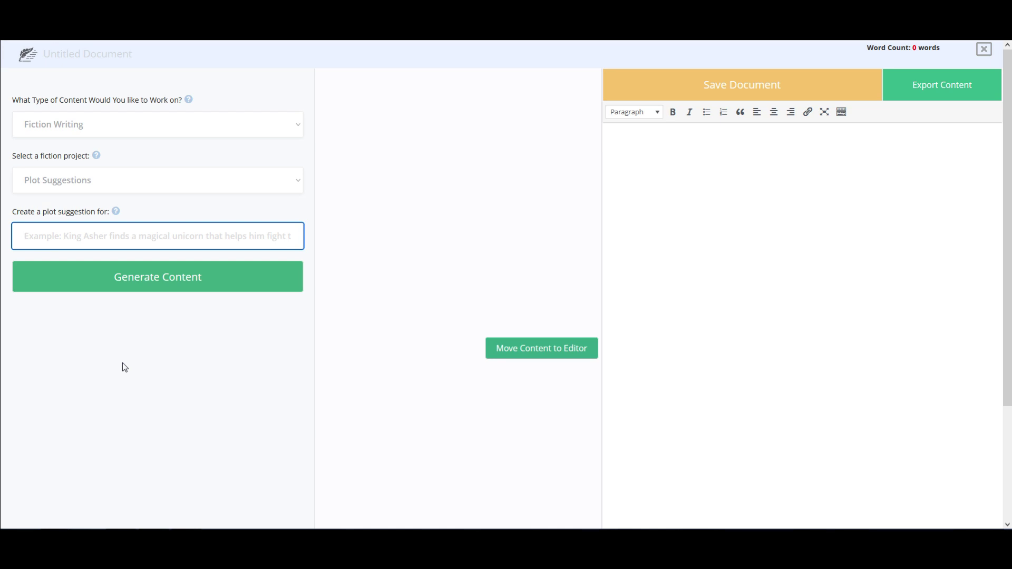
{"action": "type", "text": "Cat mee"}
{"action": "type", "text": "ts a p"}
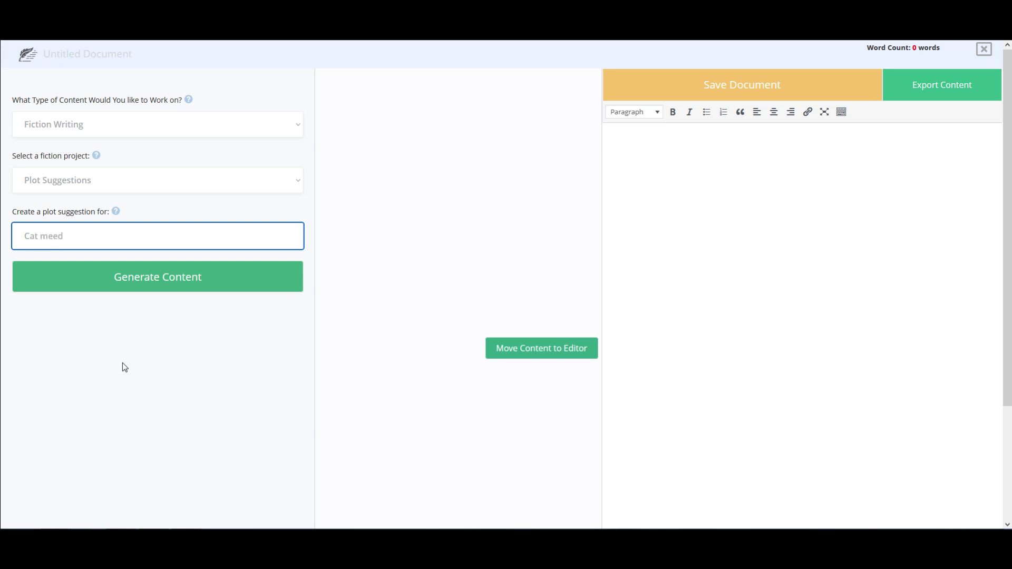
{"action": "type", "text": "ig for dinner"}
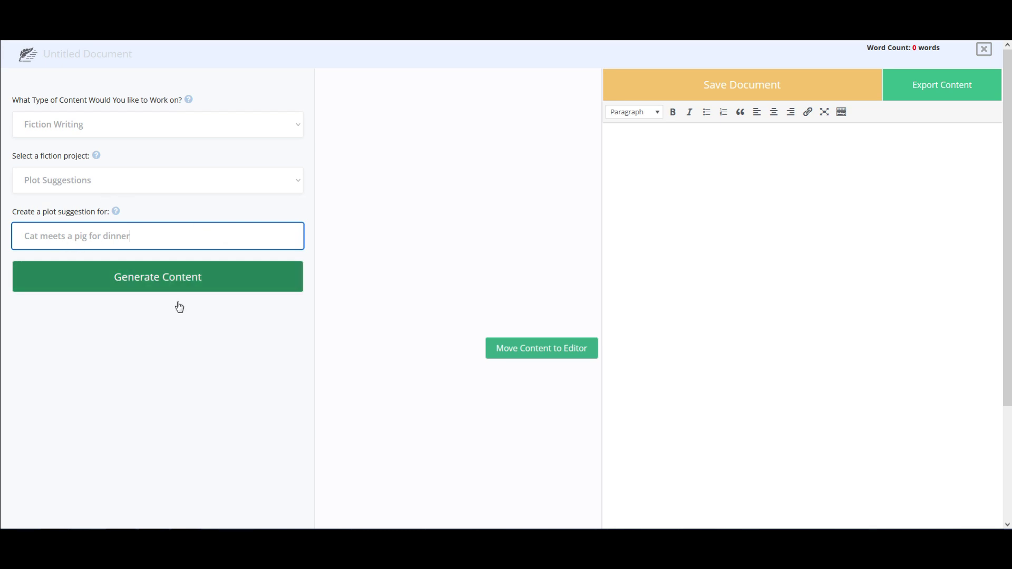
Generate a plot suggestion where Cat dines with a pig who turns out to be a professor
{"action": "left_click", "coordinate": [149, 288]}
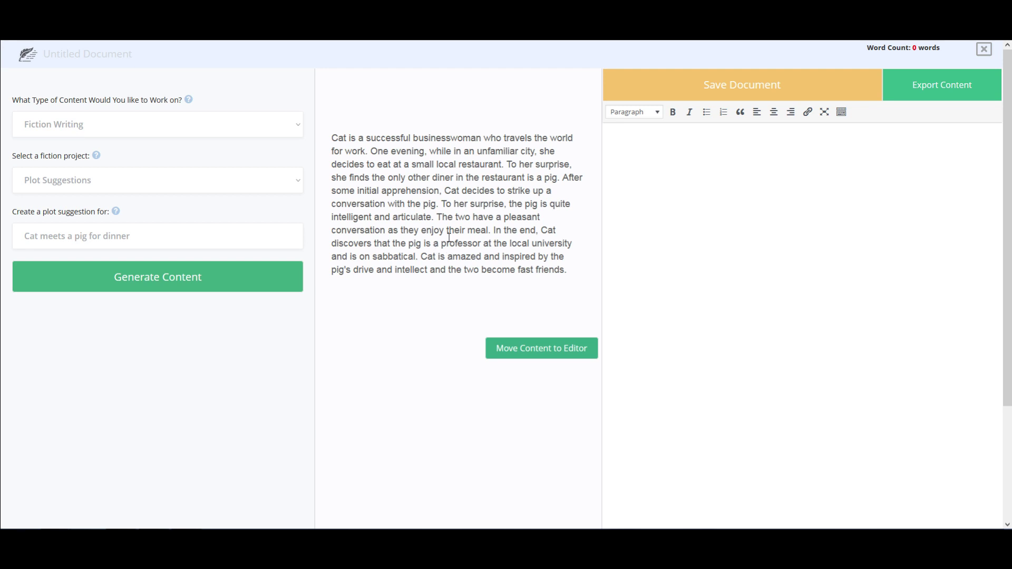
Copy the generated Cat-and-pig paragraph and move it into the editor, bringing it to 112 words
{"action": "left_click_drag", "start_coordinate": [332, 139], "coordinate": [569, 271]}
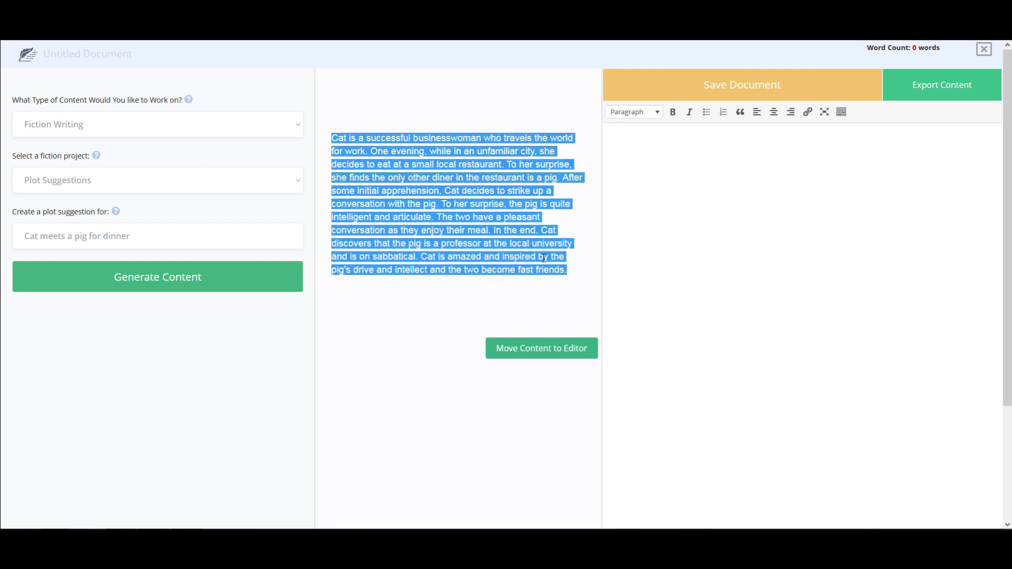
{"action": "right_click", "coordinate": [499, 223]}
{"action": "left_click", "coordinate": [519, 274]}
{"action": "left_click", "coordinate": [517, 351]}
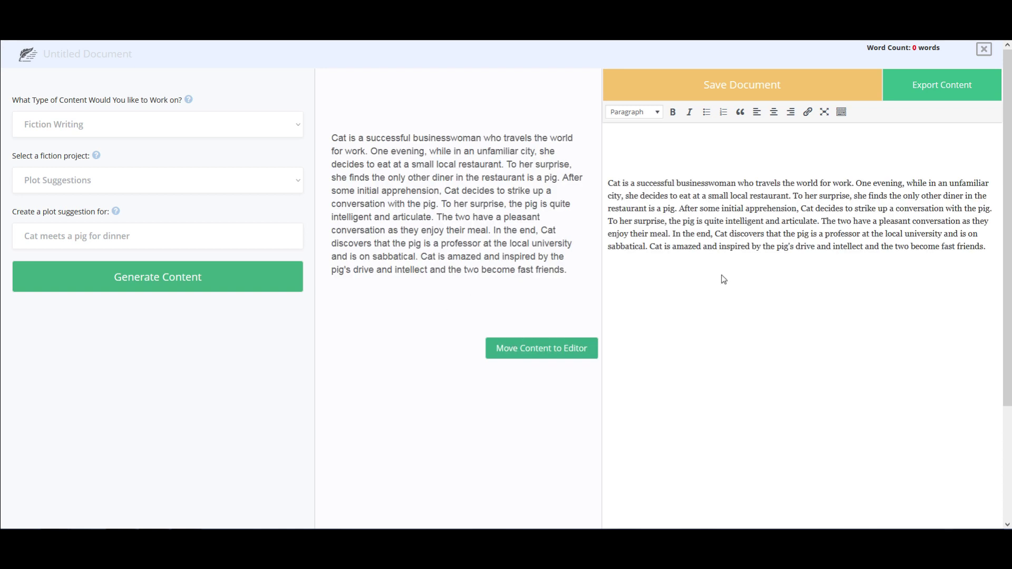
{"action": "left_click", "coordinate": [988, 251]}
{"action": "left_click", "coordinate": [141, 236]}
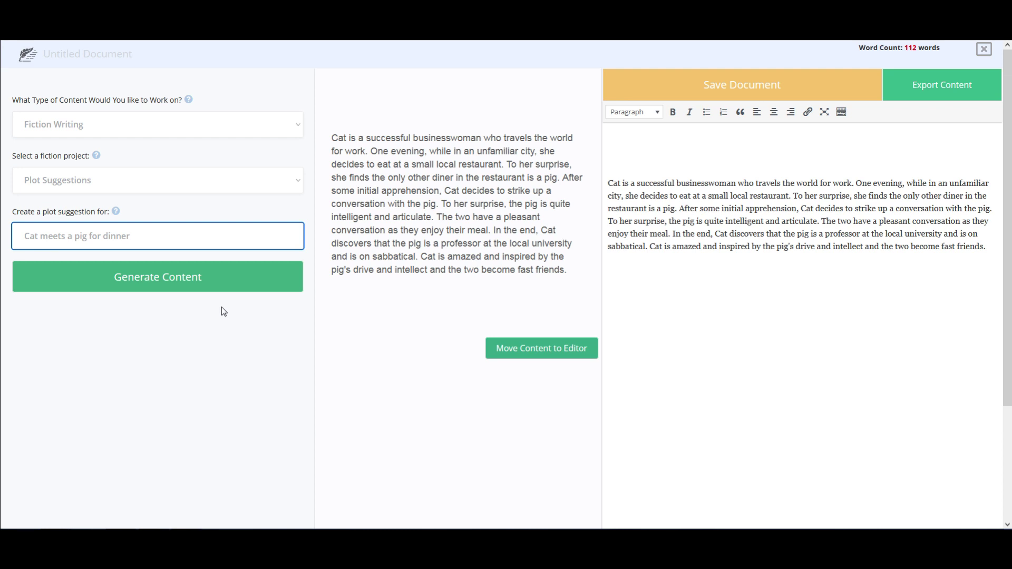
Extend the prompt with 'in a whimsical children's story about sharing' and generate a new story
{"action": "type", "text": "in"}
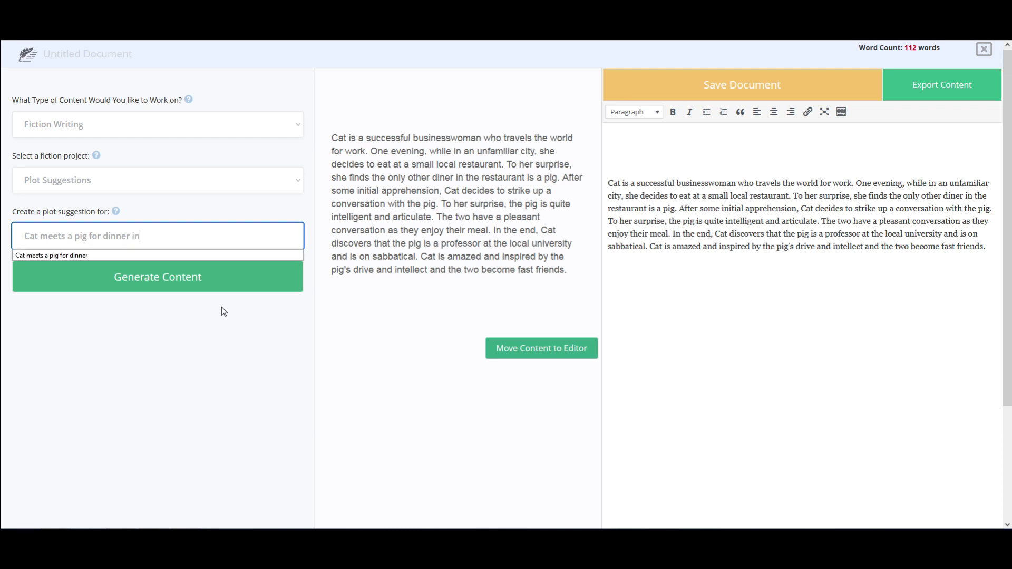
{"action": "type", "text": " a whims"}
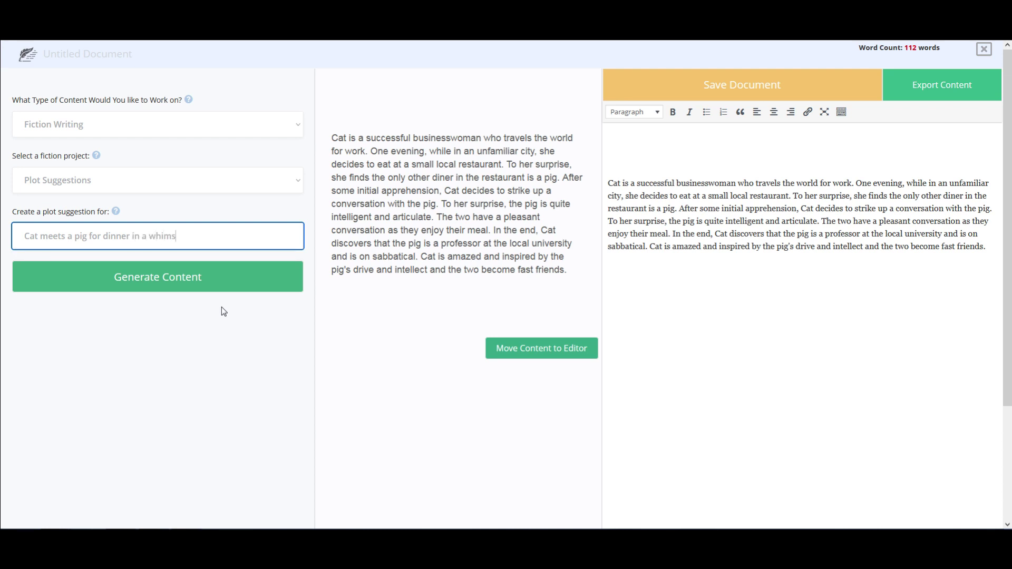
{"action": "type", "text": "ical children's story about sharing"}
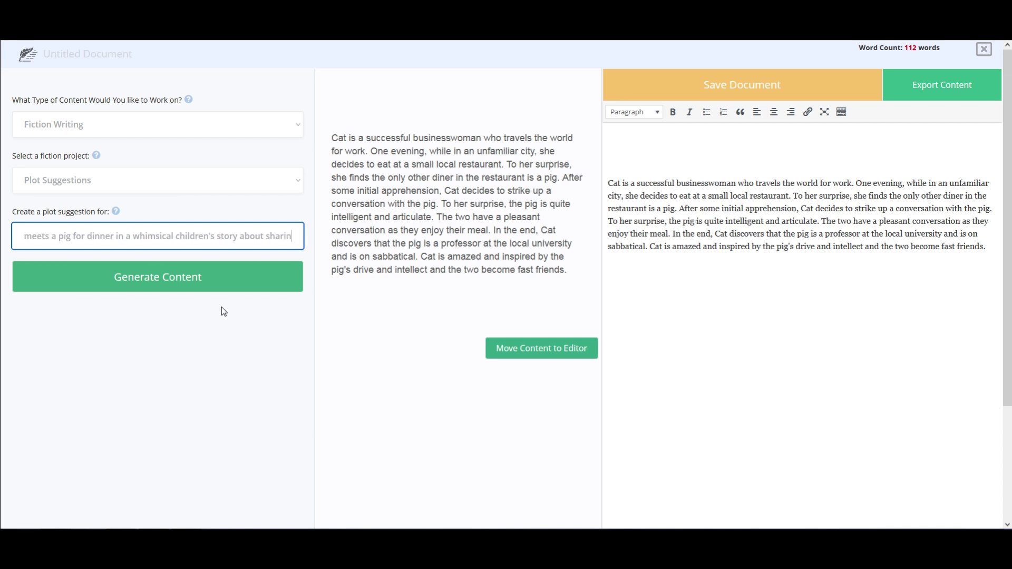
{"action": "left_click", "coordinate": [185, 289]}
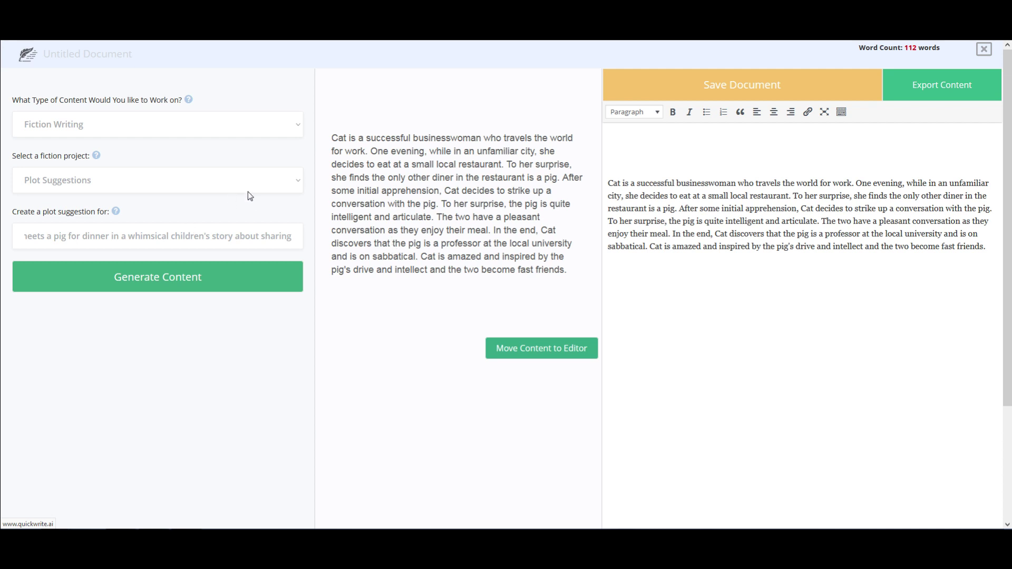
{"action": "left_click", "coordinate": [15, 275]}
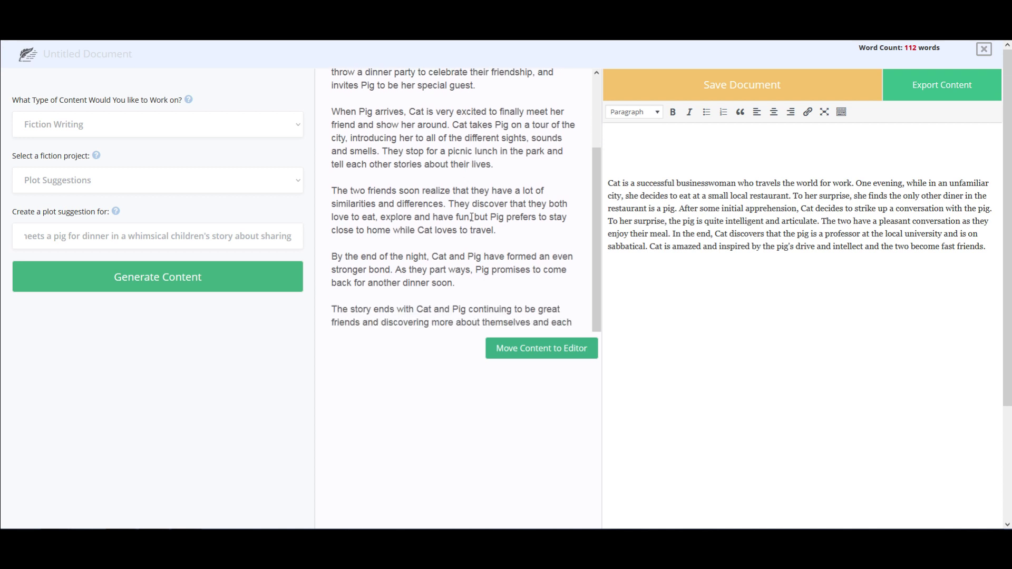
{"action": "scroll", "coordinate": [472, 217], "scroll_direction": "up", "scroll_amount": 2}
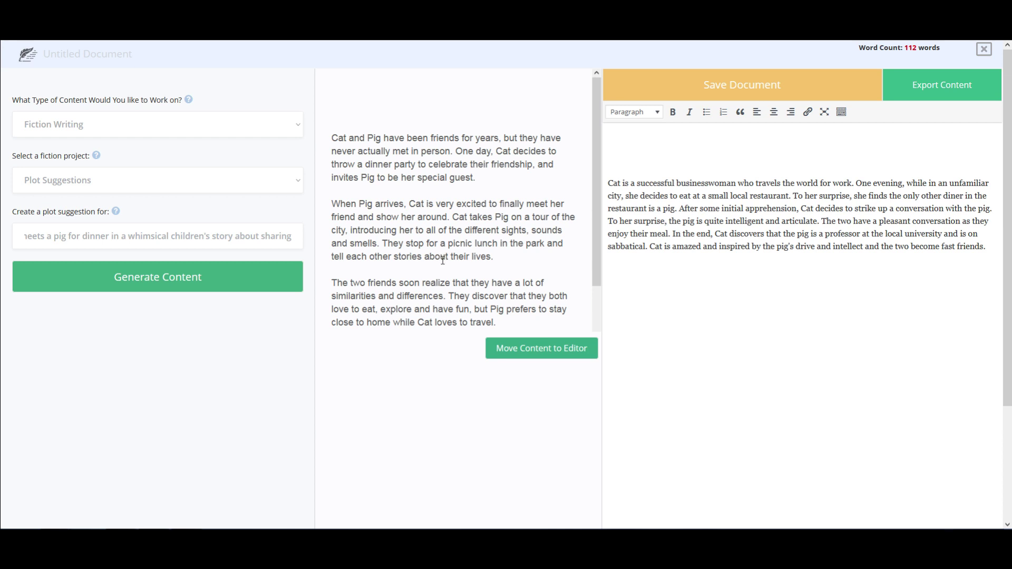
{"action": "scroll", "coordinate": [447, 258], "scroll_direction": "down", "scroll_amount": 3}
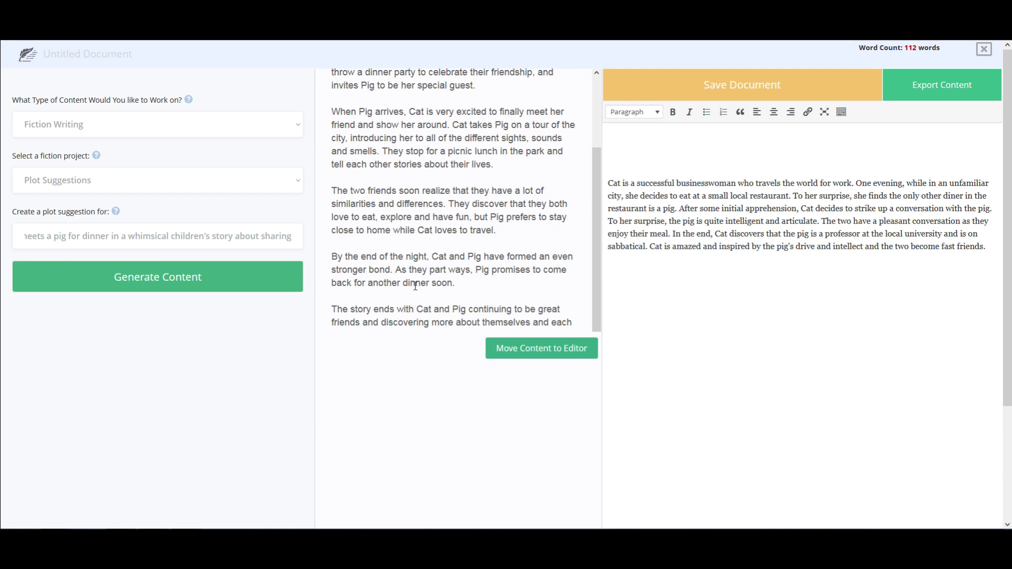
{"action": "scroll", "coordinate": [424, 278], "scroll_direction": "down", "scroll_amount": 1}
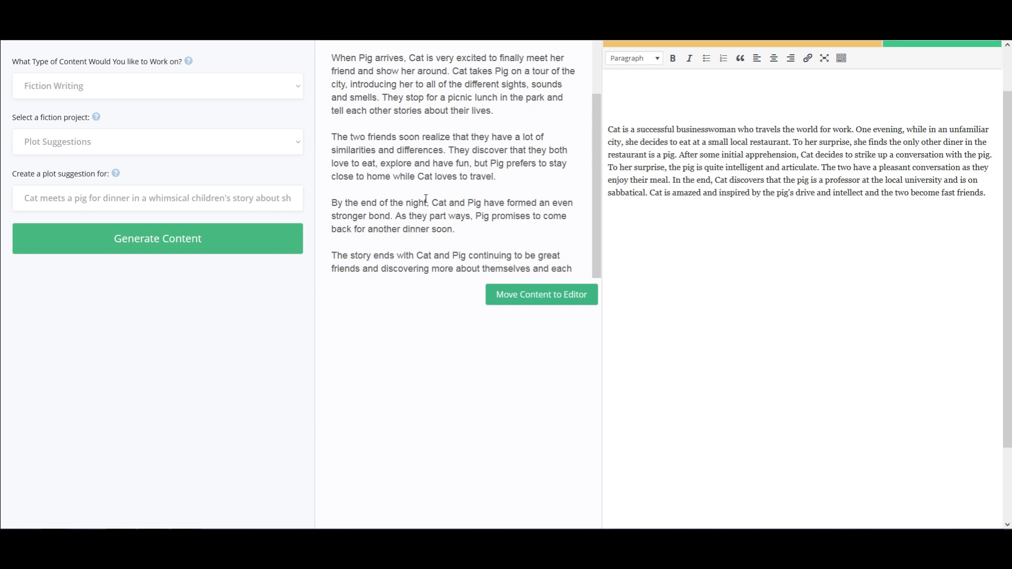
{"action": "scroll", "coordinate": [505, 257], "scroll_direction": "down", "scroll_amount": 1}
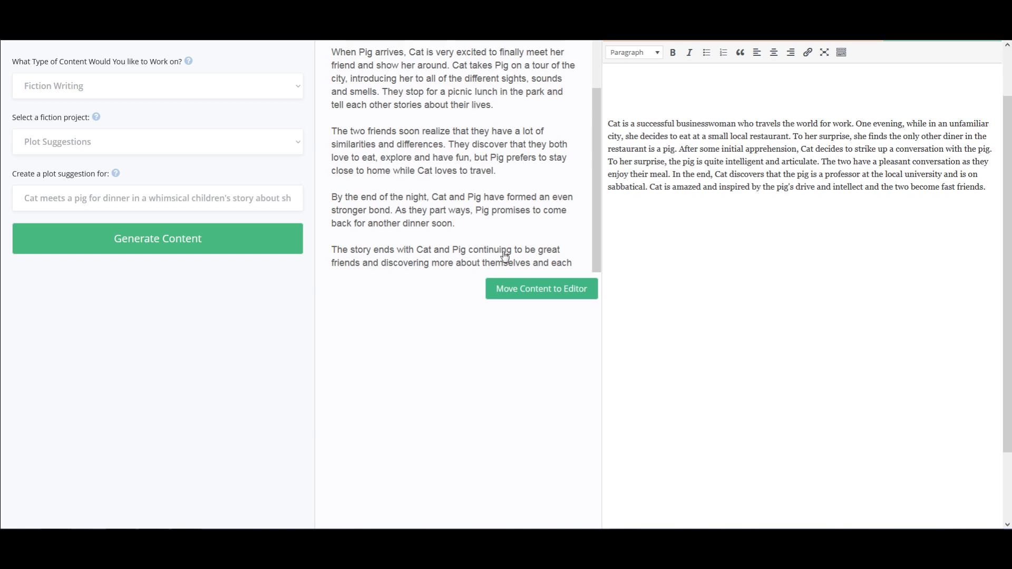
{"action": "scroll", "coordinate": [501, 253], "scroll_direction": "down", "scroll_amount": 1}
{"action": "scroll", "coordinate": [493, 237], "scroll_direction": "up", "scroll_amount": 2}
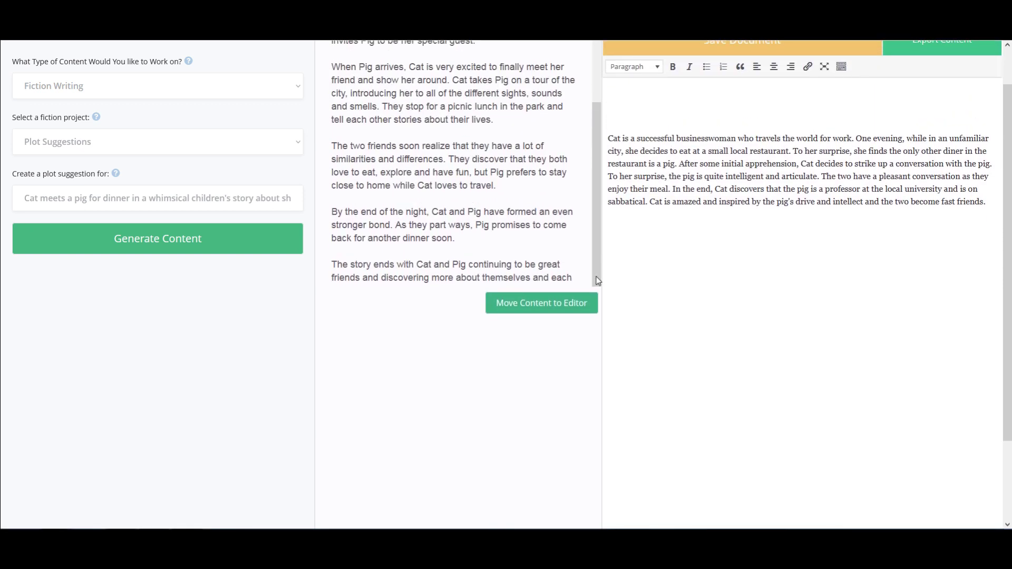
{"action": "scroll", "coordinate": [505, 232], "scroll_direction": "up", "scroll_amount": 4}
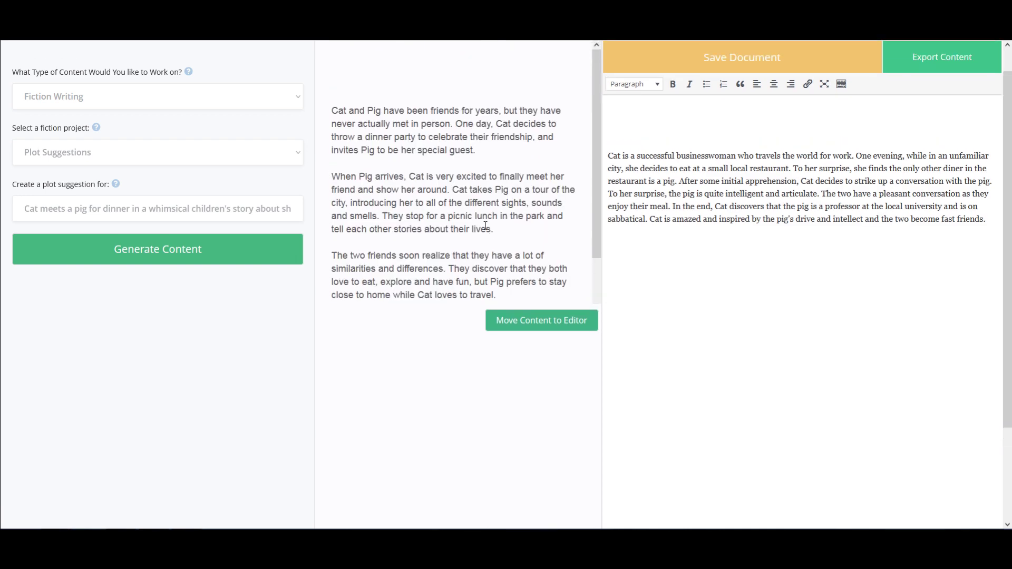
{"action": "scroll", "coordinate": [486, 227], "scroll_direction": "down", "scroll_amount": 5}
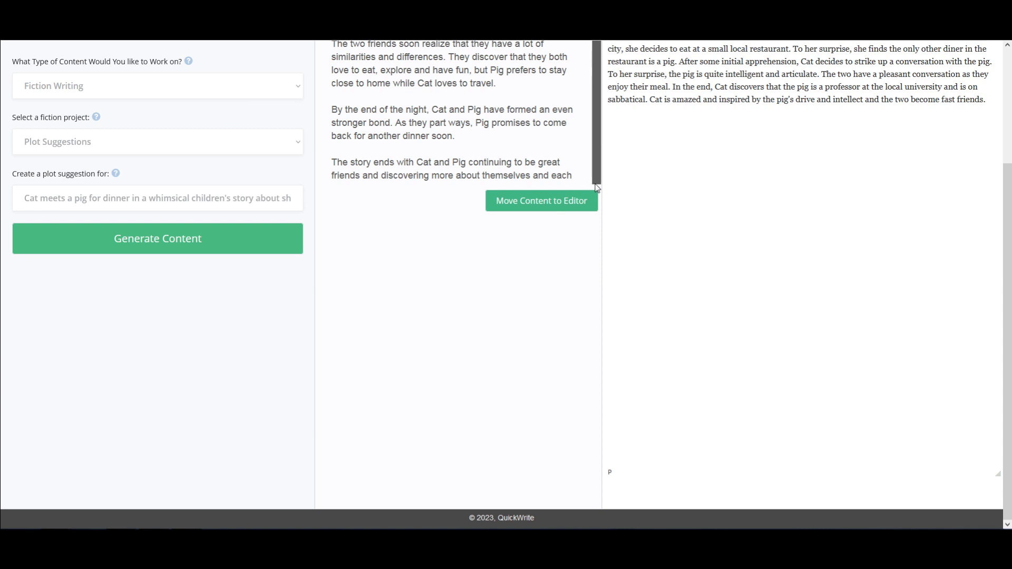
Add the new Cat and Pig story to the editor below the first plot
{"action": "left_click", "coordinate": [545, 210]}
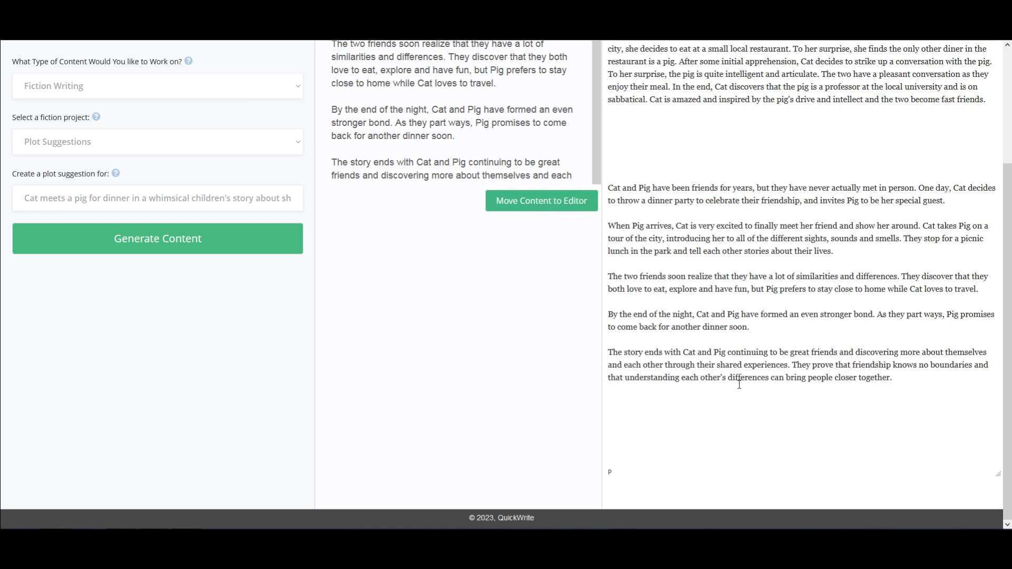
{"action": "scroll", "coordinate": [535, 144], "scroll_direction": "up", "scroll_amount": 1}
{"action": "scroll", "coordinate": [535, 143], "scroll_direction": "up", "scroll_amount": 3}
{"action": "scroll", "coordinate": [536, 144], "scroll_direction": "down", "scroll_amount": 3}
{"action": "scroll", "coordinate": [390, 343], "scroll_direction": "up", "scroll_amount": 5}
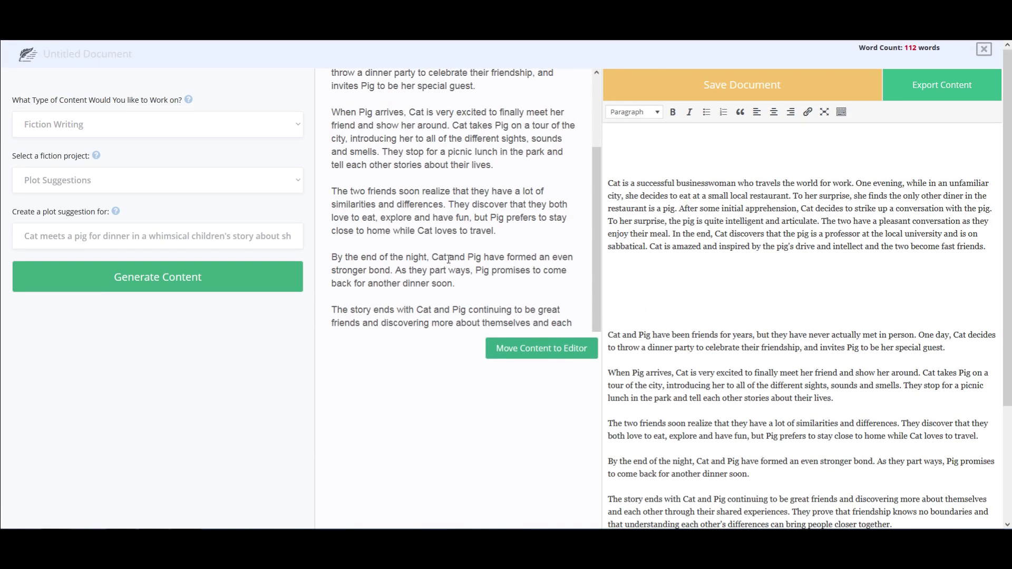
{"action": "scroll", "coordinate": [719, 385], "scroll_direction": "down", "scroll_amount": 3}
Insert a '******' separator line between the two stories
{"action": "left_click", "coordinate": [648, 150]}
{"action": "type", "text": "***"}
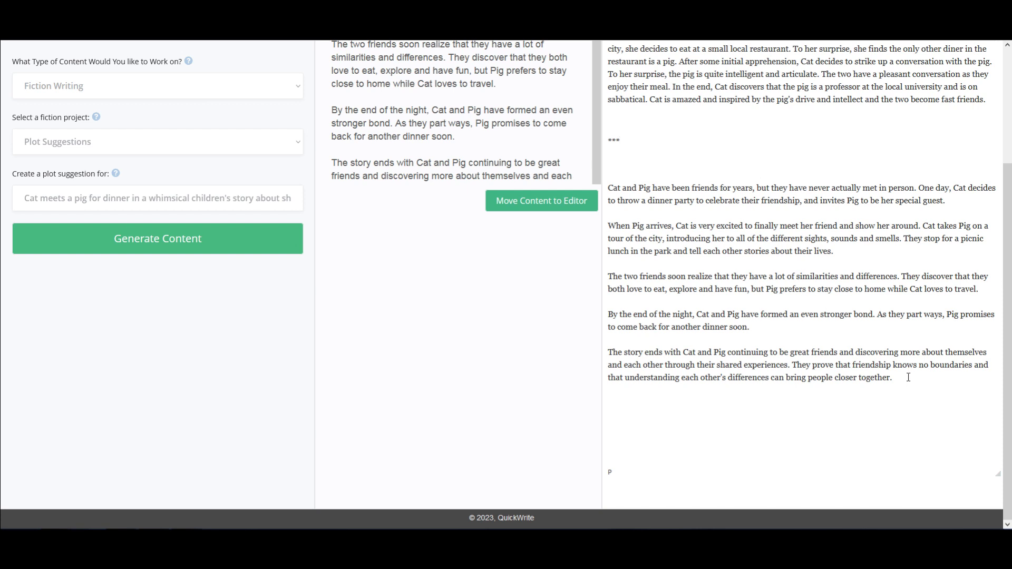
{"action": "type", "text": "***"}
{"action": "scroll", "coordinate": [267, 199], "scroll_direction": "up", "scroll_amount": 1}
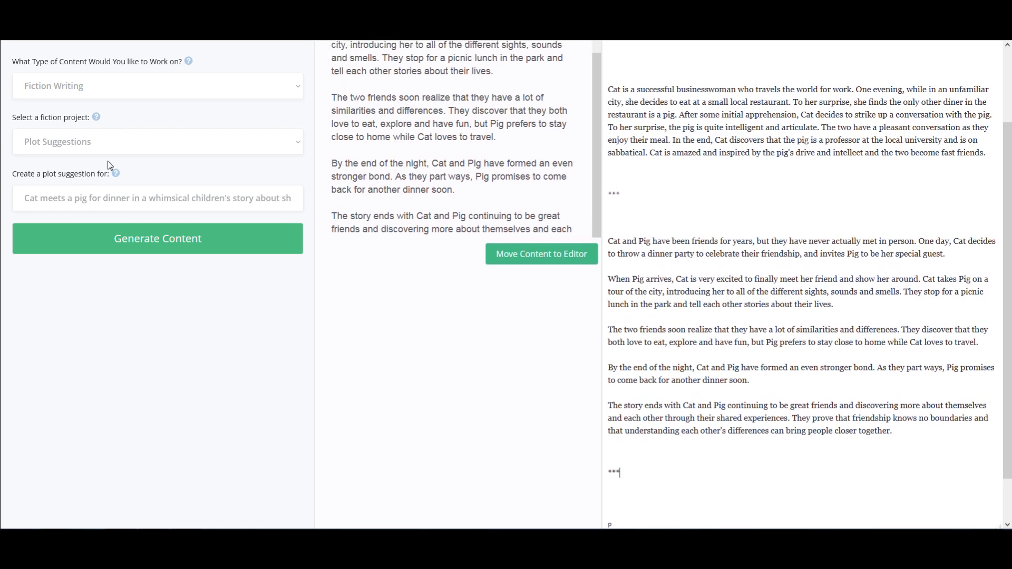
{"action": "left_click", "coordinate": [79, 196]}
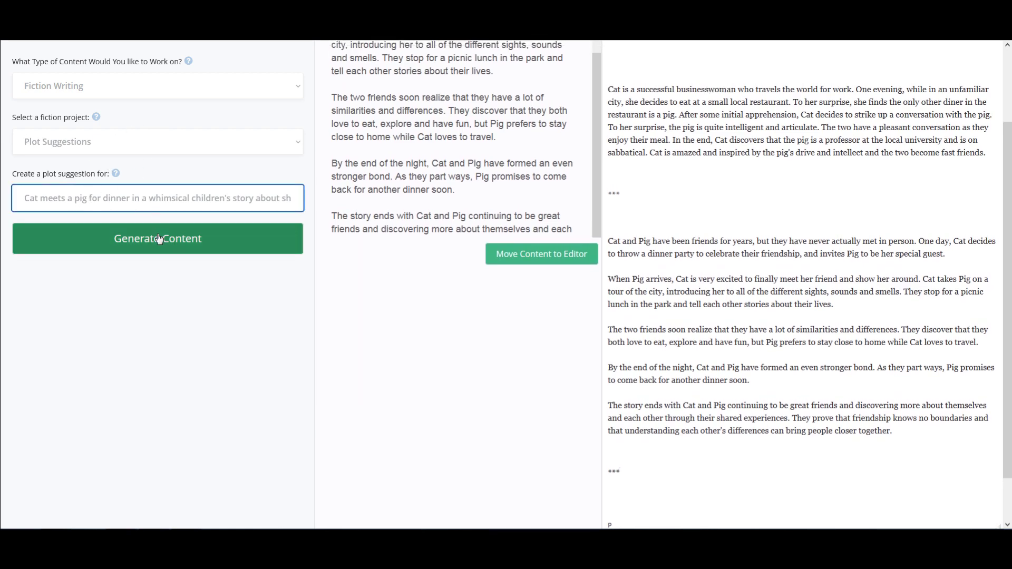
Change the prompt to 'Cat meets a pig for dinner in a frightening tale about sharing'
{"action": "key", "text": "shift+Right"}
{"action": "key", "text": "shift+Right"}
{"action": "key", "text": "shift+Right"}
{"action": "key", "text": "shift+Right"}
{"action": "key", "text": "shift+Right"}
{"action": "key", "text": "shift+Right"}
{"action": "key", "text": "shift+Right"}
{"action": "key", "text": "shift+Right"}
{"action": "key", "text": "shift+Right"}
{"action": "key", "text": "shift+Right"}
{"action": "key", "text": "shift+Right"}
{"action": "key", "text": "shift+Right"}
{"action": "key", "text": "shift+Right"}
{"action": "key", "text": "shift+Right"}
{"action": "key", "text": "shift+Right"}
{"action": "key", "text": "shift+Right"}
{"action": "key", "text": "shift+Right"}
{"action": "key", "text": "shift+Right"}
{"action": "key", "text": "shift+Right"}
{"action": "key", "text": "shift+Right"}
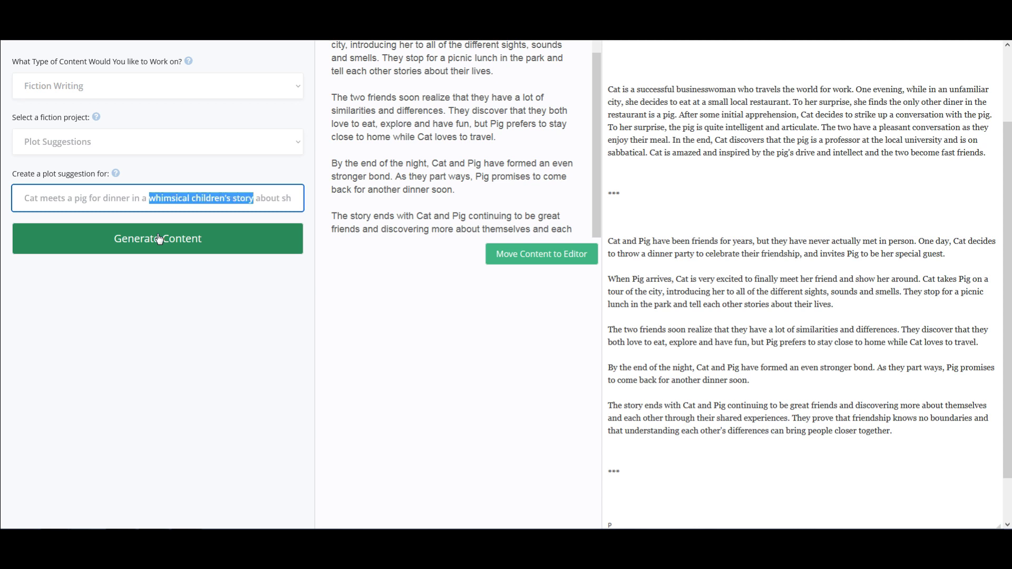
{"action": "type", "text": "frightening"}
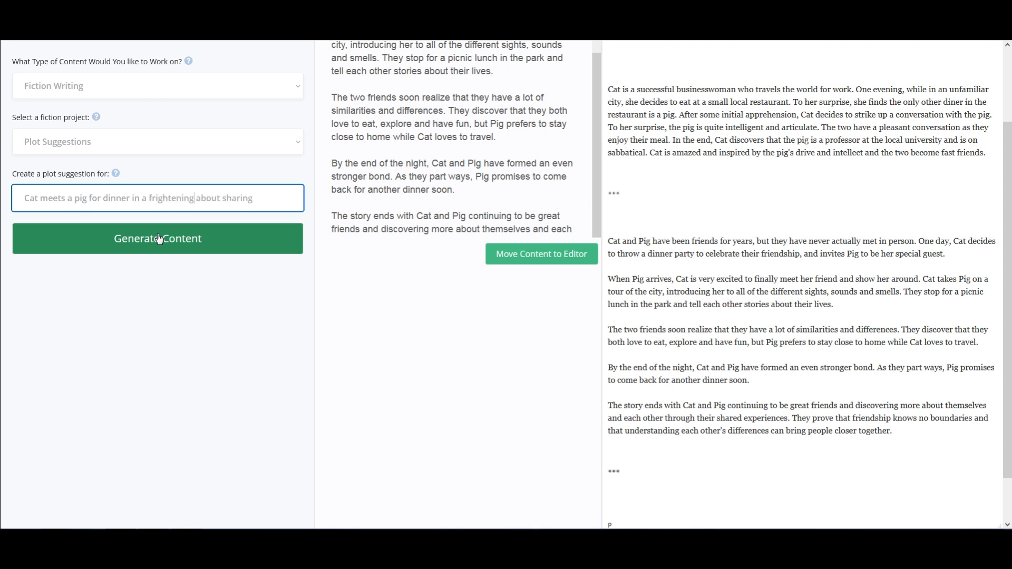
{"action": "type", "text": " tale"}
{"action": "key", "text": "shift+Right"}
{"action": "key", "text": "shift+Right"}
{"action": "key", "text": "shift+Right"}
{"action": "key", "text": "shift+Right"}
{"action": "key", "text": "shift+Right"}
{"action": "key", "text": "shift+Right"}
{"action": "key", "text": "shift+Right"}
{"action": "key", "text": "shift+Right"}
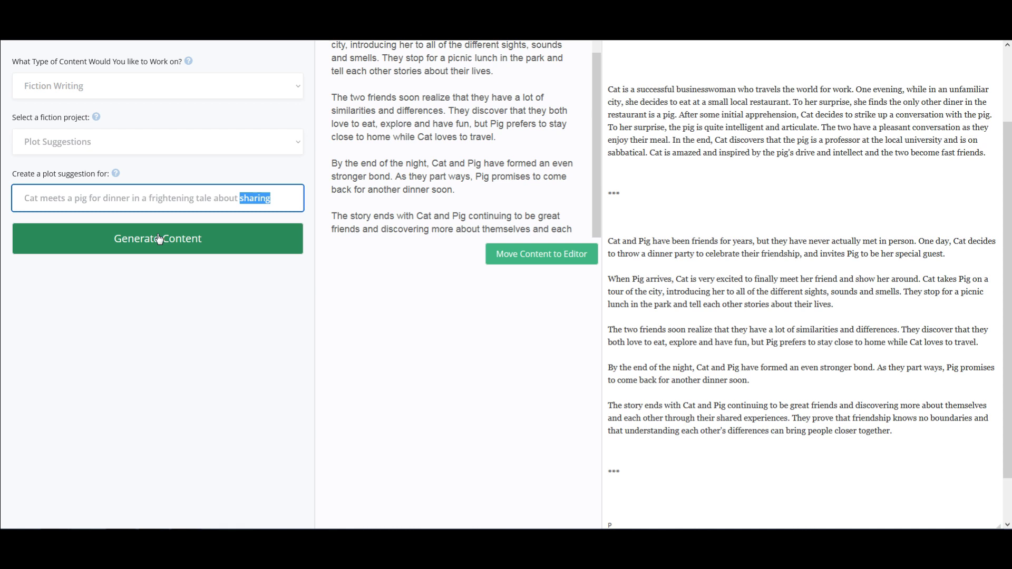
{"action": "key", "text": "End"}
{"action": "scroll", "coordinate": [200, 184], "scroll_direction": "up", "scroll_amount": 2}
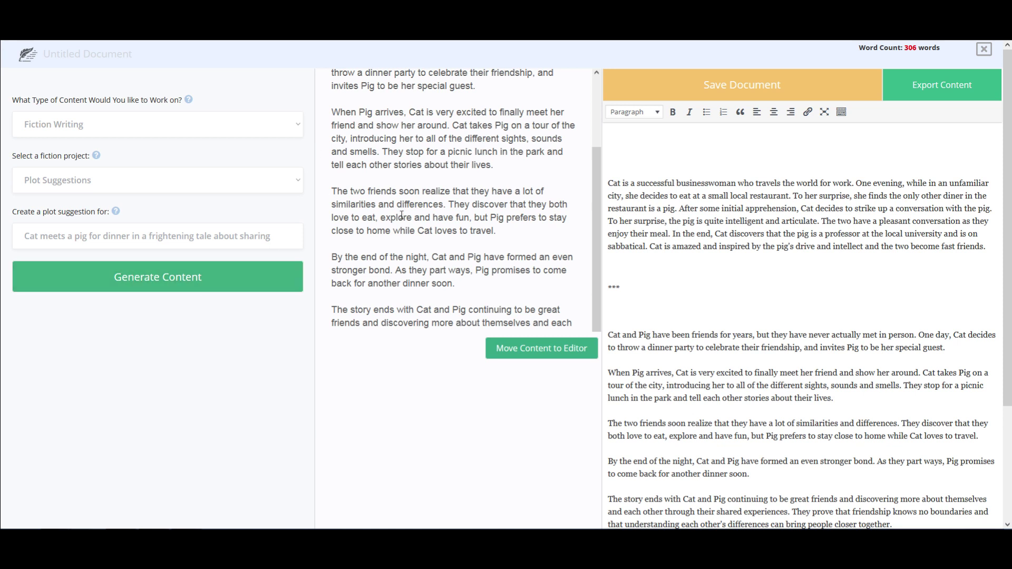
{"action": "scroll", "coordinate": [402, 216], "scroll_direction": "up", "scroll_amount": 3}
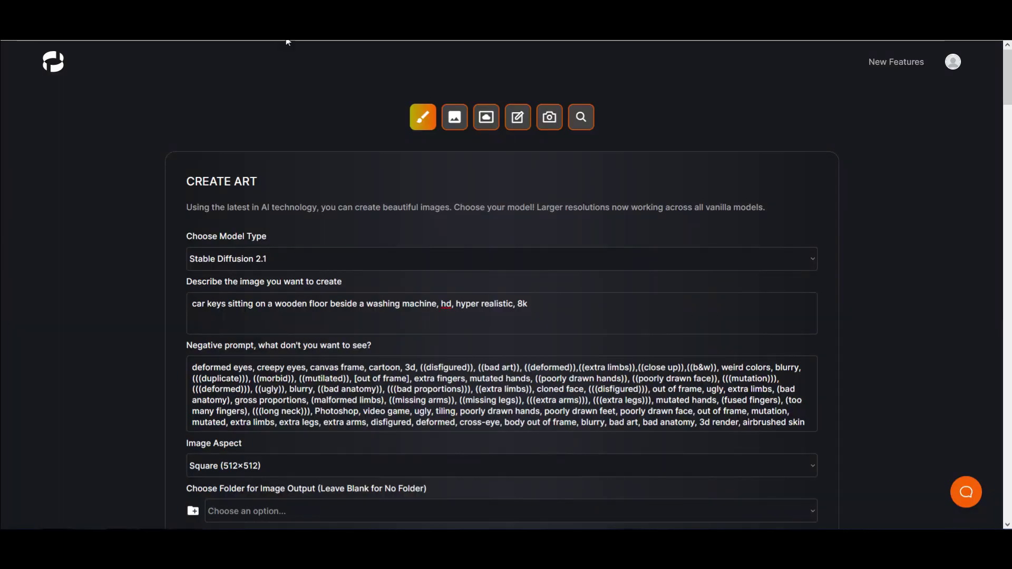
{"action": "scroll", "coordinate": [245, 322], "scroll_direction": "down", "scroll_amount": 10}
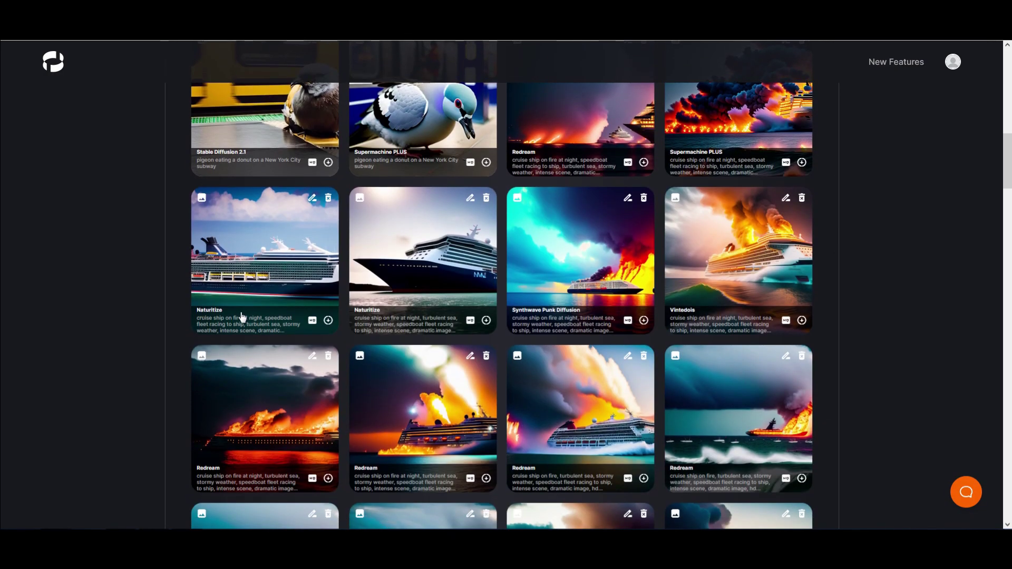
{"action": "scroll", "coordinate": [246, 321], "scroll_direction": "up", "scroll_amount": 3}
{"action": "scroll", "coordinate": [349, 304], "scroll_direction": "down", "scroll_amount": 6}
{"action": "scroll", "coordinate": [345, 306], "scroll_direction": "down", "scroll_amount": 18}
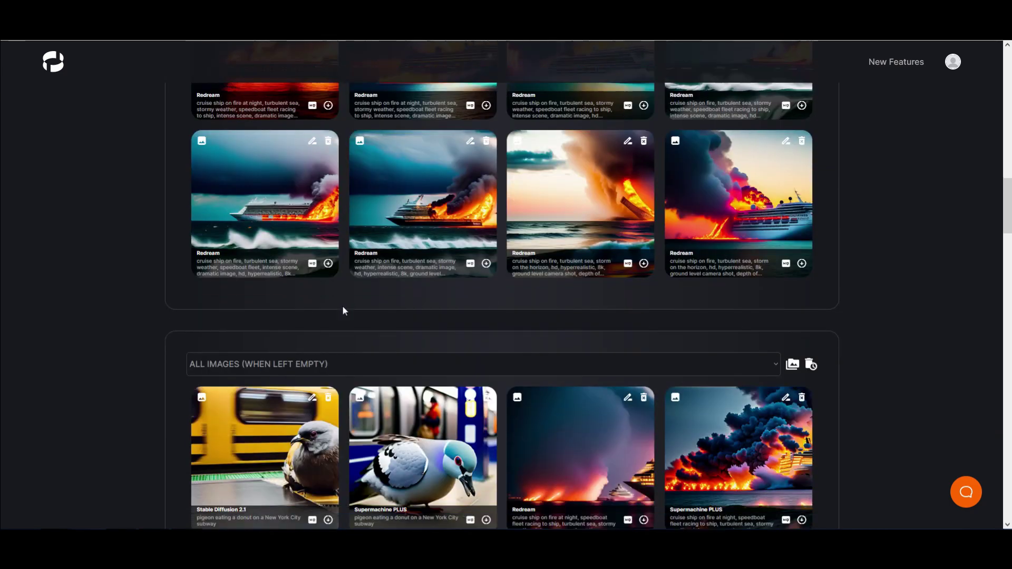
{"action": "scroll", "coordinate": [333, 308], "scroll_direction": "down", "scroll_amount": 7}
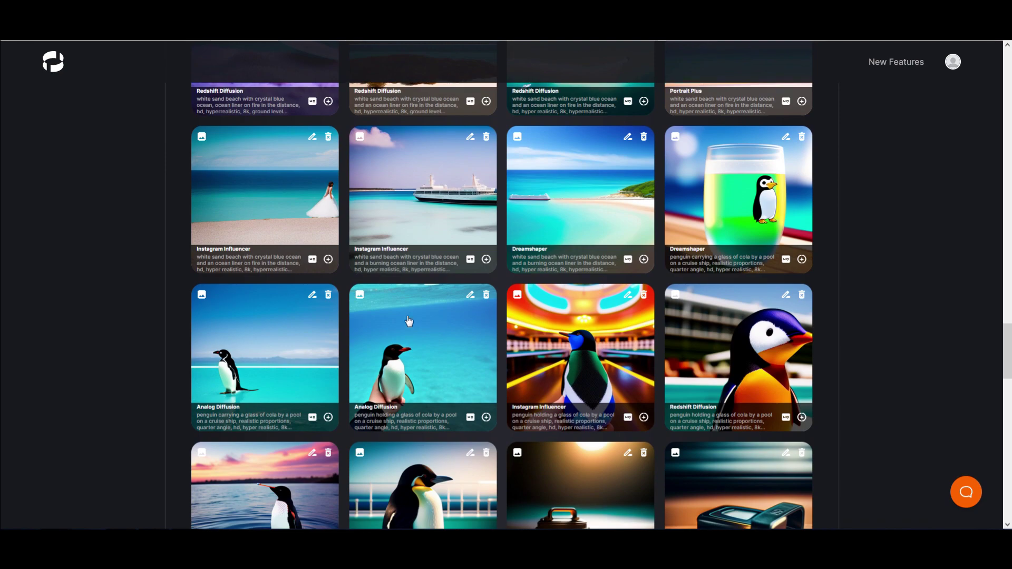
{"action": "scroll", "coordinate": [421, 377], "scroll_direction": "down", "scroll_amount": 1}
{"action": "scroll", "coordinate": [420, 378], "scroll_direction": "down", "scroll_amount": 2}
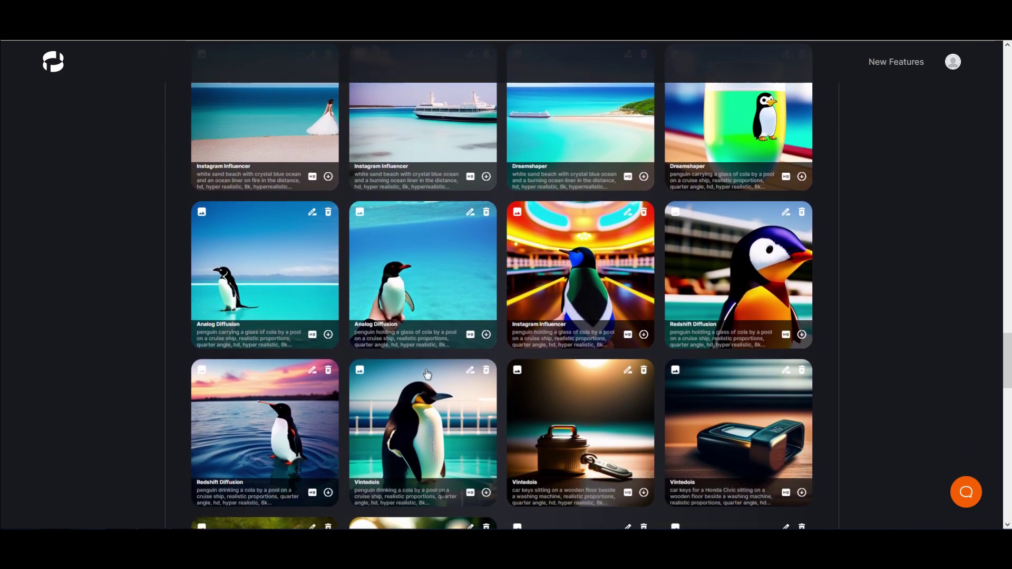
{"action": "scroll", "coordinate": [406, 369], "scroll_direction": "up", "scroll_amount": 15}
{"action": "scroll", "coordinate": [400, 364], "scroll_direction": "up", "scroll_amount": 20}
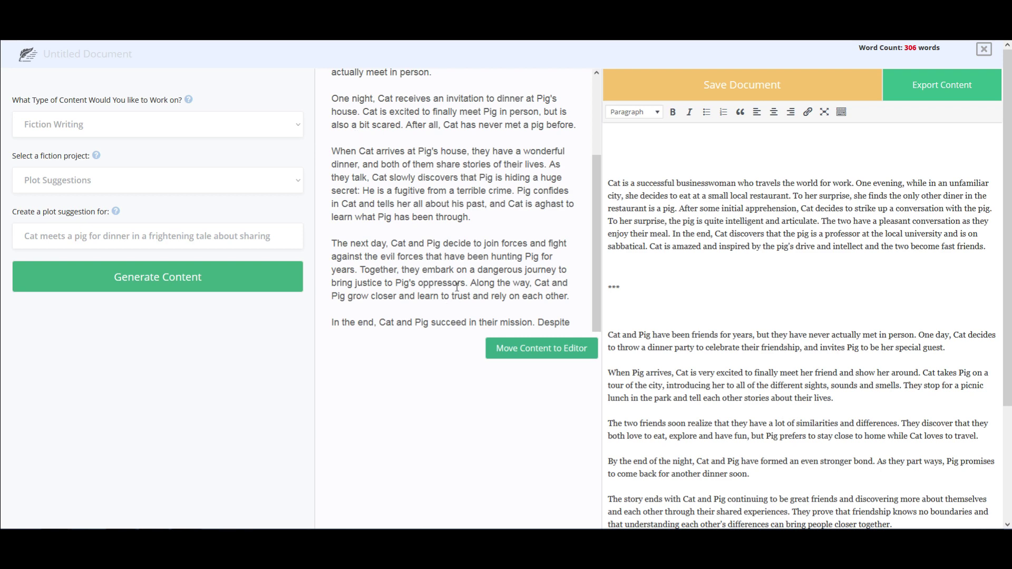
{"action": "scroll", "coordinate": [448, 282], "scroll_direction": "up", "scroll_amount": 2}
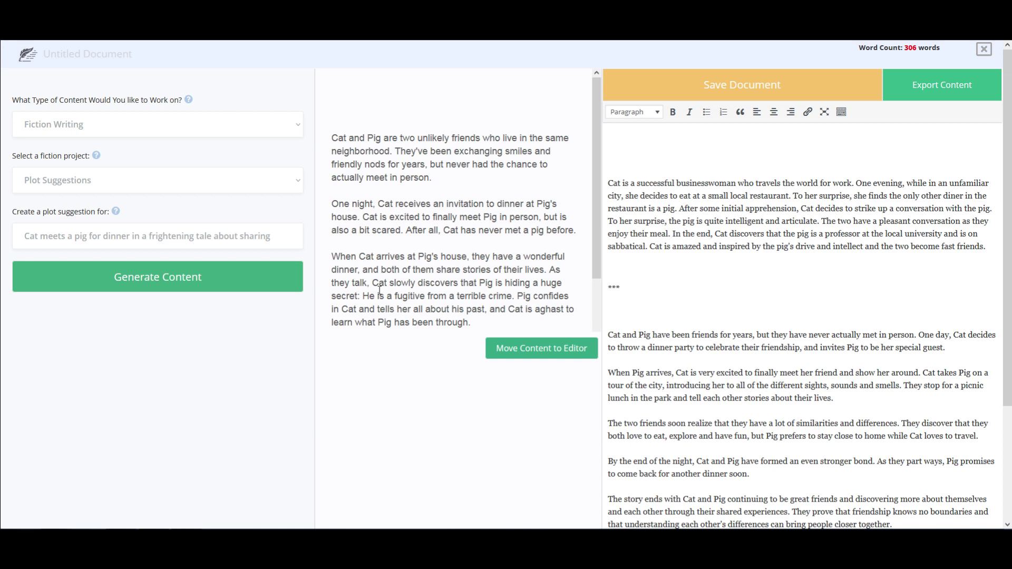
{"action": "left_click_drag", "start_coordinate": [349, 269], "coordinate": [519, 283]}
{"action": "left_click", "coordinate": [443, 290]}
{"action": "scroll", "coordinate": [371, 294], "scroll_direction": "down", "scroll_amount": 1}
{"action": "scroll", "coordinate": [371, 294], "scroll_direction": "down", "scroll_amount": 1}
{"action": "left_click_drag", "start_coordinate": [372, 221], "coordinate": [493, 234]}
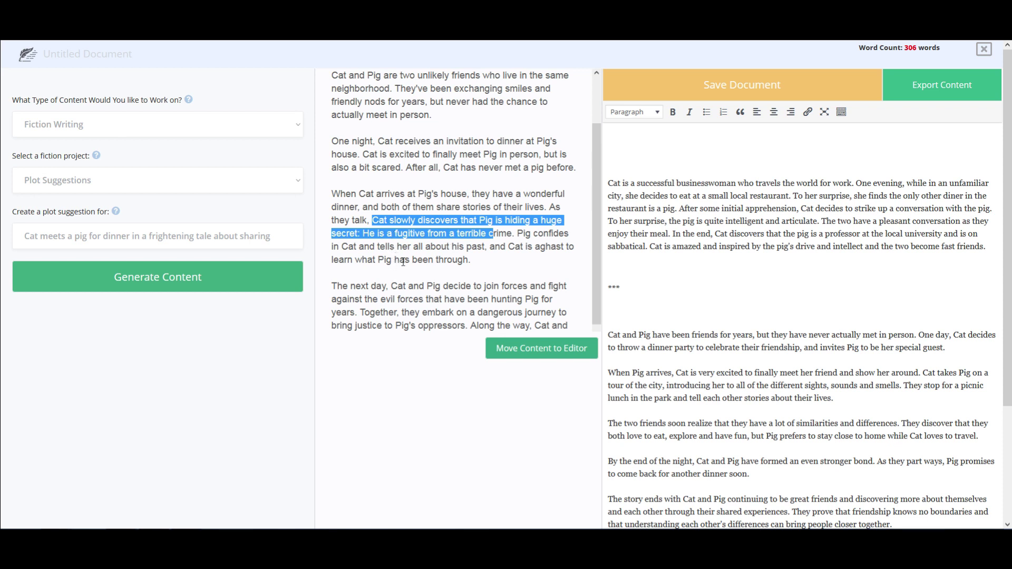
{"action": "scroll", "coordinate": [403, 262], "scroll_direction": "down", "scroll_amount": 3}
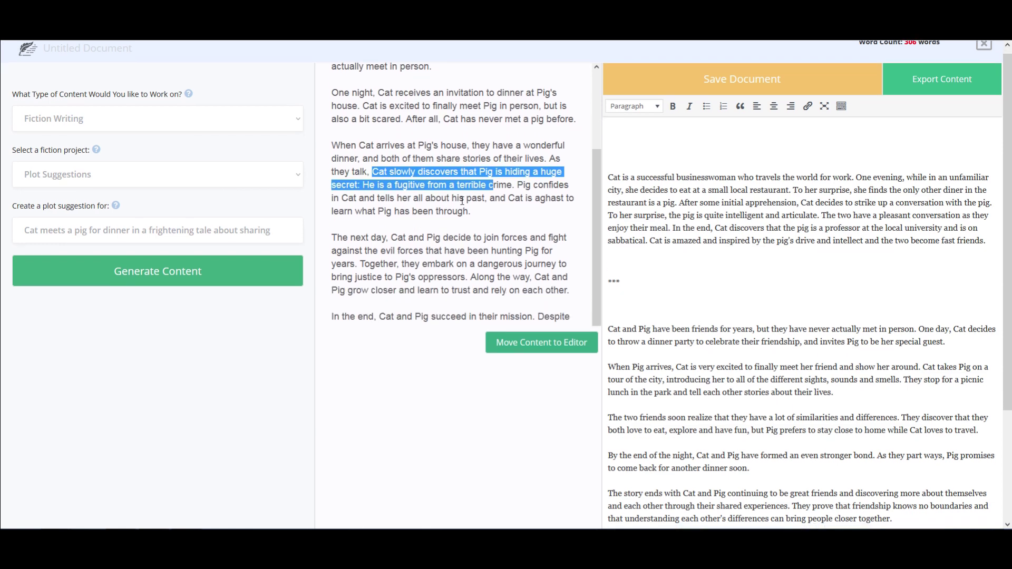
{"action": "scroll", "coordinate": [400, 224], "scroll_direction": "down", "scroll_amount": 2}
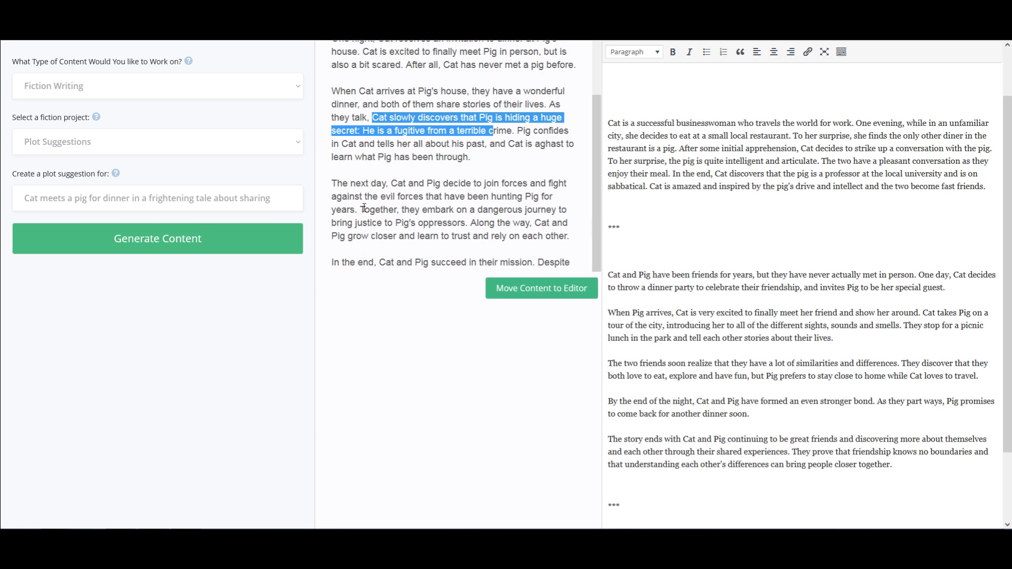
{"action": "left_click_drag", "start_coordinate": [391, 183], "coordinate": [353, 210]}
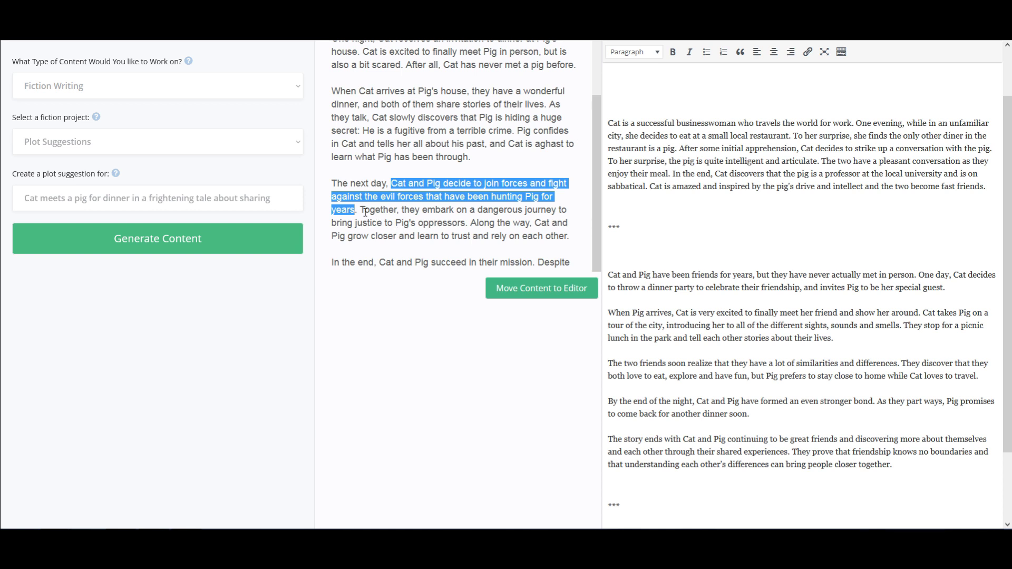
{"action": "left_click_drag", "start_coordinate": [365, 212], "coordinate": [419, 223]}
{"action": "left_click", "coordinate": [418, 223]}
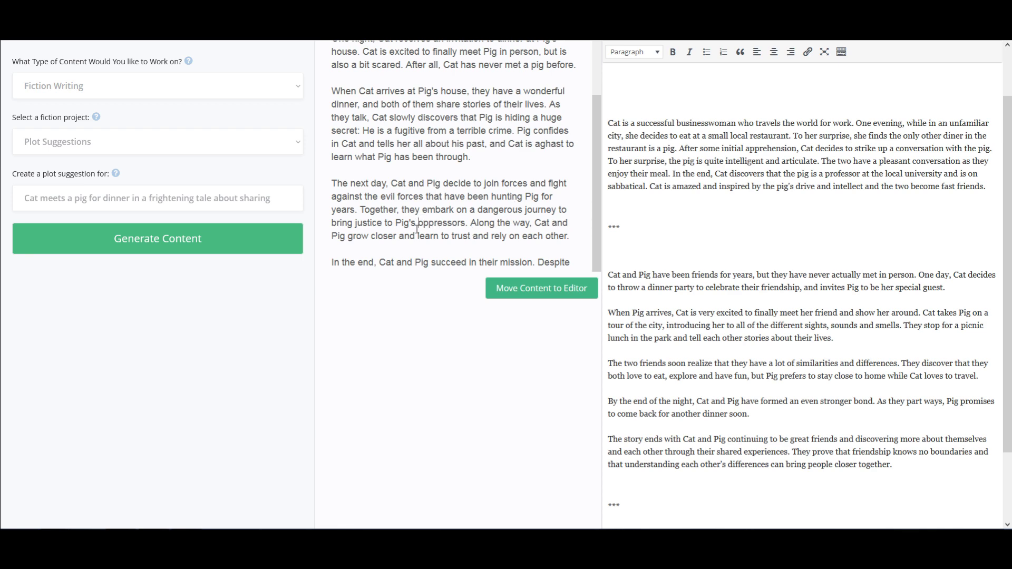
{"action": "scroll", "coordinate": [463, 222], "scroll_direction": "down", "scroll_amount": 3}
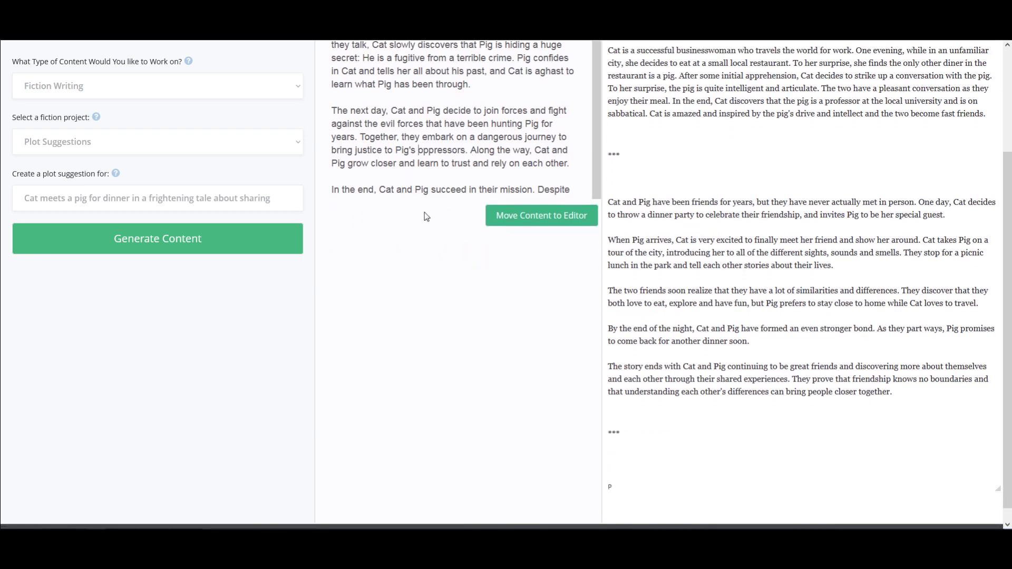
{"action": "scroll", "coordinate": [505, 248], "scroll_direction": "up", "scroll_amount": 4}
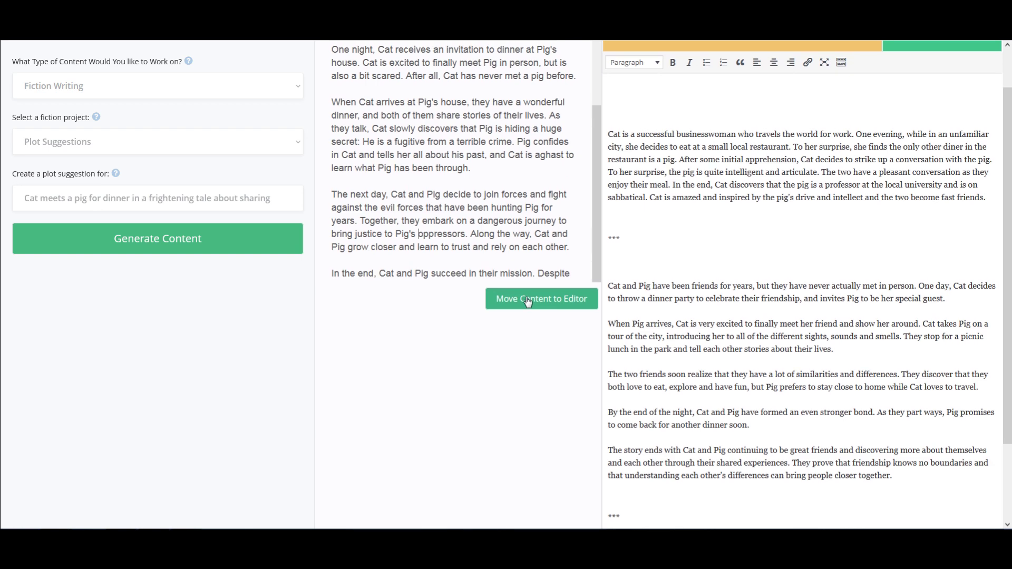
Append the fugitive-Pig story to the editor and scroll through the document to review it
{"action": "left_click", "coordinate": [528, 299]}
{"action": "scroll", "coordinate": [694, 326], "scroll_direction": "down", "scroll_amount": 10}
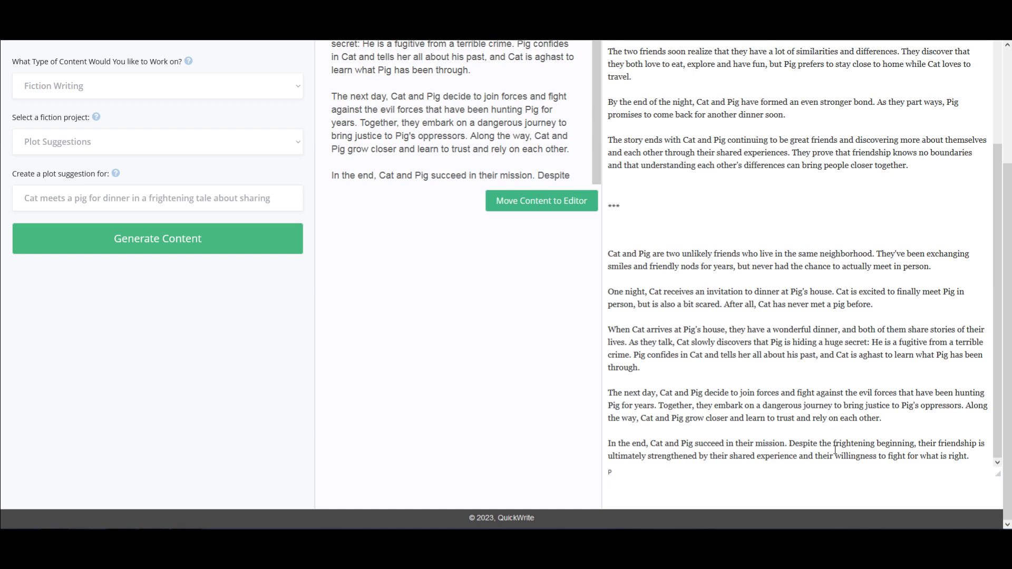
{"action": "scroll", "coordinate": [802, 422], "scroll_direction": "up", "scroll_amount": 10}
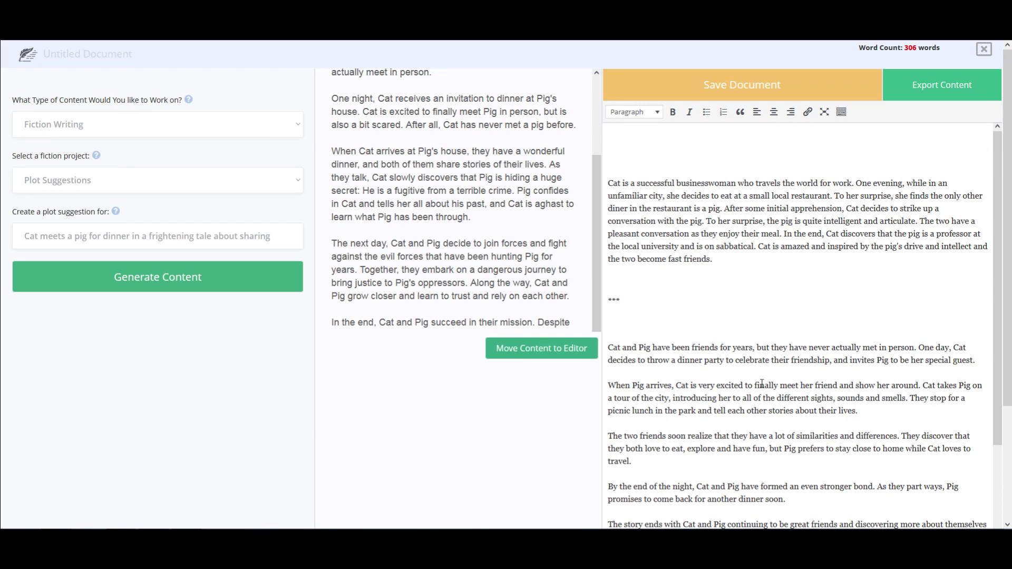
{"action": "scroll", "coordinate": [755, 375], "scroll_direction": "down", "scroll_amount": 6}
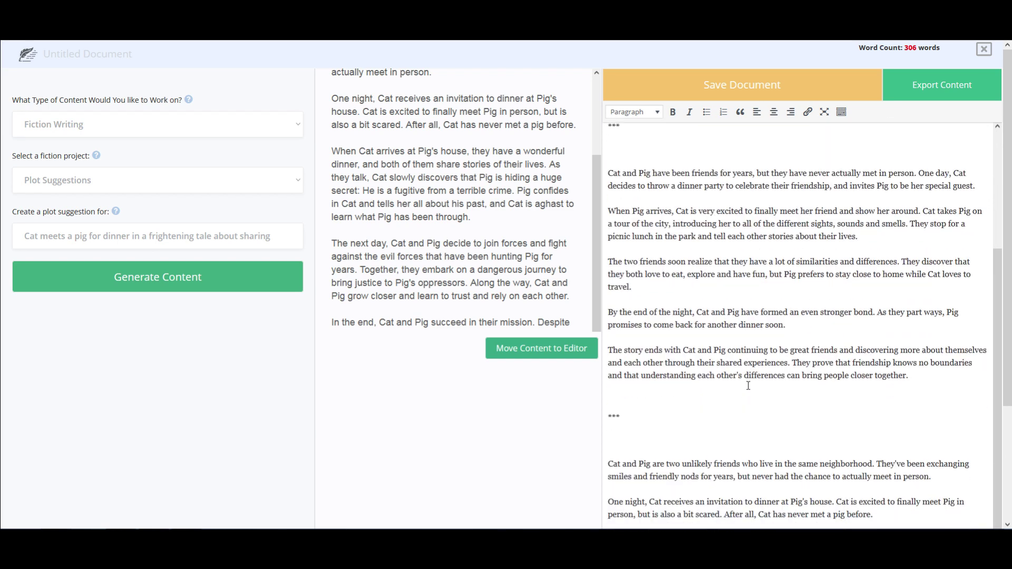
{"action": "scroll", "coordinate": [745, 394], "scroll_direction": "down", "scroll_amount": 3}
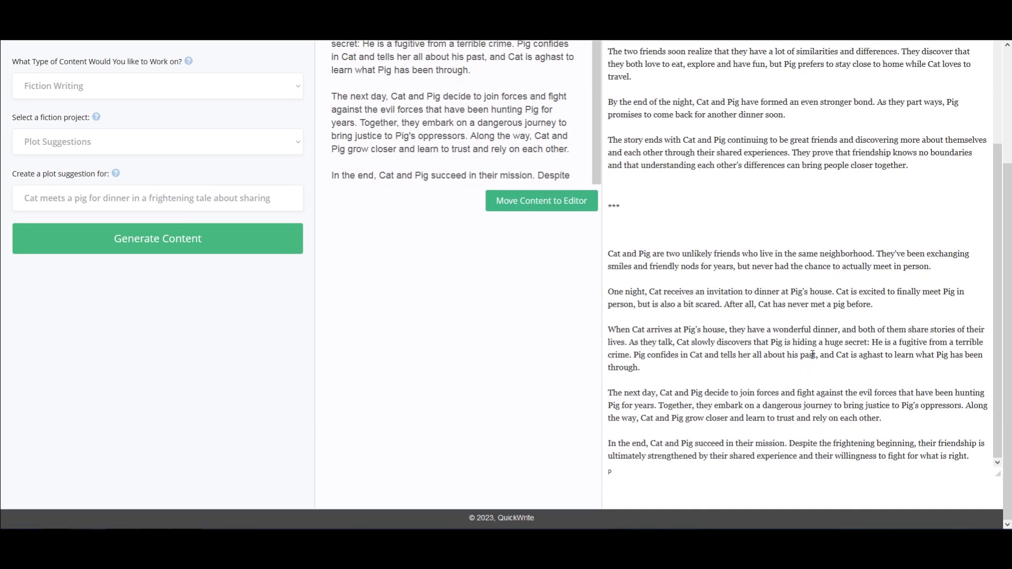
{"action": "scroll", "coordinate": [790, 393], "scroll_direction": "up", "scroll_amount": 8}
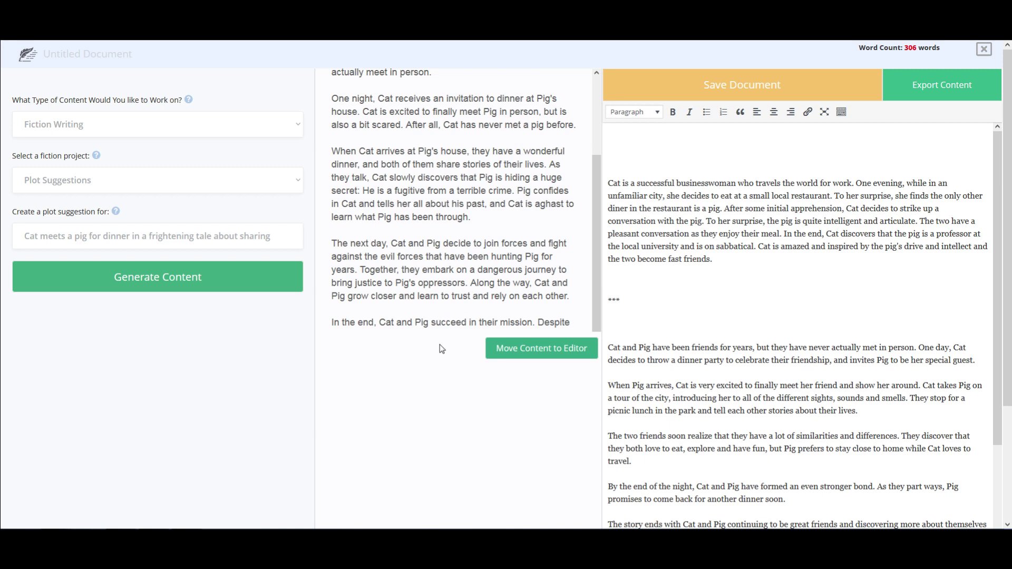
Replace the prompt with police officer Bill discovering a human foot in a cardbox box, a gritty thriller about politics
{"action": "left_click", "coordinate": [176, 246]}
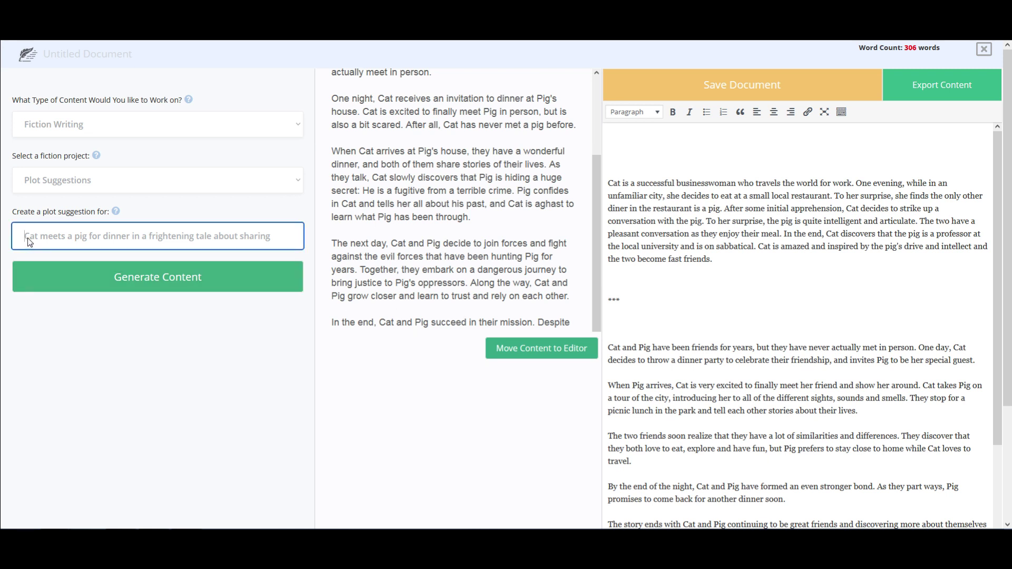
{"action": "key", "text": "shift+Right"}
{"action": "key", "text": "shift+Right"}
{"action": "key", "text": "shift+Right"}
{"action": "key", "text": "shift+Right"}
{"action": "key", "text": "shift+Right"}
{"action": "key", "text": "shift+Right"}
{"action": "key", "text": "shift+Right"}
{"action": "key", "text": "shift+Right"}
{"action": "key", "text": "shift+Right"}
{"action": "key", "text": "shift+Right"}
{"action": "key", "text": "shift+Right"}
{"action": "key", "text": "shift+Right"}
{"action": "key", "text": "shift+Right"}
{"action": "key", "text": "shift+Right"}
{"action": "key", "text": "shift+Right"}
{"action": "key", "text": "shift+Right"}
{"action": "key", "text": "shift+Right"}
{"action": "key", "text": "shift+Right"}
{"action": "key", "text": "shift+Right"}
{"action": "key", "text": "shift+Right"}
{"action": "key", "text": "shift+Right"}
{"action": "key", "text": "shift+Right"}
{"action": "key", "text": "shift+Right"}
{"action": "key", "text": "shift+Right"}
{"action": "key", "text": "shift+Right"}
{"action": "key", "text": "shift+Right"}
{"action": "key", "text": "shift+Right"}
{"action": "key", "text": "shift+Right"}
{"action": "key", "text": "shift+Right"}
{"action": "key", "text": "shift+Right"}
{"action": "key", "text": "shift+Right"}
{"action": "key", "text": "shift+Right"}
{"action": "key", "text": "shift+Right"}
{"action": "key", "text": "shift+Right"}
{"action": "key", "text": "shift+Right"}
{"action": "key", "text": "shift+Right"}
{"action": "key", "text": "shift+Right"}
{"action": "key", "text": "shift+Right"}
{"action": "key", "text": "shift+Right"}
{"action": "key", "text": "shift+Right"}
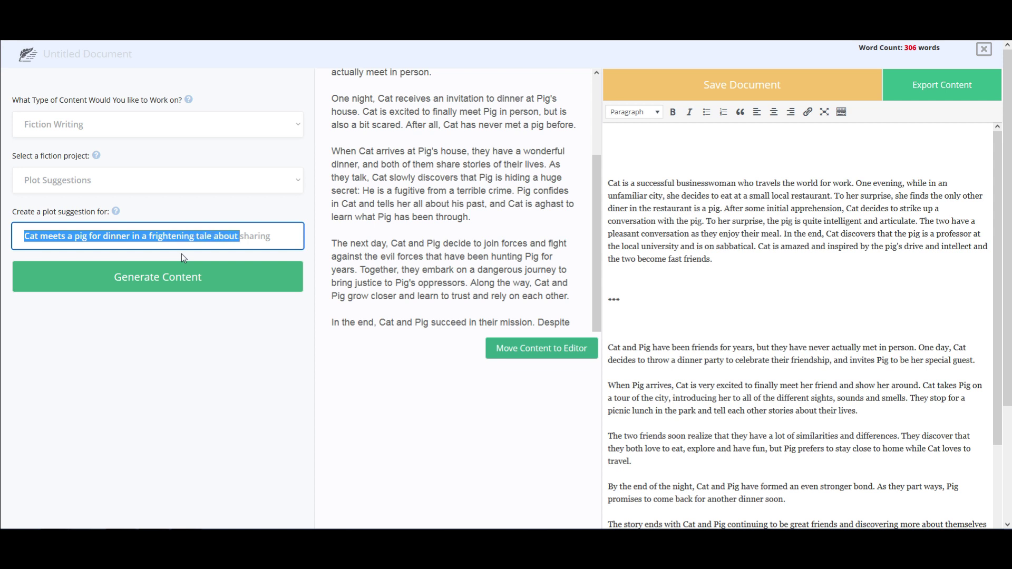
{"action": "type", "text": "Bill "}
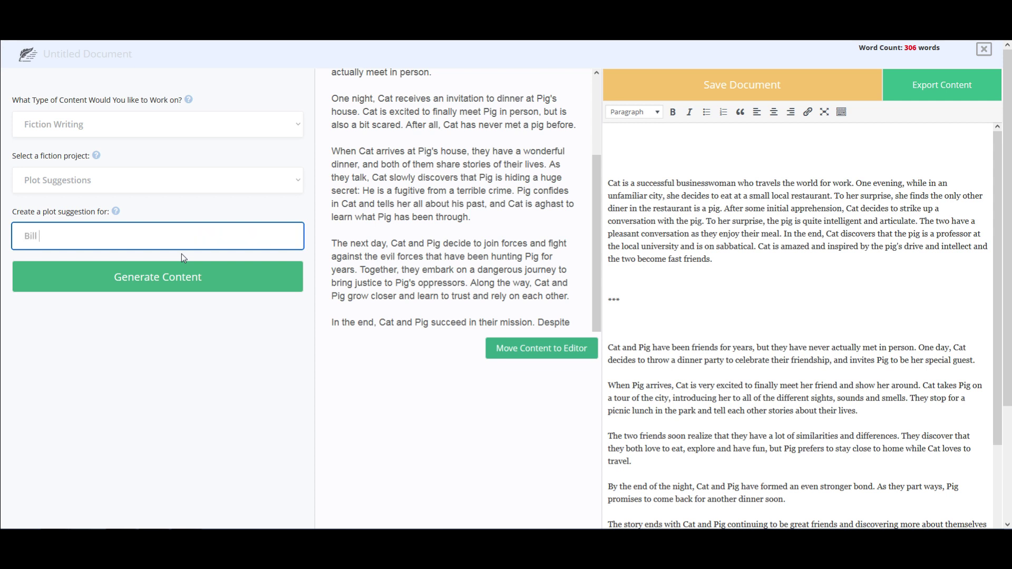
{"action": "type", "text": "is a police officer whop"}
{"action": "key", "text": "BackSpace"}
{"action": "key", "text": "BackSpace"}
{"action": "type", "text": "discovers a h"}
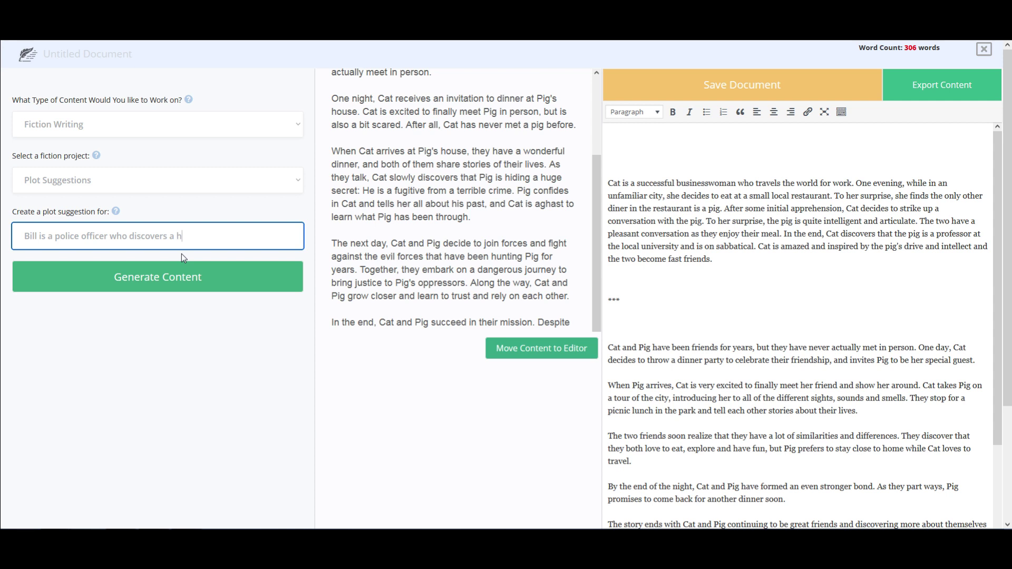
{"action": "type", "text": "uman foot in a cardbox box"}
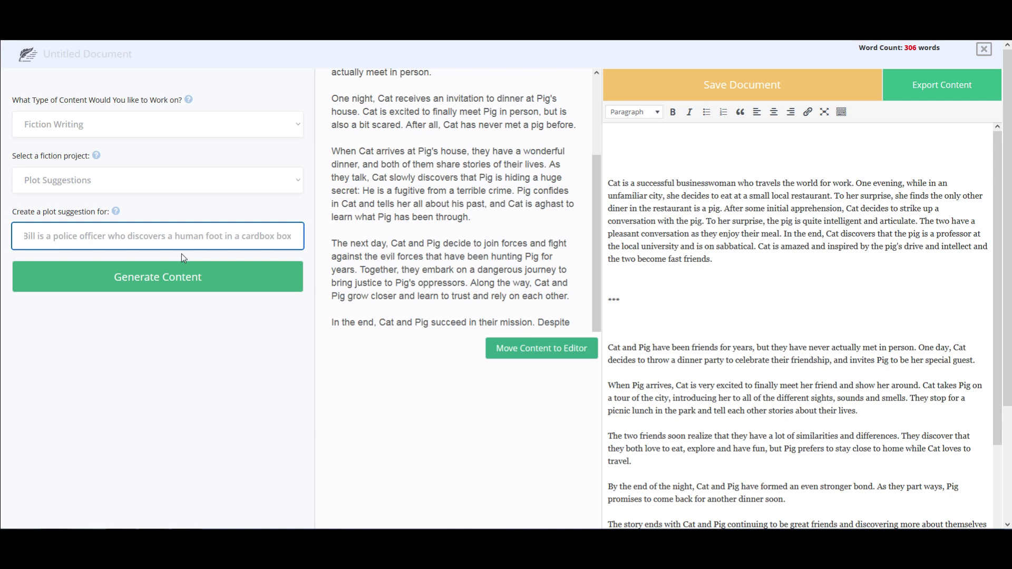
{"action": "type", "text": " in this"}
{"action": "type", "text": " gritty"}
{"action": "type", "text": " dr"}
{"action": "key", "text": "BackSpace"}
{"action": "key", "text": "BackSpace"}
{"action": "type", "text": "thriller about "}
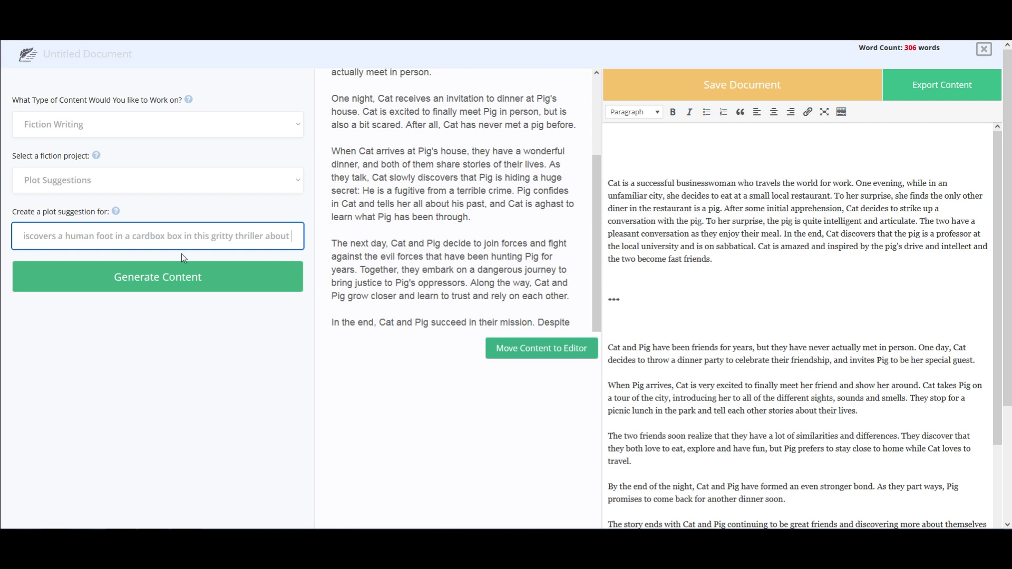
{"action": "type", "text": "politics"}
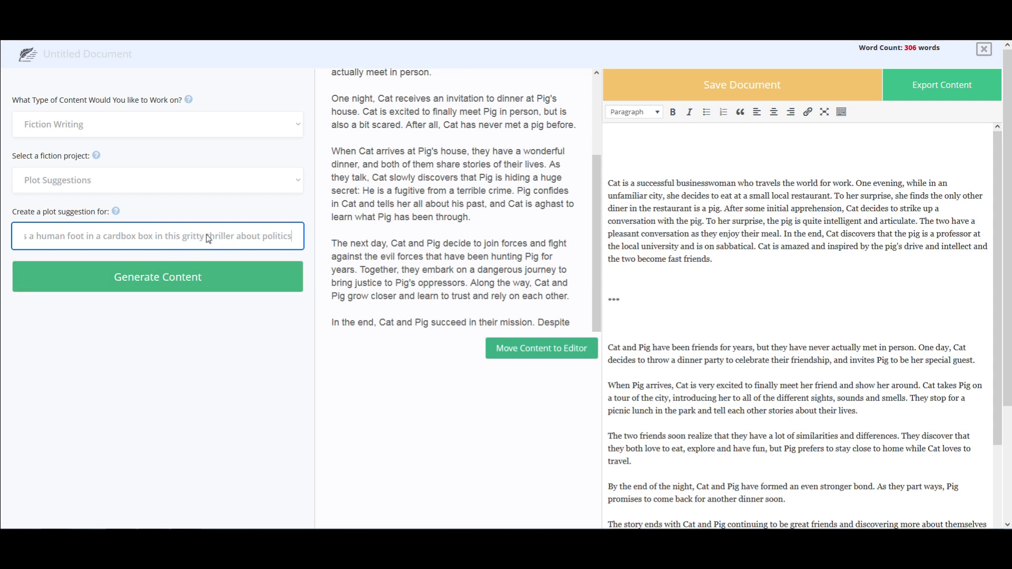
Insert 'three-act' before 'thriller' in the plot prompt
{"action": "left_click", "coordinate": [232, 247]}
{"action": "type", "text": "three-act"}
{"action": "key", "text": "Right"}
{"action": "key", "text": "Right"}
{"action": "key", "text": "Right"}
{"action": "key", "text": "Right"}
{"action": "key", "text": "Right"}
{"action": "key", "text": "Right"}
{"action": "key", "text": "Right"}
{"action": "key", "text": "Right"}
{"action": "key", "text": "Right"}
{"action": "key", "text": "Right"}
{"action": "key", "text": "Right"}
{"action": "key", "text": "Right"}
{"action": "key", "text": "Right"}
{"action": "key", "text": "Right"}
{"action": "key", "text": "Right"}
{"action": "key", "text": "Right"}
{"action": "key", "text": "Right"}
{"action": "key", "text": "Right"}
{"action": "key", "text": "Right"}
{"action": "key", "text": "Right"}
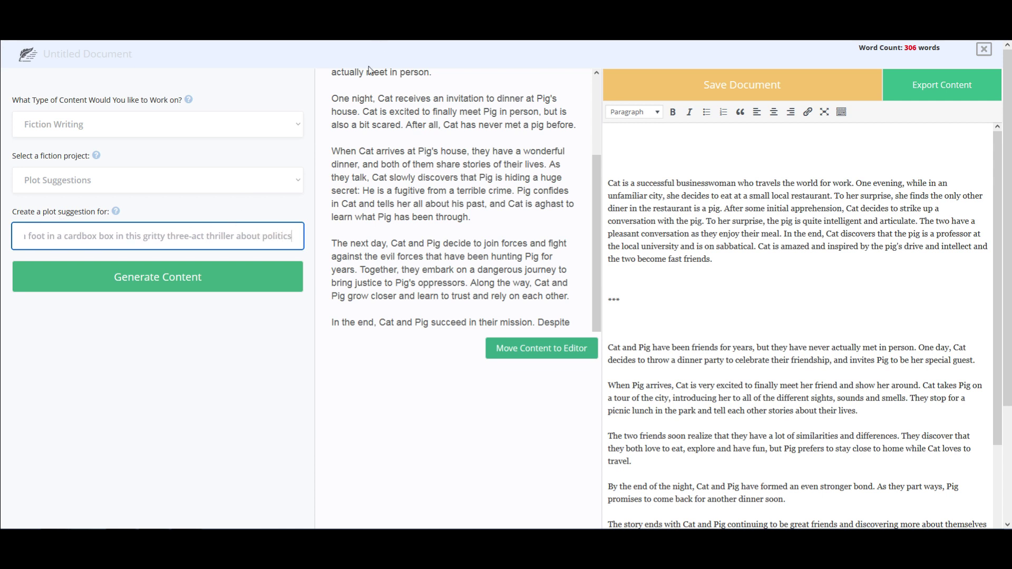
{"action": "scroll", "coordinate": [390, 232], "scroll_direction": "up", "scroll_amount": 2}
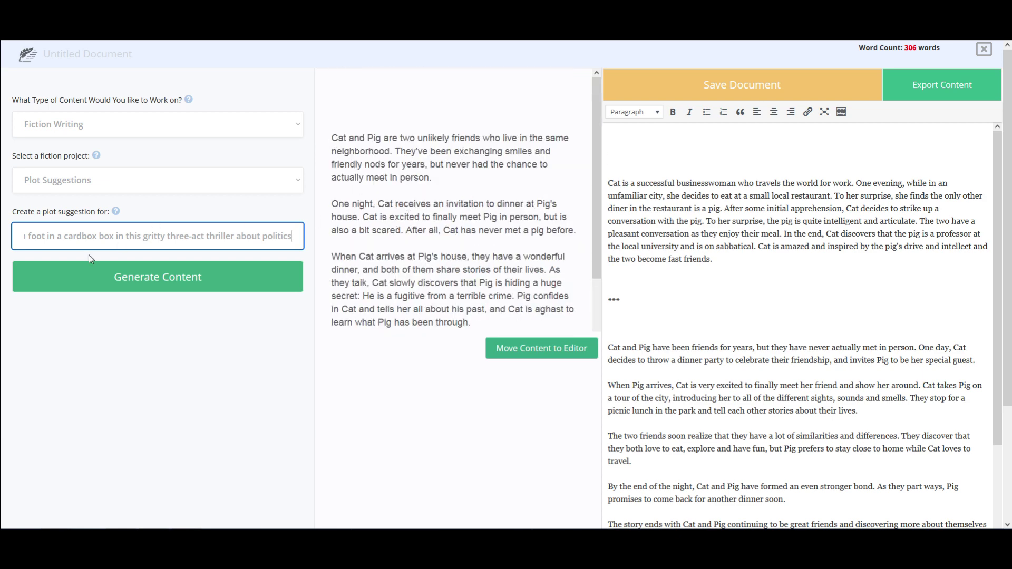
Generate an Act I–III outline about Bill, a police officer exposing political corruption, then review Act III
{"action": "left_click", "coordinate": [147, 289]}
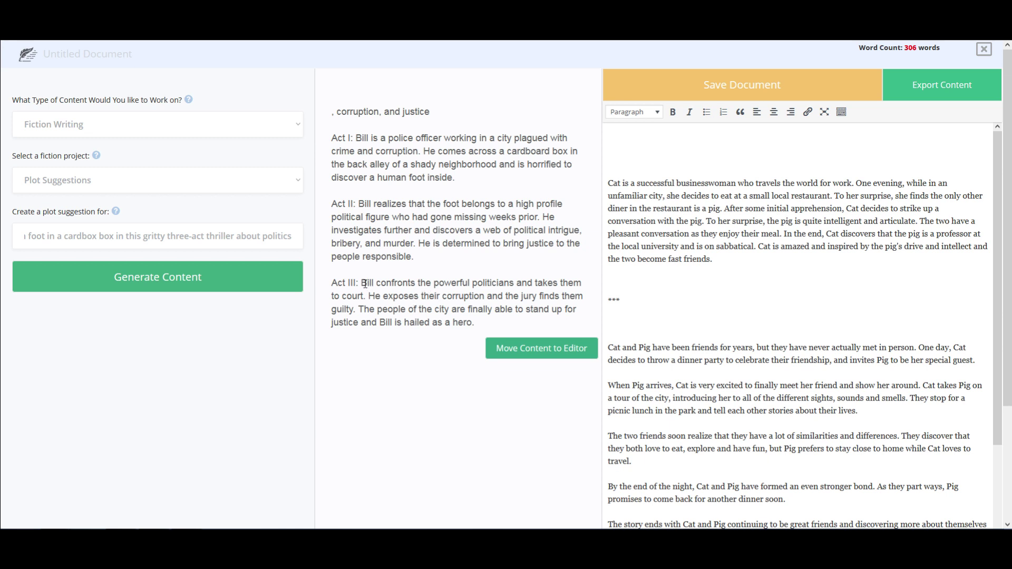
{"action": "left_click_drag", "start_coordinate": [362, 283], "coordinate": [458, 320]}
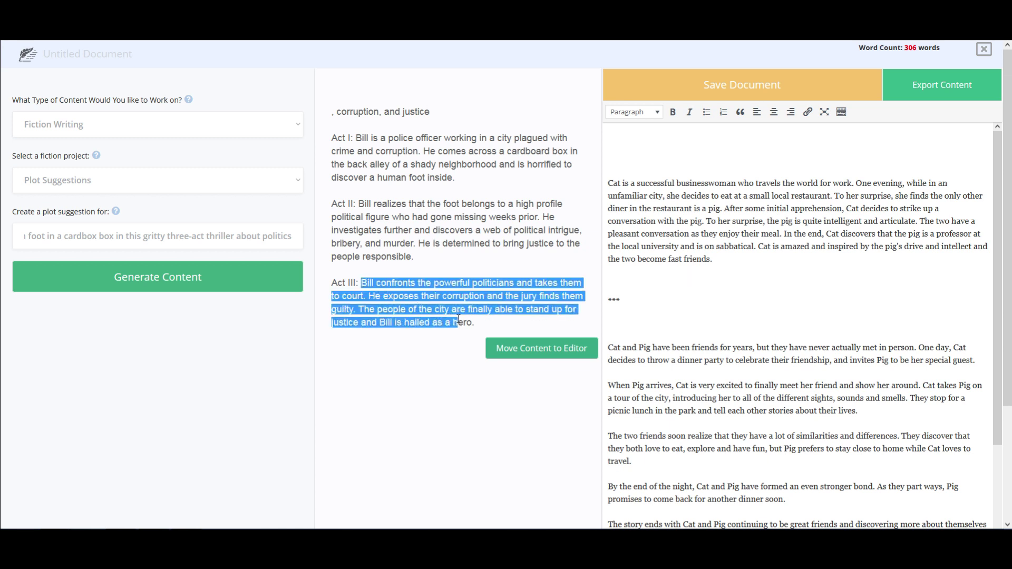
{"action": "left_click", "coordinate": [408, 291]}
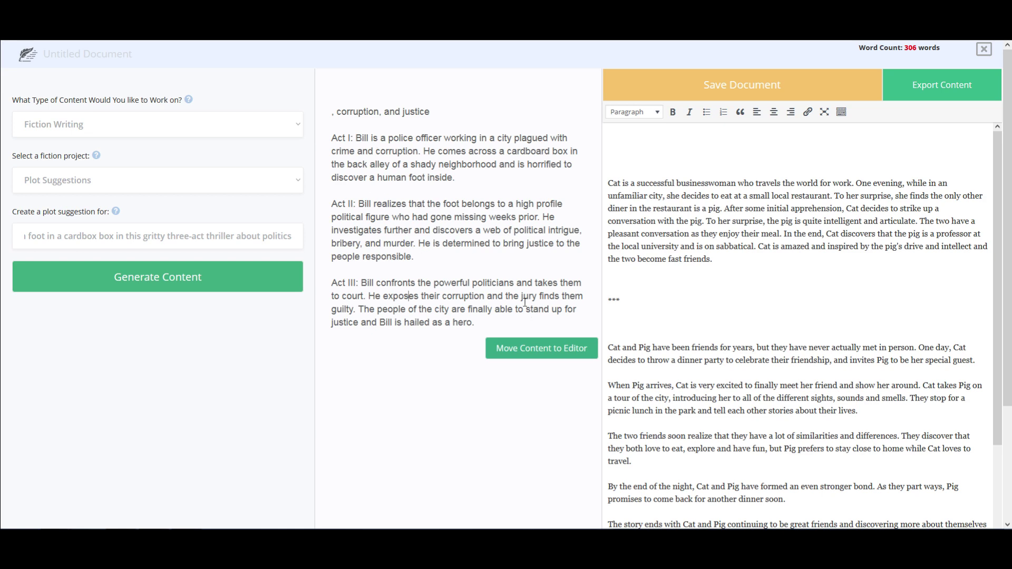
Append the Bill outline to the editor after the Cat and Pig stories, adding a '**' divider line
{"action": "left_click", "coordinate": [537, 348]}
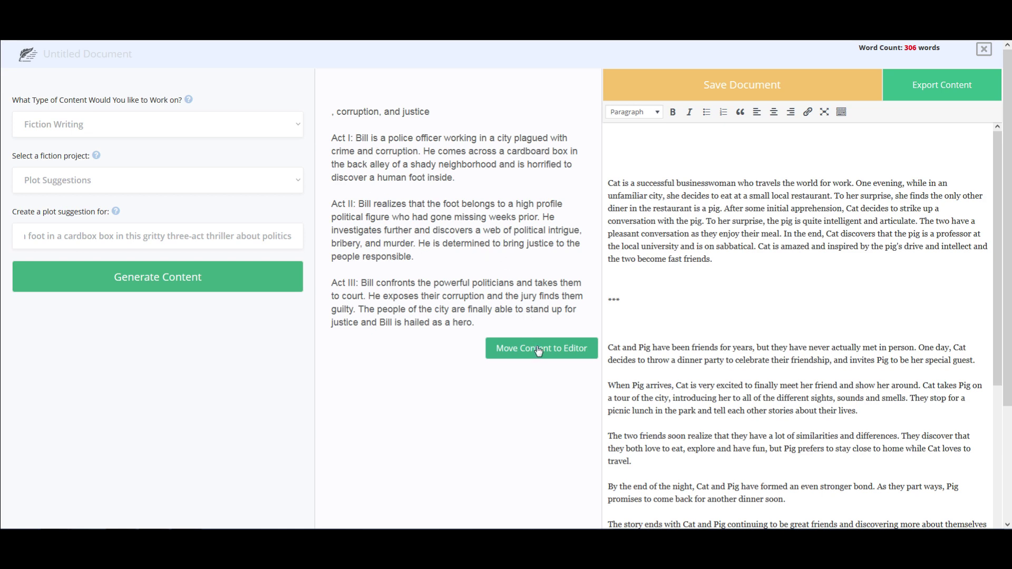
{"action": "scroll", "coordinate": [769, 344], "scroll_direction": "down", "scroll_amount": 15}
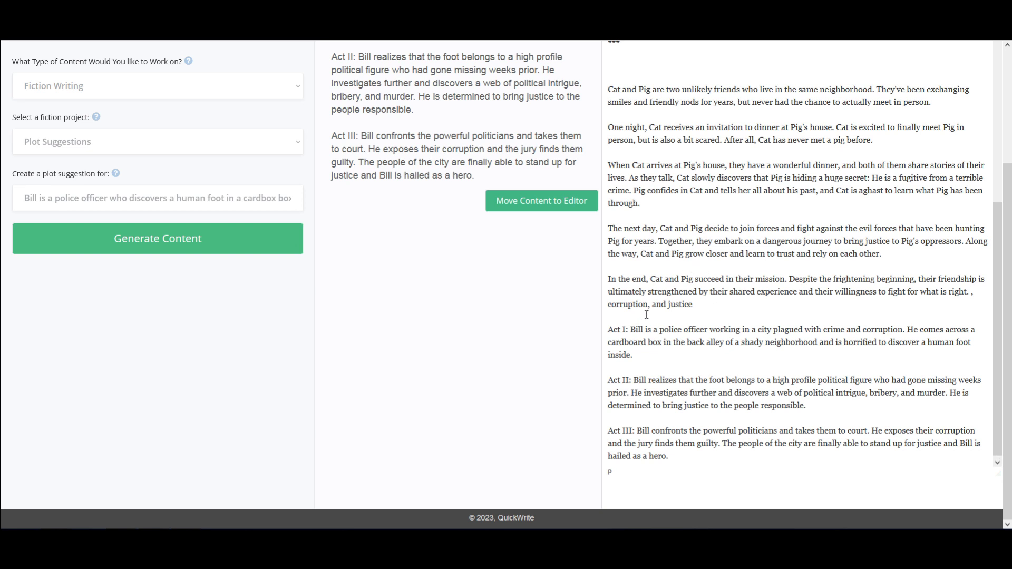
{"action": "key", "text": "Return"}
{"action": "key", "text": "Return"}
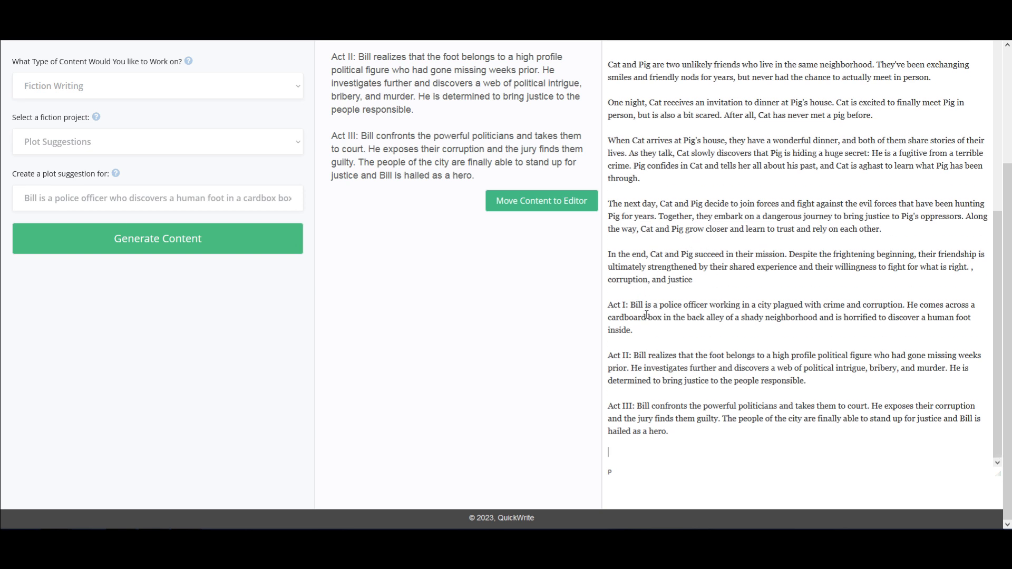
{"action": "key", "text": "BackSpace"}
{"action": "key", "text": "BackSpace"}
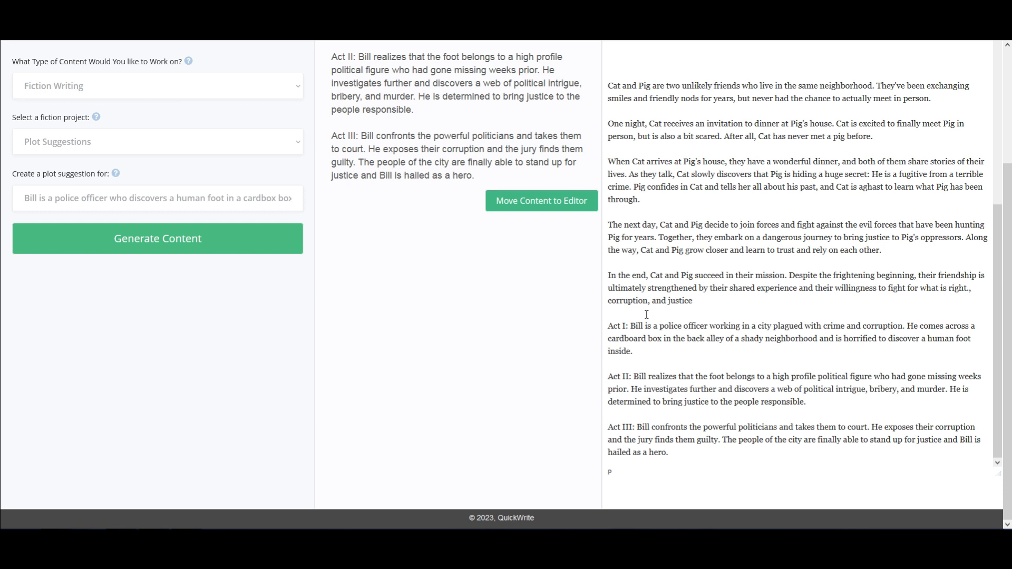
{"action": "key", "text": "Return"}
{"action": "key", "text": "Return"}
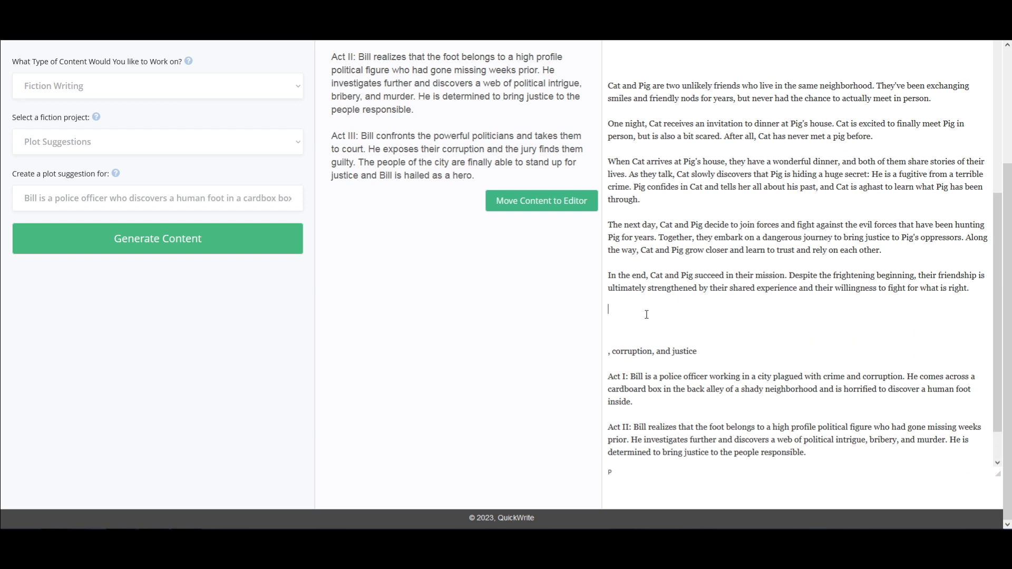
{"action": "key", "text": "Return"}
{"action": "type", "text": "**"}
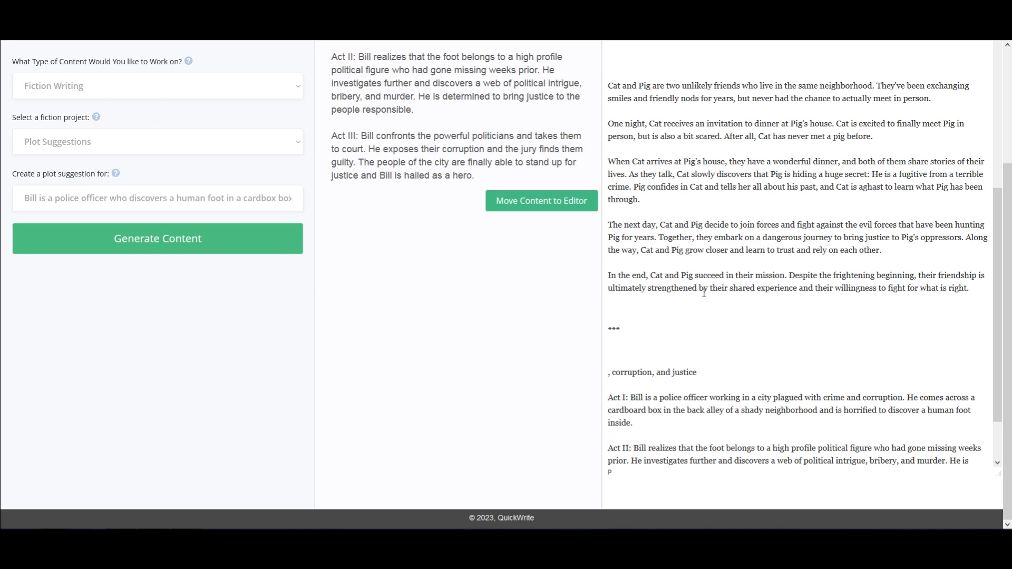
{"action": "scroll", "coordinate": [703, 294], "scroll_direction": "up", "scroll_amount": 10}
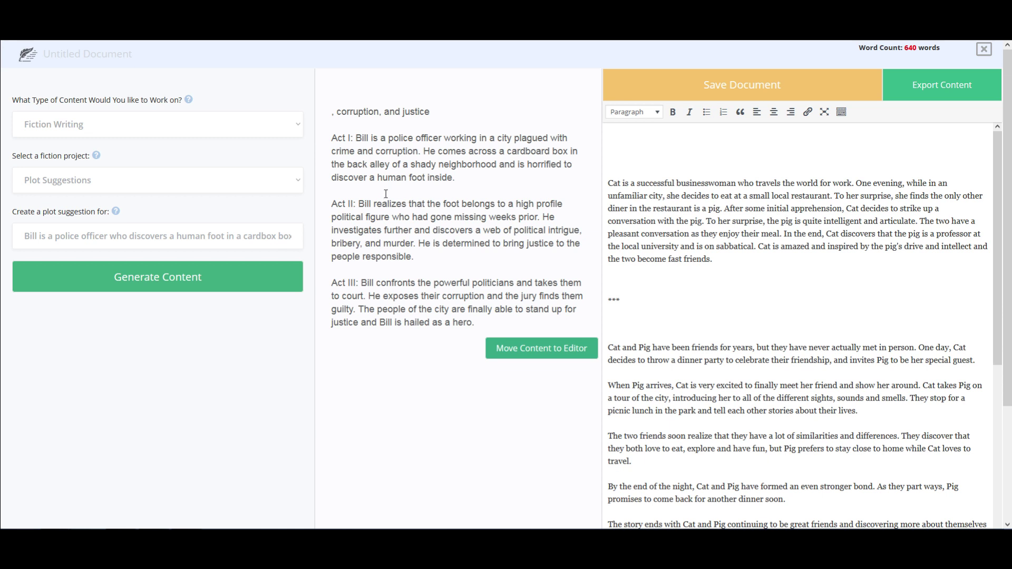
Highlight Bill's Act I description, clear the selection, and reload with F5 to a blank Untitled Project
{"action": "left_click_drag", "start_coordinate": [357, 137], "coordinate": [418, 152]}
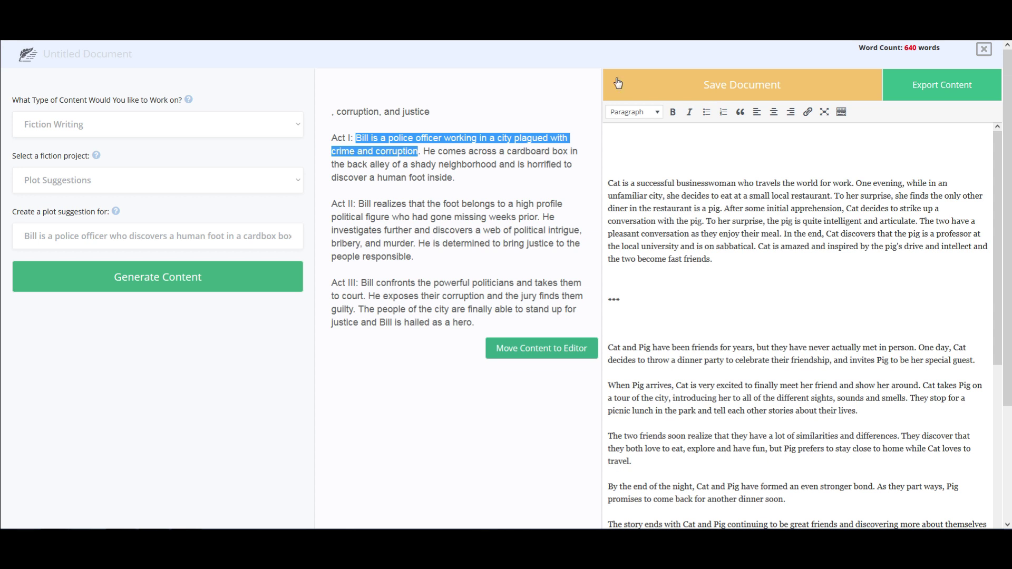
{"action": "left_click", "coordinate": [405, 213]}
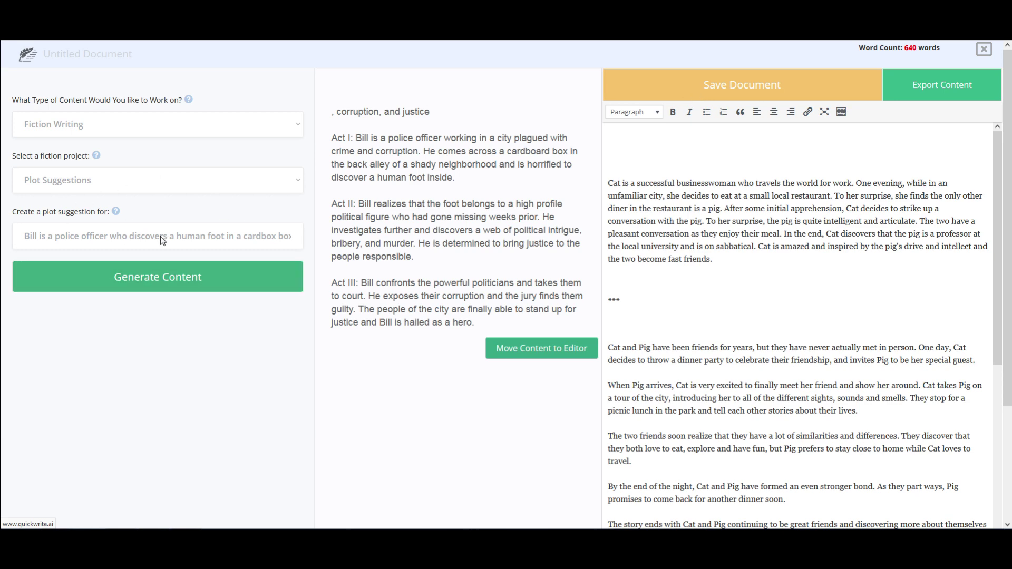
{"action": "key", "text": "F5"}
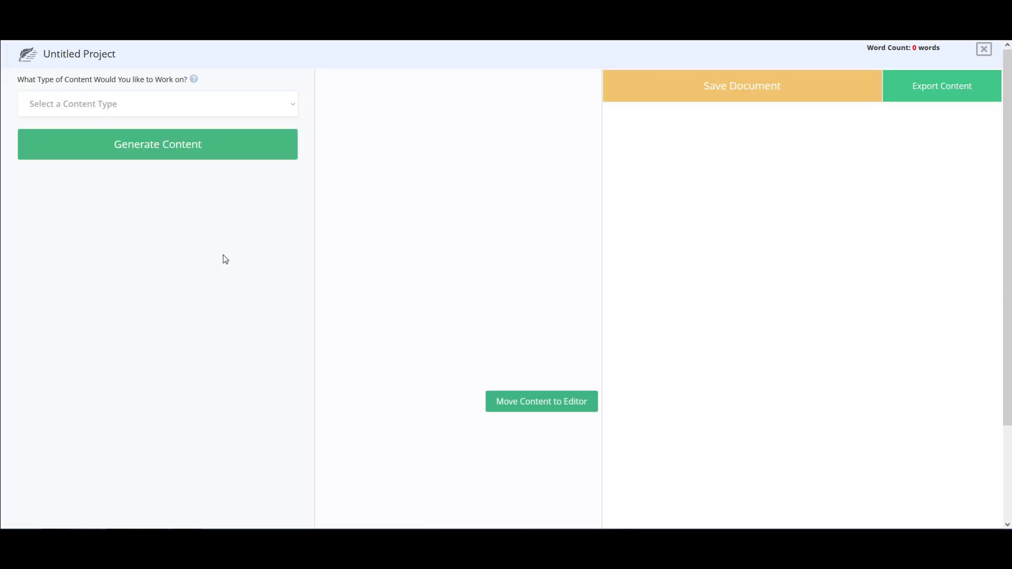
Choose Fiction Writing as the content type and Rewrite an Existing Book Description as the project
{"action": "scroll", "coordinate": [729, 345], "scroll_direction": "down", "scroll_amount": 7}
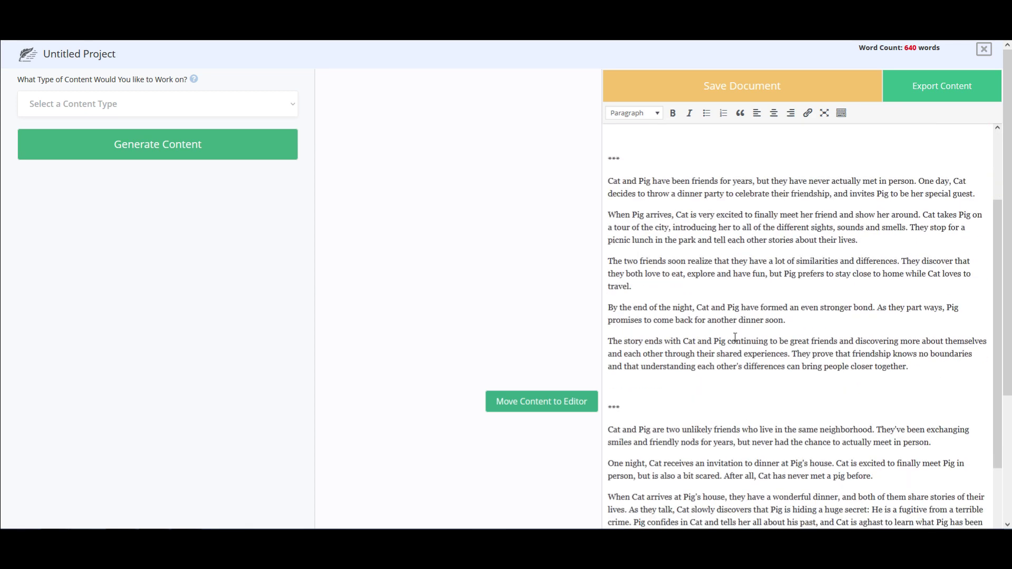
{"action": "scroll", "coordinate": [477, 269], "scroll_direction": "down", "scroll_amount": 1}
{"action": "scroll", "coordinate": [476, 269], "scroll_direction": "up", "scroll_amount": 2}
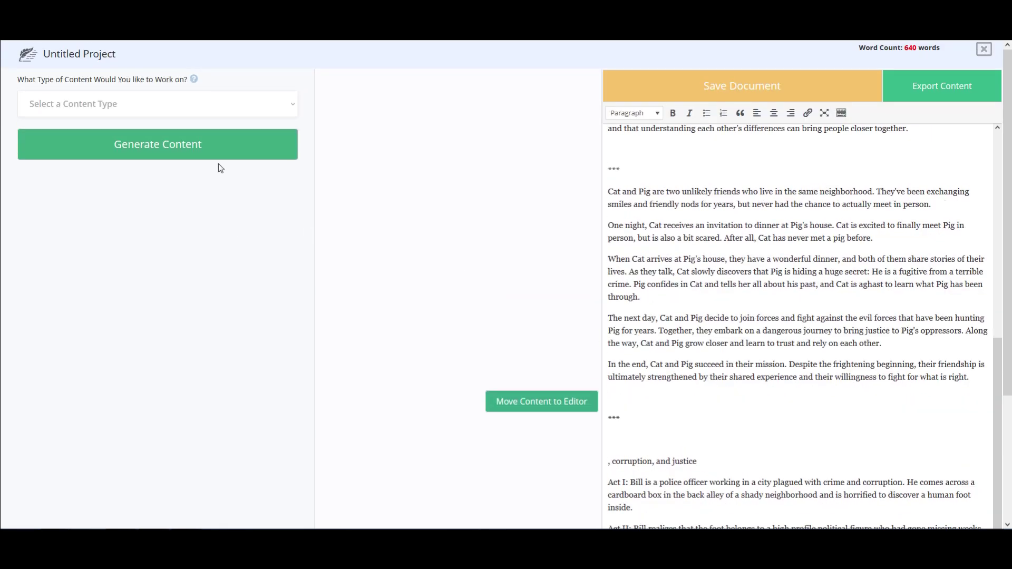
{"action": "left_click", "coordinate": [275, 110]}
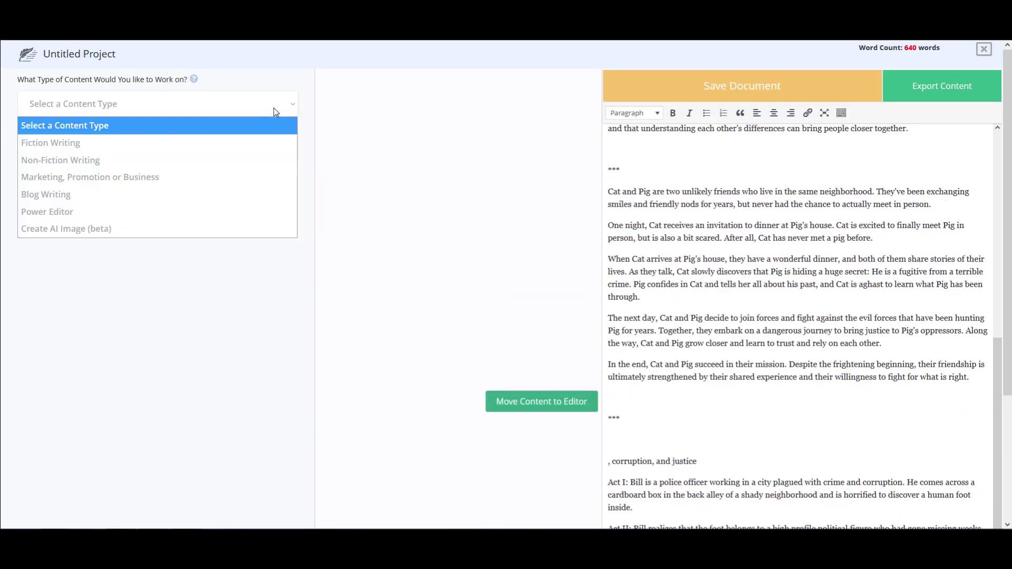
{"action": "left_click", "coordinate": [75, 147]}
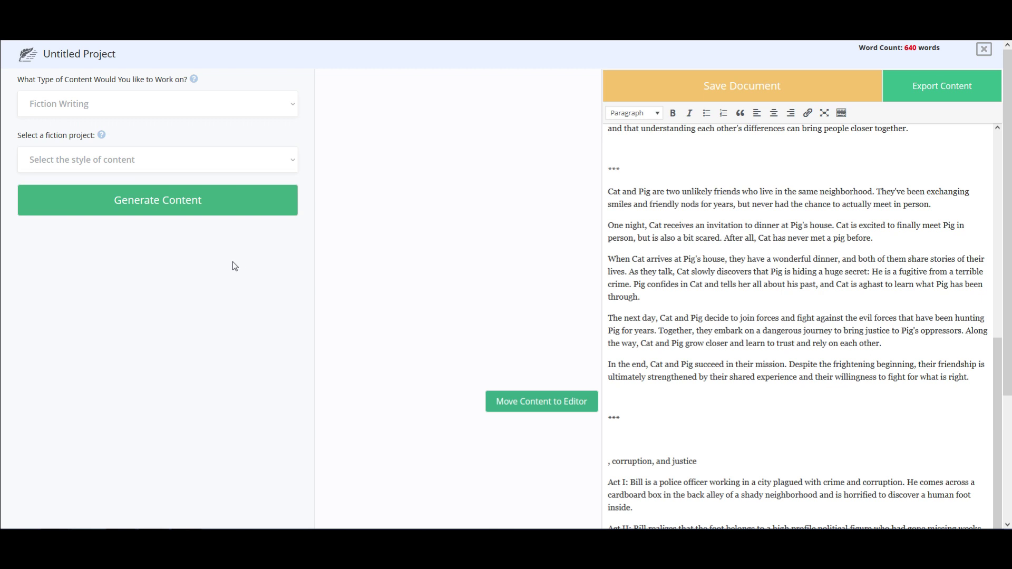
{"action": "left_click", "coordinate": [230, 169]}
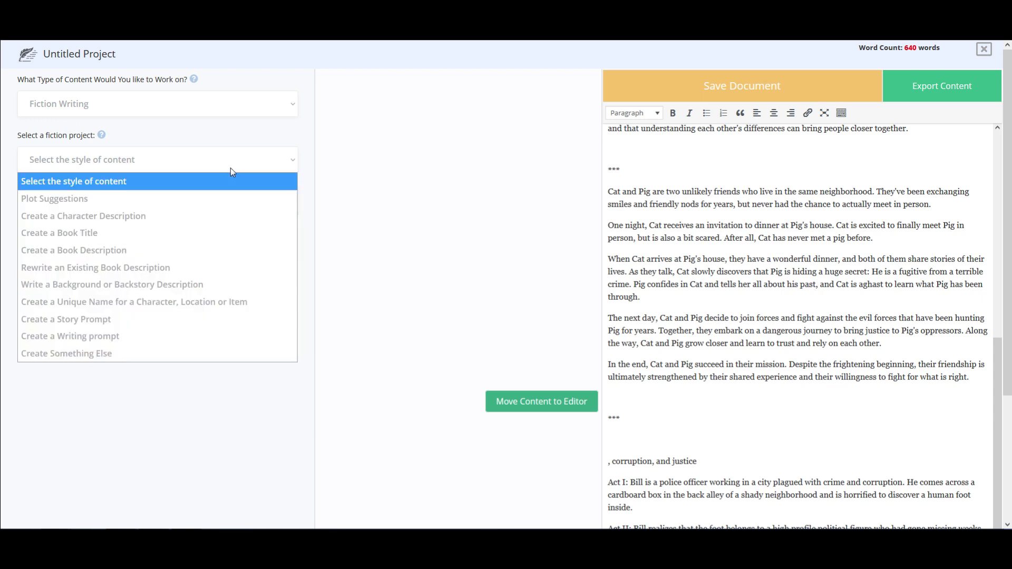
{"action": "left_click", "coordinate": [150, 270]}
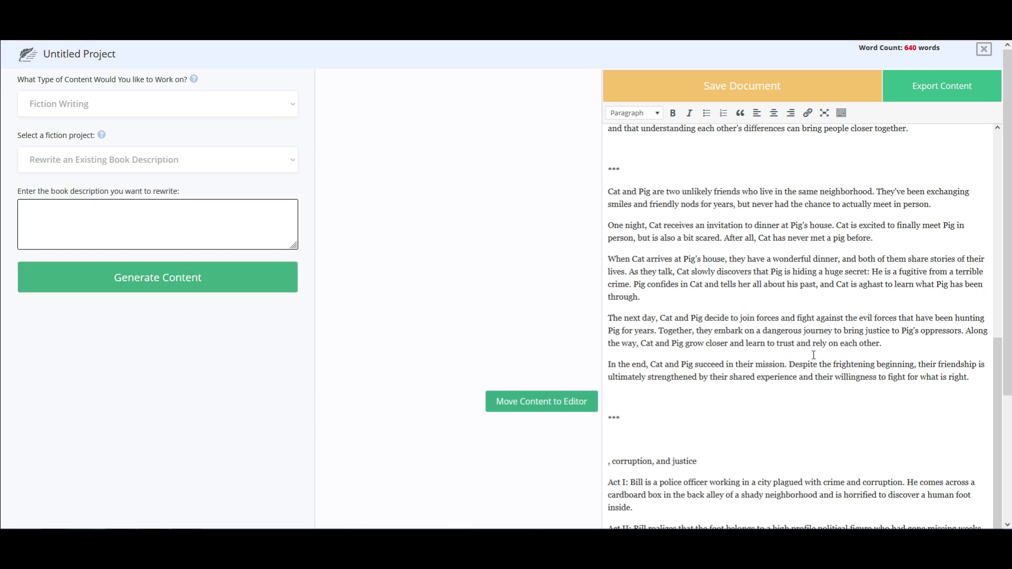
{"action": "scroll", "coordinate": [697, 345], "scroll_direction": "down", "scroll_amount": 3}
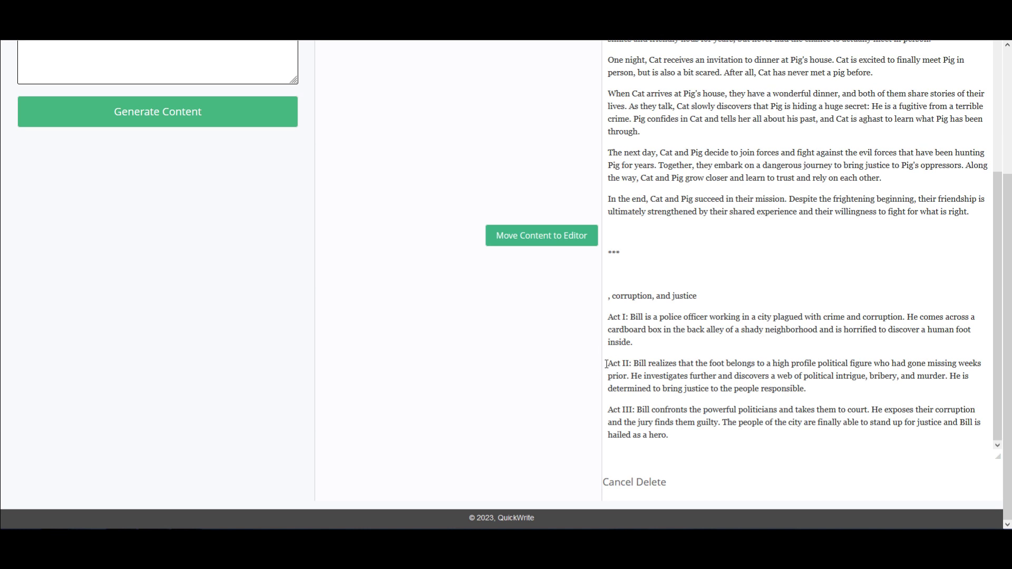
Select the three Act paragraphs in the editor and put the cursor in the book-description box
{"action": "left_click_drag", "start_coordinate": [607, 317], "coordinate": [692, 433]}
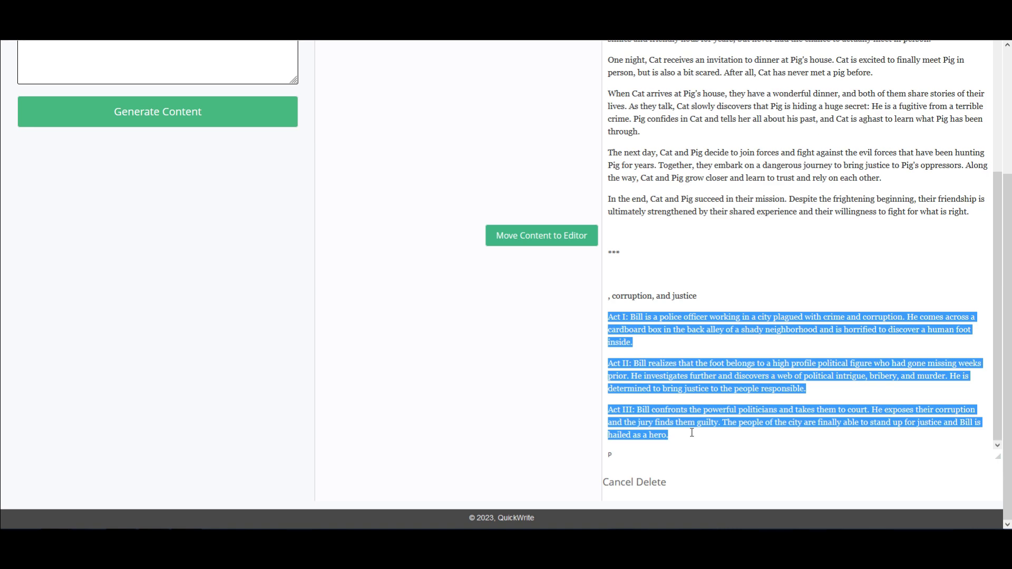
{"action": "scroll", "coordinate": [209, 194], "scroll_direction": "up", "scroll_amount": 3}
{"action": "left_click", "coordinate": [70, 212]}
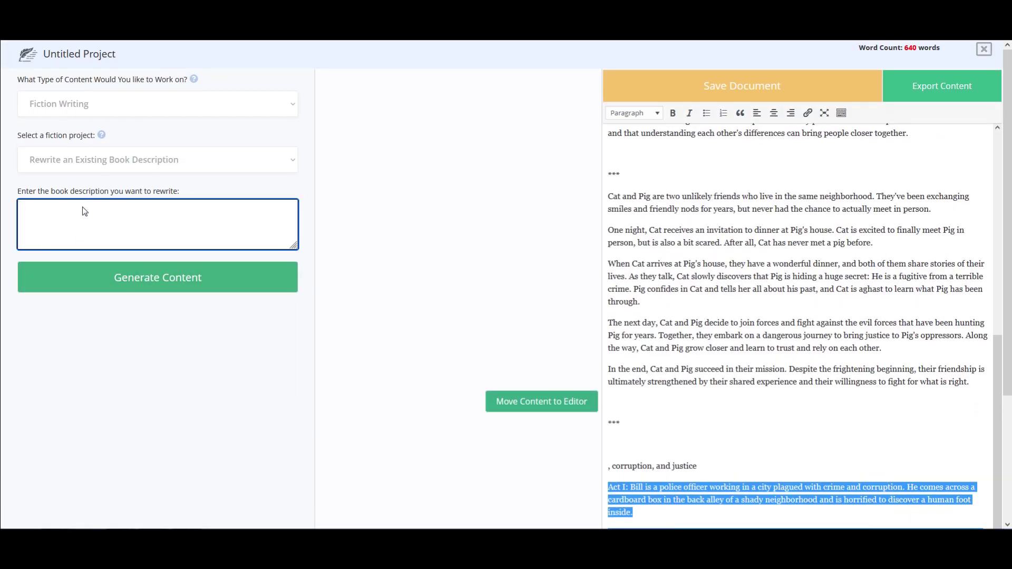
Paste the Act I–III paragraphs into the book-description box and open a blank first line above them
{"action": "key", "text": "ctrl+v"}
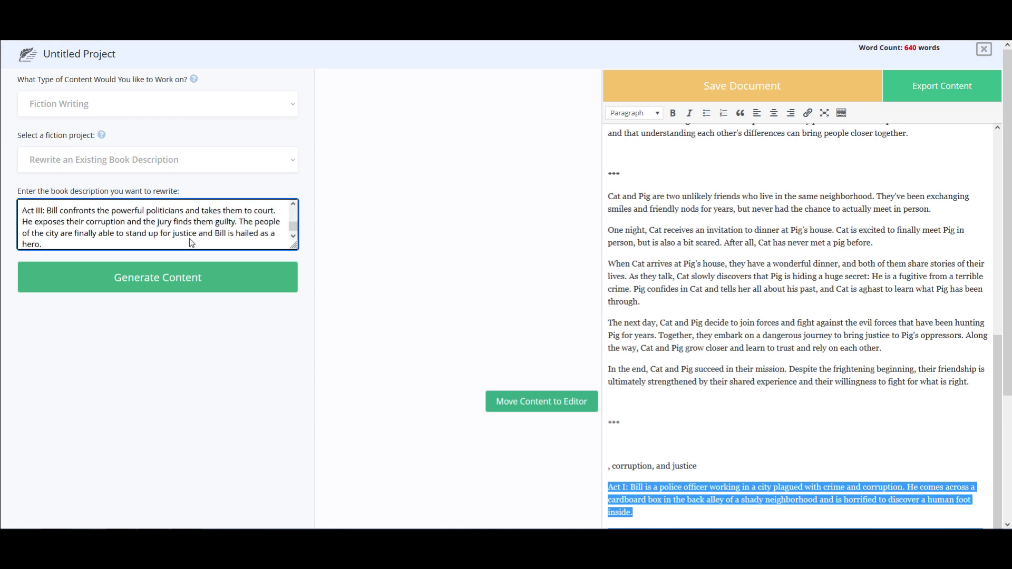
{"action": "left_click_drag", "start_coordinate": [294, 228], "coordinate": [294, 210]}
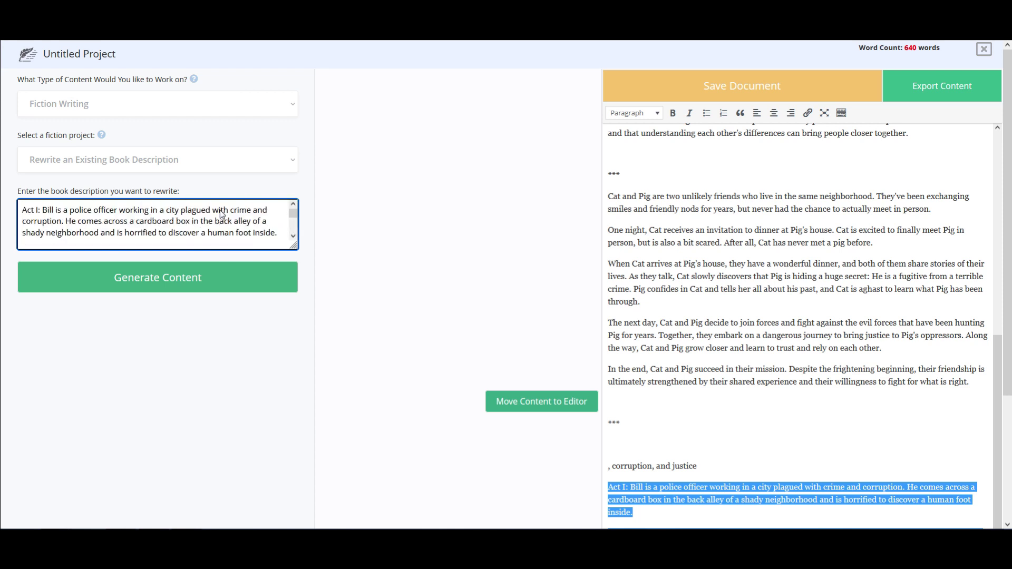
{"action": "left_click", "coordinate": [22, 213]}
{"action": "key", "text": "Down"}
{"action": "key", "text": "Down"}
{"action": "key", "text": "Down"}
{"action": "key", "text": "Down"}
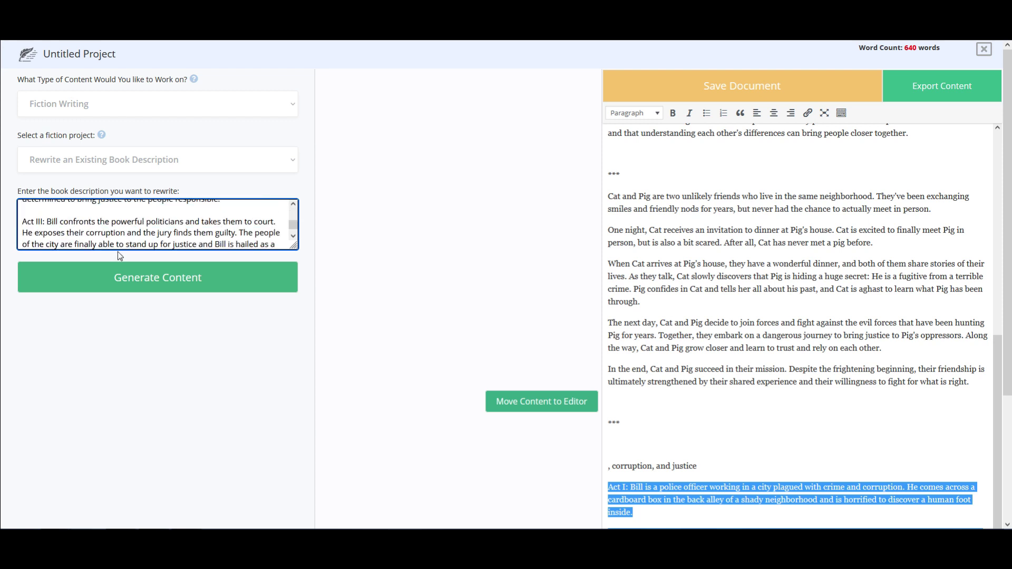
{"action": "key", "text": "ctrl+Home"}
{"action": "key", "text": "Return"}
{"action": "key", "text": "Return"}
{"action": "key", "text": "Up"}
{"action": "key", "text": "Up"}
Type the note 'Rewrite for consistency. Bill is a police officer, not a lawyer. Let me know who the foot belongs to…'
{"action": "type", "text": "Rewrite"}
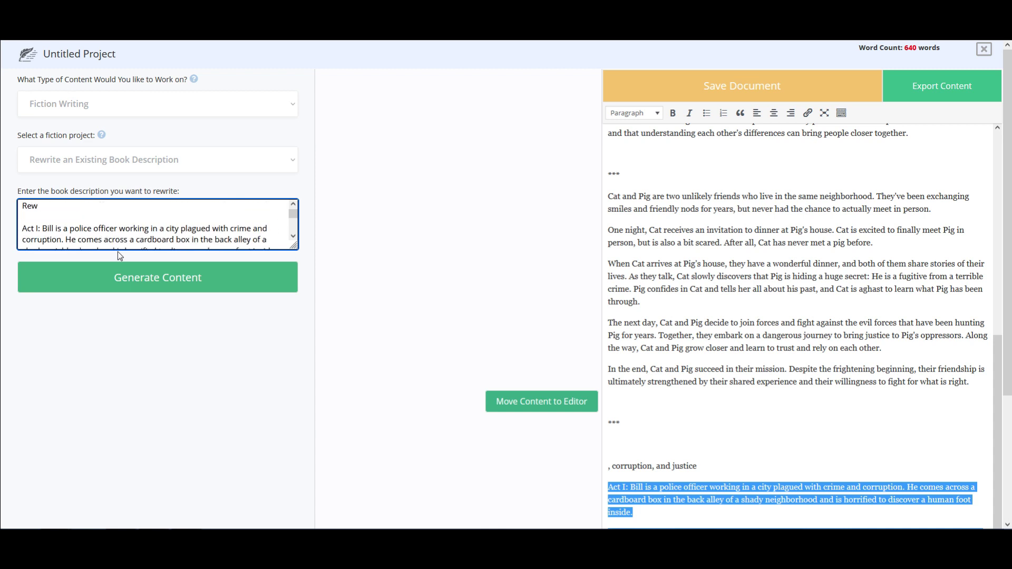
{"action": "key", "text": "BackSpace"}
{"action": "key", "text": "BackSpace"}
{"action": "key", "text": "BackSpace"}
{"action": "type", "text": "te for consistency. Bill is a police officer"}
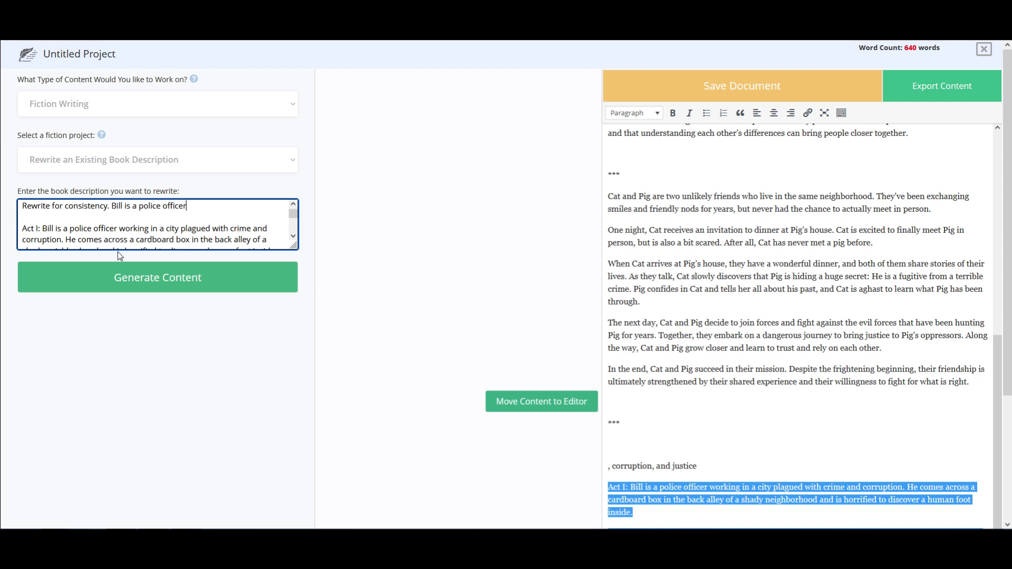
{"action": "type", "text": ", not a lawyer. Th"}
{"action": "key", "text": "BackSpace"}
{"action": "key", "text": "BackSpace"}
{"action": "type", "text": "Let me know who "}
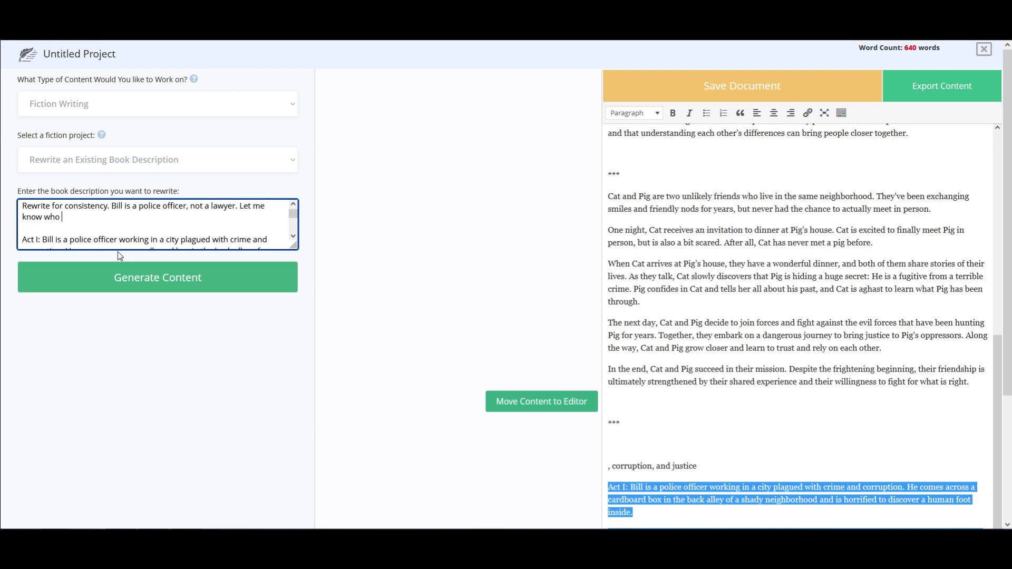
{"action": "type", "text": "the foot be"}
{"action": "type", "text": "longs to, so "}
{"action": "type", "text": "that I can figu"}
{"action": "type", "text": "re out wh"}
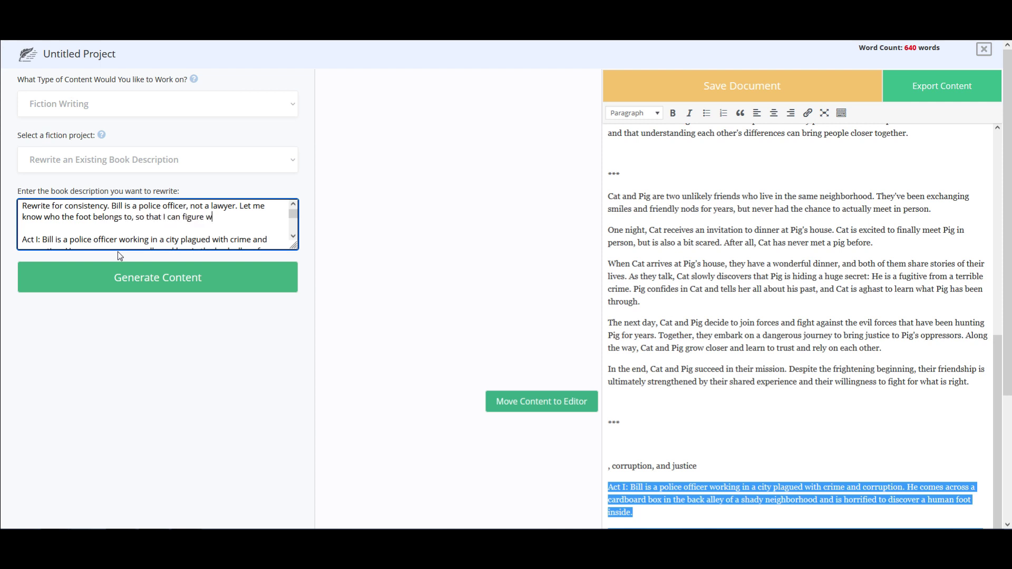
{"action": "type", "text": "o put it in the box."}
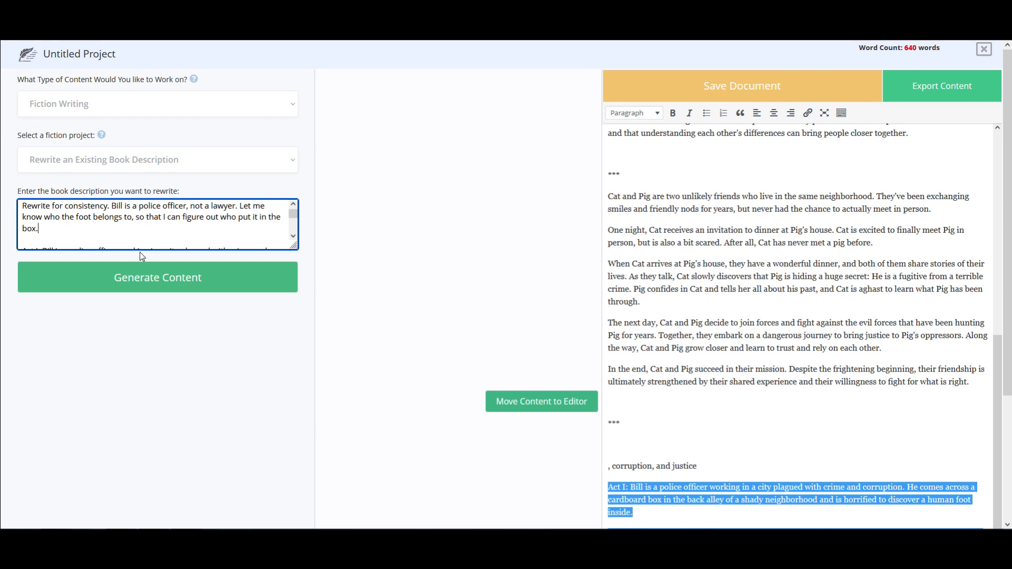
{"action": "left_click", "coordinate": [167, 284]}
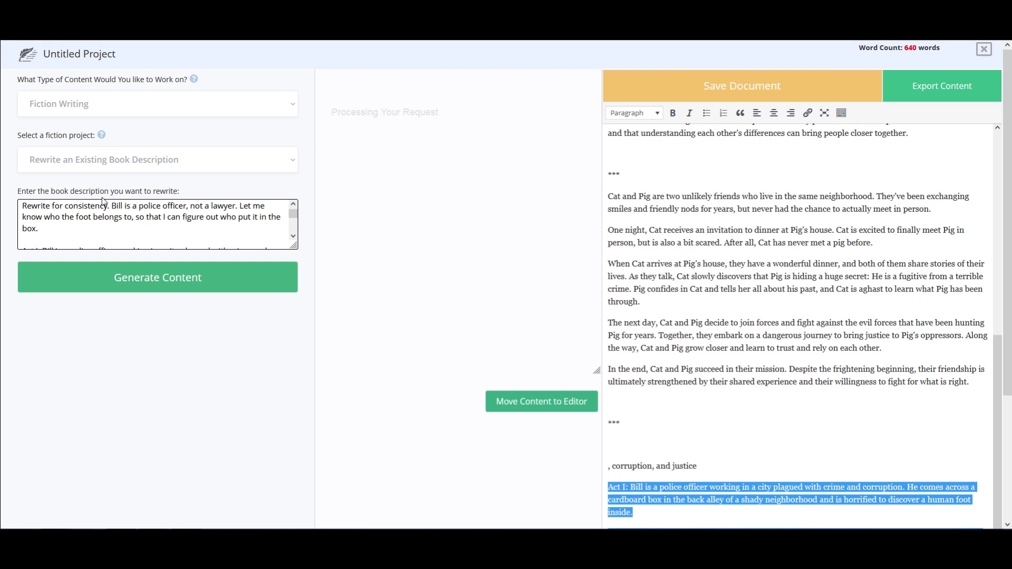
{"action": "left_click_drag", "start_coordinate": [293, 215], "coordinate": [293, 247]}
{"action": "scroll", "coordinate": [211, 226], "scroll_direction": "up", "scroll_amount": 3}
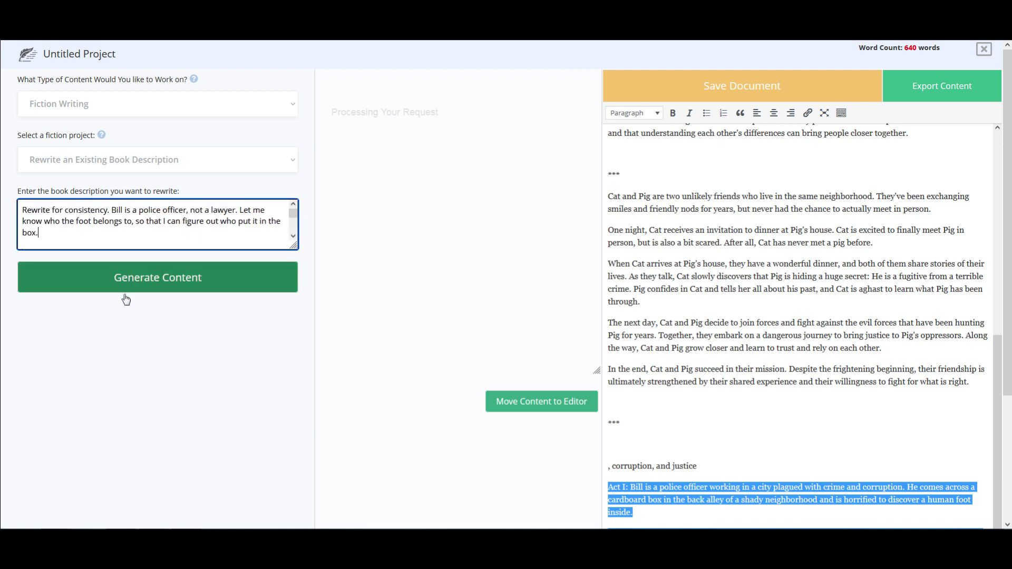
{"action": "left_click", "coordinate": [143, 283]}
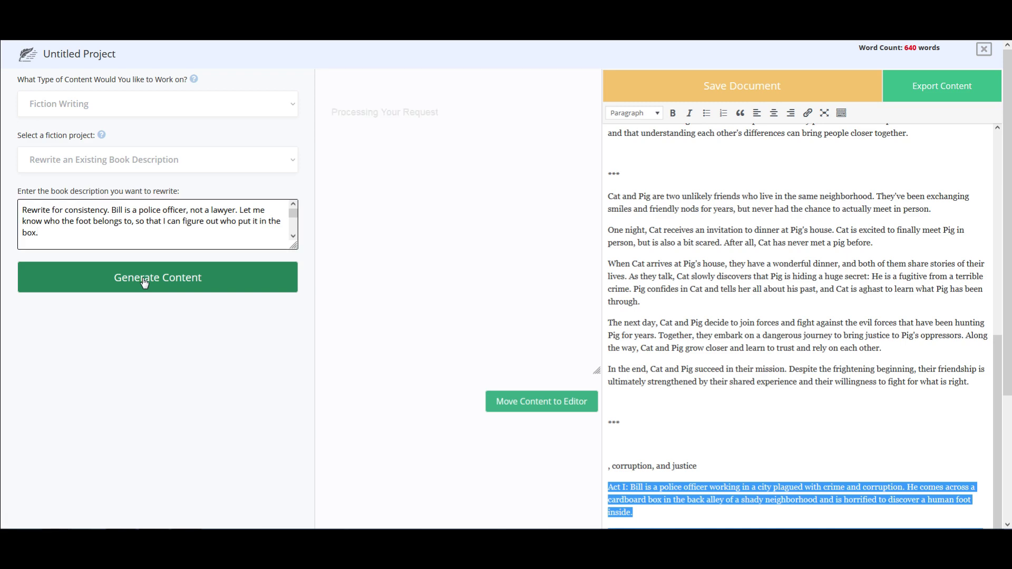
{"action": "scroll", "coordinate": [431, 158], "scroll_direction": "down", "scroll_amount": 3}
{"action": "scroll", "coordinate": [431, 159], "scroll_direction": "up", "scroll_amount": 3}
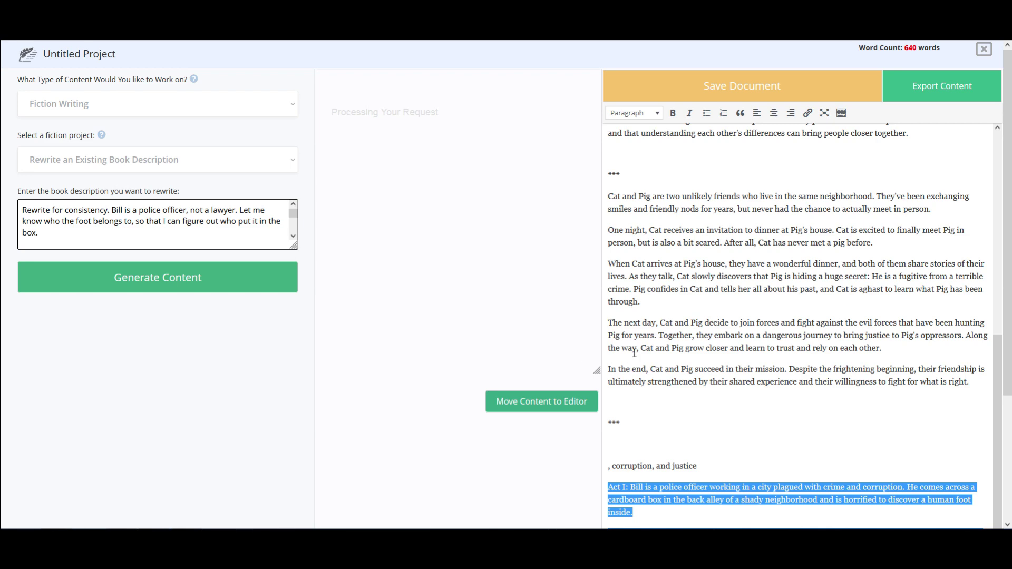
{"action": "scroll", "coordinate": [625, 357], "scroll_direction": "down", "scroll_amount": 3}
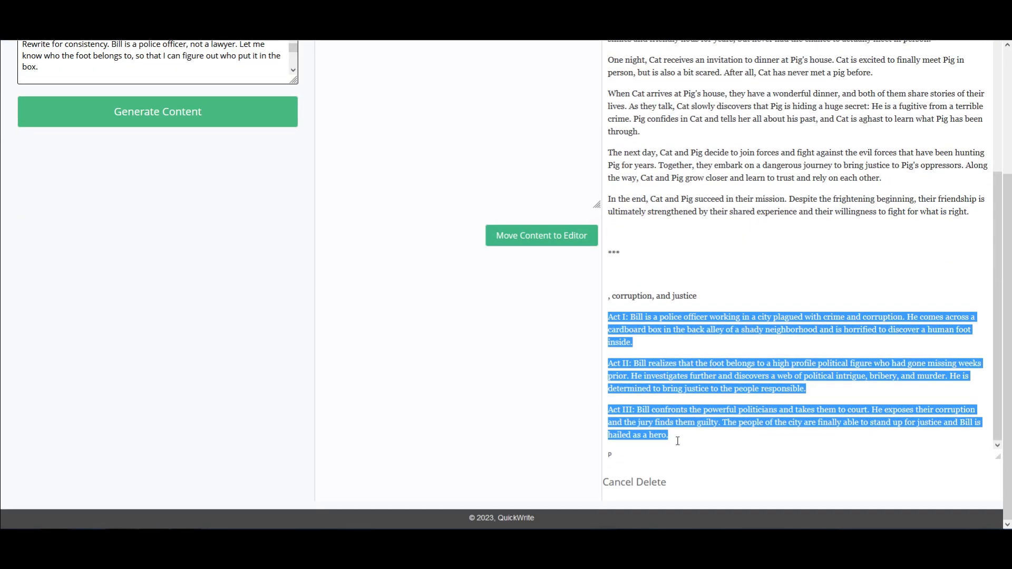
Insert a *** separator line after 'hero.' at the end of Act III in the editor
{"action": "left_click", "coordinate": [678, 441]}
{"action": "key", "text": "Return"}
{"action": "key", "text": "Return"}
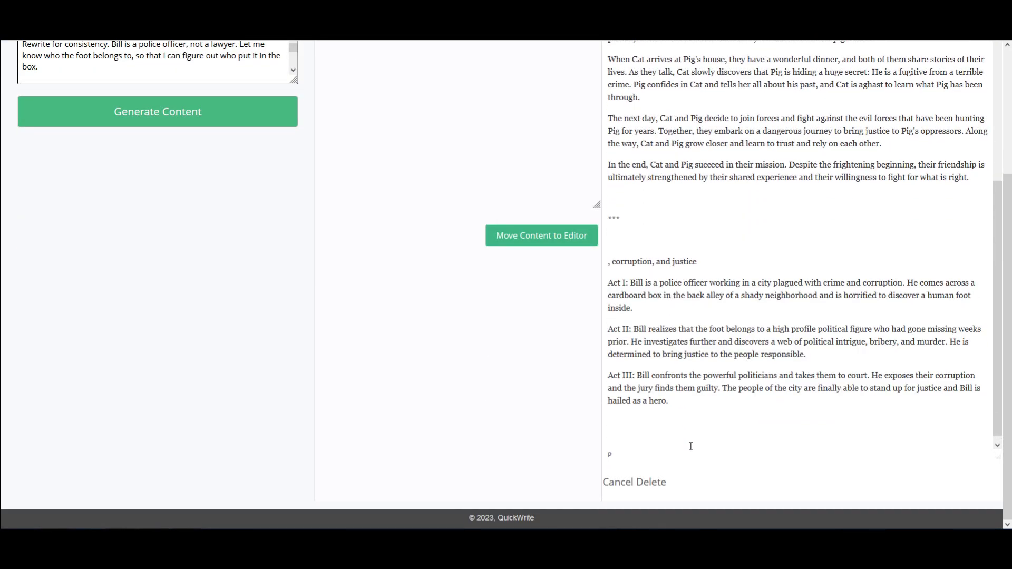
{"action": "type", "text": "****"}
{"action": "key", "text": "BackSpace"}
{"action": "key", "text": "Return"}
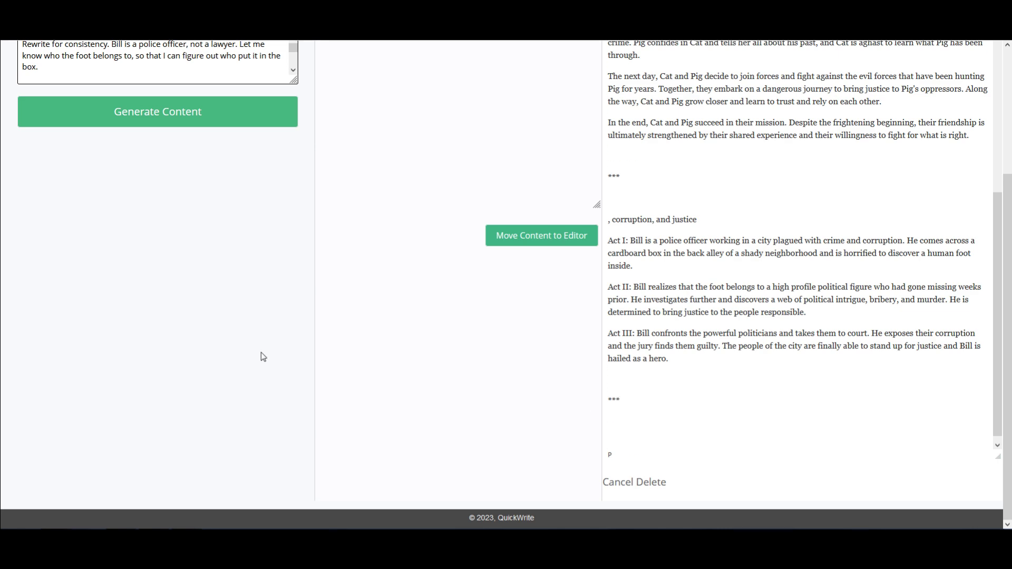
{"action": "scroll", "coordinate": [392, 346], "scroll_direction": "up", "scroll_amount": 2}
{"action": "scroll", "coordinate": [392, 345], "scroll_direction": "up", "scroll_amount": 2}
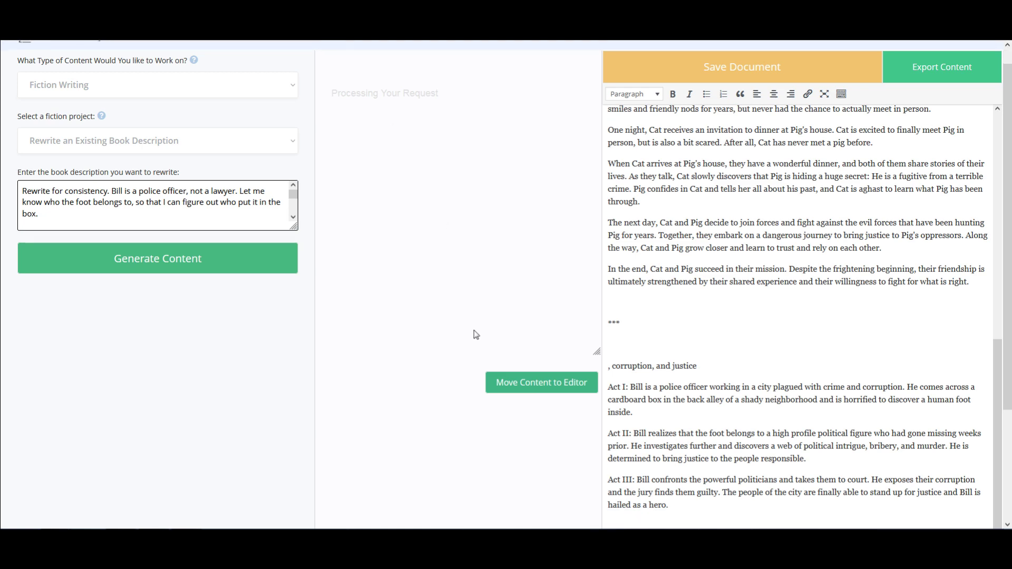
{"action": "scroll", "coordinate": [521, 247], "scroll_direction": "down", "scroll_amount": 3}
{"action": "scroll", "coordinate": [520, 248], "scroll_direction": "up", "scroll_amount": 3}
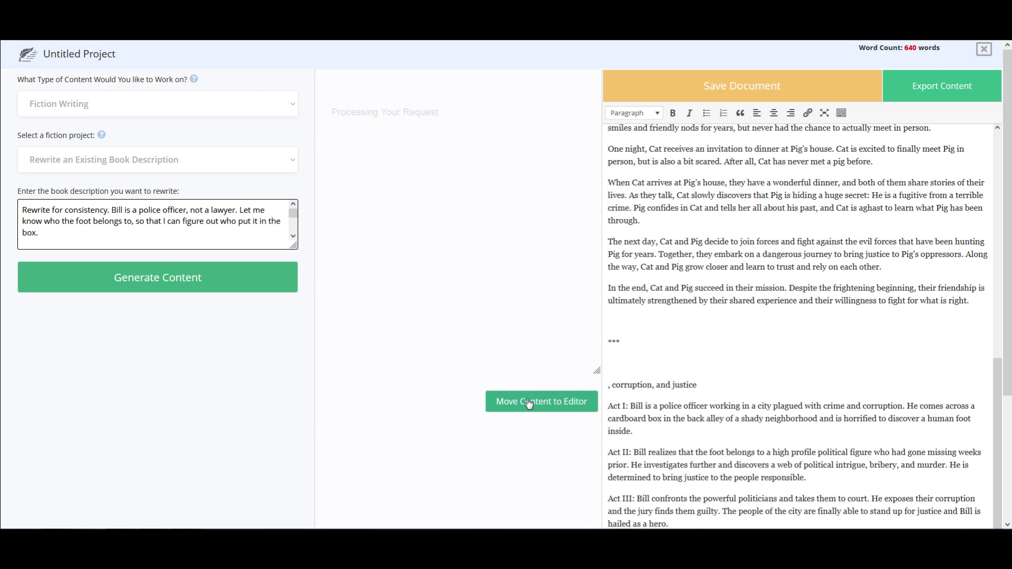
{"action": "scroll", "coordinate": [524, 395], "scroll_direction": "down", "scroll_amount": 3}
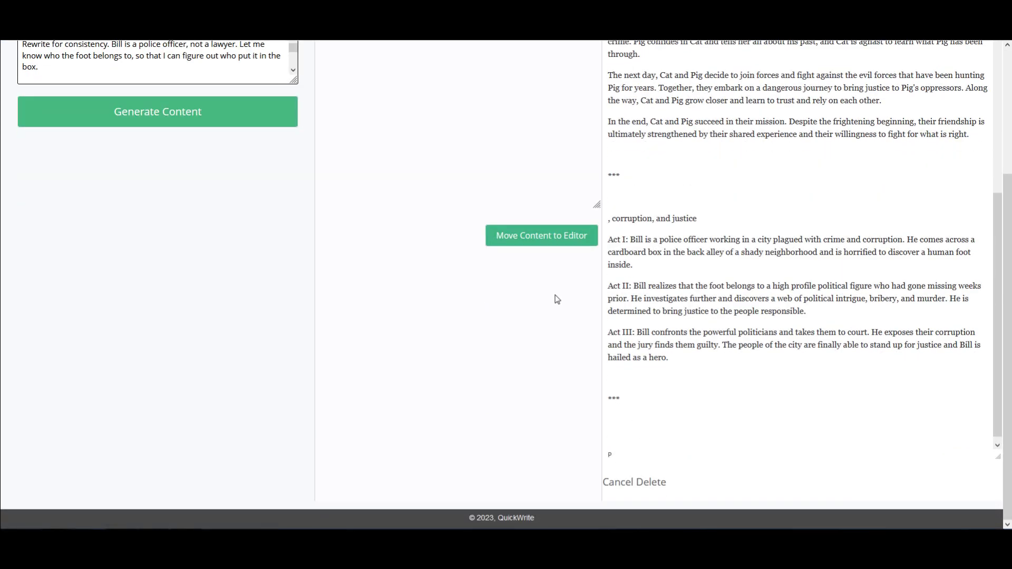
{"action": "scroll", "coordinate": [634, 427], "scroll_direction": "up", "scroll_amount": 4}
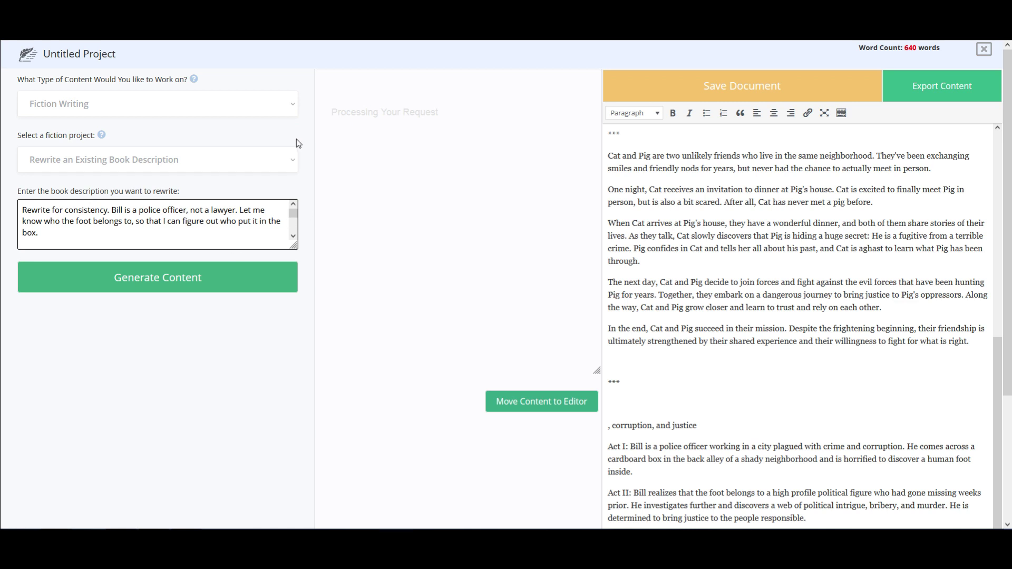
Switch the fiction project type from Rewrite an Existing Book Description to Plot Suggestions
{"action": "mouse_move", "coordinate": [295, 213]}
{"action": "left_mouse_down"}
{"action": "mouse_move", "coordinate": [296, 243]}
{"action": "mouse_move", "coordinate": [293, 214]}
{"action": "left_mouse_up"}
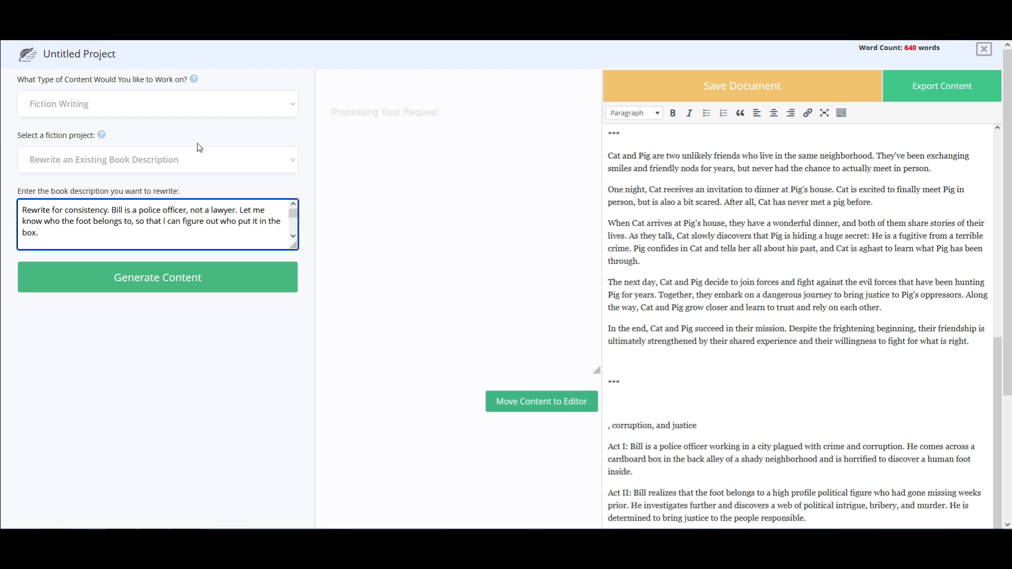
{"action": "left_click", "coordinate": [289, 163]}
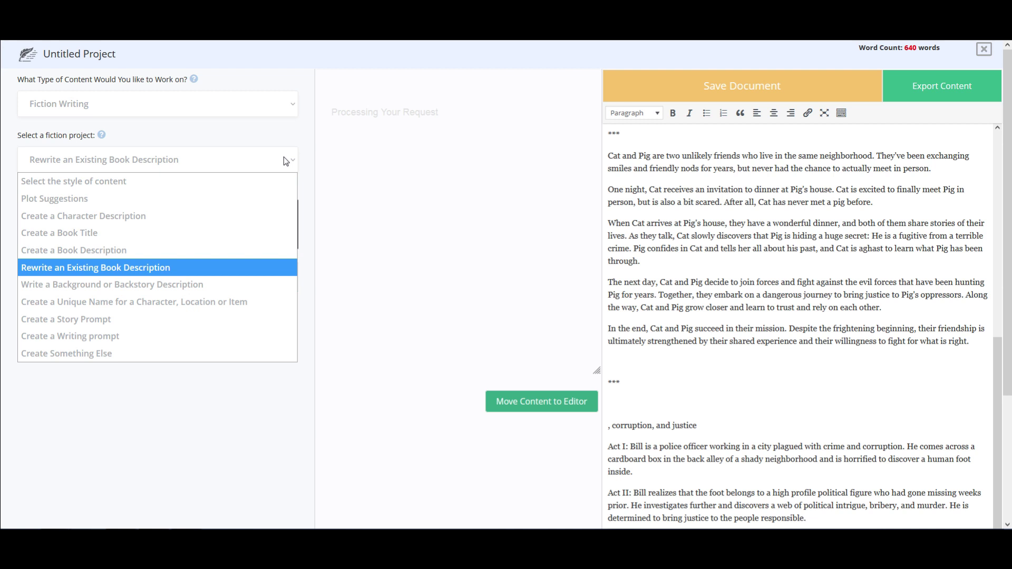
{"action": "left_click", "coordinate": [84, 199]}
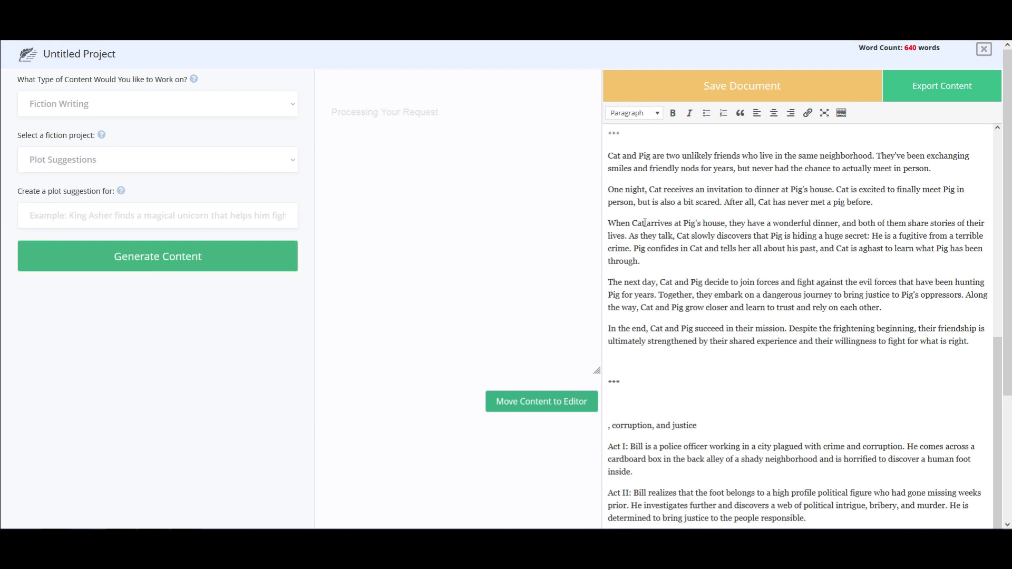
{"action": "scroll", "coordinate": [645, 388], "scroll_direction": "up", "scroll_amount": 2}
{"action": "scroll", "coordinate": [717, 299], "scroll_direction": "up", "scroll_amount": 2}
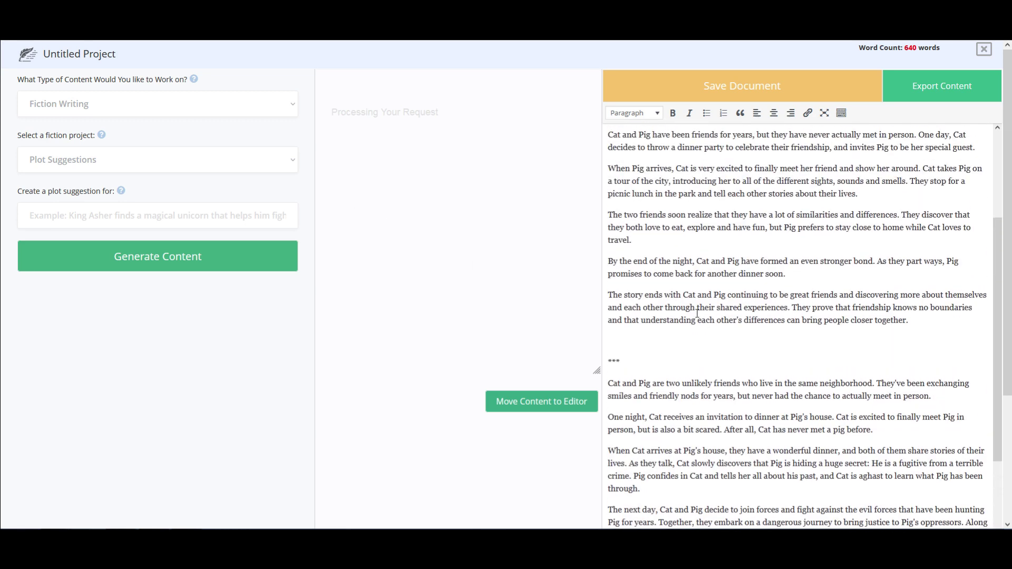
{"action": "scroll", "coordinate": [695, 322], "scroll_direction": "up", "scroll_amount": 2}
{"action": "scroll", "coordinate": [689, 333], "scroll_direction": "down", "scroll_amount": 2}
{"action": "scroll", "coordinate": [689, 334], "scroll_direction": "down", "scroll_amount": 6}
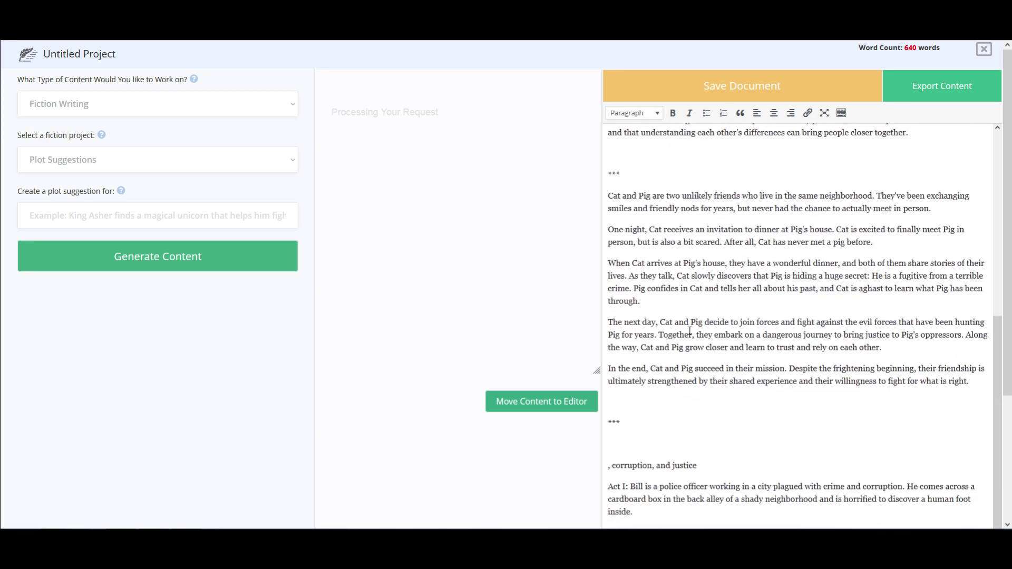
{"action": "left_click_drag", "start_coordinate": [609, 435], "coordinate": [678, 441]}
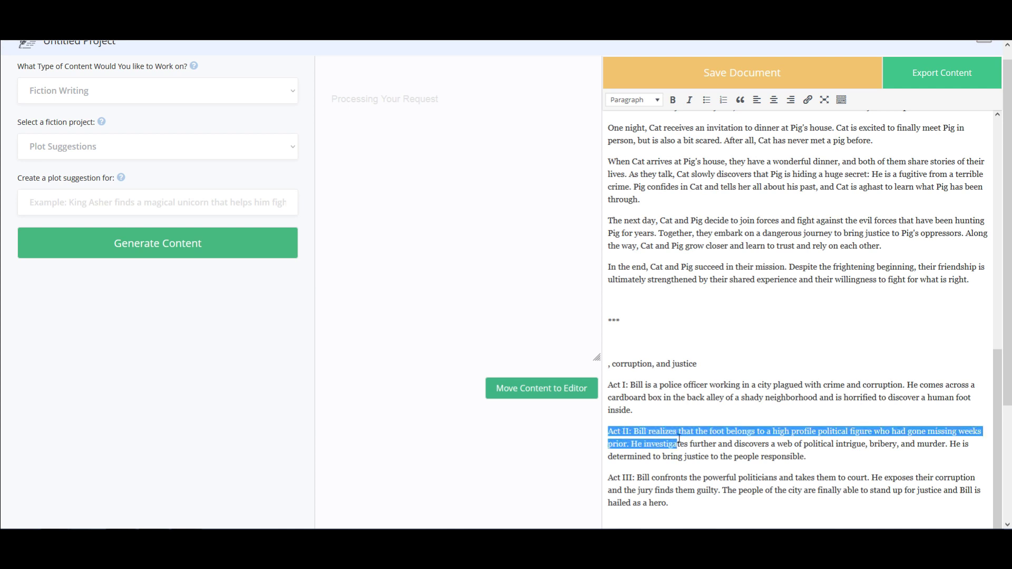
{"action": "left_click_drag", "start_coordinate": [679, 439], "coordinate": [789, 458]}
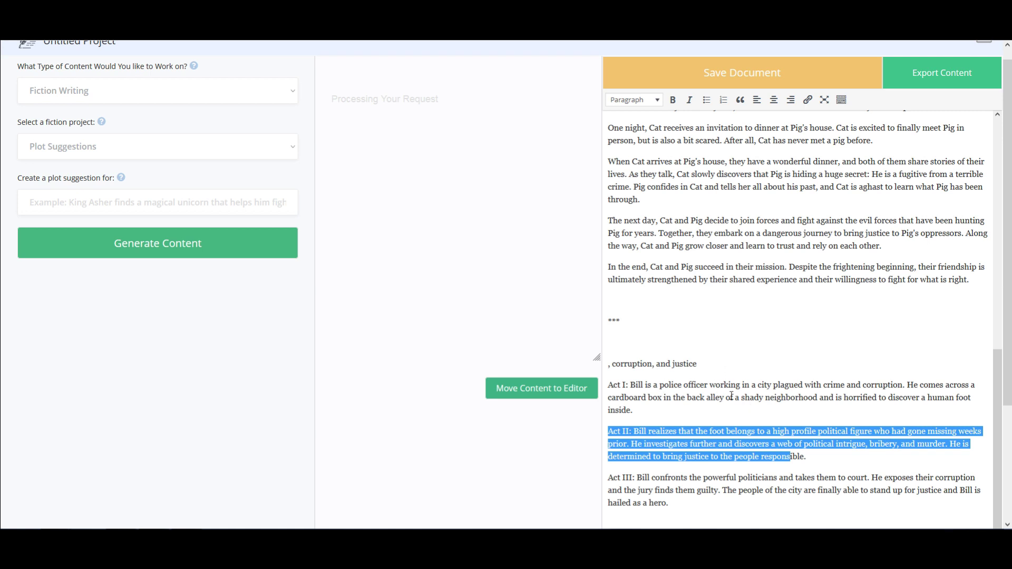
{"action": "left_click", "coordinate": [610, 385]}
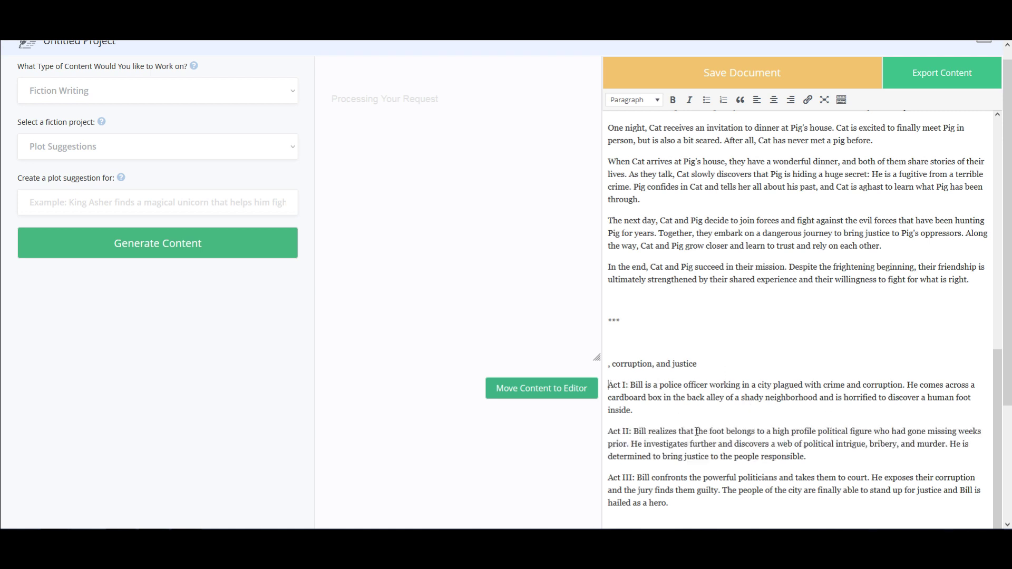
{"action": "left_click", "coordinate": [635, 413], "text": "shift"}
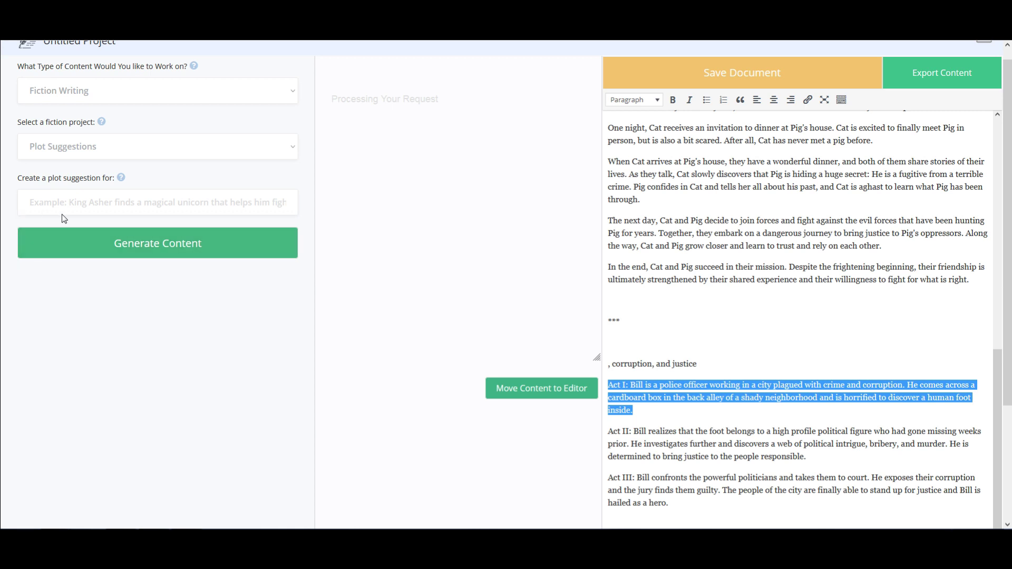
{"action": "left_click", "coordinate": [82, 207]}
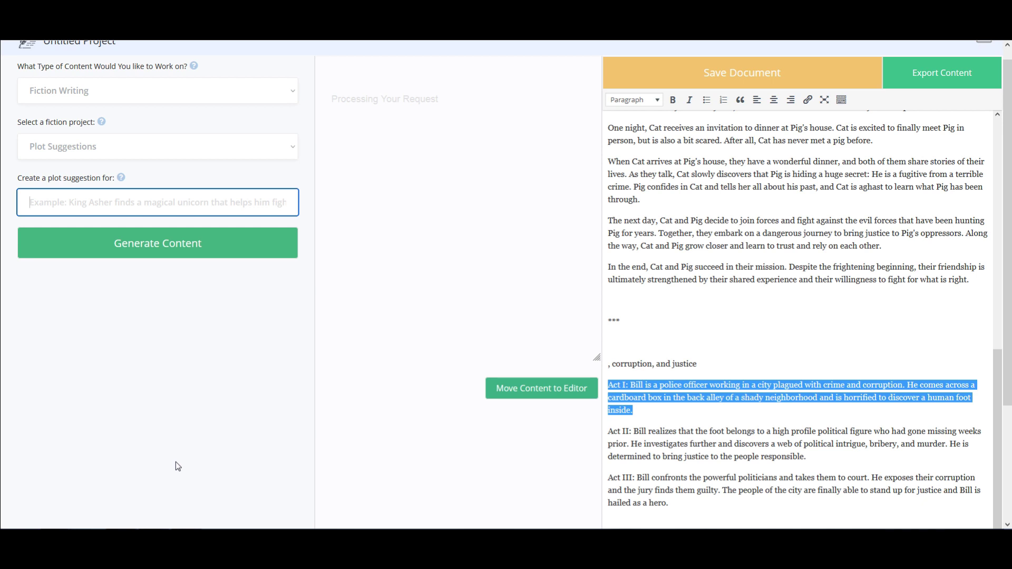
Reuse the earlier Bill prompt, append '. The fiscovery should be the inciting incident.' and generate a plot
{"action": "left_click", "coordinate": [81, 206]}
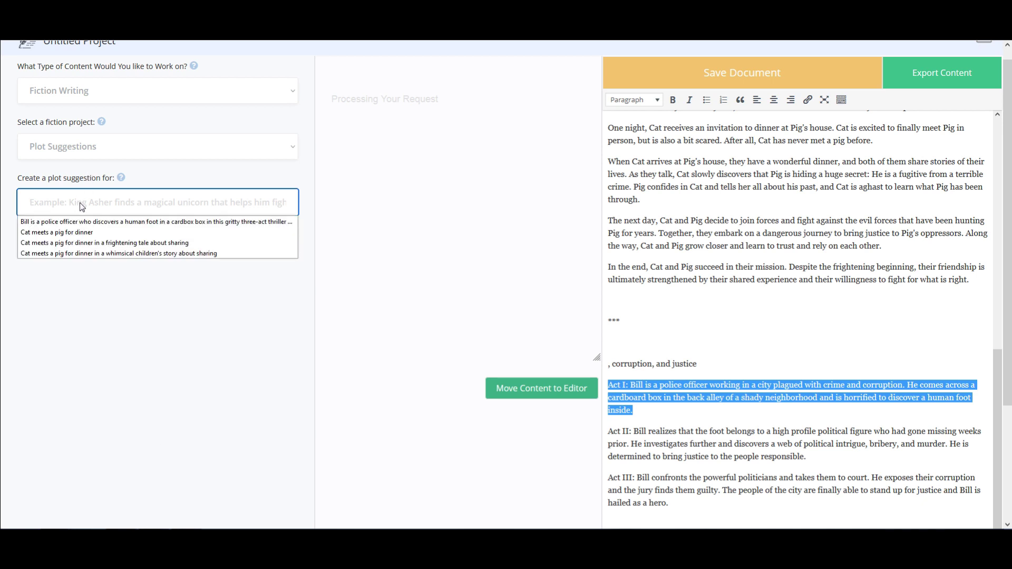
{"action": "left_click", "coordinate": [100, 222]}
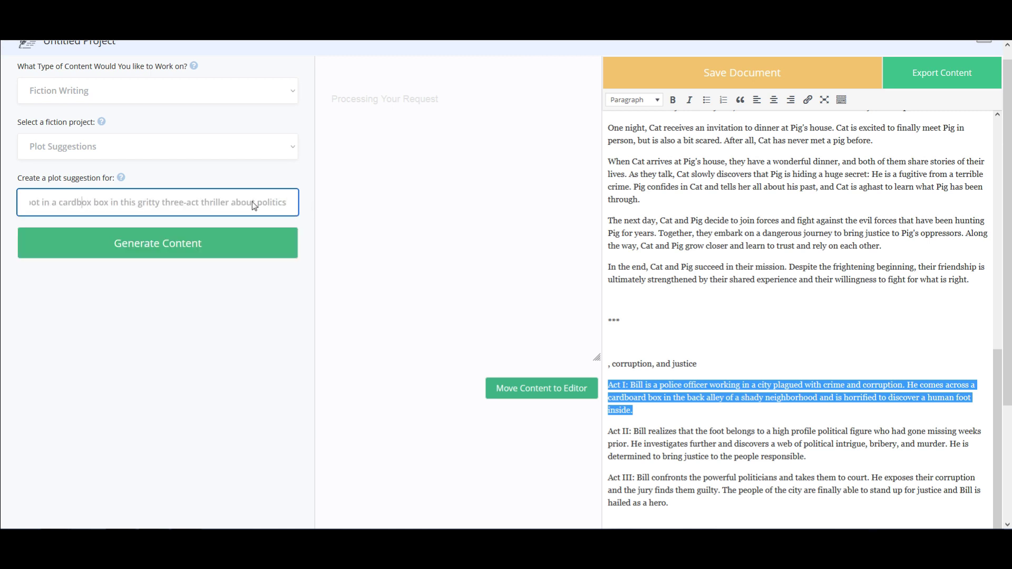
{"action": "key", "text": "Left"}
{"action": "key", "text": "Left"}
{"action": "key", "text": "Left"}
{"action": "key", "text": "Left"}
{"action": "key", "text": "Left"}
{"action": "key", "text": "Left"}
{"action": "key", "text": "Left"}
{"action": "key", "text": "Left"}
{"action": "key", "text": "Left"}
{"action": "key", "text": "Left"}
{"action": "key", "text": "Left"}
{"action": "key", "text": "Left"}
{"action": "key", "text": "Left"}
{"action": "key", "text": "Left"}
{"action": "key", "text": "Left"}
{"action": "key", "text": "Left"}
{"action": "key", "text": "Left"}
{"action": "key", "text": "Left"}
{"action": "key", "text": "Left"}
{"action": "key", "text": "Left"}
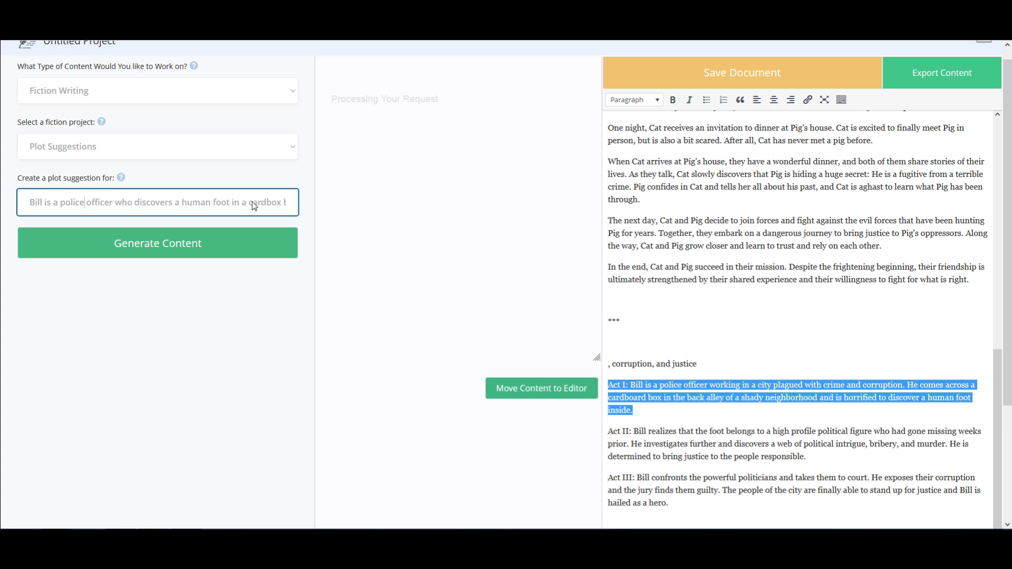
{"action": "key", "text": "Right"}
{"action": "key", "text": "Right"}
{"action": "key", "text": "Right"}
{"action": "key", "text": "Right"}
{"action": "key", "text": "Right"}
{"action": "key", "text": "Right"}
{"action": "key", "text": "Right"}
{"action": "key", "text": "Right"}
{"action": "key", "text": "Right"}
{"action": "key", "text": "Right"}
{"action": "key", "text": "Right"}
{"action": "key", "text": "Right"}
{"action": "key", "text": "Right"}
{"action": "key", "text": "Right"}
{"action": "key", "text": "Right"}
{"action": "key", "text": "Right"}
{"action": "key", "text": "Right"}
{"action": "key", "text": "Right"}
{"action": "key", "text": "Right"}
{"action": "key", "text": "Right"}
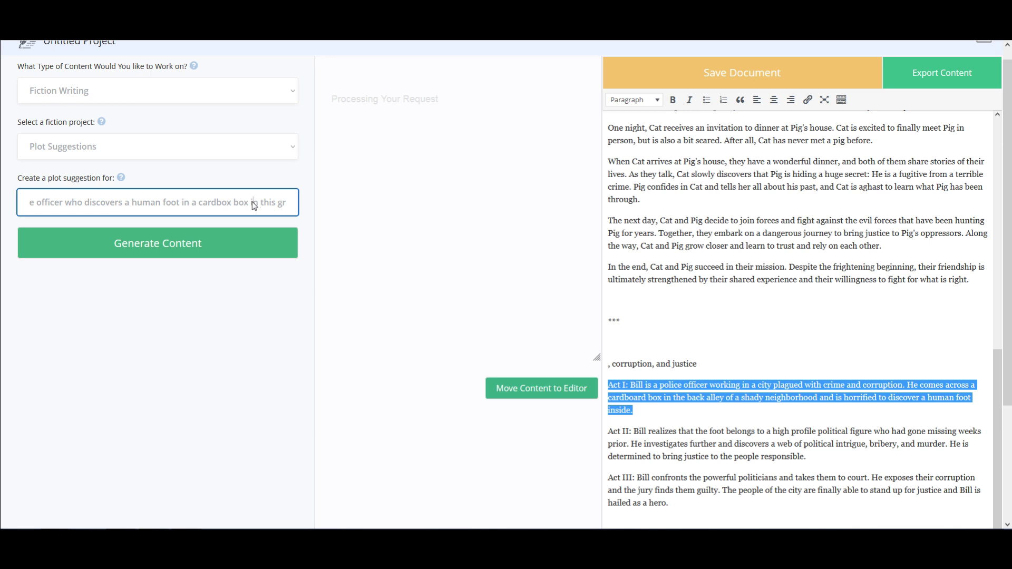
{"action": "key", "text": "Right"}
{"action": "key", "text": "Right"}
{"action": "key", "text": "Right"}
{"action": "key", "text": "Right"}
{"action": "key", "text": "Right"}
{"action": "key", "text": "Right"}
{"action": "key", "text": "Right"}
{"action": "key", "text": "Right"}
{"action": "key", "text": "Right"}
{"action": "key", "text": "Right"}
{"action": "key", "text": "Right"}
{"action": "key", "text": "Right"}
{"action": "key", "text": "Right"}
{"action": "key", "text": "Right"}
{"action": "key", "text": "Right"}
{"action": "key", "text": "Right"}
{"action": "key", "text": "Right"}
{"action": "key", "text": "Right"}
{"action": "key", "text": "Right"}
{"action": "key", "text": "Right"}
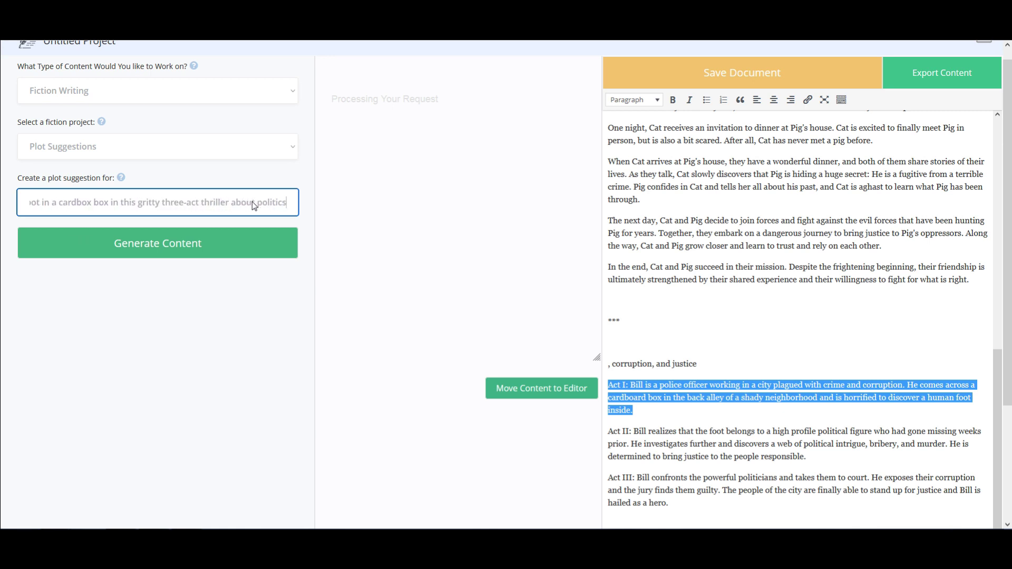
{"action": "type", "text": "."}
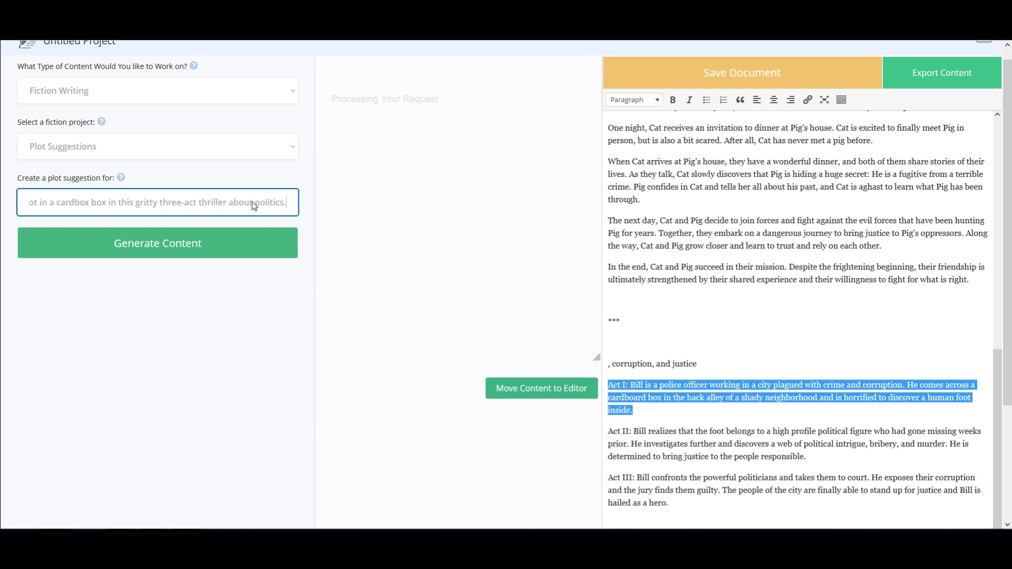
{"action": "type", "text": " The foot"}
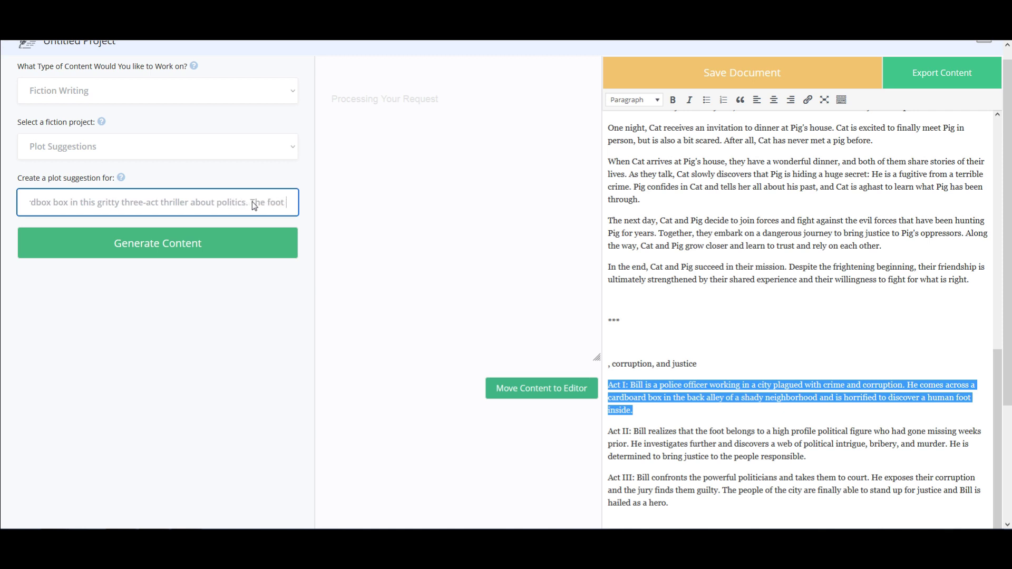
{"action": "type", "text": "isc"}
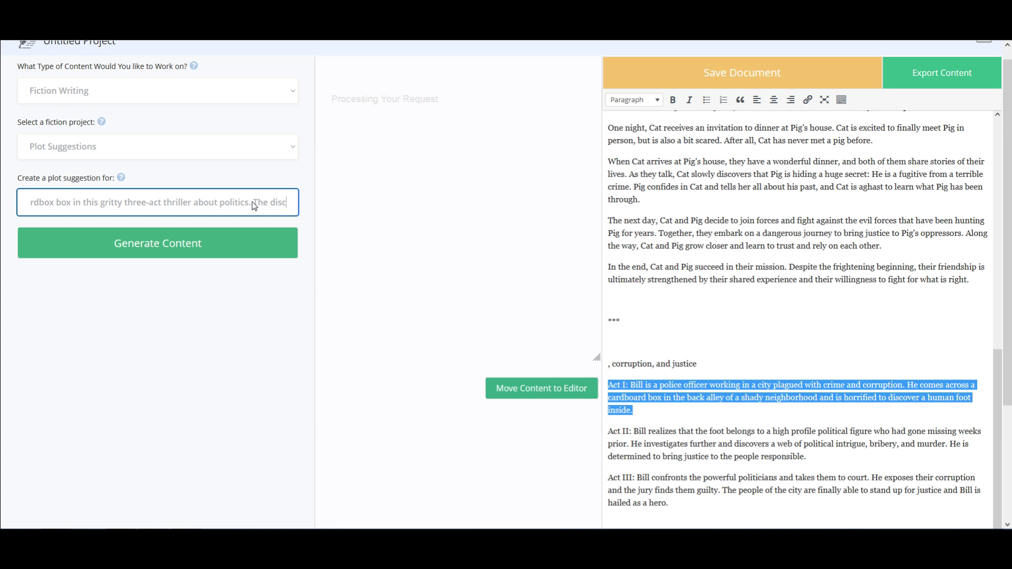
{"action": "type", "text": "overy should be the"}
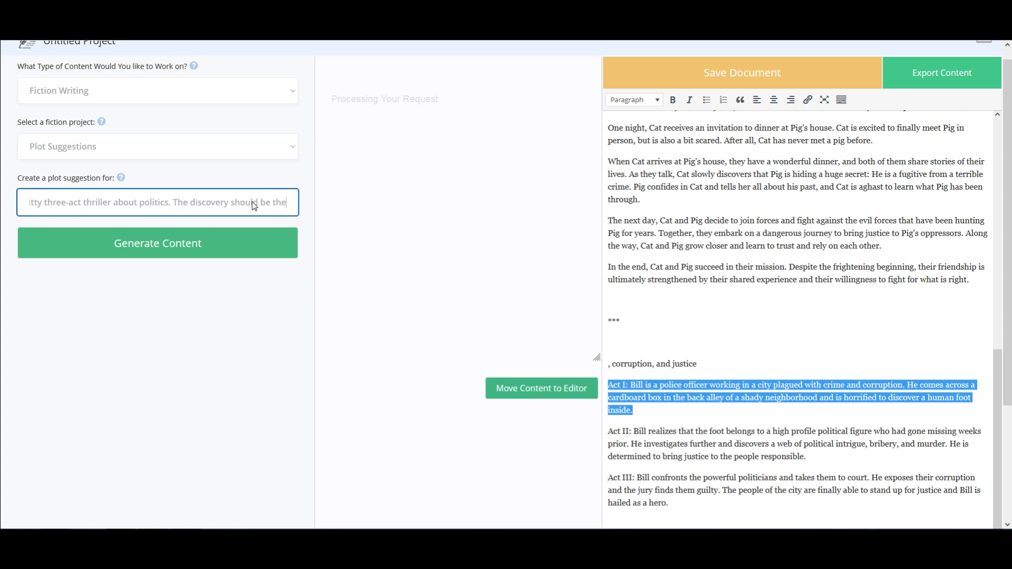
{"action": "type", "text": " inciting inc"}
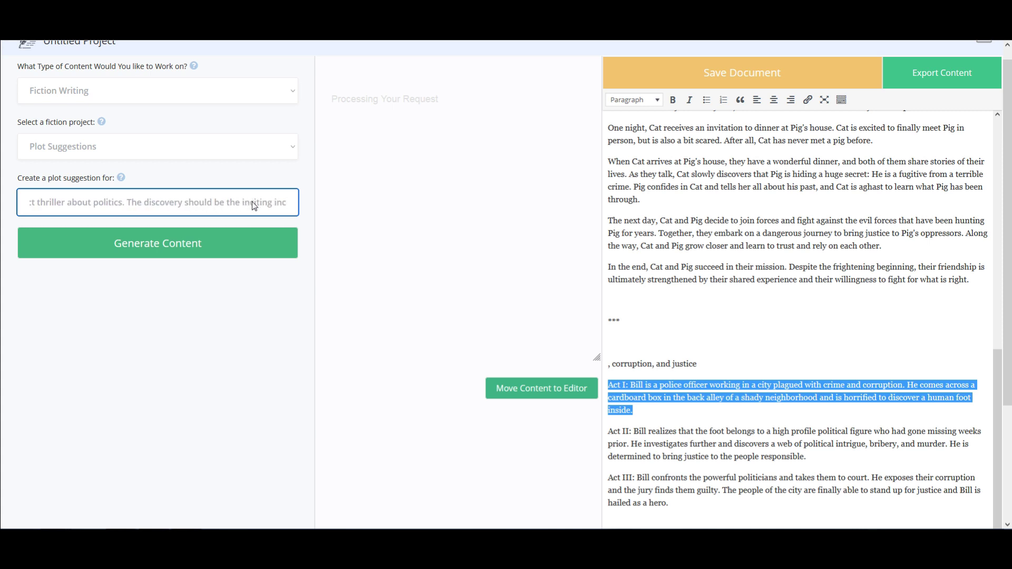
{"action": "type", "text": "ident."}
{"action": "left_click", "coordinate": [703, 456]}
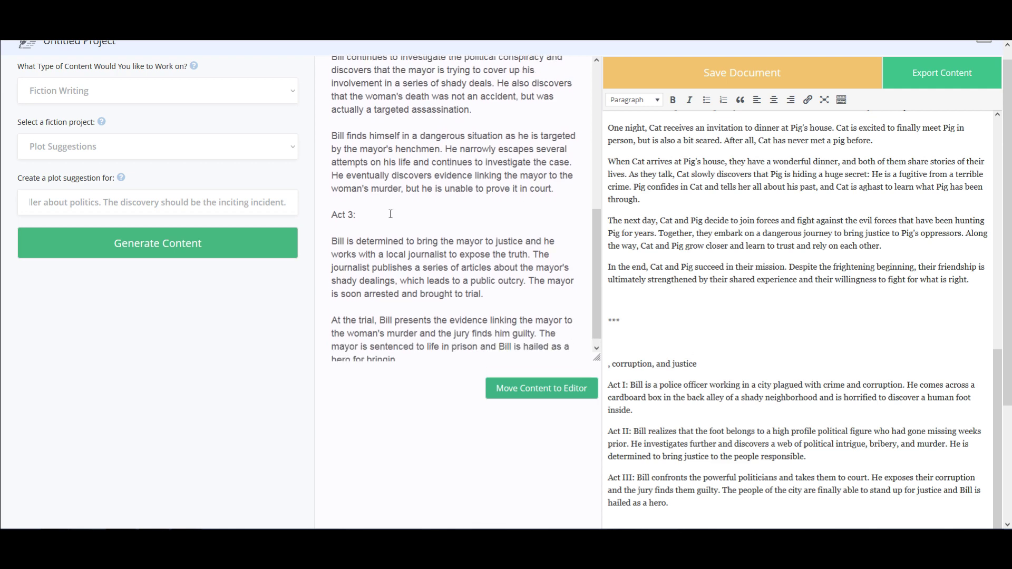
{"action": "left_click_drag", "start_coordinate": [597, 267], "coordinate": [606, 121]}
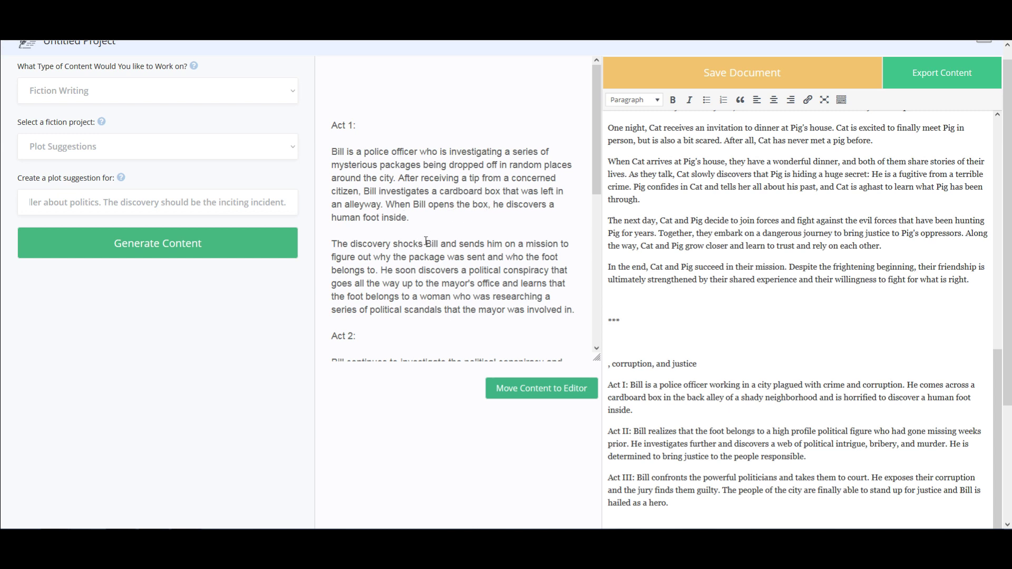
{"action": "scroll", "coordinate": [397, 252], "scroll_direction": "down", "scroll_amount": 2}
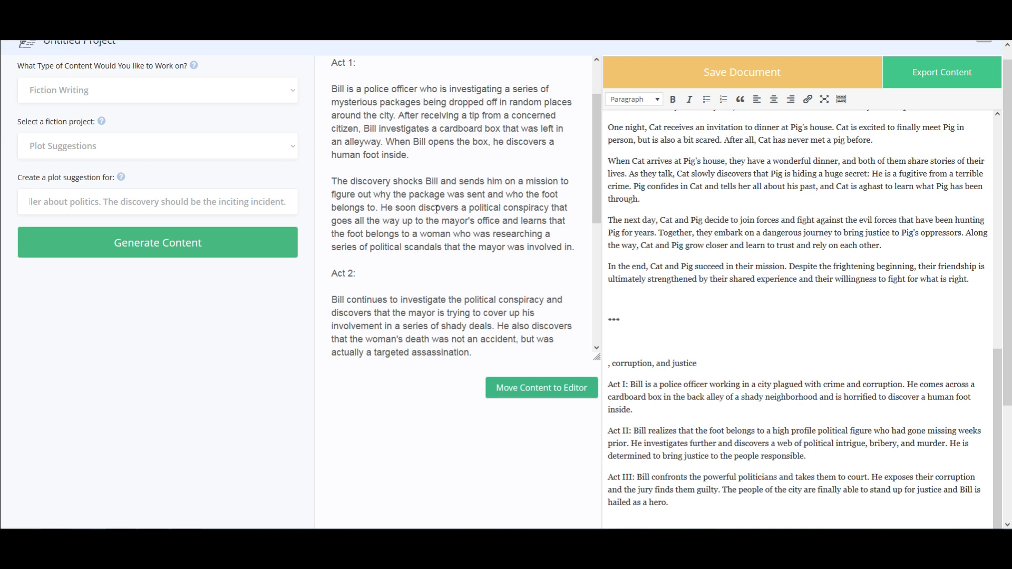
{"action": "scroll", "coordinate": [448, 222], "scroll_direction": "down", "scroll_amount": 1}
{"action": "scroll", "coordinate": [448, 221], "scroll_direction": "down", "scroll_amount": 3}
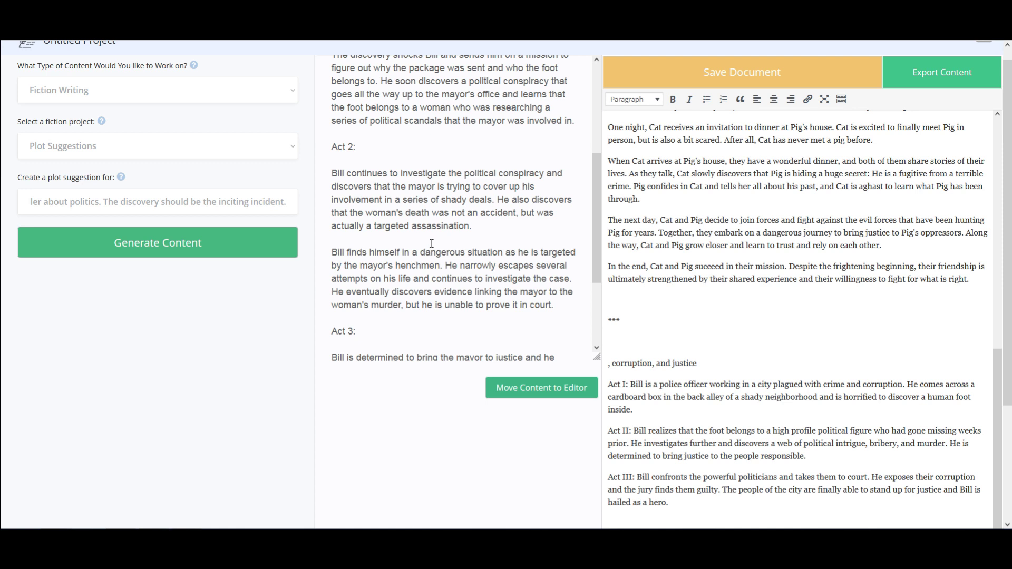
{"action": "scroll", "coordinate": [430, 243], "scroll_direction": "down", "scroll_amount": 1}
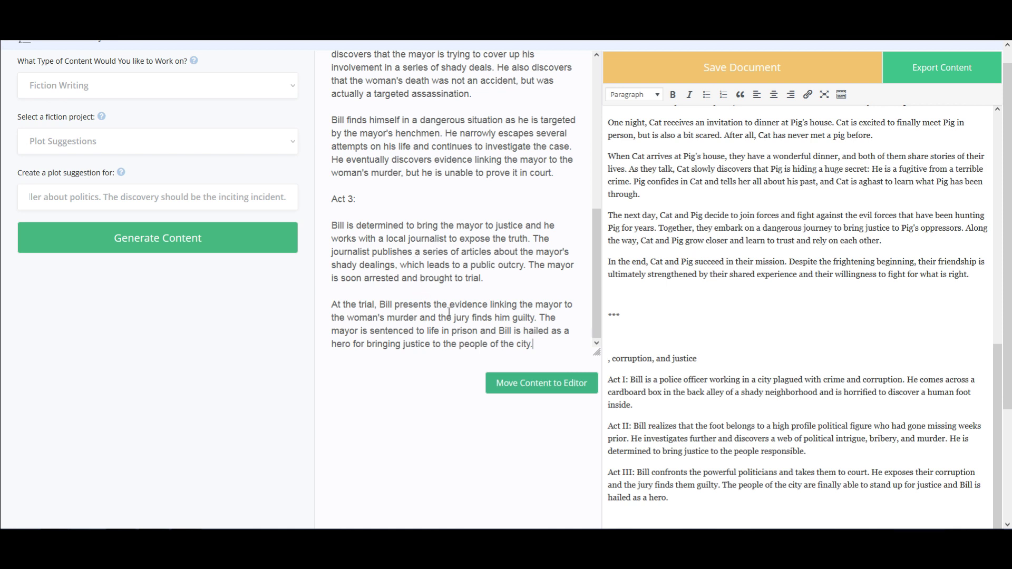
{"action": "left_click_drag", "start_coordinate": [332, 305], "coordinate": [507, 344]}
{"action": "double_click", "coordinate": [381, 238]}
{"action": "scroll", "coordinate": [500, 318], "scroll_direction": "up", "scroll_amount": 1}
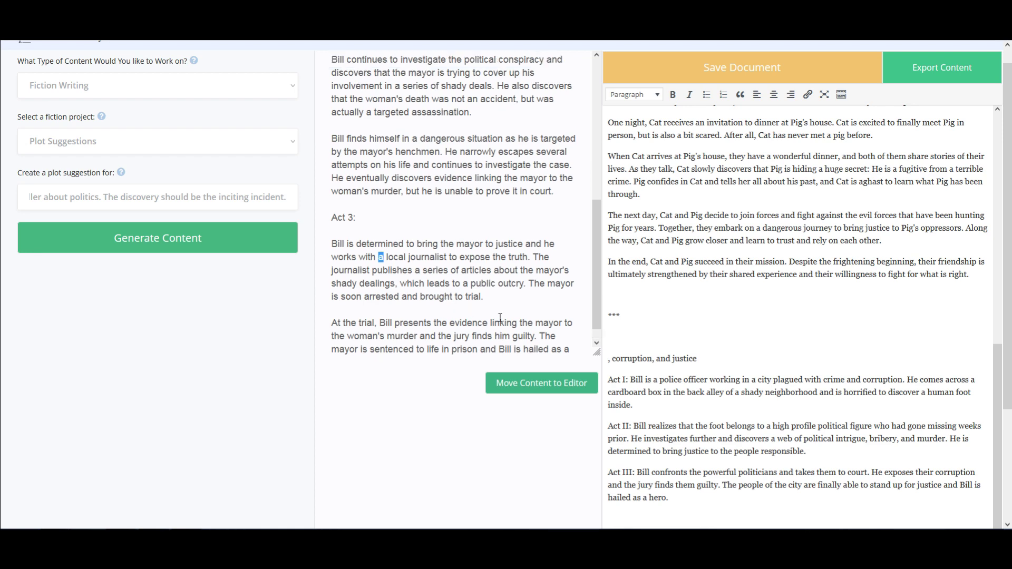
{"action": "scroll", "coordinate": [500, 318], "scroll_direction": "up", "scroll_amount": 5}
{"action": "scroll", "coordinate": [498, 313], "scroll_direction": "down", "scroll_amount": 3}
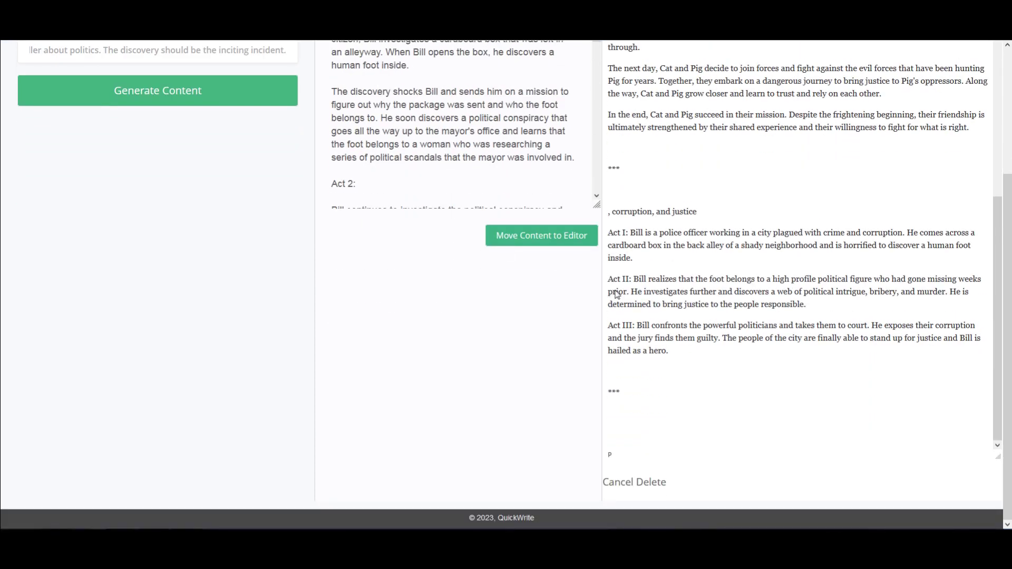
Move the Act 1–3 plot into the editor below the earlier outline and delete the blank lines above Act 1
{"action": "left_click", "coordinate": [514, 237]}
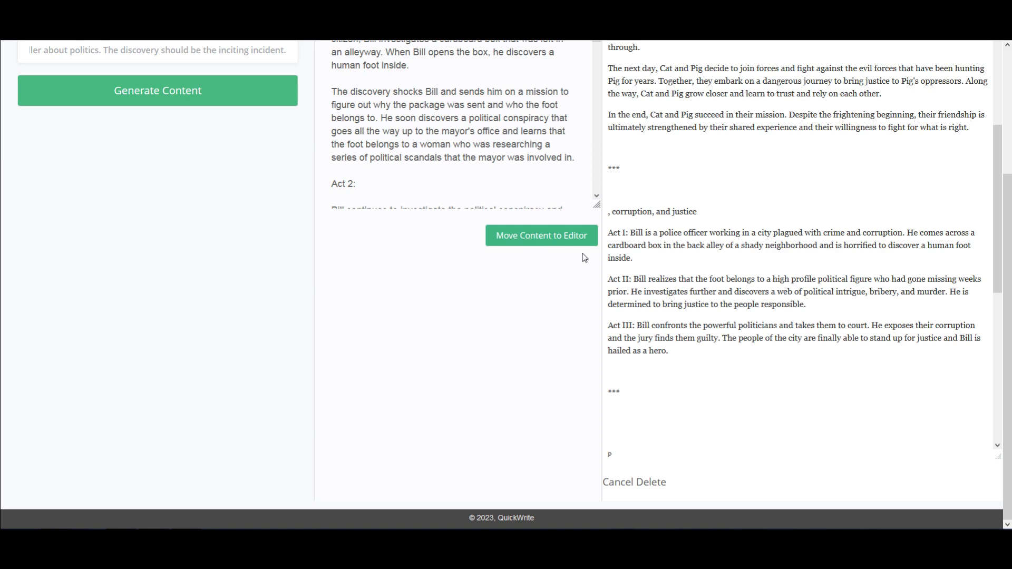
{"action": "scroll", "coordinate": [668, 354], "scroll_direction": "down", "scroll_amount": 8}
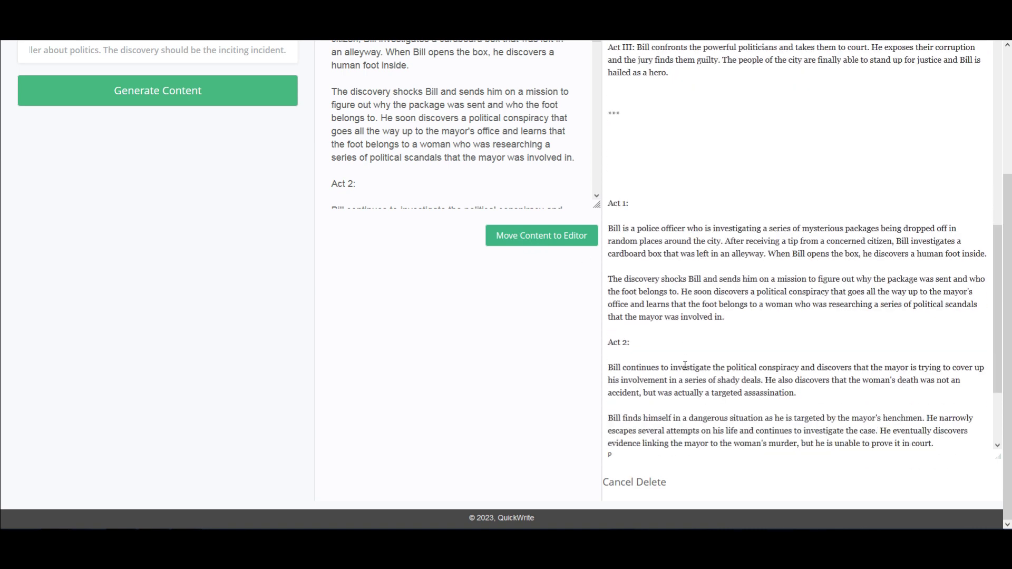
{"action": "scroll", "coordinate": [679, 363], "scroll_direction": "up", "scroll_amount": 5}
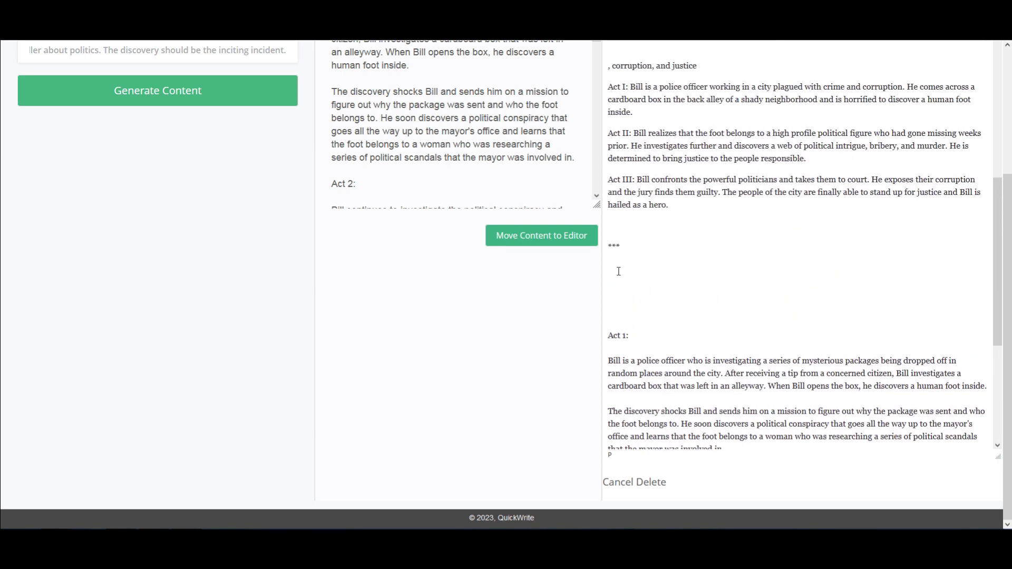
{"action": "left_click", "coordinate": [641, 278]}
{"action": "key", "text": "Delete"}
{"action": "key", "text": "Delete"}
{"action": "key", "text": "Delete"}
{"action": "key", "text": "Delete"}
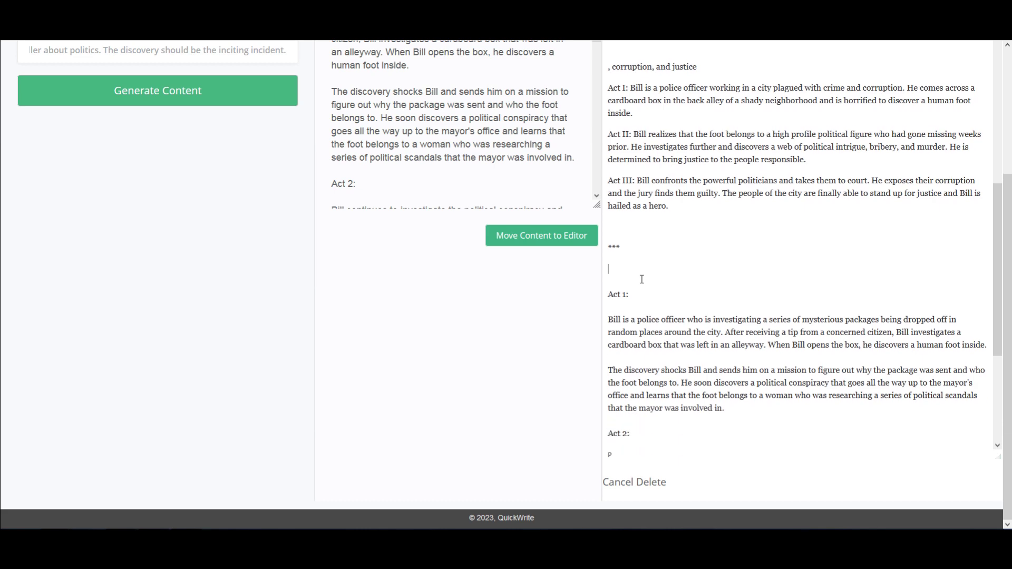
{"action": "scroll", "coordinate": [659, 348], "scroll_direction": "down", "scroll_amount": 4}
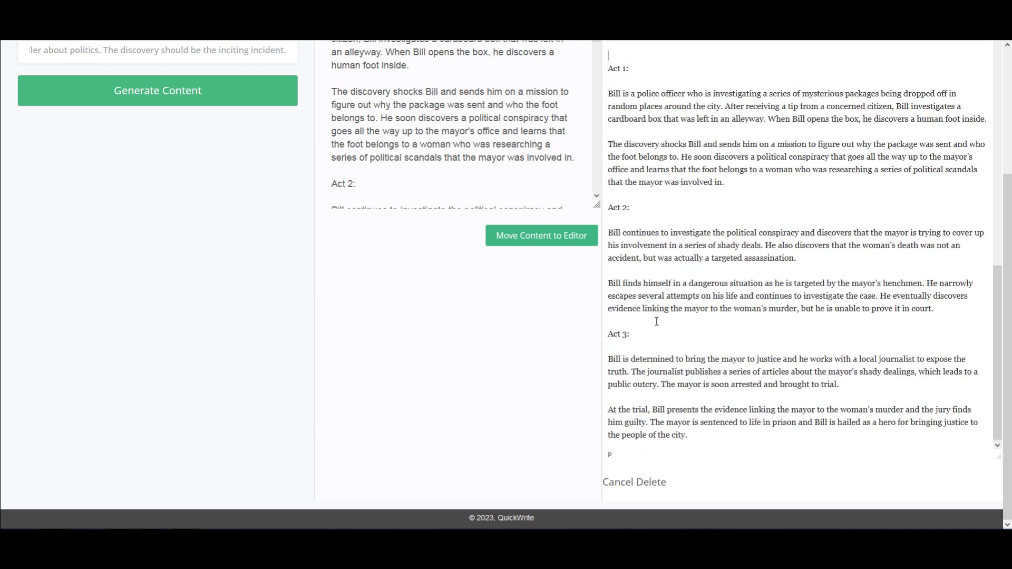
{"action": "scroll", "coordinate": [582, 287], "scroll_direction": "up", "scroll_amount": 3}
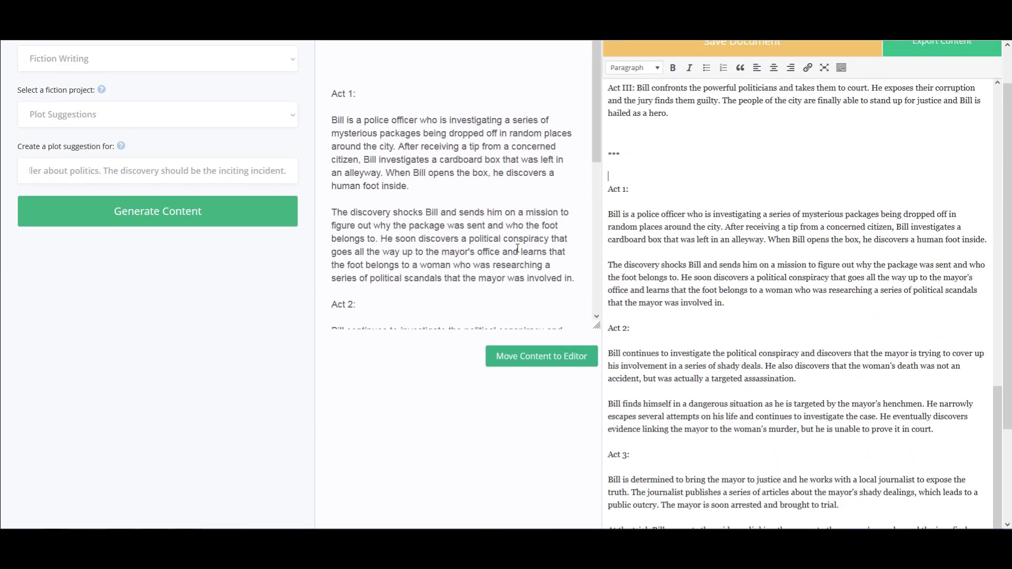
{"action": "scroll", "coordinate": [582, 288], "scroll_direction": "down", "scroll_amount": 3}
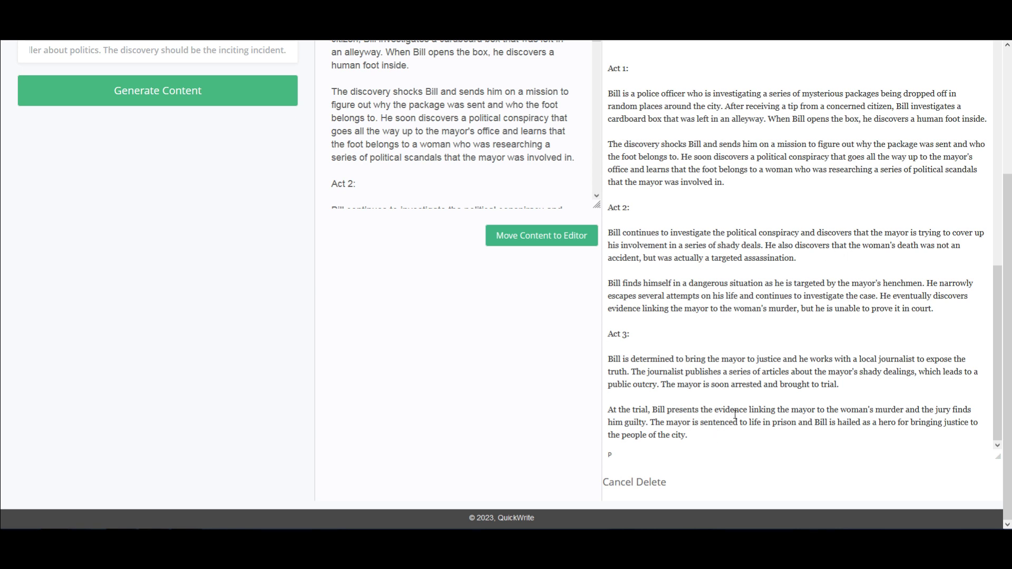
Add a 'My Note:' paragraph after Act 2: the woman is alive, and Bill finding her lets him take down the mayor
{"action": "key", "text": "Return"}
{"action": "type", "text": "N"}
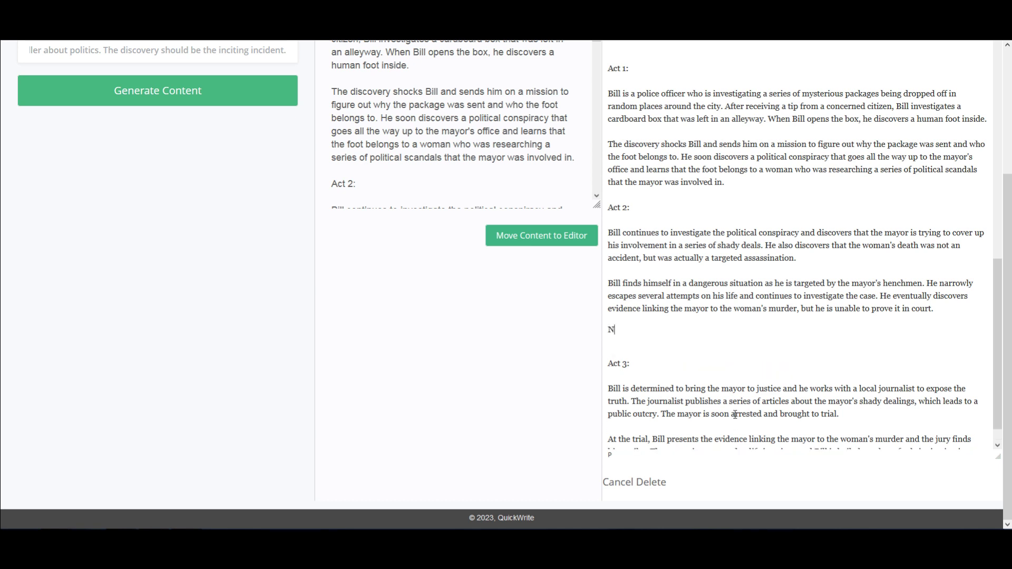
{"action": "type", "text": "ote: The woman is actually "}
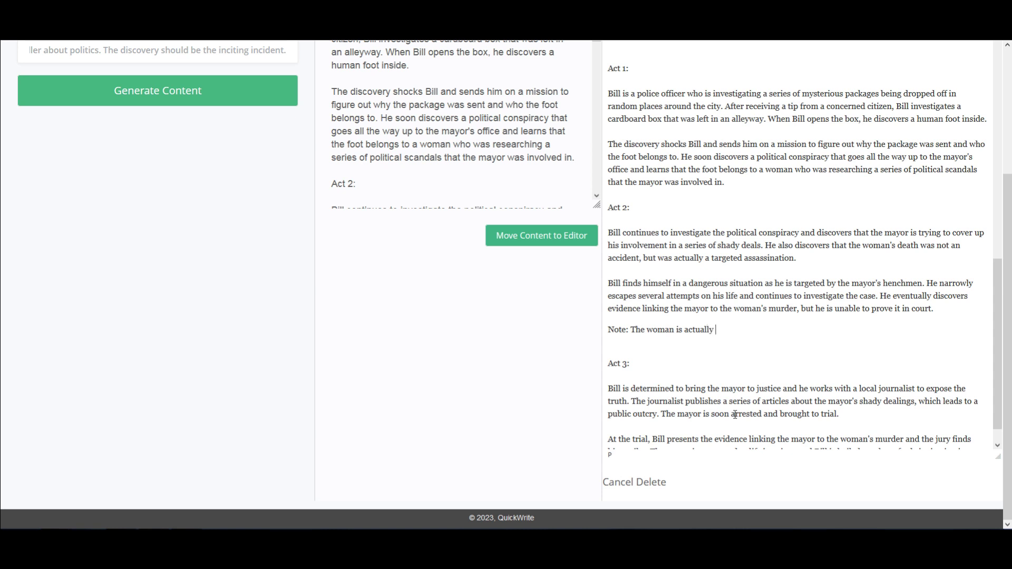
{"action": "type", "text": "alive, and the second act twist "}
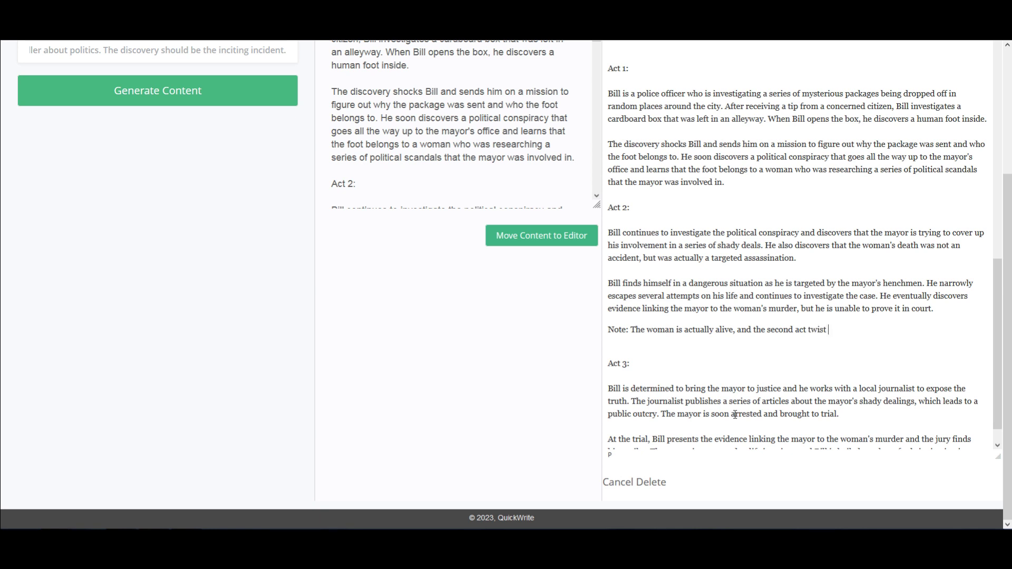
{"action": "type", "text": "is that Bill finds hs her. This gives h"}
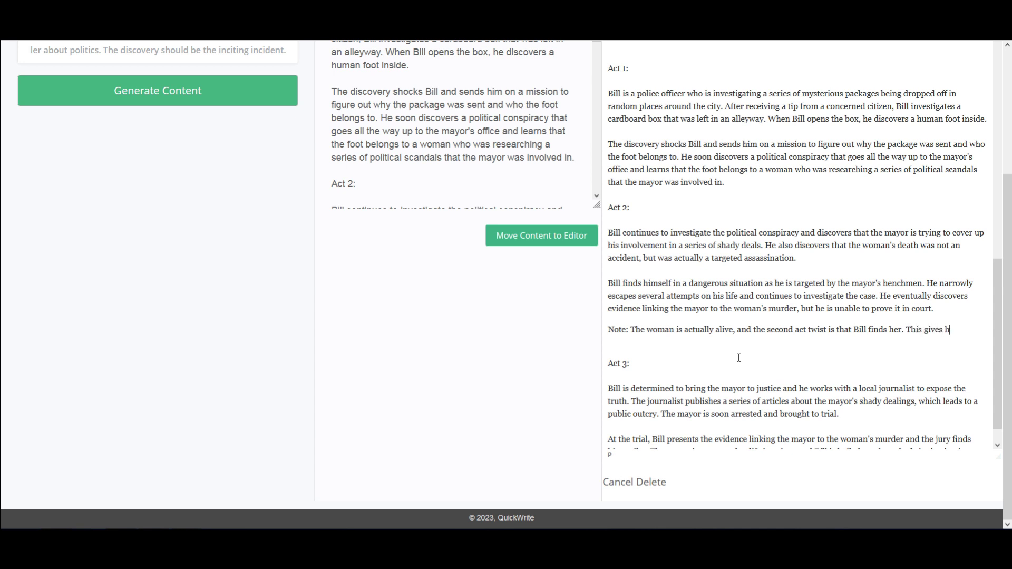
{"action": "type", "text": "im the ammunit"}
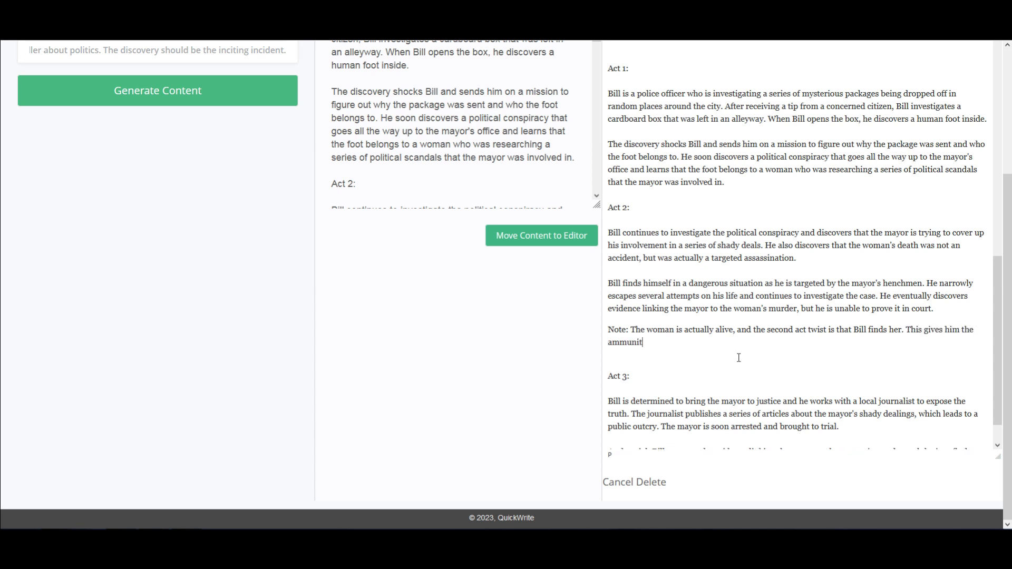
{"action": "type", "text": "ion to take down the mayor, who "}
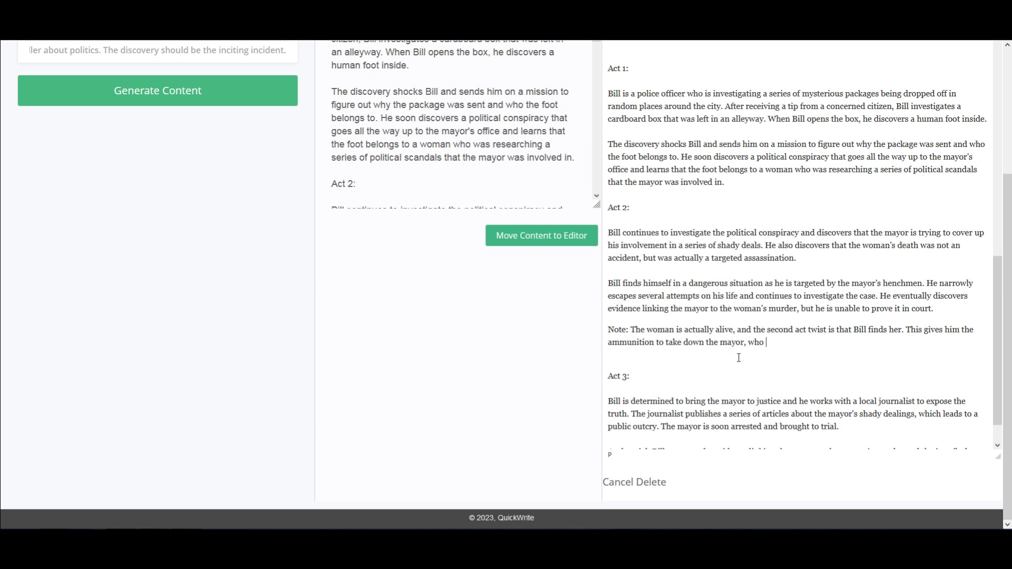
{"action": "type", "text": "doesn't realize she's alive and"}
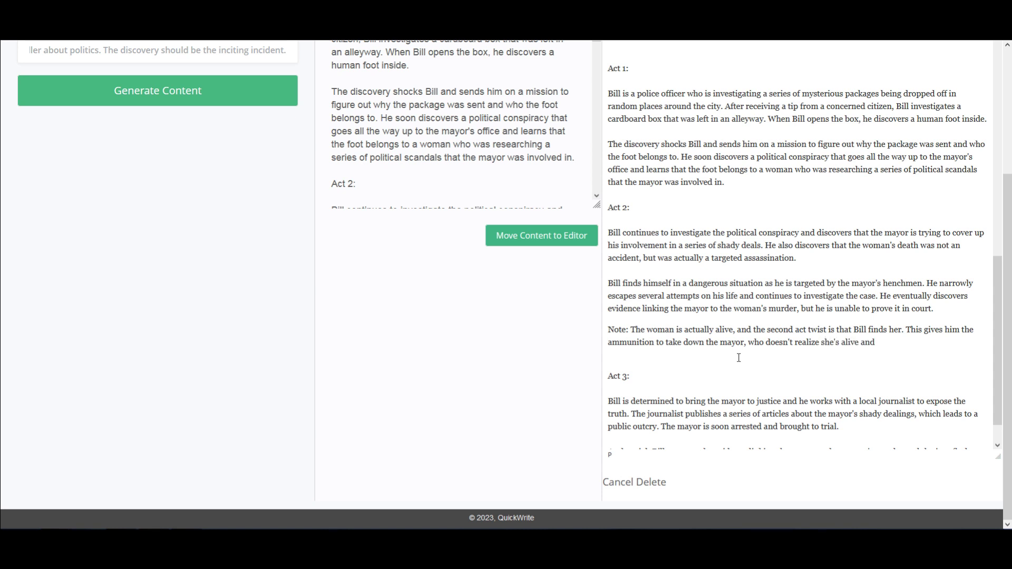
{"action": "type", "text": " in hiding."}
{"action": "type", "text": "My"}
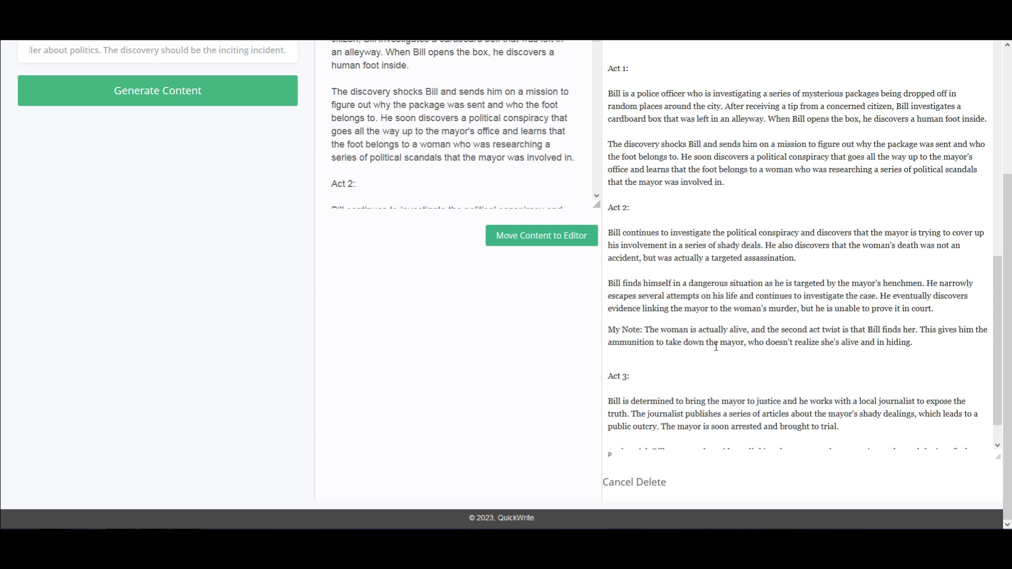
{"action": "scroll", "coordinate": [758, 261], "scroll_direction": "up", "scroll_amount": 4}
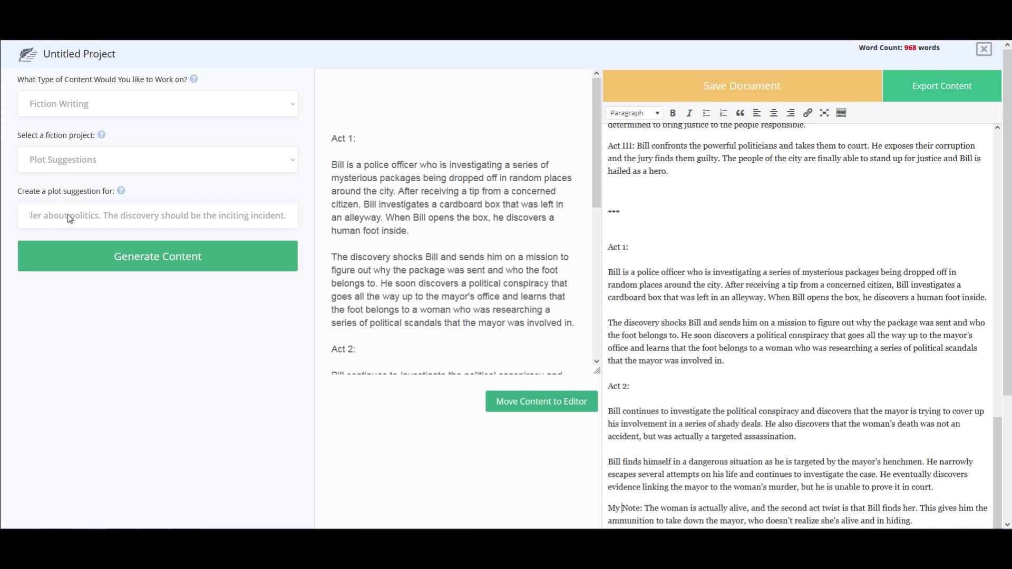
{"action": "mouse_move", "coordinate": [121, 194]}
Save the edited story and set the project's content type to Fiction Writing
{"action": "key", "text": "Return"}
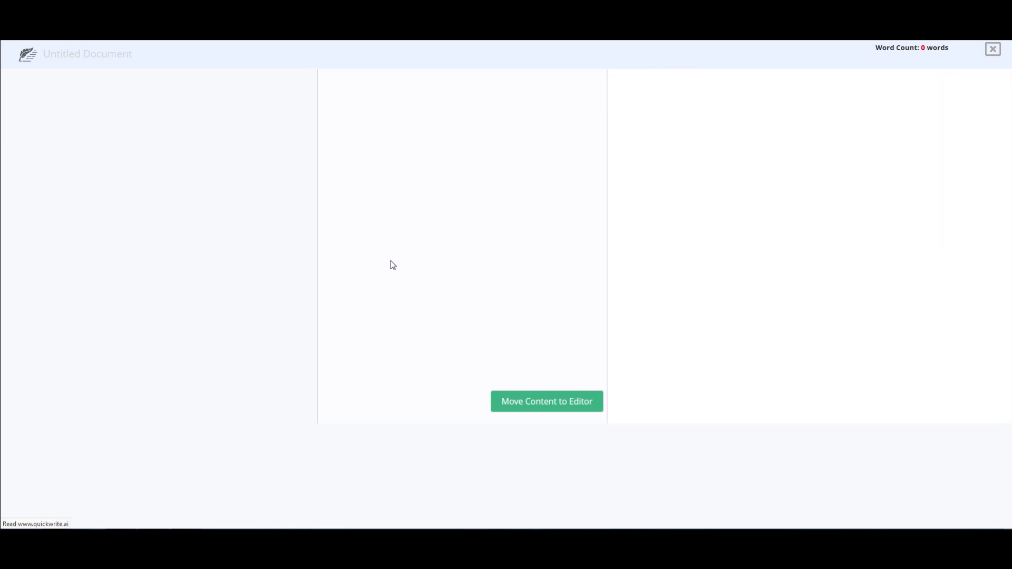
{"action": "scroll", "coordinate": [798, 334], "scroll_direction": "down", "scroll_amount": 15}
{"action": "scroll", "coordinate": [662, 418], "scroll_direction": "up", "scroll_amount": 8}
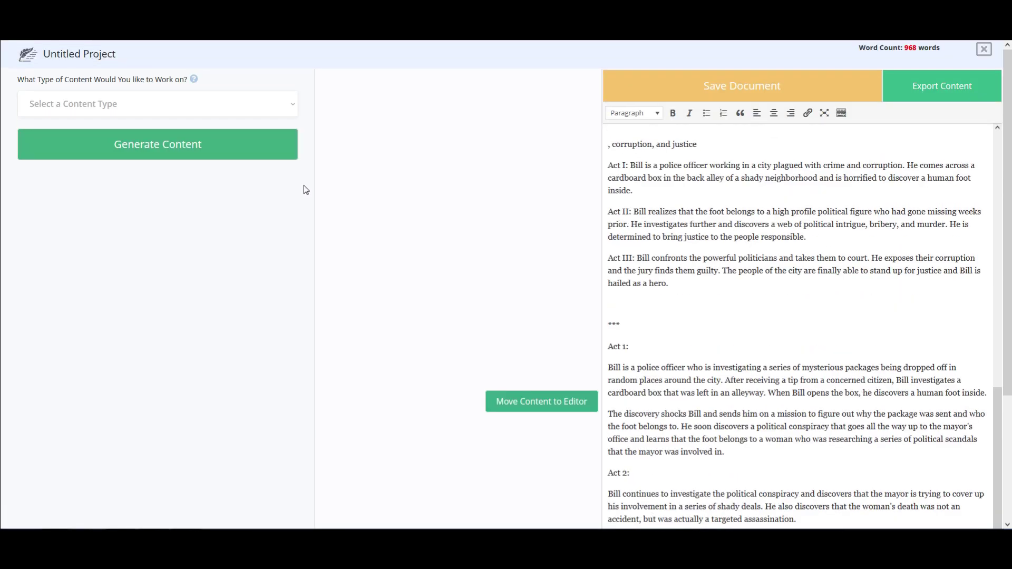
{"action": "mouse_move", "coordinate": [196, 80]}
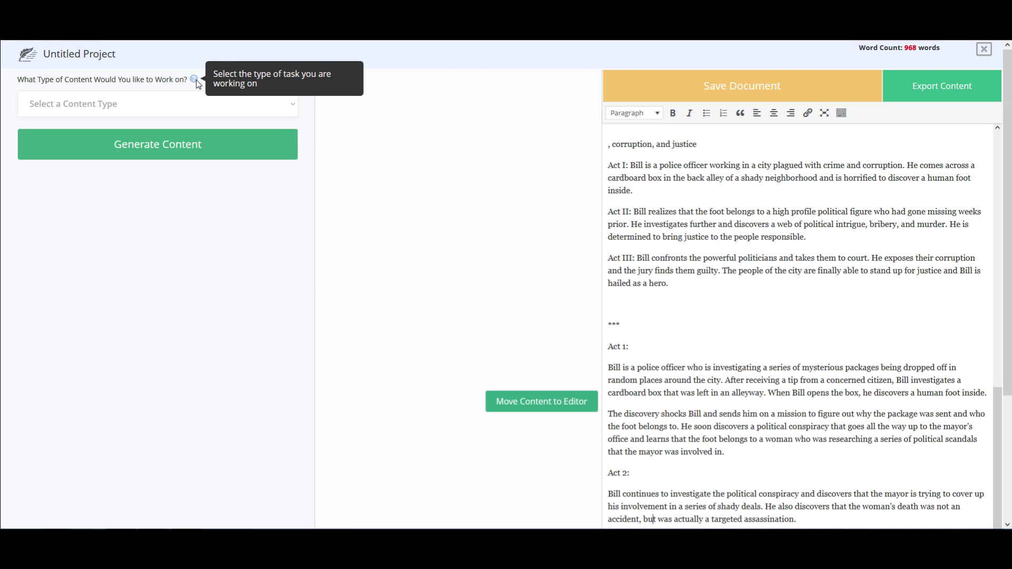
{"action": "left_click", "coordinate": [290, 108]}
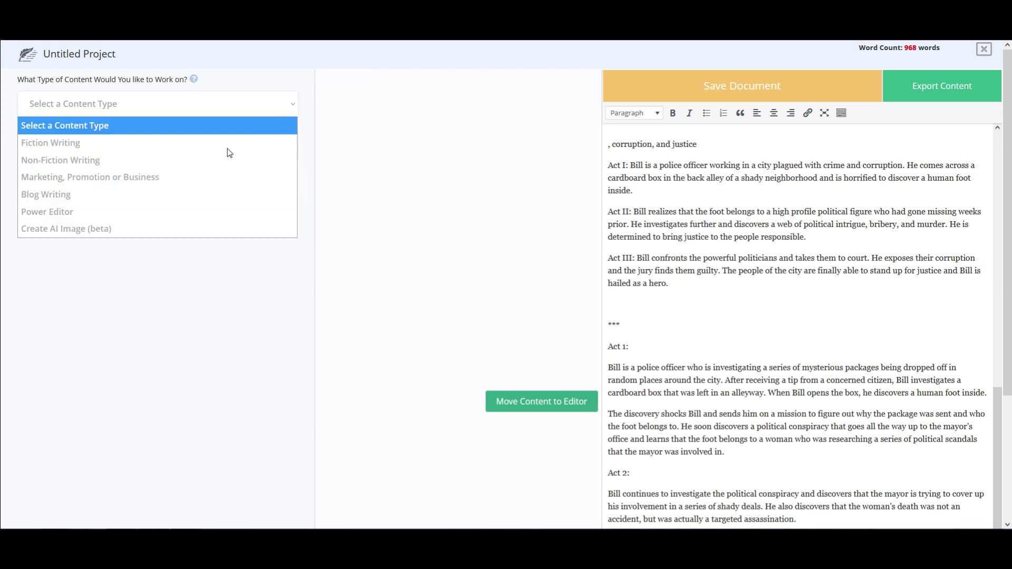
{"action": "left_click", "coordinate": [67, 143]}
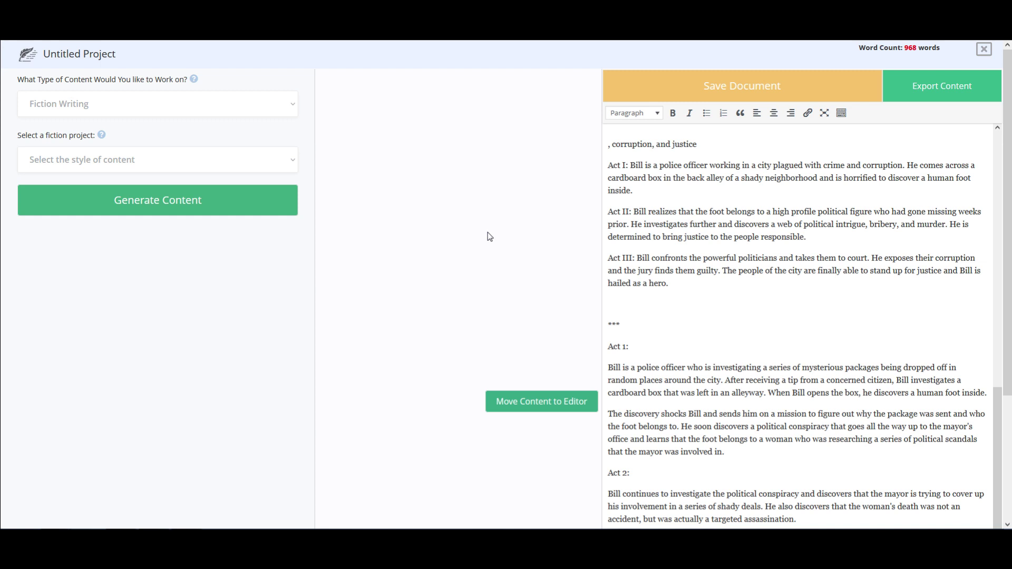
Retitle the project 'Cats, Pigs, and Bills.' and return to the Document Manager
{"action": "left_click", "coordinate": [89, 54]}
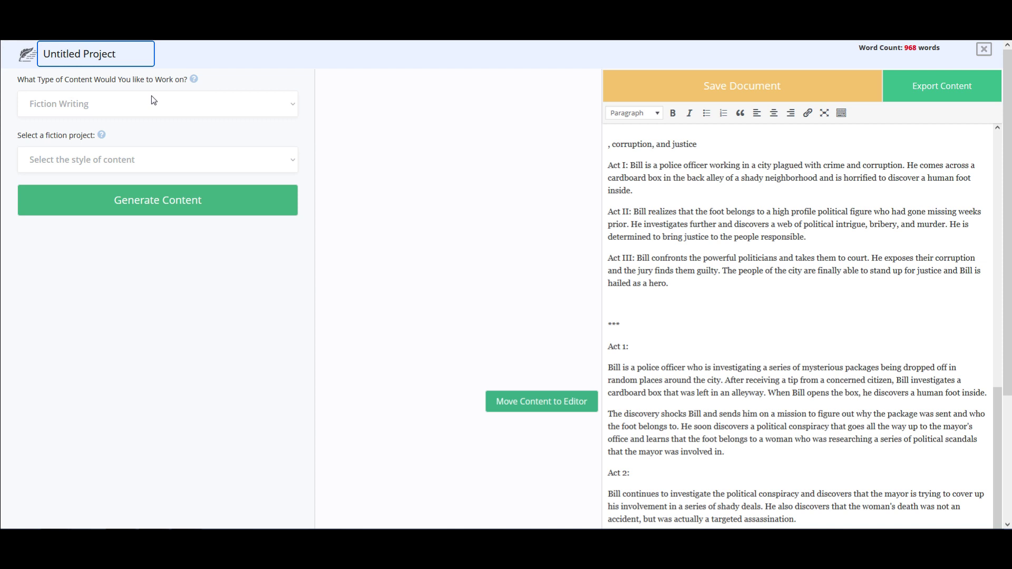
{"action": "key", "text": "shift+Right"}
{"action": "key", "text": "shift+Right"}
{"action": "key", "text": "shift+Right"}
{"action": "key", "text": "shift+Right"}
{"action": "key", "text": "shift+Right"}
{"action": "key", "text": "shift+Right"}
{"action": "key", "text": "shift+Right"}
{"action": "key", "text": "shift+Right"}
{"action": "key", "text": "shift+Right"}
{"action": "key", "text": "shift+Right"}
{"action": "key", "text": "shift+Right"}
{"action": "key", "text": "shift+Right"}
{"action": "key", "text": "shift+Right"}
{"action": "key", "text": "shift+Right"}
{"action": "key", "text": "shift+Right"}
{"action": "key", "text": "shift+Right"}
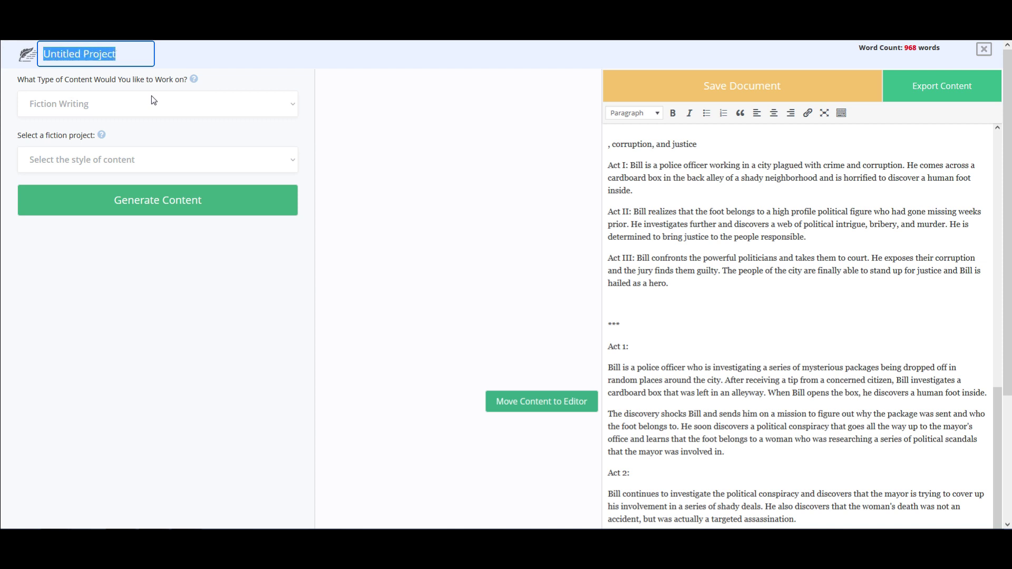
{"action": "type", "text": "Cats,"}
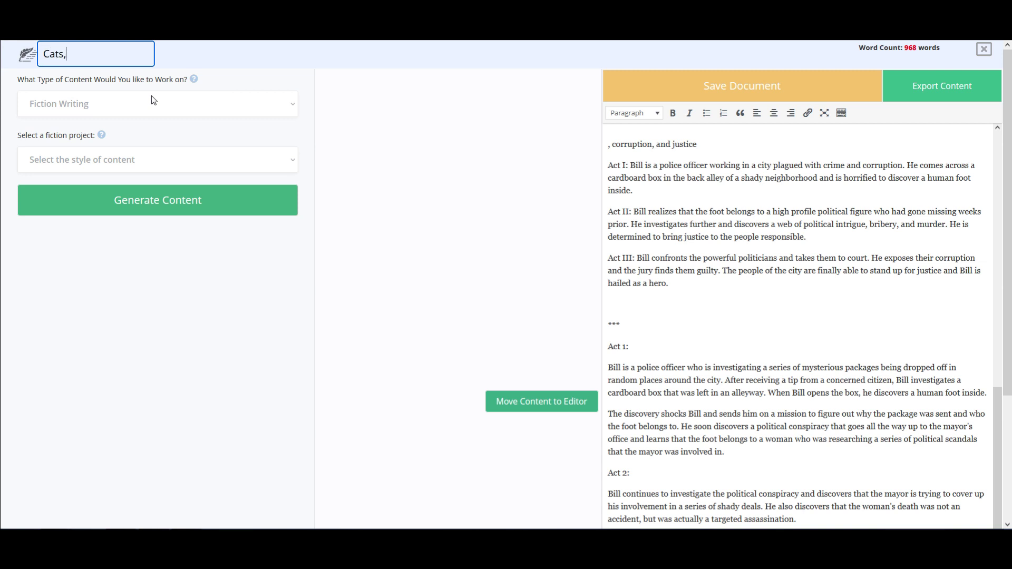
{"action": "type", "text": " Pigs, and Bills."}
{"action": "left_click", "coordinate": [258, 54]}
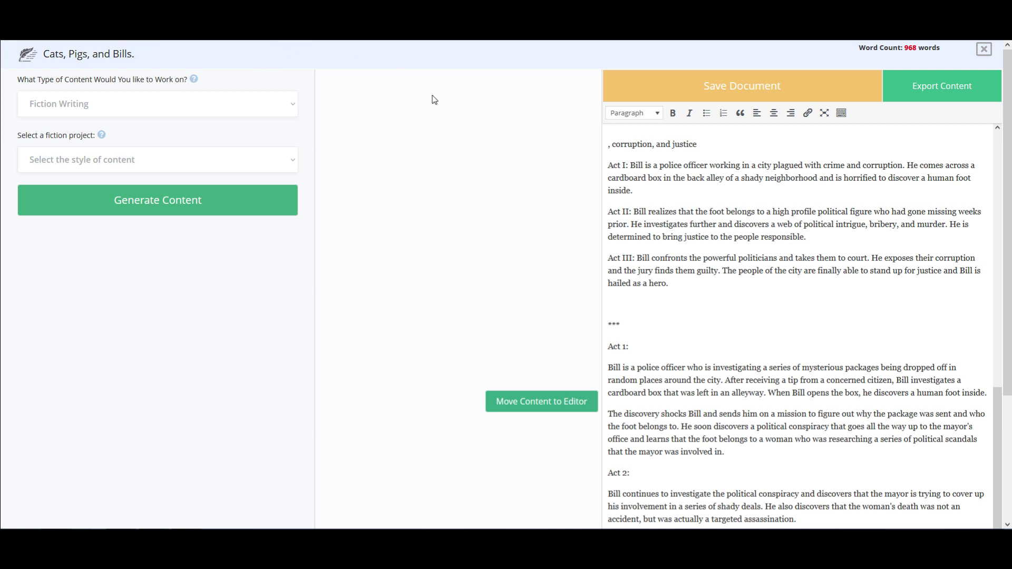
{"action": "left_click", "coordinate": [28, 63]}
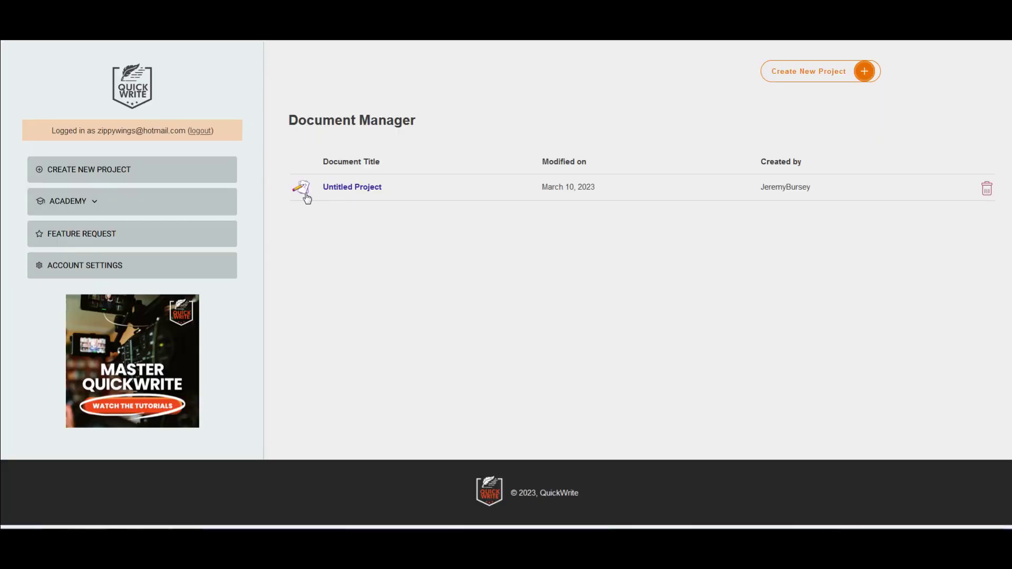
Reopen Untitled Project, retitle it 'Cats, Pigs, and Bills', and return to the Document Manager
{"action": "left_click", "coordinate": [352, 190]}
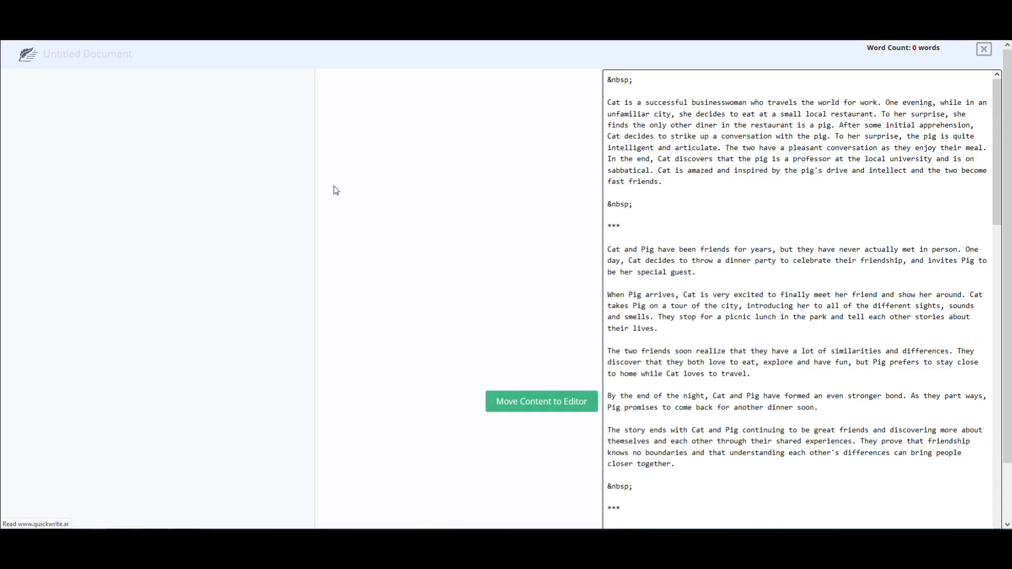
{"action": "left_click", "coordinate": [102, 59]}
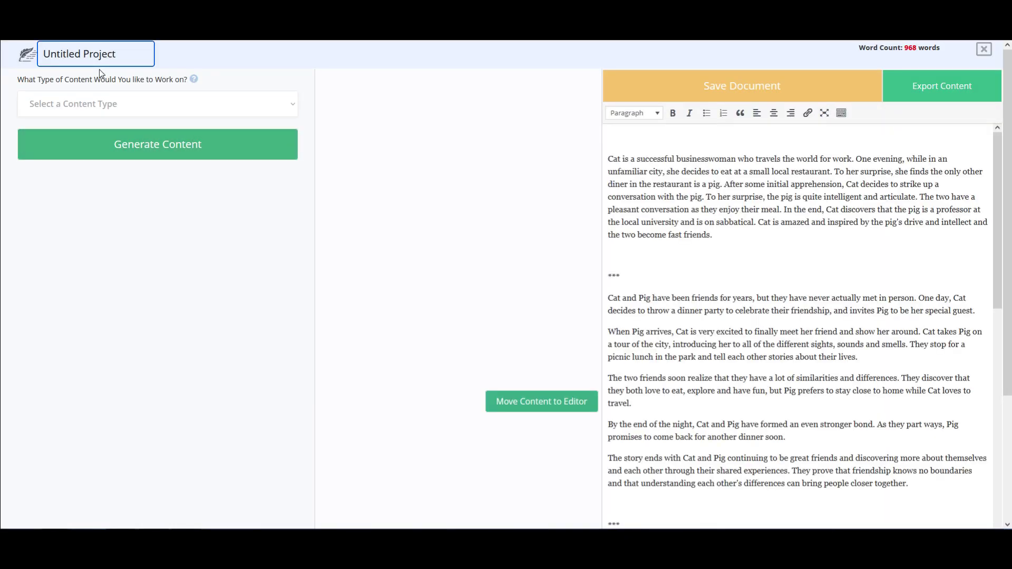
{"action": "scroll", "coordinate": [459, 260], "scroll_direction": "down", "scroll_amount": 3}
{"action": "scroll", "coordinate": [694, 299], "scroll_direction": "down", "scroll_amount": 3}
{"action": "scroll", "coordinate": [694, 300], "scroll_direction": "down", "scroll_amount": 10}
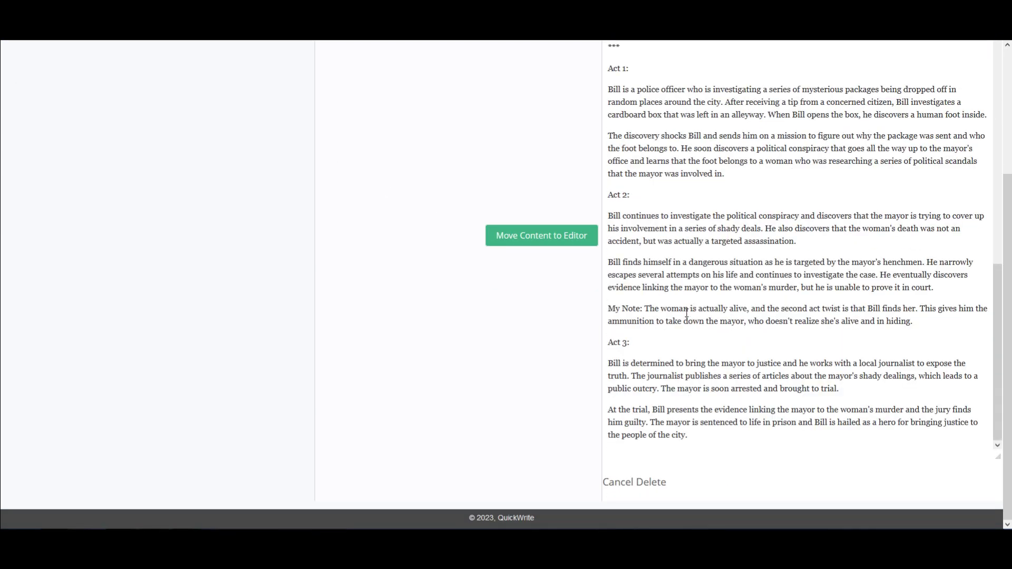
{"action": "scroll", "coordinate": [686, 313], "scroll_direction": "up", "scroll_amount": 10}
{"action": "scroll", "coordinate": [219, 102], "scroll_direction": "up", "scroll_amount": 3}
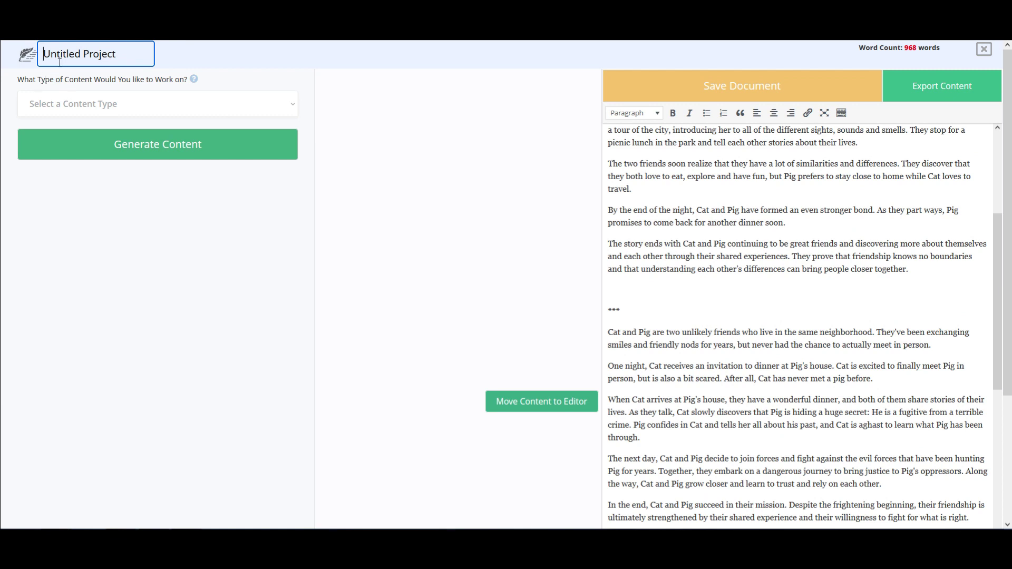
{"action": "key", "text": "shift+Right"}
{"action": "key", "text": "shift+Right"}
{"action": "key", "text": "shift+Right"}
{"action": "key", "text": "shift+Right"}
{"action": "key", "text": "shift+Right"}
{"action": "key", "text": "shift+Right"}
{"action": "key", "text": "shift+Right"}
{"action": "key", "text": "shift+Right"}
{"action": "key", "text": "shift+Right"}
{"action": "key", "text": "shift+Right"}
{"action": "key", "text": "shift+Right"}
{"action": "key", "text": "shift+Right"}
{"action": "key", "text": "shift+Right"}
{"action": "key", "text": "shift+Right"}
{"action": "key", "text": "shift+Right"}
{"action": "key", "text": "shift+Right"}
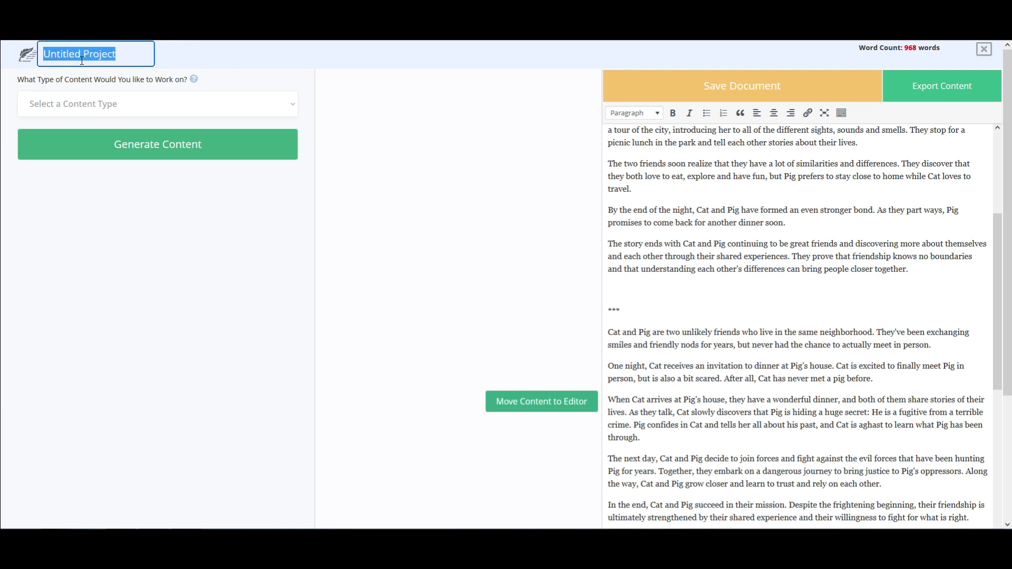
{"action": "type", "text": "Cats,"}
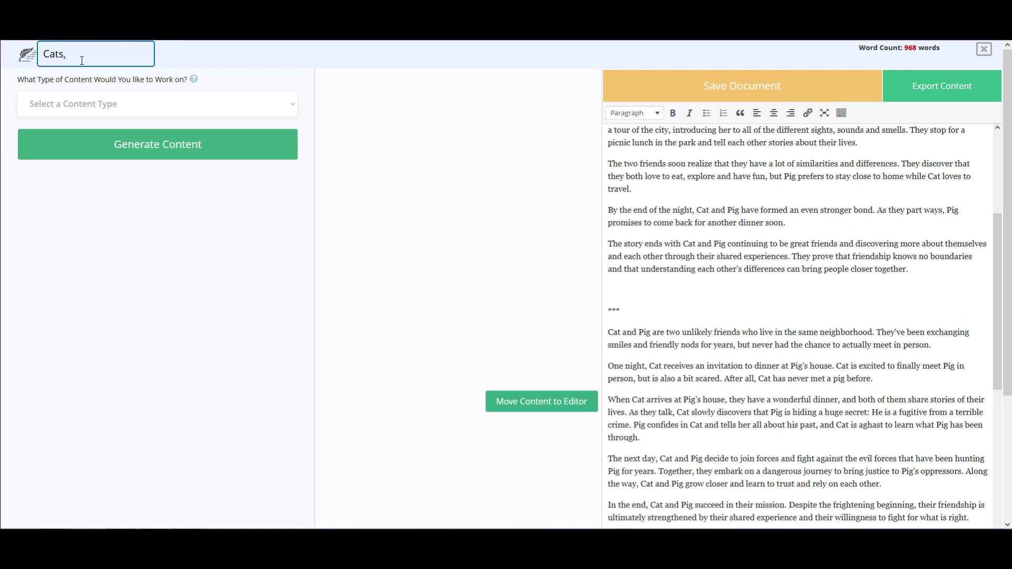
{"action": "type", "text": " Pigs, and Bills"}
{"action": "left_click", "coordinate": [751, 96]}
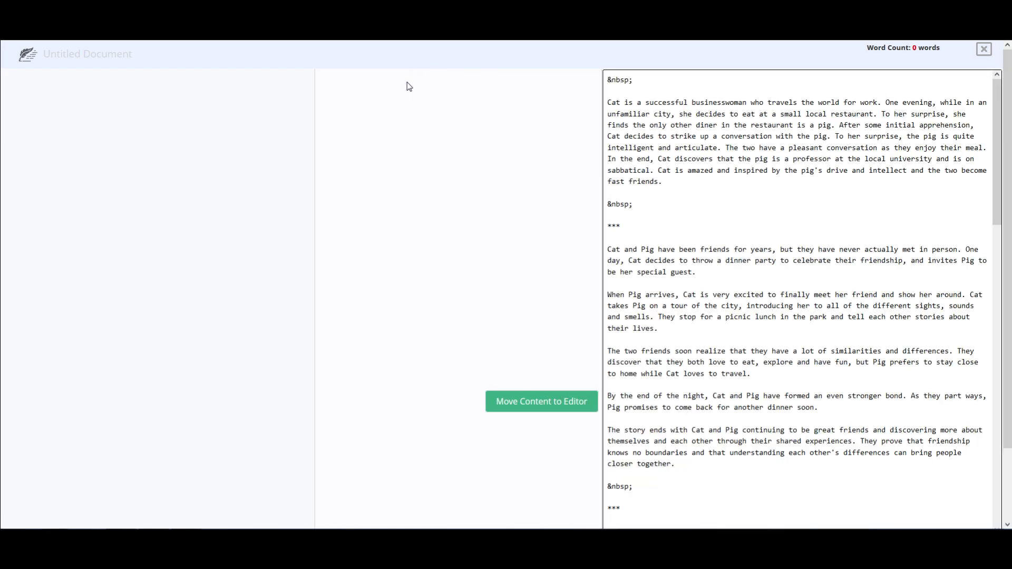
{"action": "left_click", "coordinate": [27, 58]}
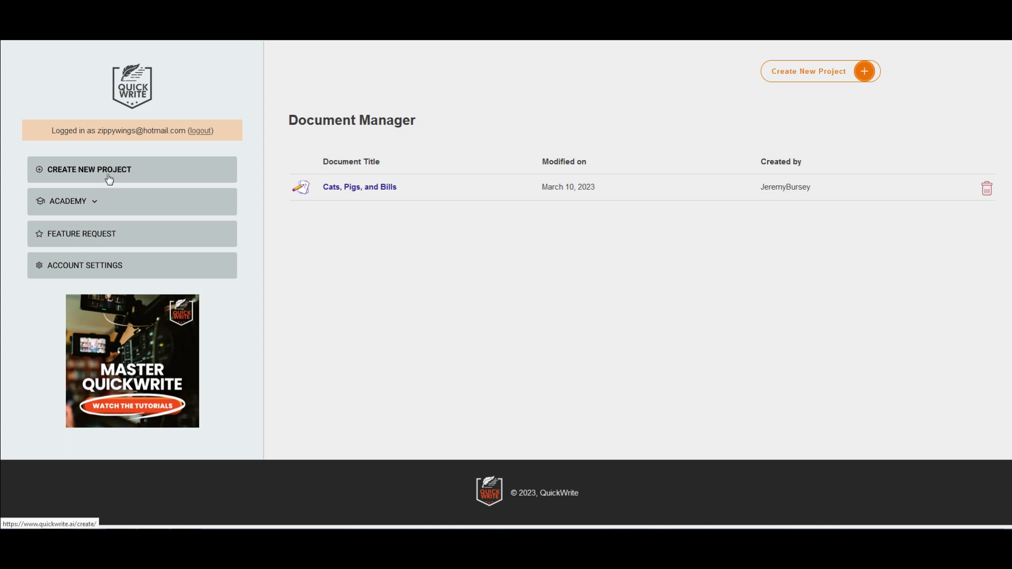
Start a new Create AI Image (beta) project using the Stock Photo/ Realistic art style
{"action": "left_click", "coordinate": [36, 169]}
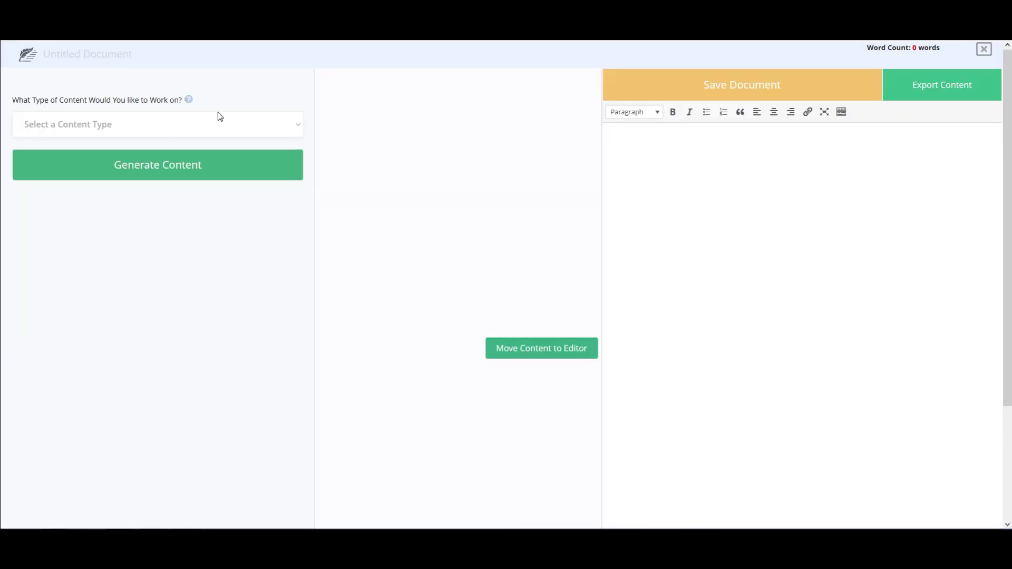
{"action": "left_click", "coordinate": [238, 130]}
{"action": "left_click", "coordinate": [67, 249]}
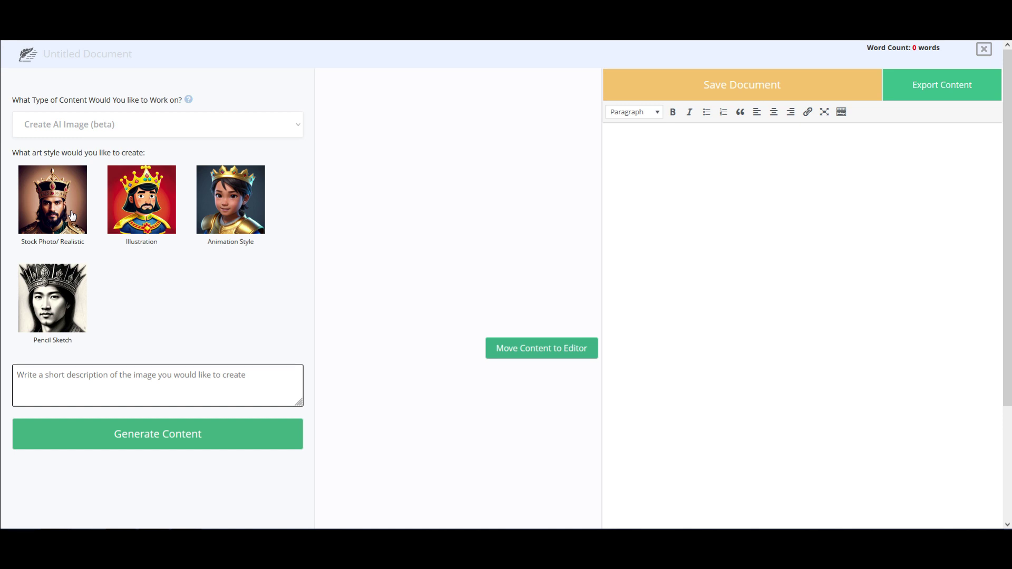
{"action": "left_click", "coordinate": [51, 207]}
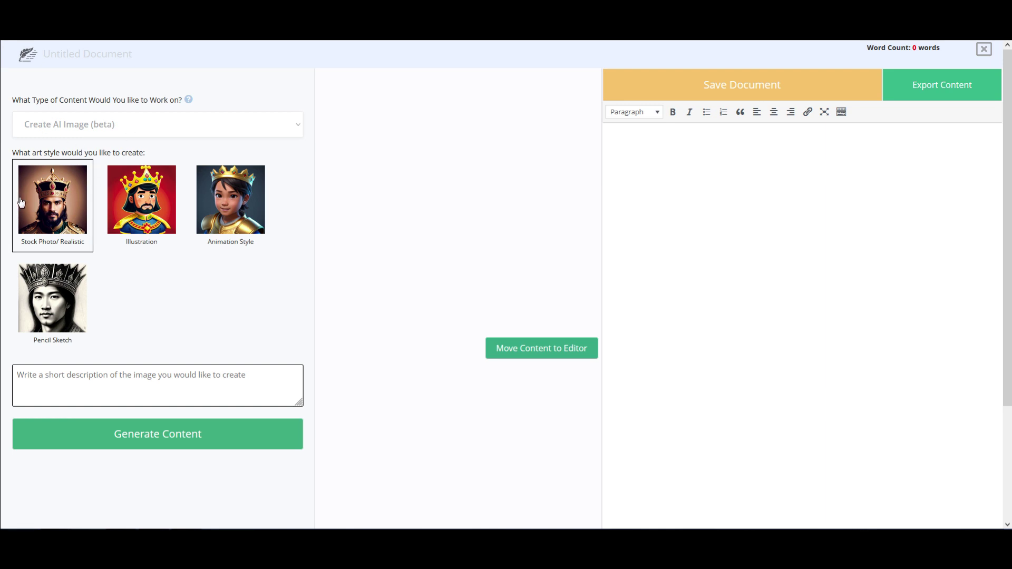
{"action": "left_click", "coordinate": [262, 128]}
{"action": "left_click", "coordinate": [265, 130]}
{"action": "left_click", "coordinate": [47, 384]}
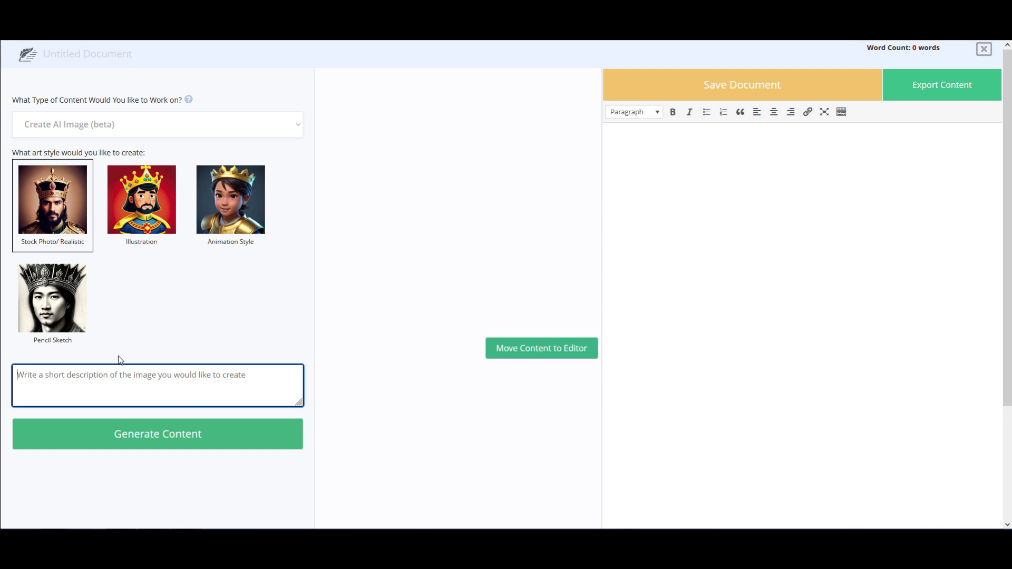
Describe Cat, a petite, spunky blonde woman at her favorite diner, hd, 8k, hyper realistic, cinematic, moody
{"action": "type", "text": "Cat"}
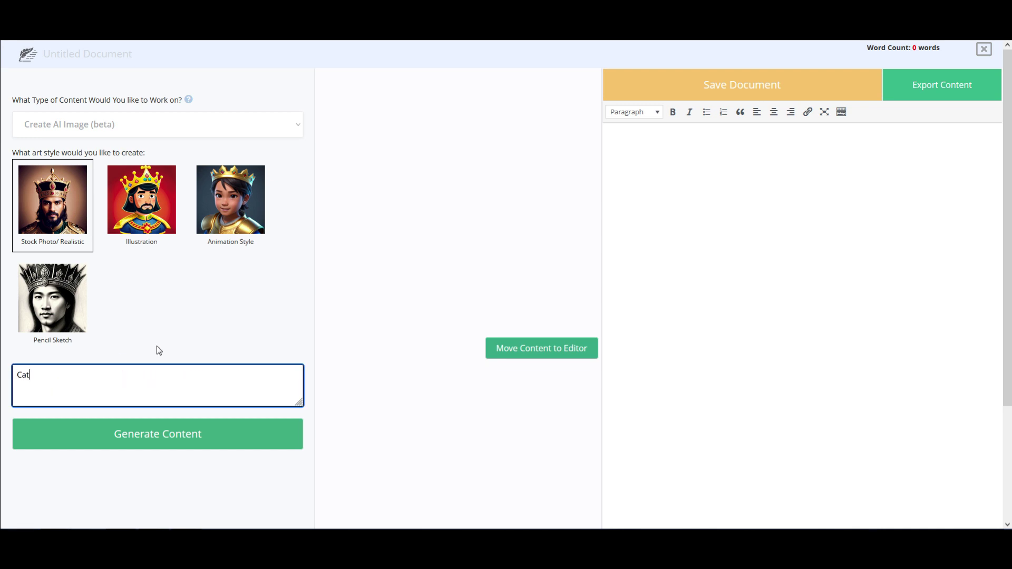
{"action": "type", "text": ", a blonde woman with ambitions for"}
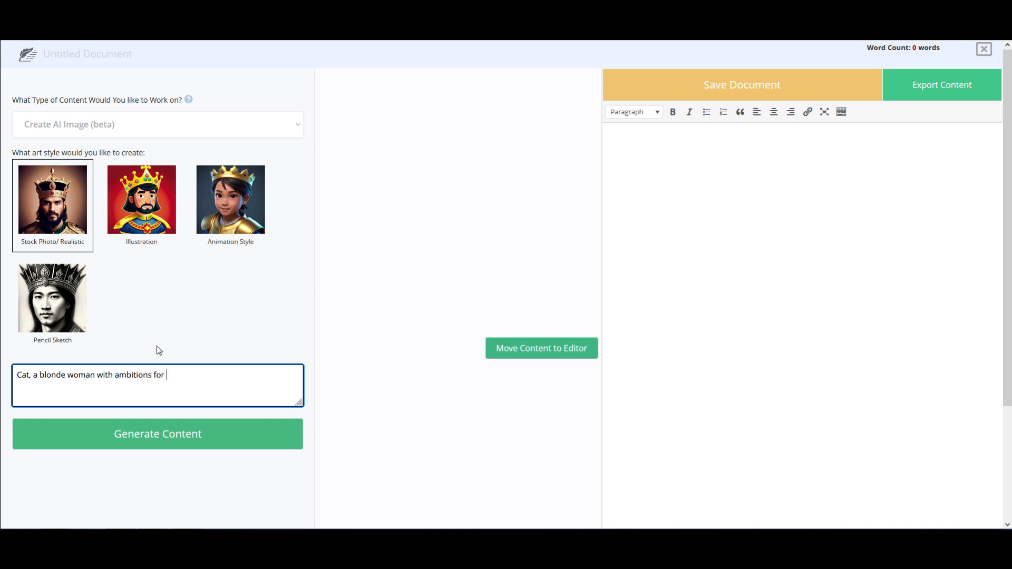
{"action": "type", "text": " restrau"}
{"action": "key", "text": "BackSpace"}
{"action": "key", "text": "BackSpace"}
{"action": "type", "text": "aurant dining and friendship, w"}
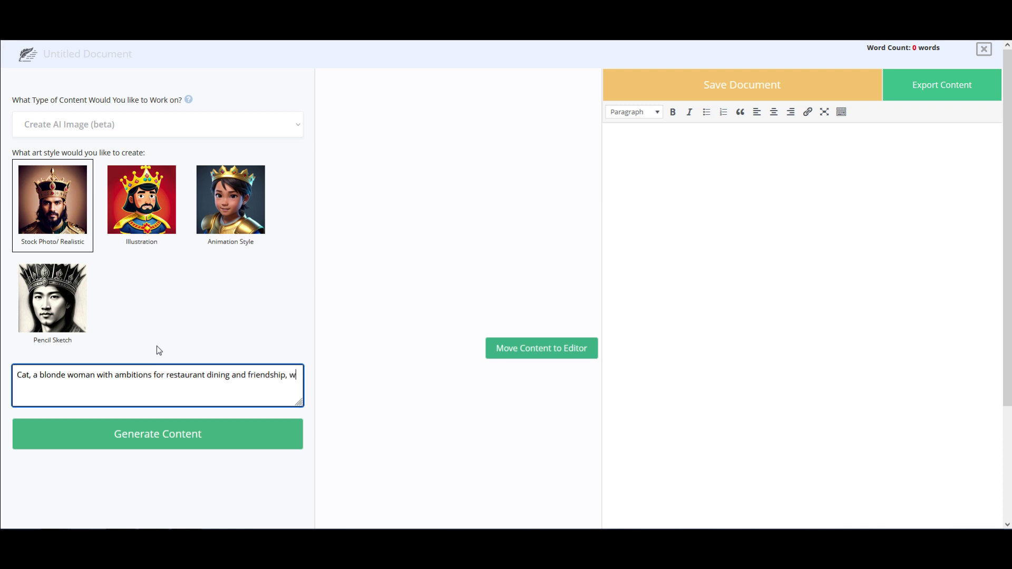
{"action": "type", "text": "ho is also petite and spun"}
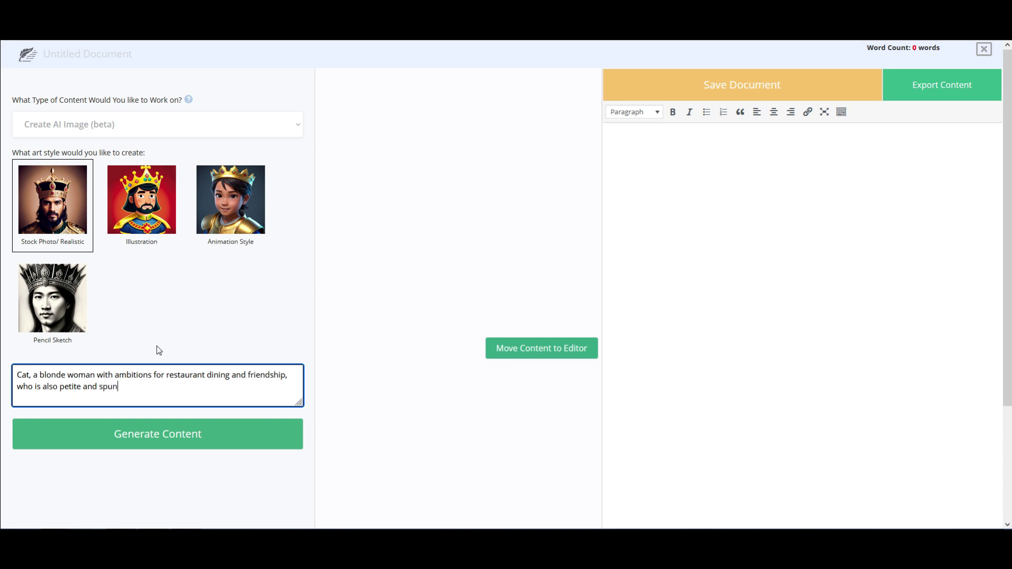
{"action": "type", "text": "ky."}
{"action": "type", "text": ", sit"}
{"action": "type", "text": "ting at a table"}
{"action": "type", "text": " in her favo"}
{"action": "type", "text": "rite dinin"}
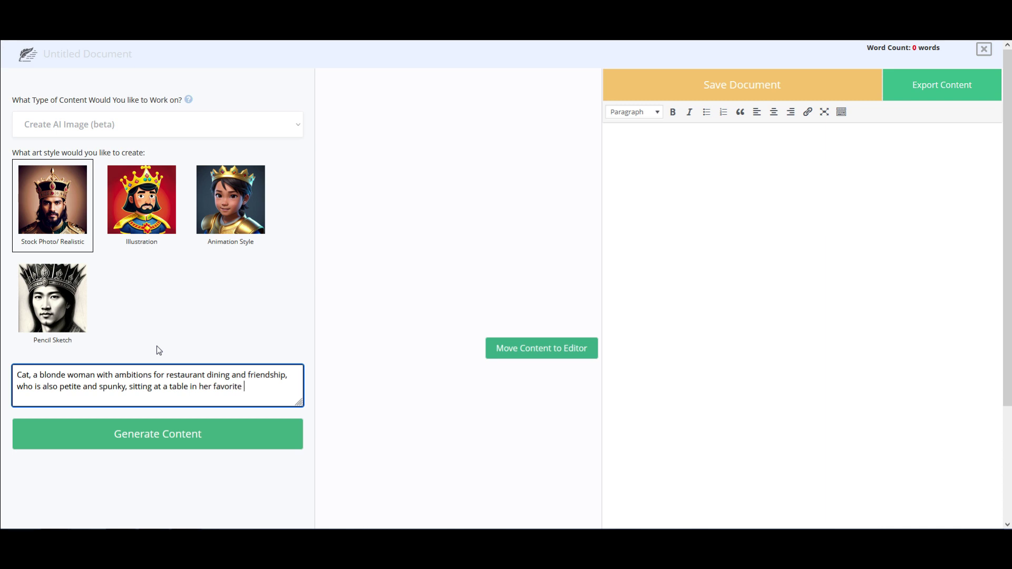
{"action": "key", "text": "BackSpace"}
{"action": "key", "text": "BackSpace"}
{"action": "type", "text": "f"}
{"action": "key", "text": "BackSpace"}
{"action": "type", "text": "er, hd, 8k, hyper realistic"}
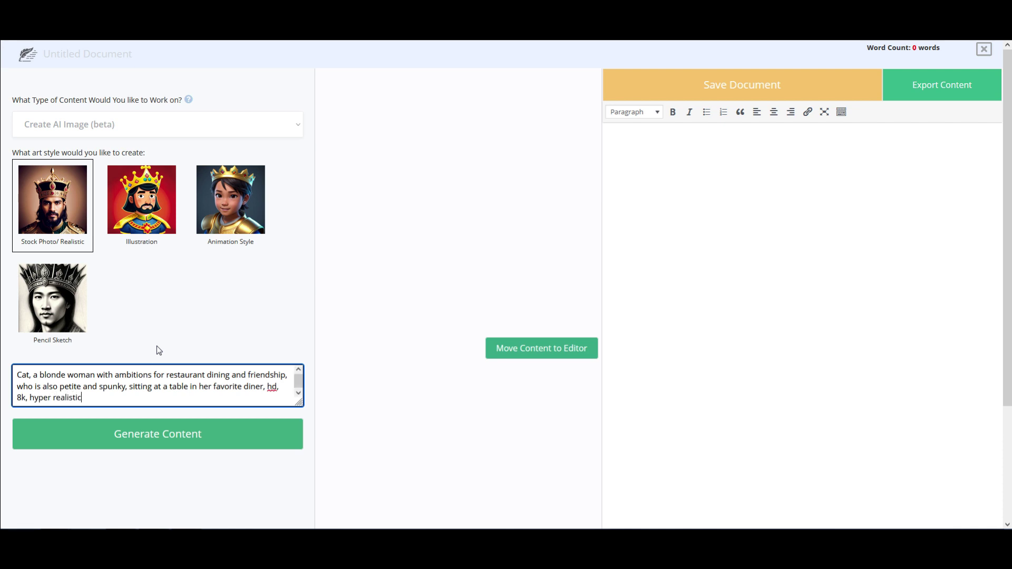
{"action": "type", "text": ", nikon, ci="}
{"action": "key", "text": "BackSpace"}
{"action": "type", "text": "nematic, medium shot, dramatic, moody"}
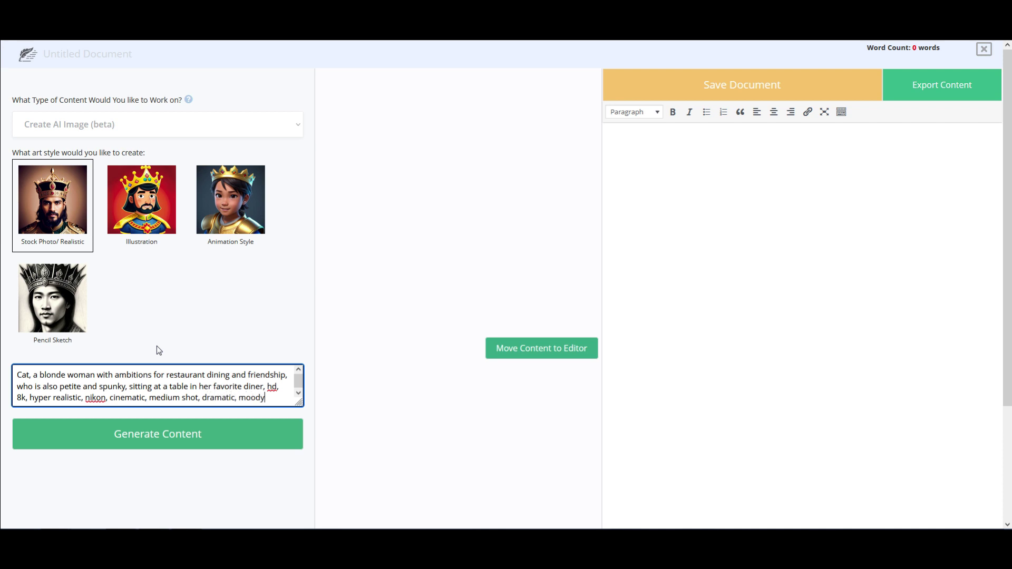
Generate the image from the diner description
{"action": "left_click", "coordinate": [181, 437]}
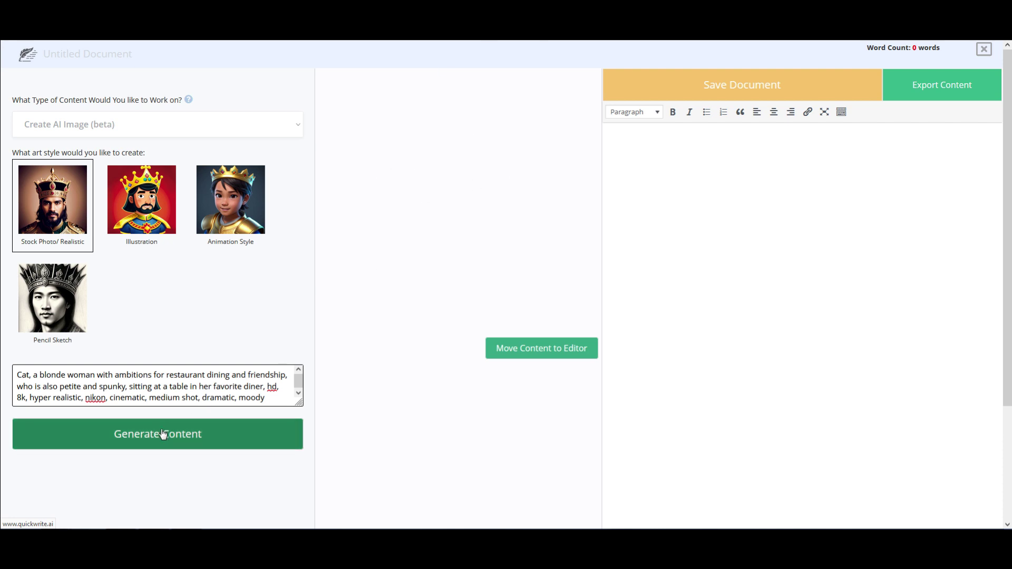
{"action": "scroll", "coordinate": [484, 165], "scroll_direction": "down", "scroll_amount": 1}
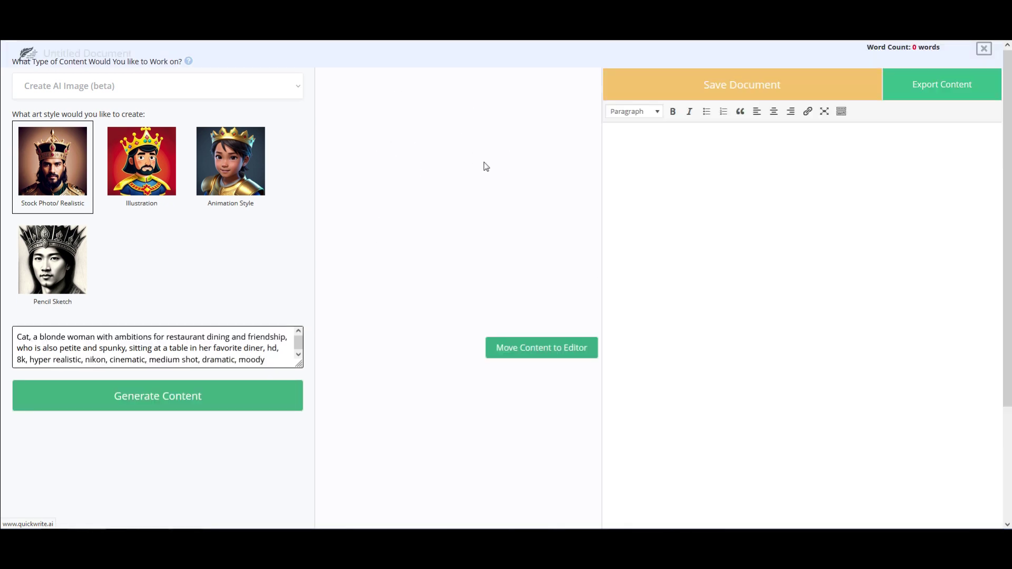
{"action": "scroll", "coordinate": [486, 166], "scroll_direction": "up", "scroll_amount": 1}
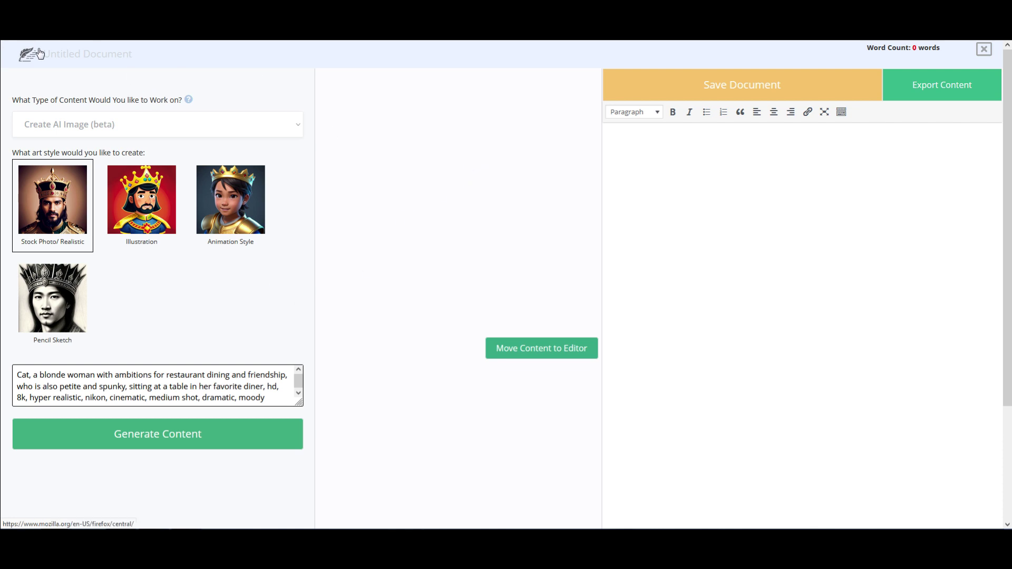
Retitle the untitled document 'Cat Photo'
{"action": "left_click", "coordinate": [84, 54]}
{"action": "type", "text": "C"}
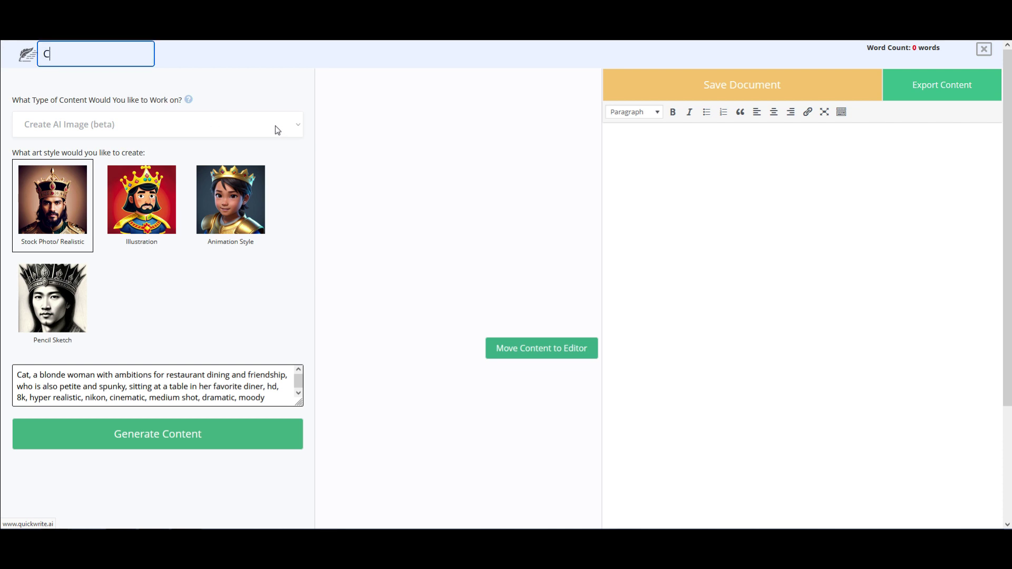
{"action": "type", "text": "at Photos"}
{"action": "key", "text": "BackSpace"}
{"action": "key", "text": "BackSpace"}
{"action": "key", "text": "BackSpace"}
{"action": "type", "text": "to"}
{"action": "left_click", "coordinate": [247, 65]}
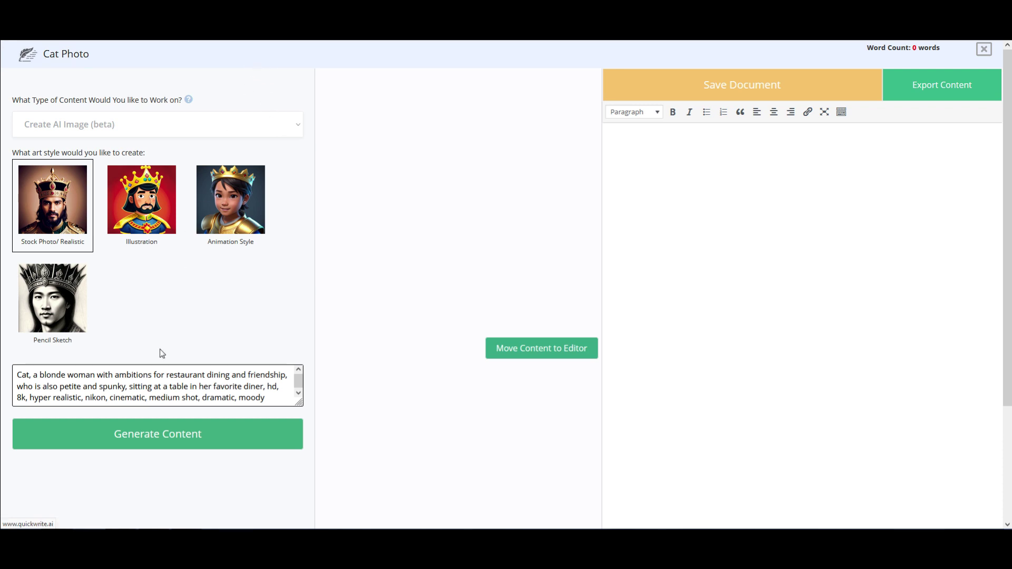
Generate the diner portrait, move it into the editor, save, and return to the Document Manager
{"action": "left_click", "coordinate": [168, 441]}
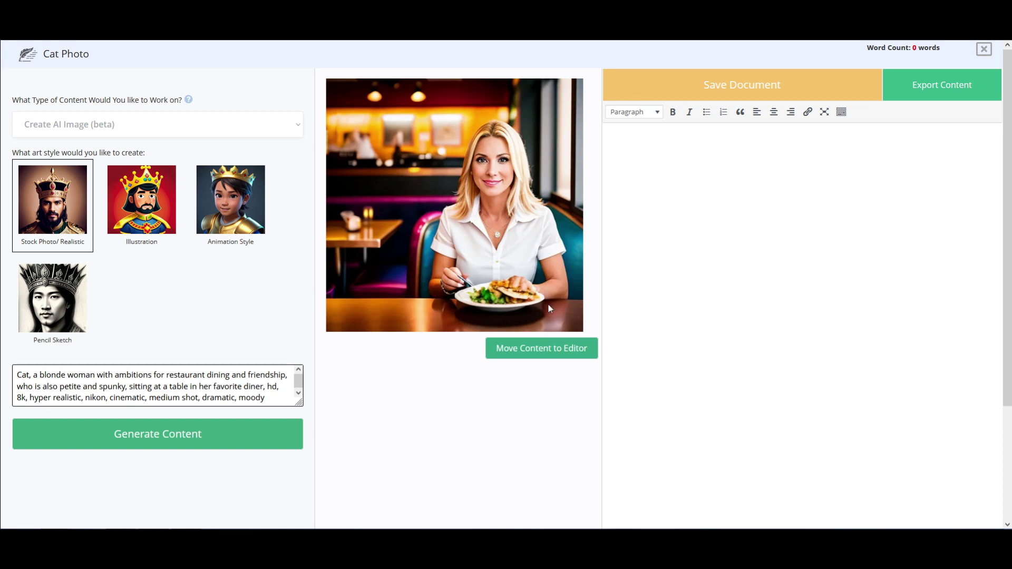
{"action": "left_click", "coordinate": [537, 349]}
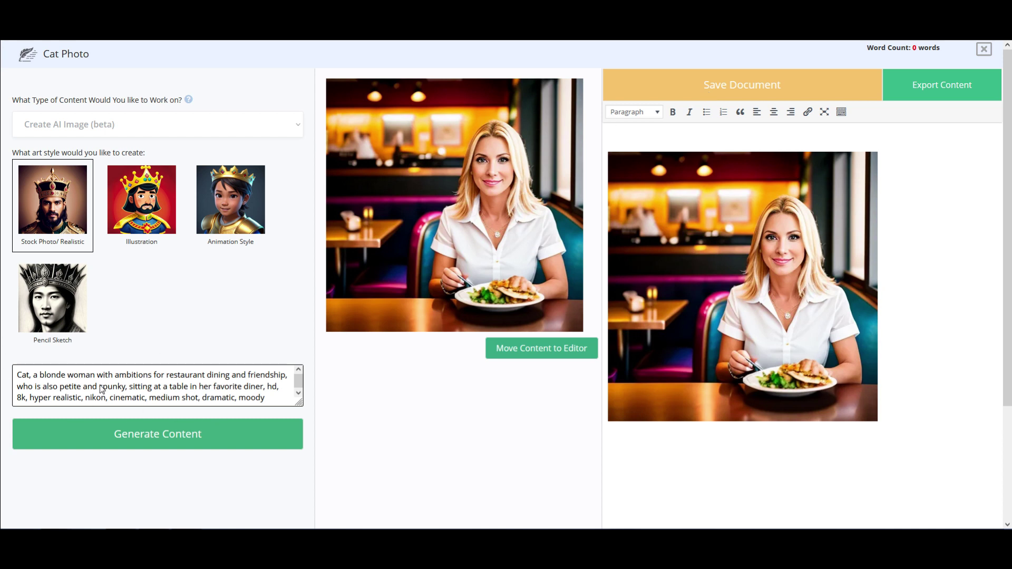
{"action": "left_click", "coordinate": [707, 98]}
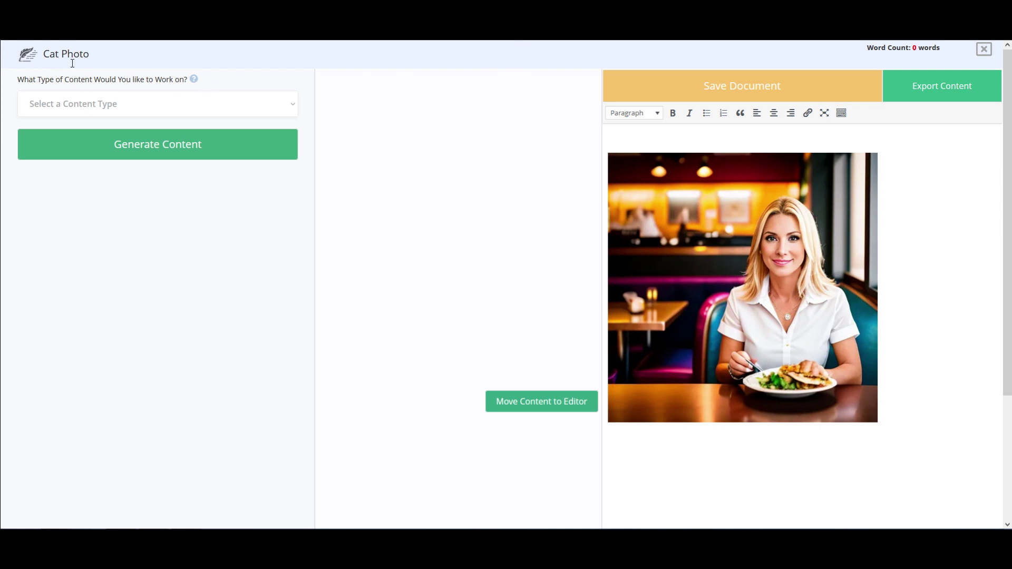
{"action": "left_click", "coordinate": [31, 60]}
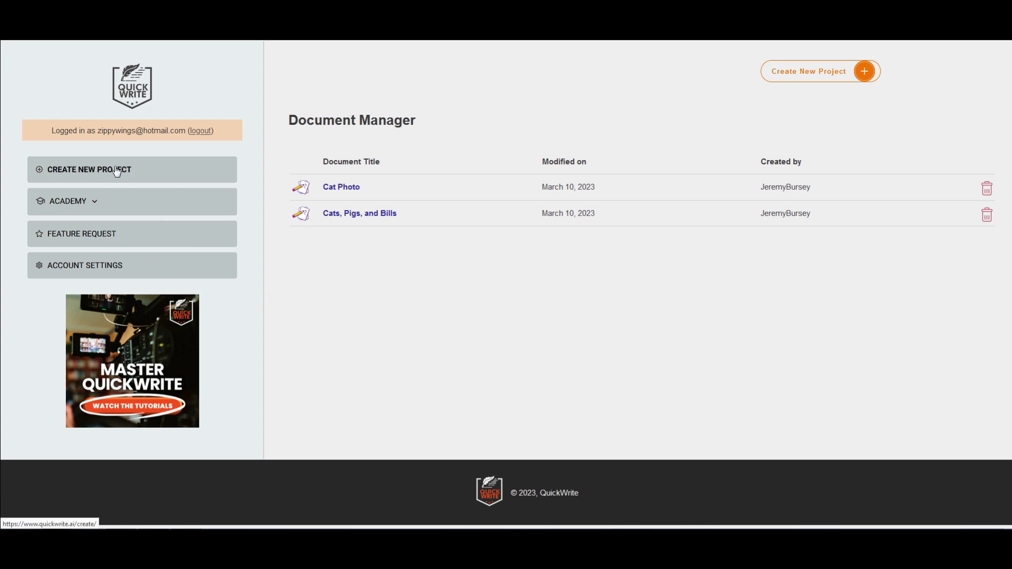
Start a new project, try Non-Fiction Writing, then switch the content type to Power Editor
{"action": "left_click", "coordinate": [191, 182]}
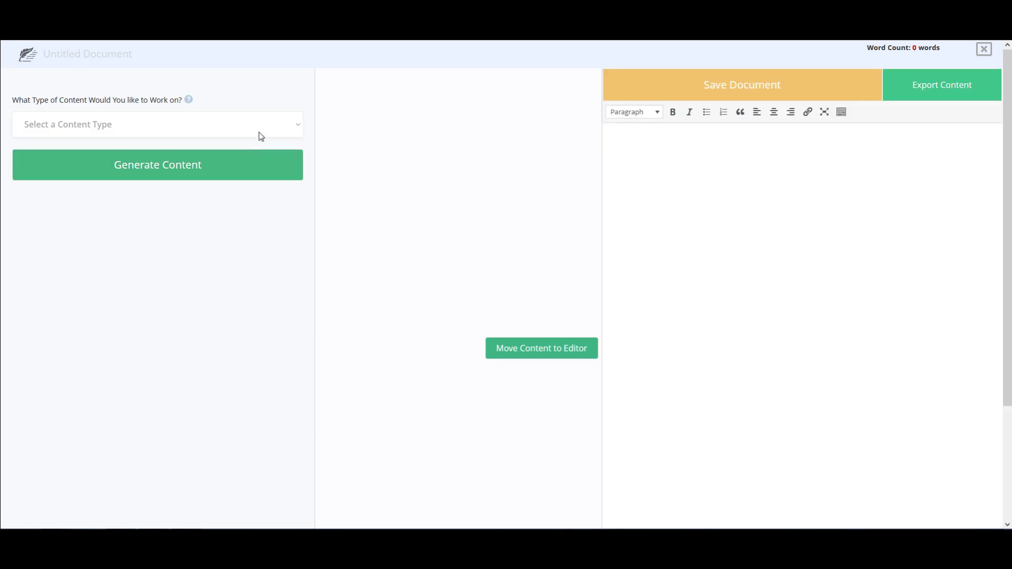
{"action": "left_click", "coordinate": [259, 132]}
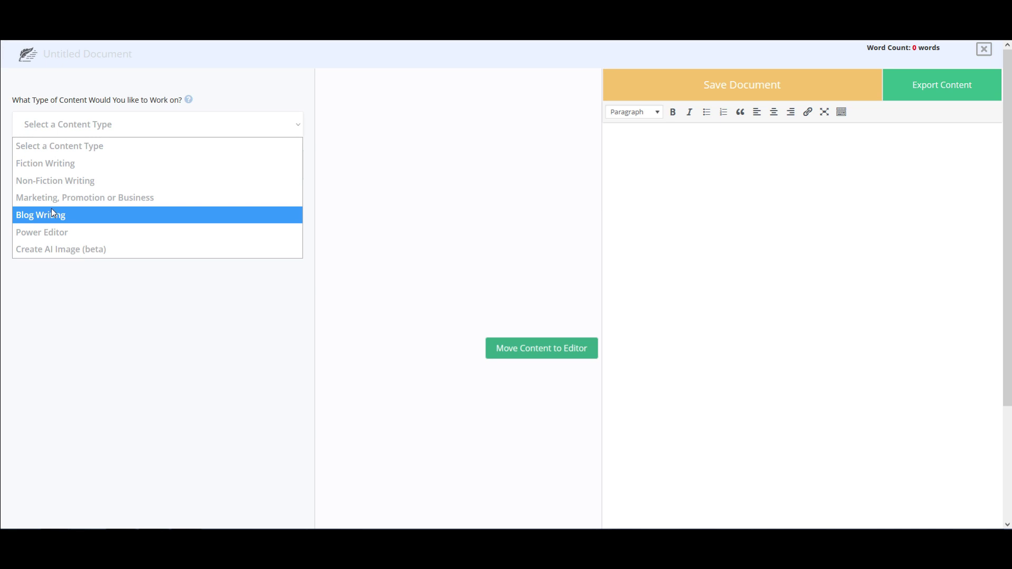
{"action": "left_click", "coordinate": [61, 181]}
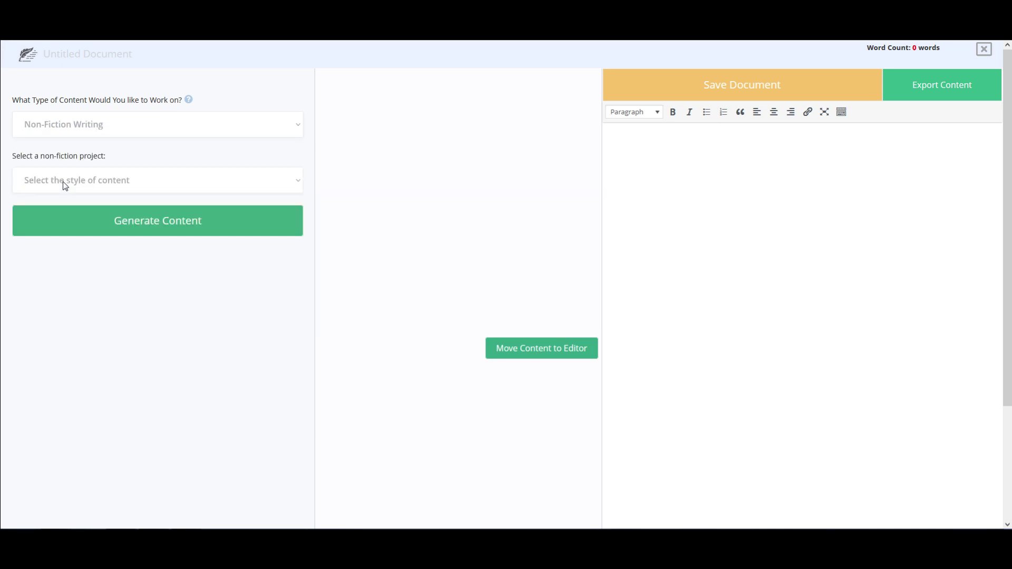
{"action": "left_click", "coordinate": [230, 187]}
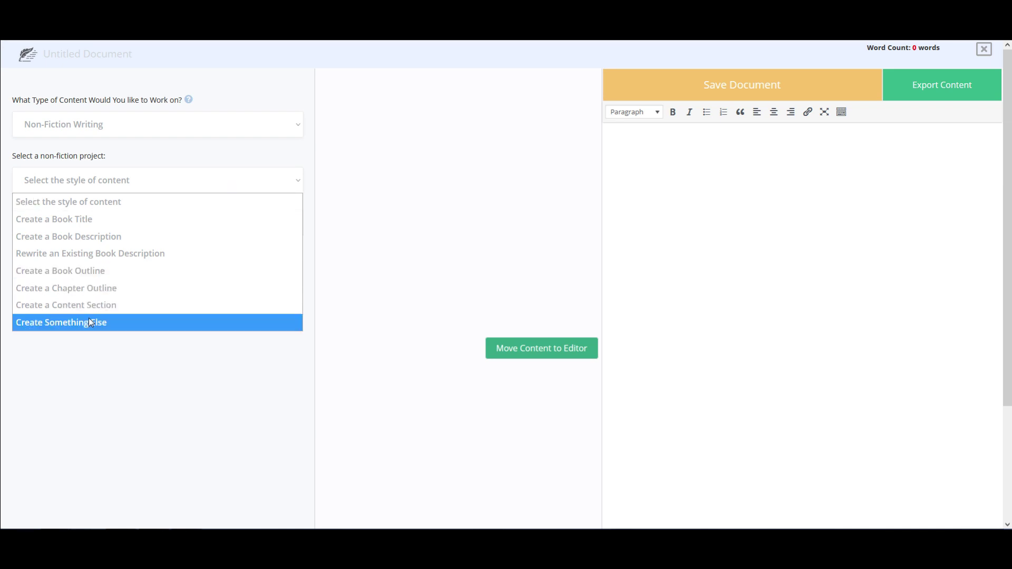
{"action": "left_click", "coordinate": [291, 180]}
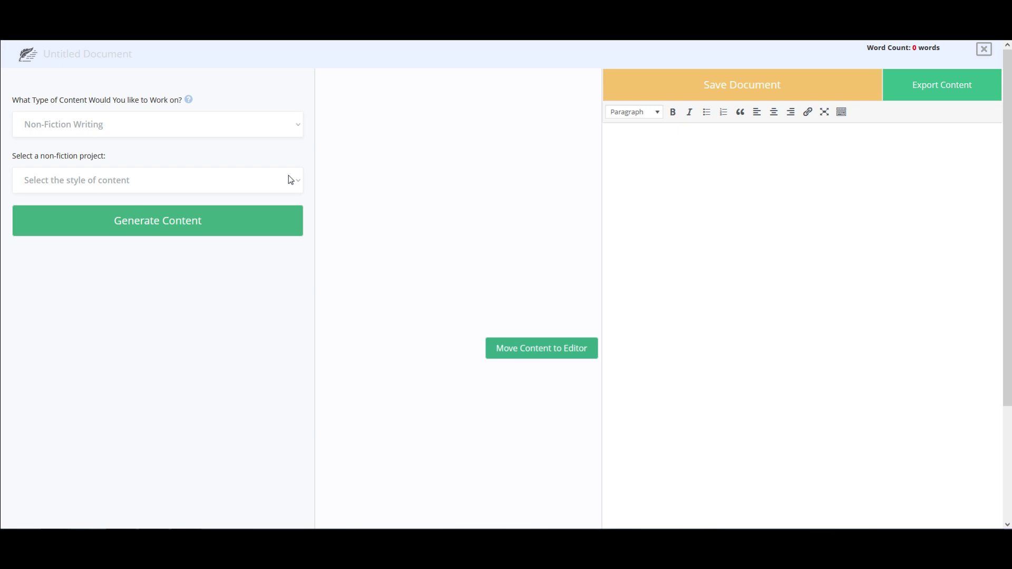
{"action": "left_click", "coordinate": [289, 177]}
{"action": "left_click", "coordinate": [294, 127]}
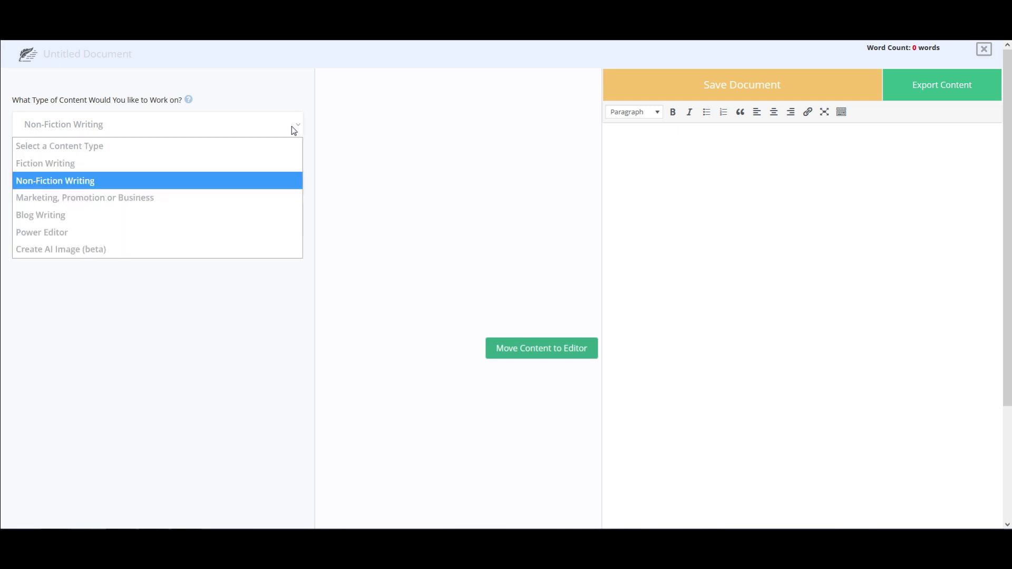
{"action": "left_click", "coordinate": [36, 232]}
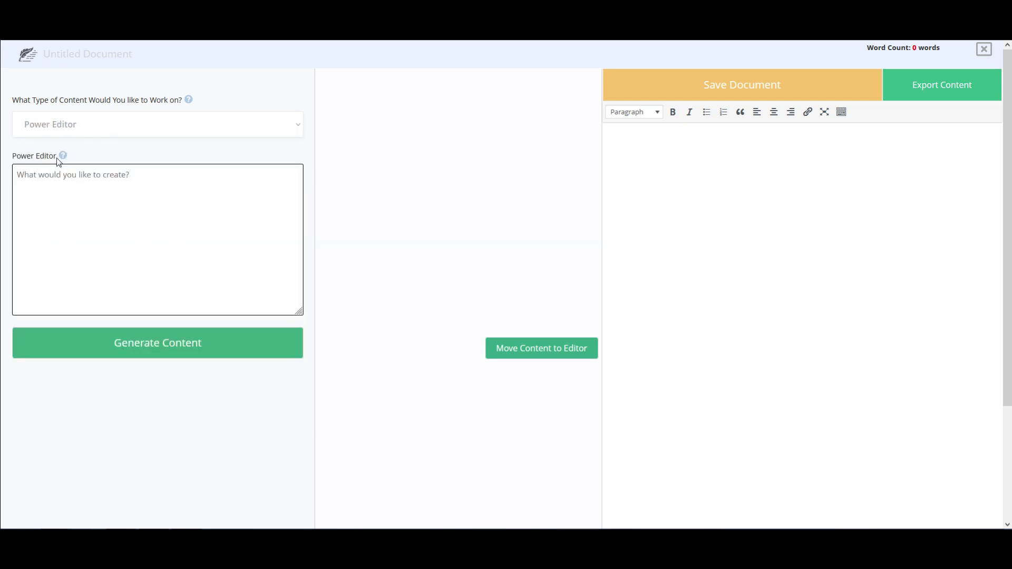
Ask Power Editor about a television journalist's typical day, hours, meals and puff piece assignments, and generate
{"action": "mouse_move", "coordinate": [63, 160]}
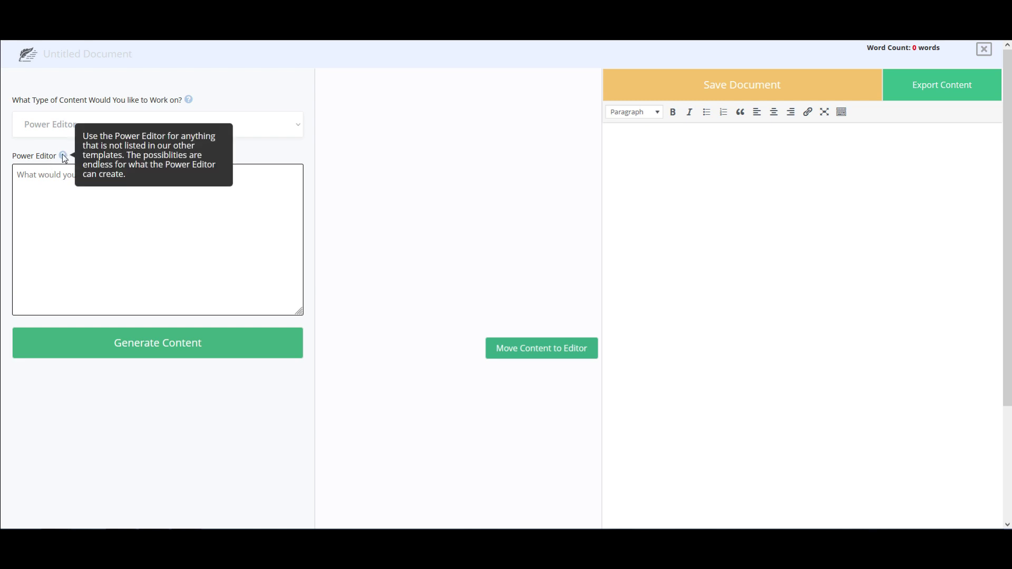
{"action": "left_click", "coordinate": [63, 185]}
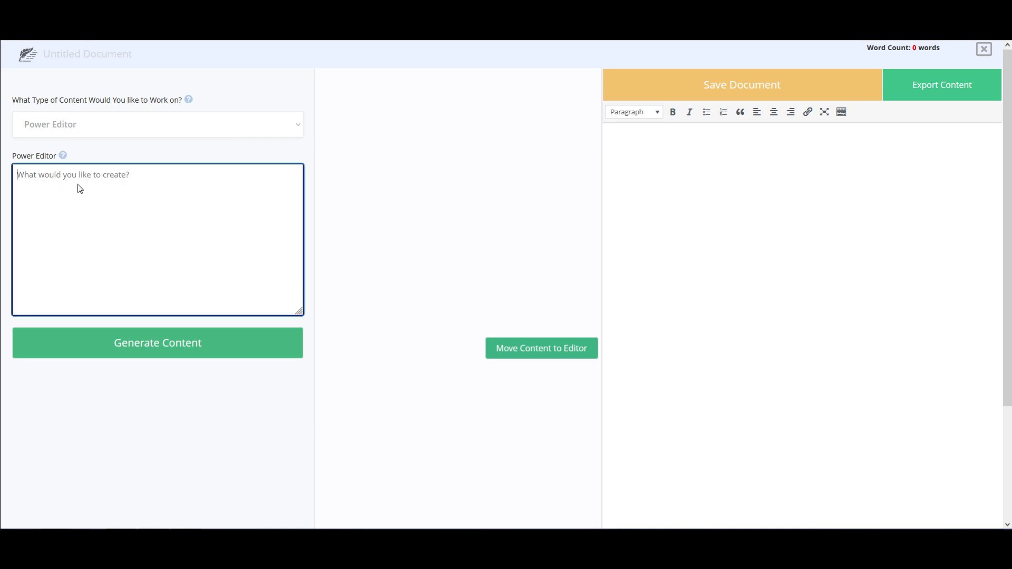
{"action": "type", "text": "Find me information ab"}
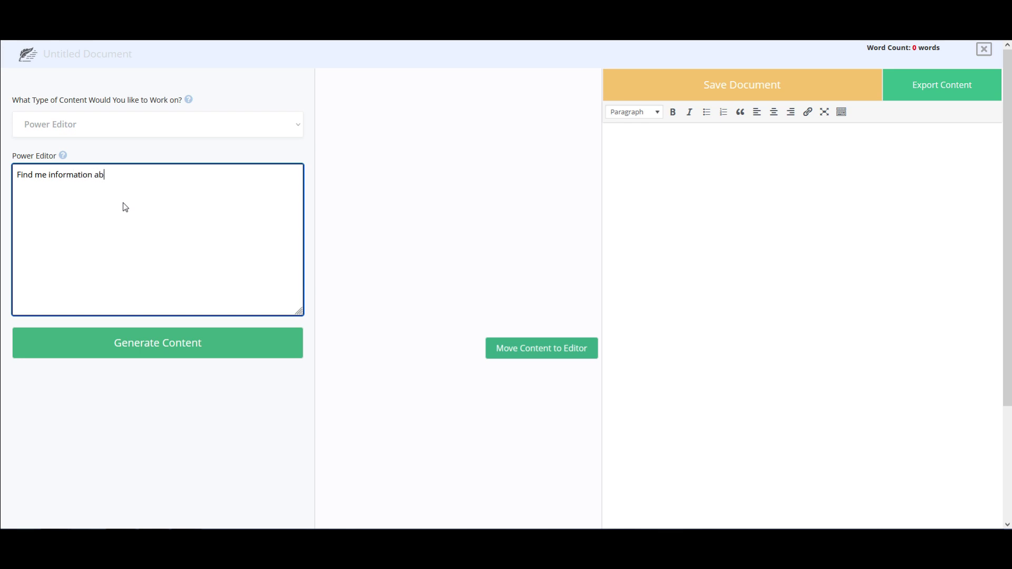
{"action": "type", "text": "out the typical journlis"}
{"action": "key", "text": "BackSpace"}
{"action": "key", "text": "BackSpace"}
{"action": "key", "text": "BackSpace"}
{"action": "key", "text": "BackSpace"}
{"action": "key", "text": "BackSpace"}
{"action": "key", "text": "BackSpace"}
{"action": "key", "text": "BackSpace"}
{"action": "key", "text": "BackSpace"}
{"action": "type", "text": "television journ"}
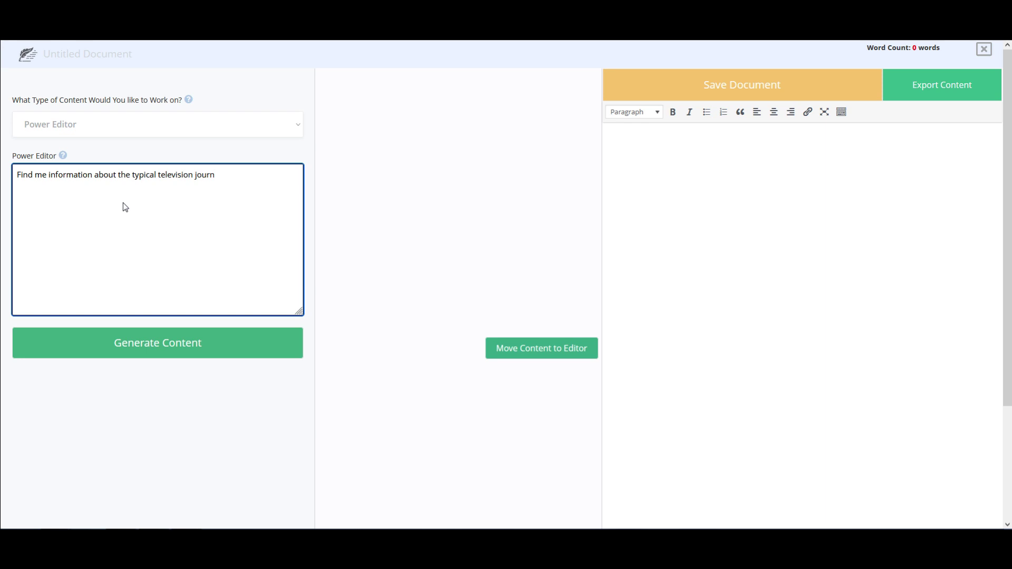
{"action": "type", "text": "alist and how she spends her day, from "}
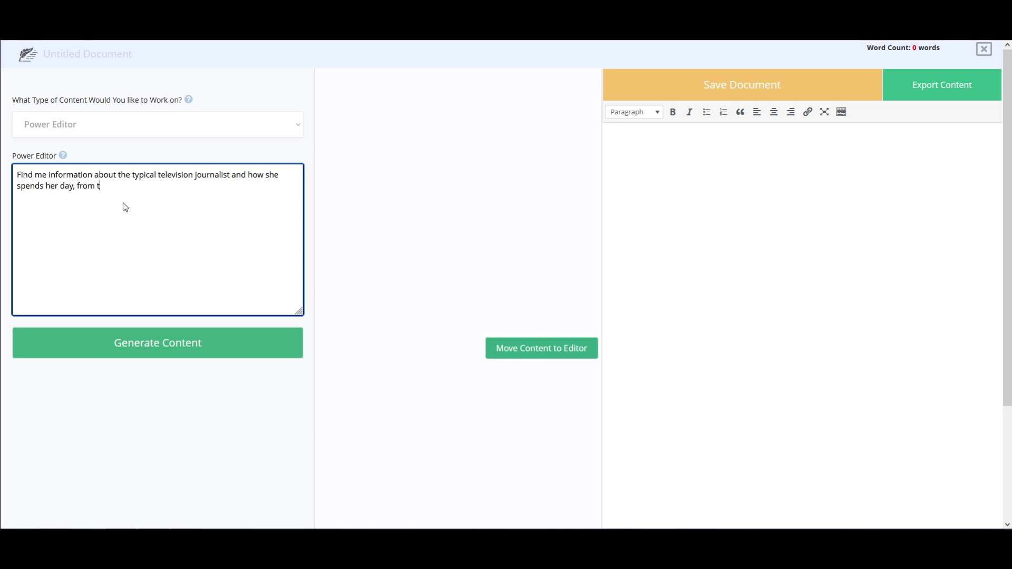
{"action": "type", "text": "the number of hours she works, to when she often wakes up and goes to bed, to he"}
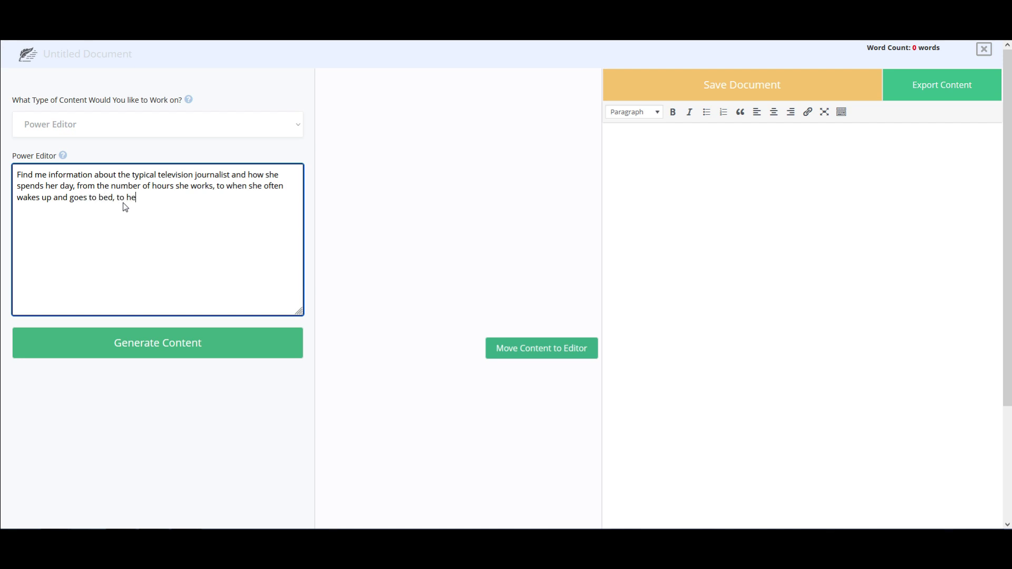
{"action": "type", "text": "r meals, and her typical ass"}
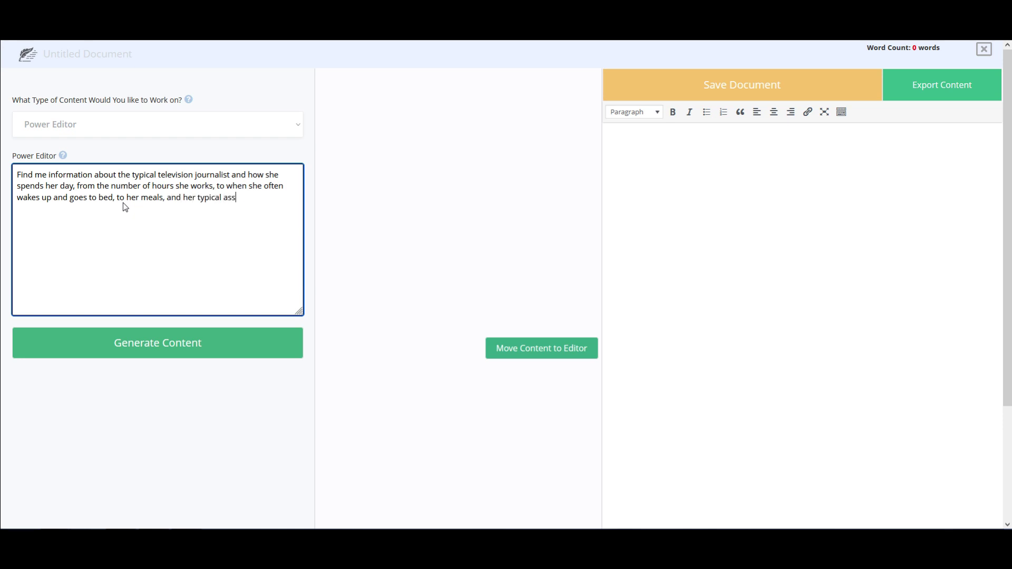
{"action": "type", "text": "ignments if she's a puff piece reporter"}
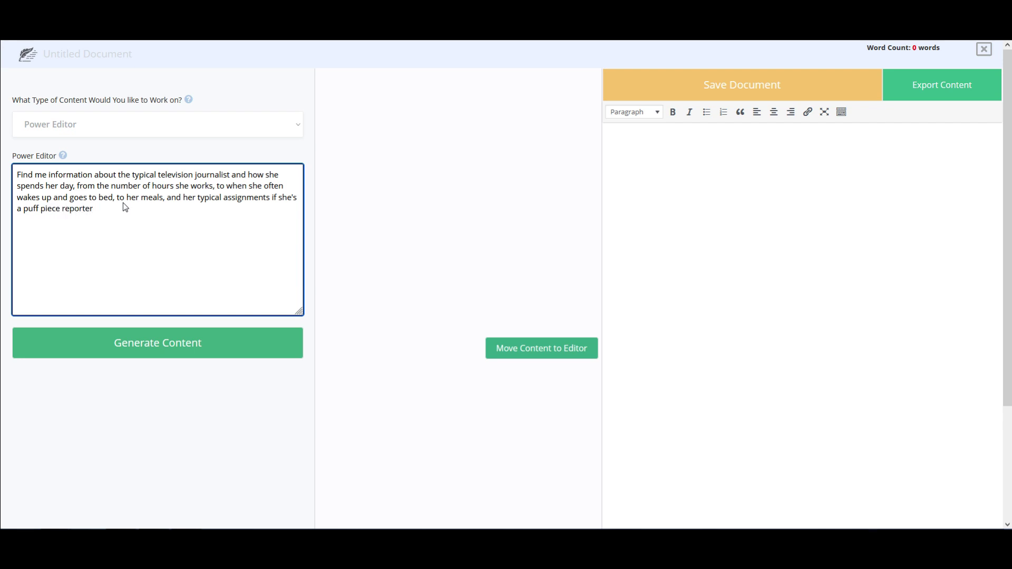
{"action": "type", "text": "."}
{"action": "left_click", "coordinate": [165, 346]}
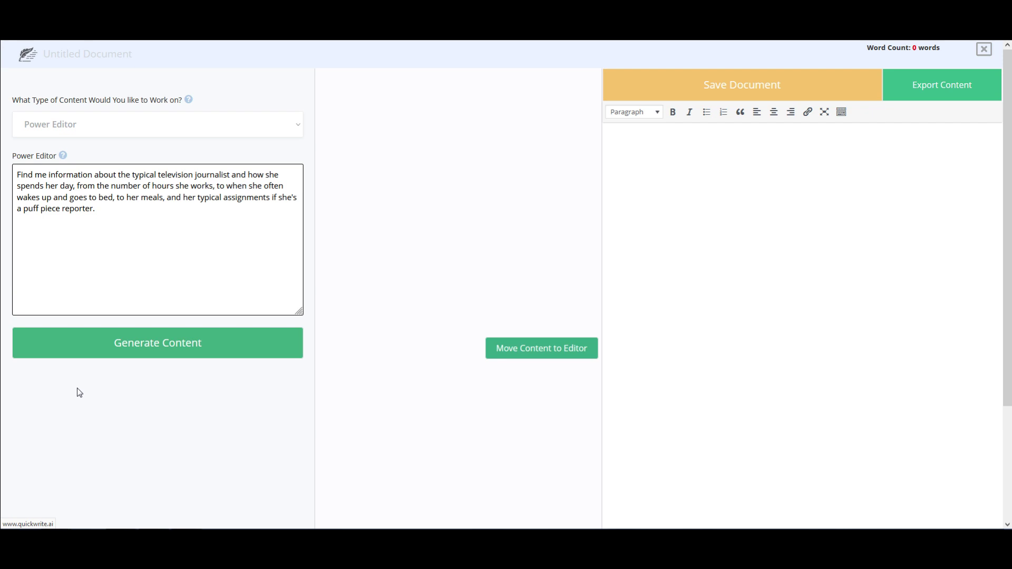
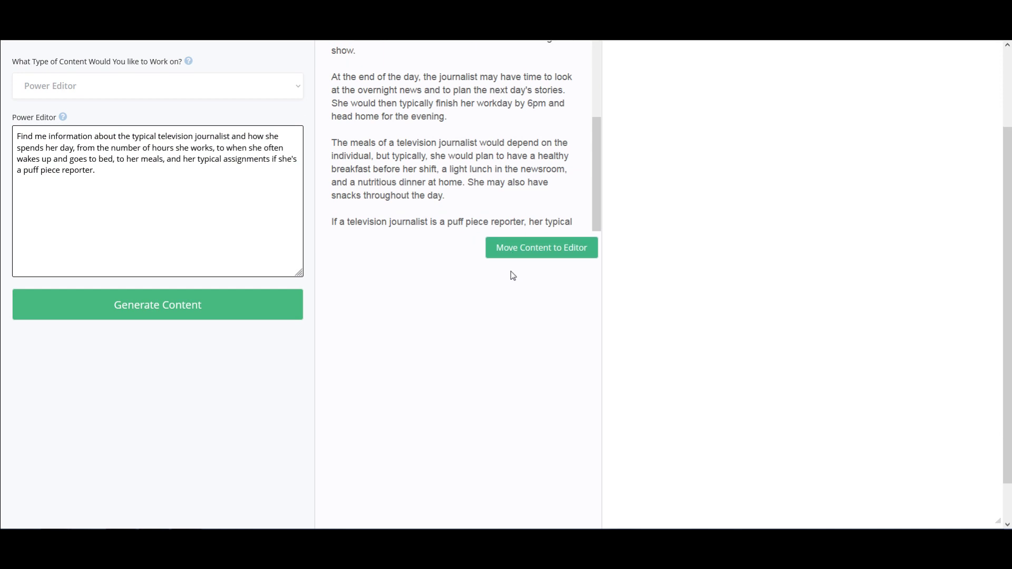
Move the generated 290-word television journalist article into the Power Editor document
{"action": "scroll", "coordinate": [506, 263], "scroll_direction": "up", "scroll_amount": 8}
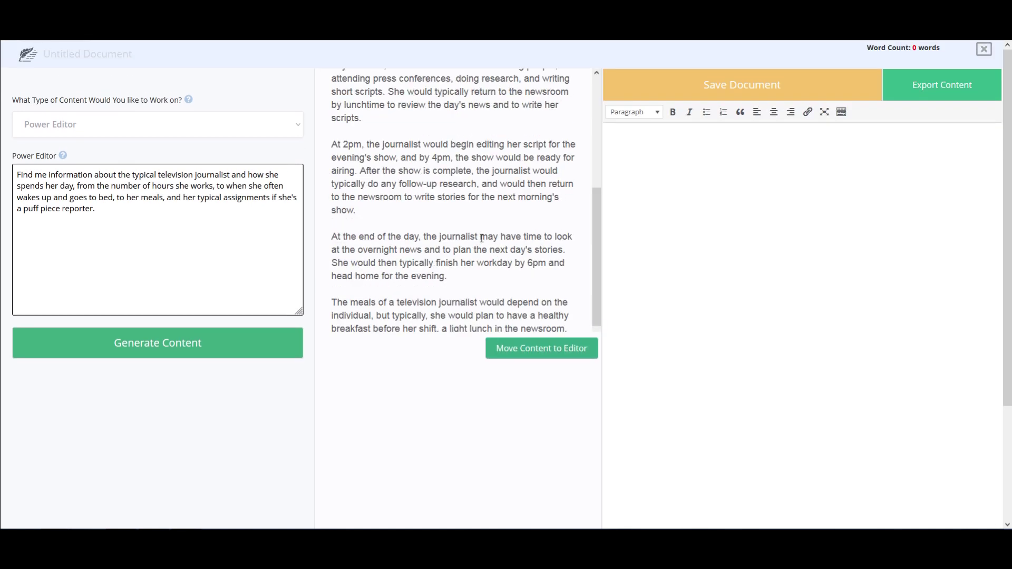
{"action": "left_click", "coordinate": [542, 349]}
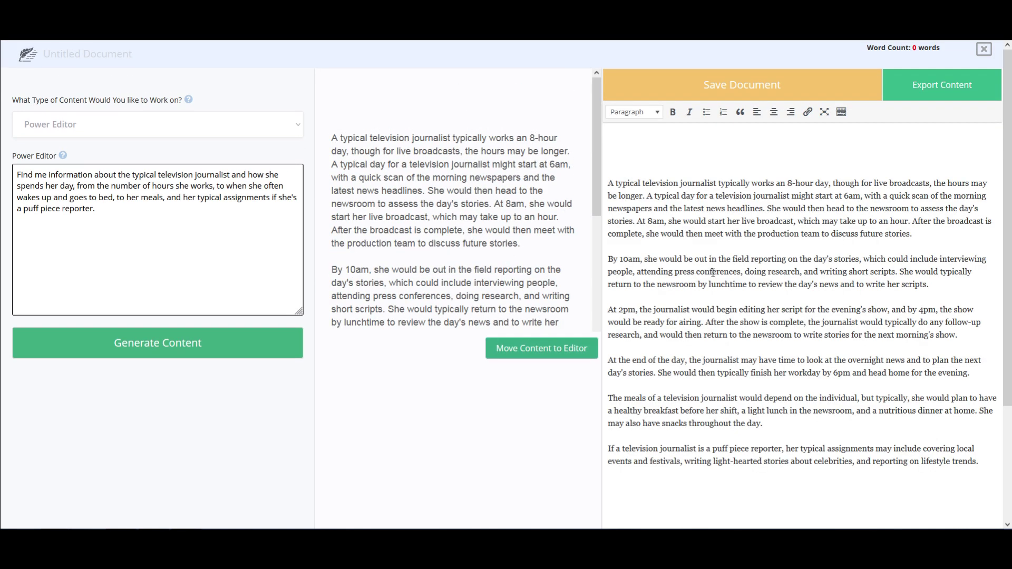
{"action": "scroll", "coordinate": [715, 266], "scroll_direction": "down", "scroll_amount": 1}
{"action": "scroll", "coordinate": [715, 263], "scroll_direction": "up", "scroll_amount": 1}
Review the article by highlighting the 8am broadcast sentence and the puff-piece paragraph, leaving the text unchanged
{"action": "left_click_drag", "start_coordinate": [638, 221], "coordinate": [910, 221]}
{"action": "left_click", "coordinate": [654, 260]}
{"action": "scroll", "coordinate": [660, 388], "scroll_direction": "down", "scroll_amount": 3}
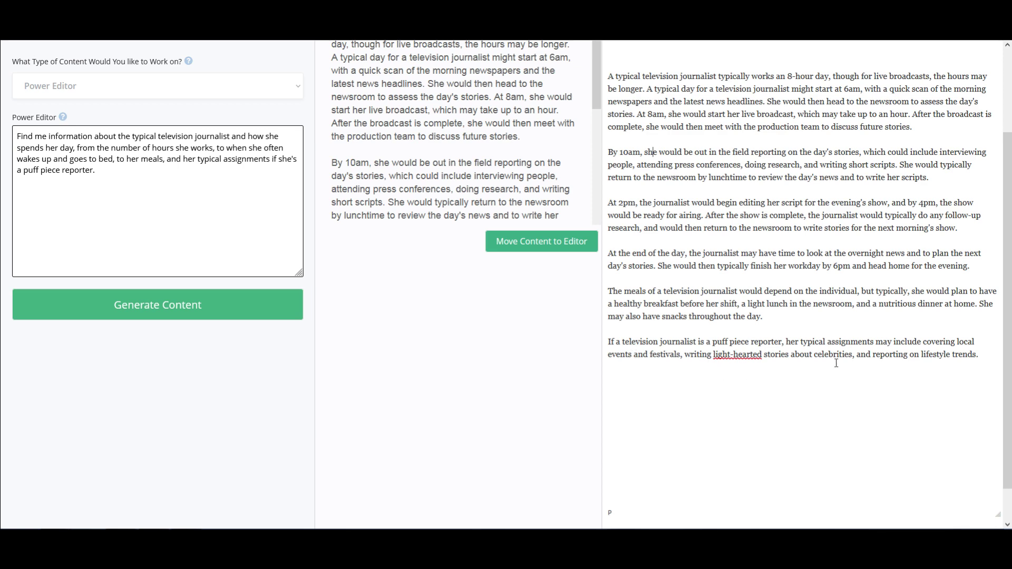
{"action": "left_click_drag", "start_coordinate": [611, 333], "coordinate": [685, 358]}
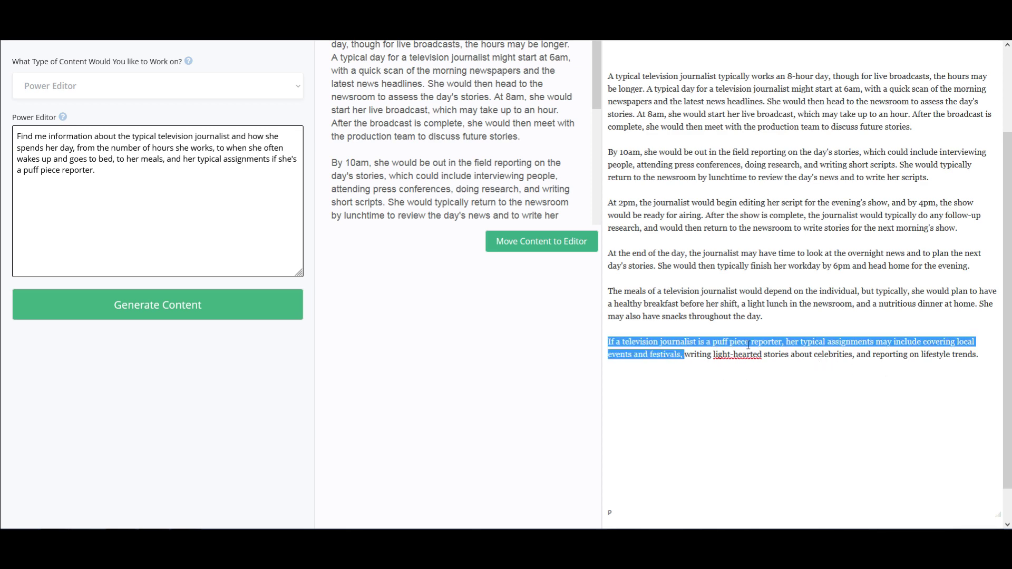
{"action": "left_click", "coordinate": [740, 316]}
{"action": "scroll", "coordinate": [646, 359], "scroll_direction": "up", "scroll_amount": 5}
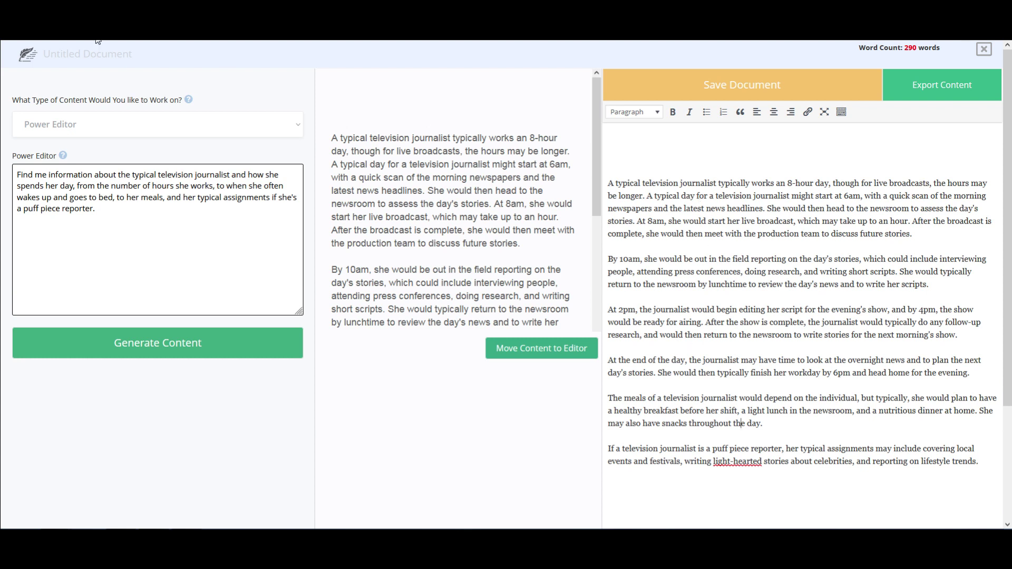
Rename the Untitled Document to 'Journalist Day V1'
{"action": "left_click", "coordinate": [87, 53]}
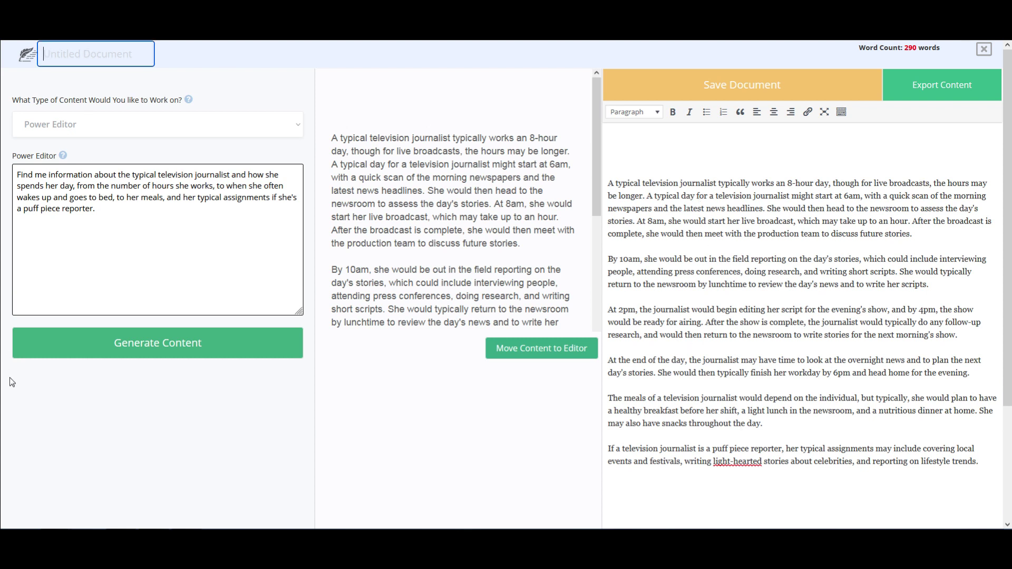
{"action": "type", "text": "Journalist Day V1"}
{"action": "left_click", "coordinate": [720, 94]}
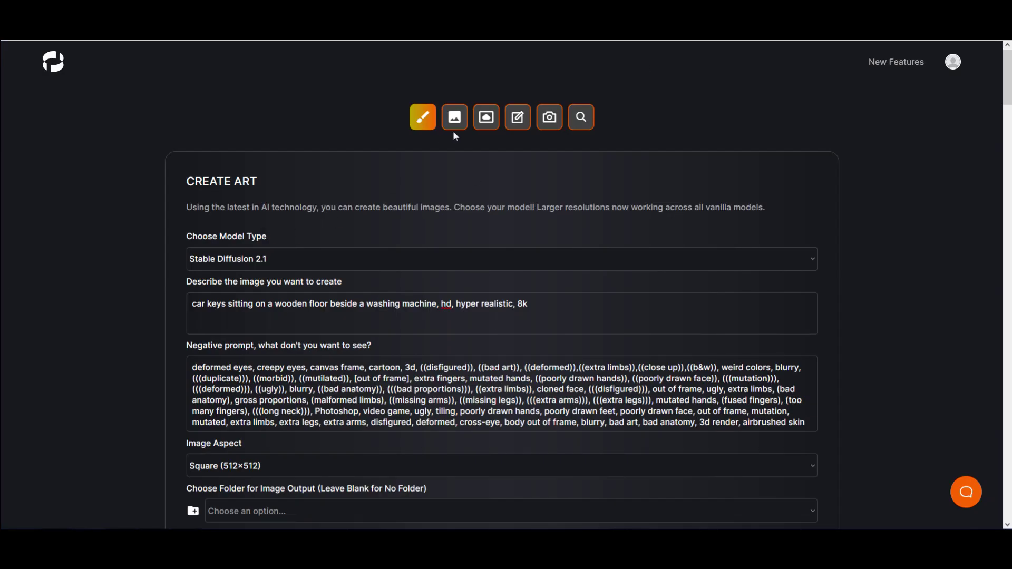
Expand Advanced Styling on Create Art to reveal presets like Artstation, Alphonse Mucha and Banksy
{"action": "scroll", "coordinate": [445, 187], "scroll_direction": "down", "scroll_amount": 2}
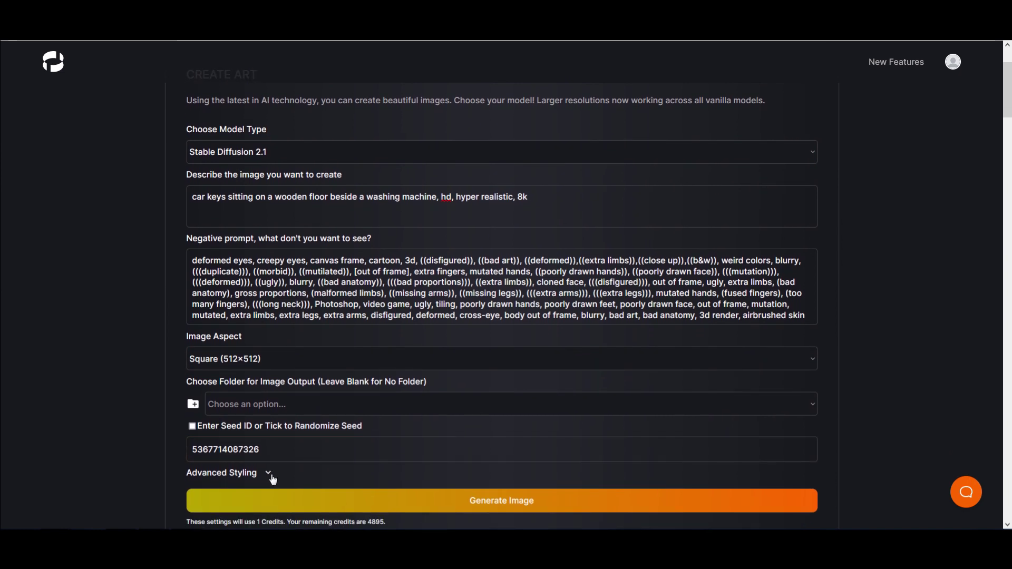
{"action": "left_click", "coordinate": [269, 472]}
{"action": "scroll", "coordinate": [291, 446], "scroll_direction": "down", "scroll_amount": 2}
{"action": "scroll", "coordinate": [303, 401], "scroll_direction": "down", "scroll_amount": 1}
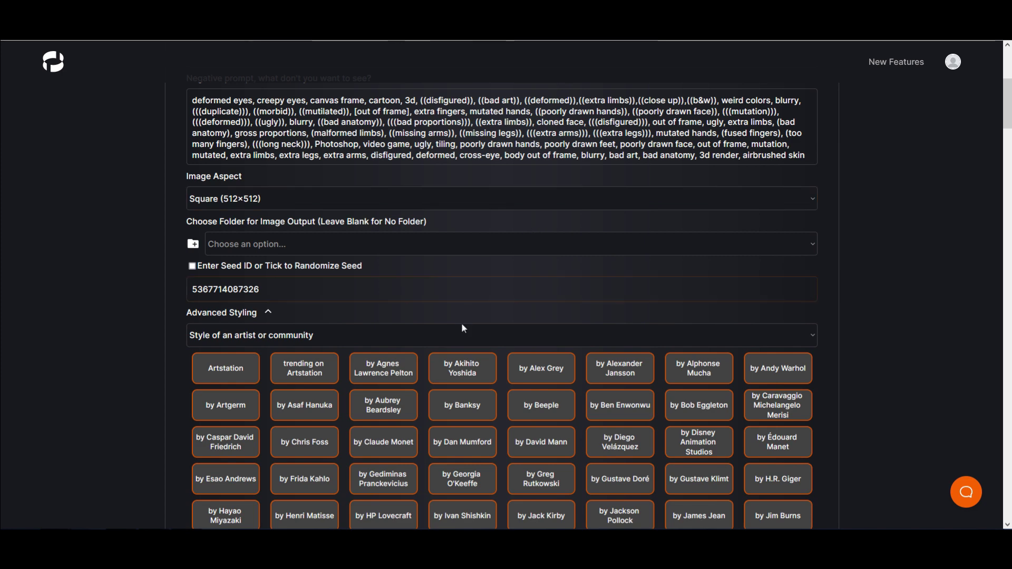
{"action": "scroll", "coordinate": [472, 347], "scroll_direction": "up", "scroll_amount": 1}
{"action": "scroll", "coordinate": [474, 353], "scroll_direction": "up", "scroll_amount": 3}
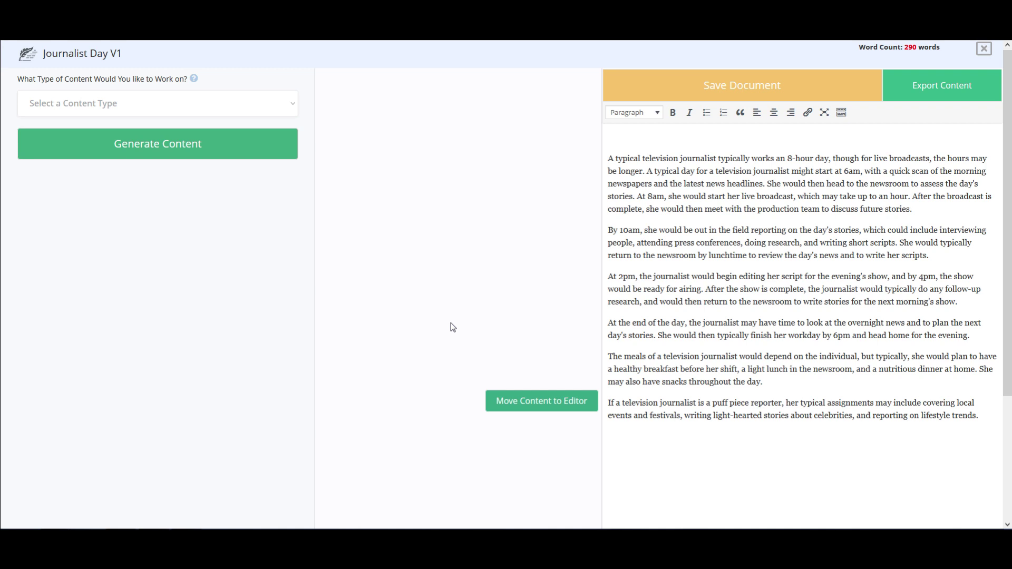
Generate a Fiction Writing plot suggestion from the prompt 'story about a boy and his toy'
{"action": "left_click", "coordinate": [105, 110]}
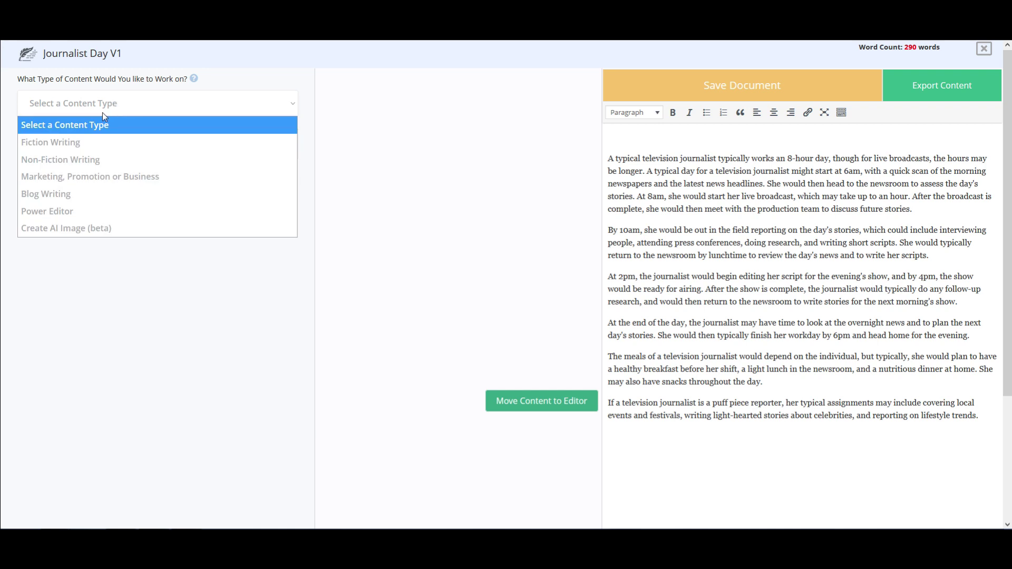
{"action": "left_click", "coordinate": [86, 148]}
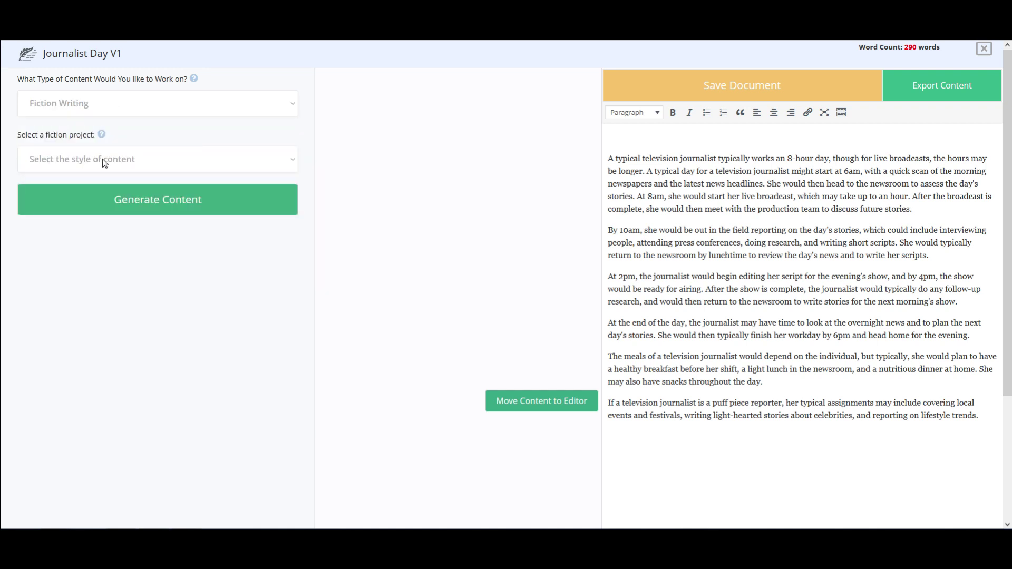
{"action": "left_click", "coordinate": [103, 160]}
{"action": "left_click", "coordinate": [86, 201]}
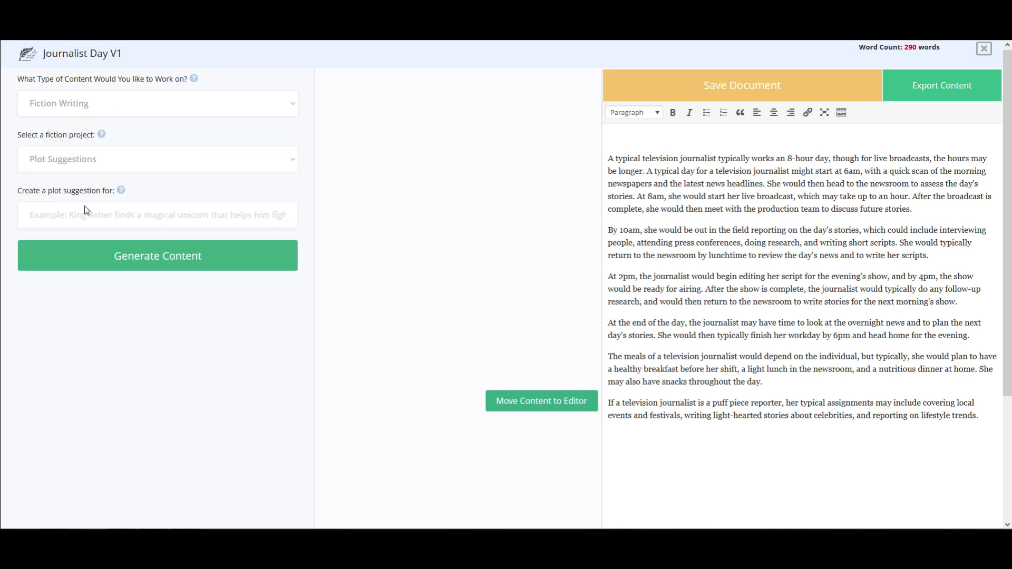
{"action": "left_click", "coordinate": [108, 215]}
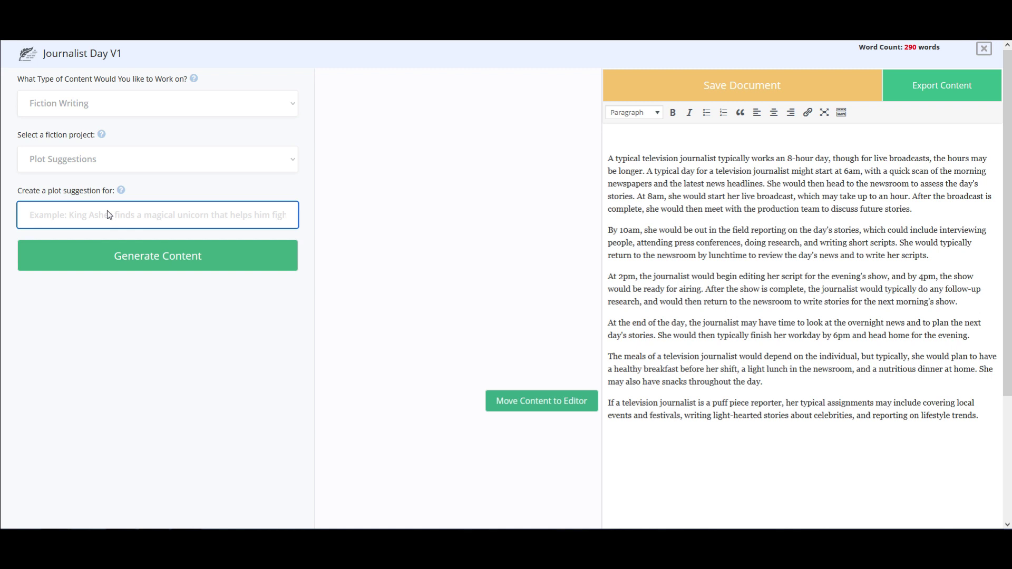
{"action": "type", "text": "story about a bo"}
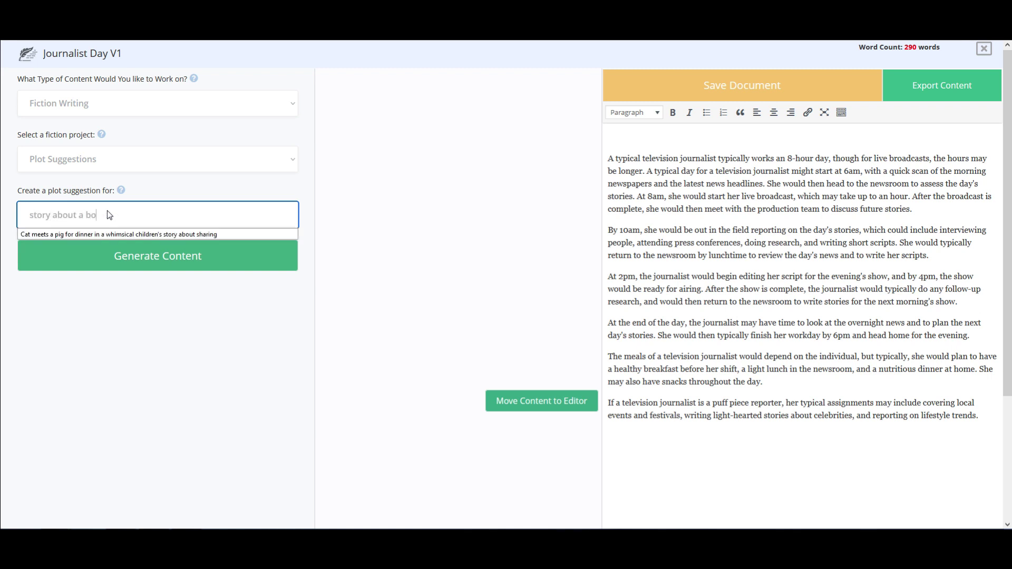
{"action": "type", "text": "y and his toy"}
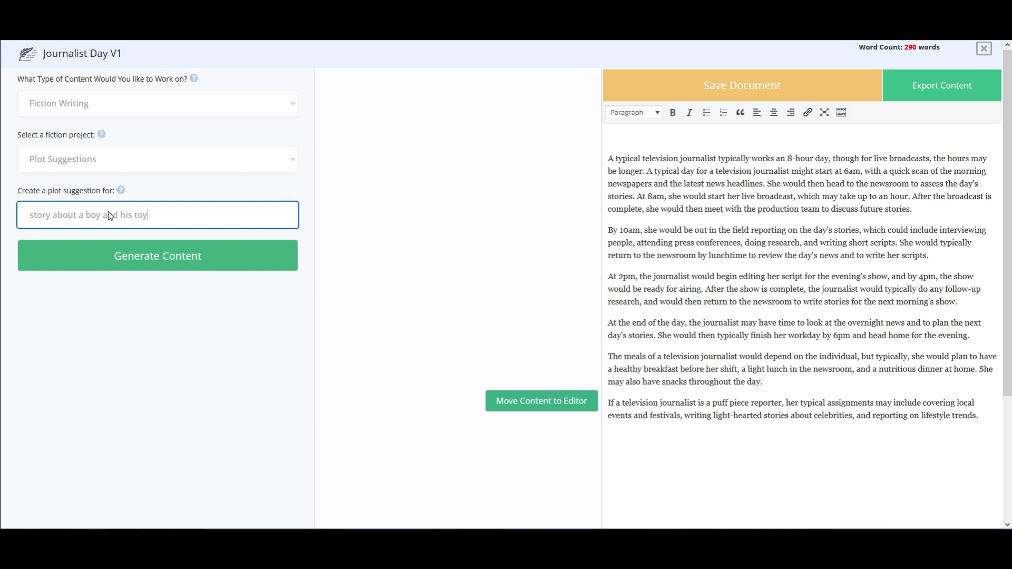
{"action": "left_click", "coordinate": [176, 264]}
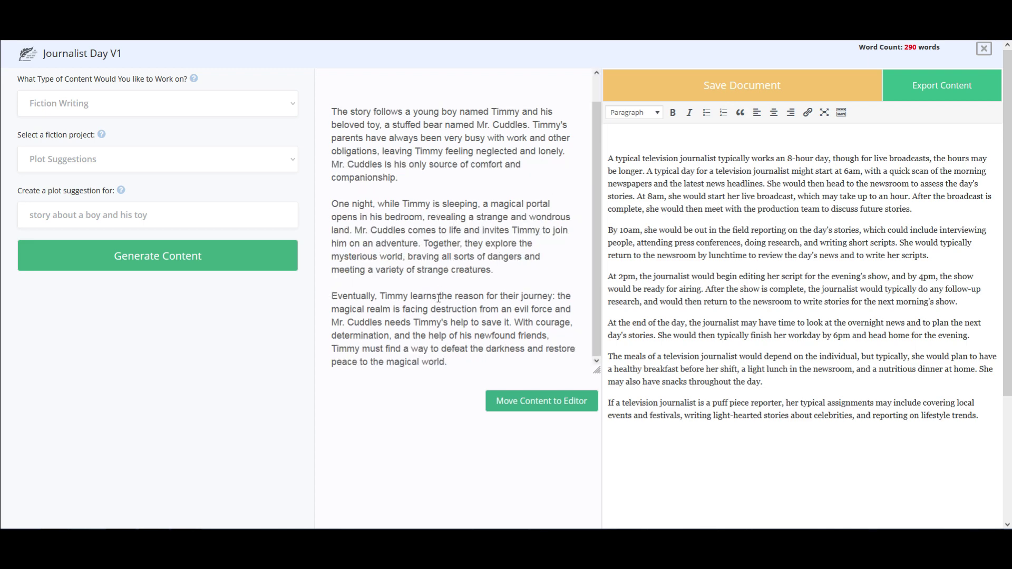
{"action": "scroll", "coordinate": [439, 297], "scroll_direction": "down", "scroll_amount": 2}
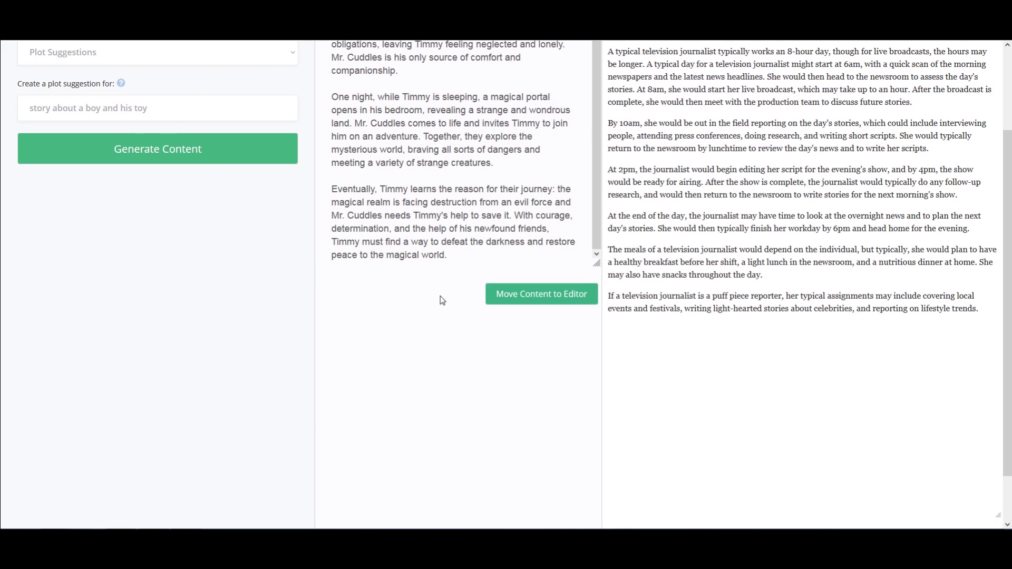
{"action": "scroll", "coordinate": [442, 301], "scroll_direction": "up", "scroll_amount": 3}
{"action": "scroll", "coordinate": [1010, 289], "scroll_direction": "down", "scroll_amount": 3}
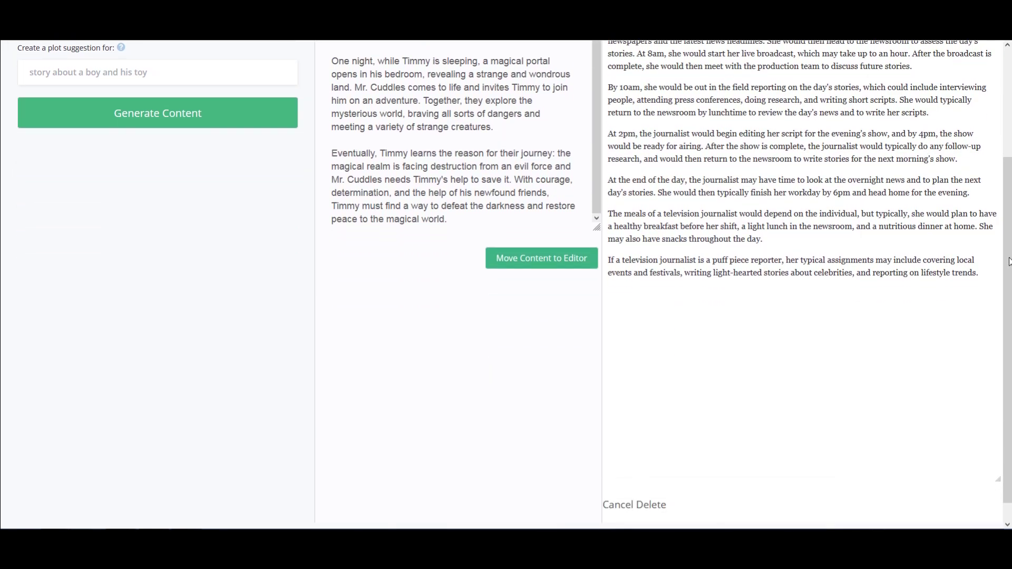
{"action": "scroll", "coordinate": [1010, 288], "scroll_direction": "up", "scroll_amount": 1}
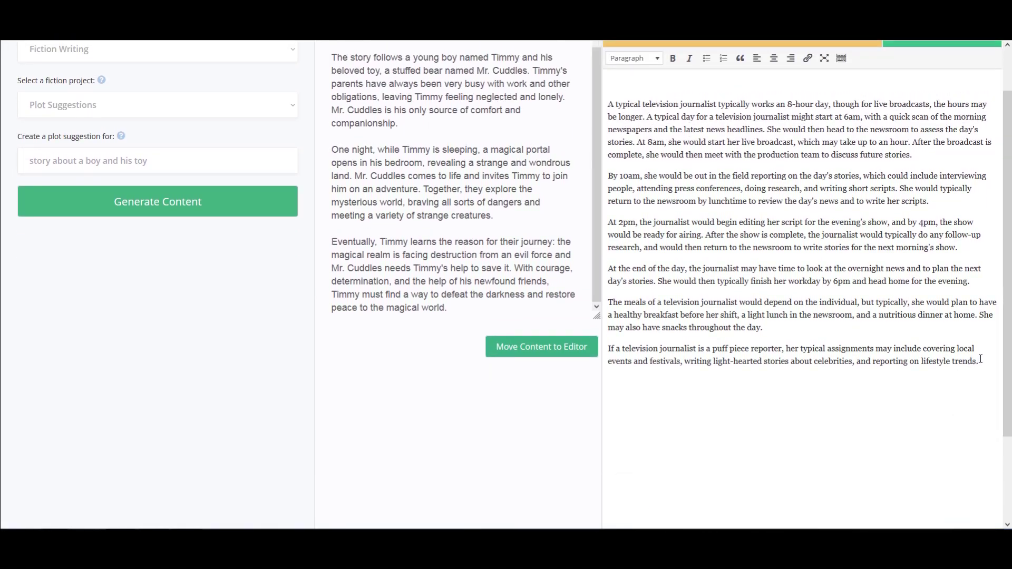
{"action": "left_click", "coordinate": [982, 353]}
{"action": "scroll", "coordinate": [984, 353], "scroll_direction": "up", "scroll_amount": 1}
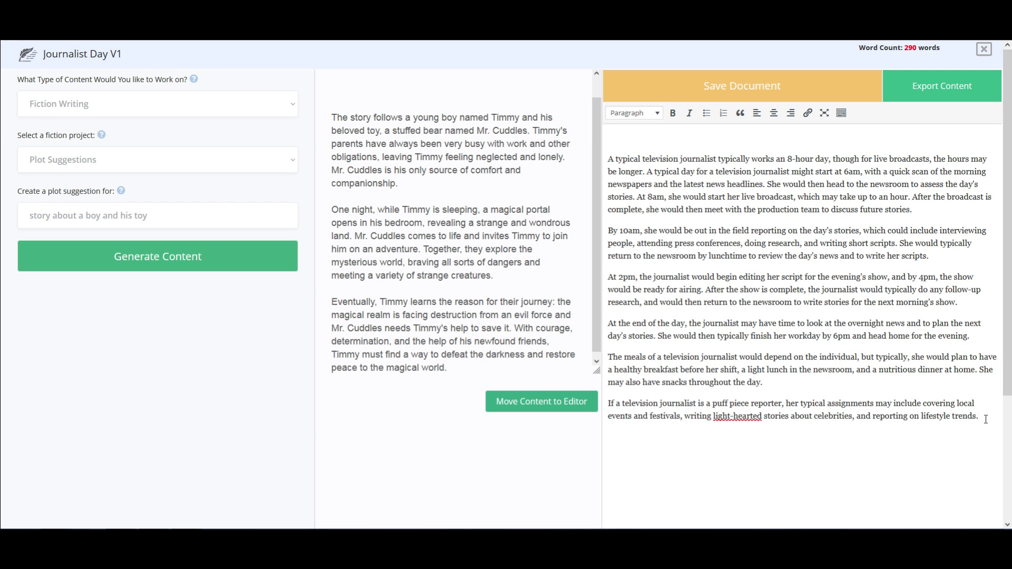
Append the generated Timmy story below a **** separator, bringing the document to 437 words
{"action": "type", "text": "****"}
{"action": "left_click", "coordinate": [535, 409]}
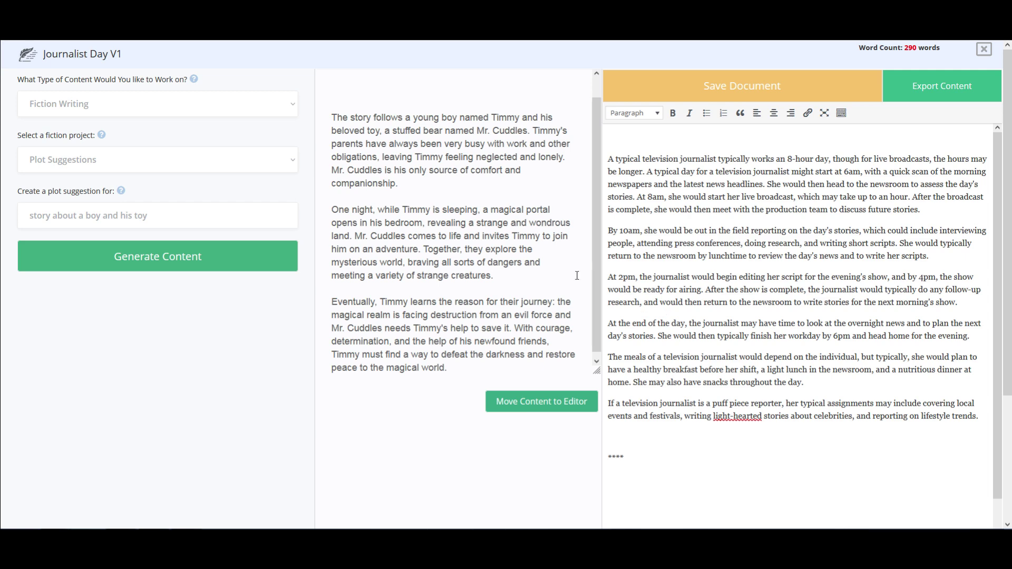
{"action": "left_click", "coordinate": [541, 401]}
{"action": "scroll", "coordinate": [655, 334], "scroll_direction": "down", "scroll_amount": 3}
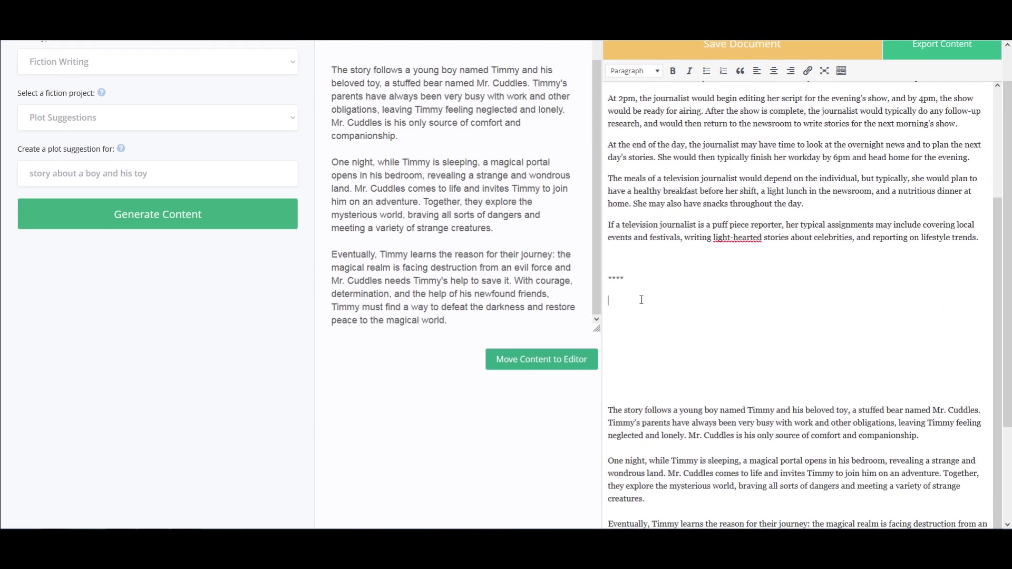
{"action": "scroll", "coordinate": [635, 298], "scroll_direction": "up", "scroll_amount": 3}
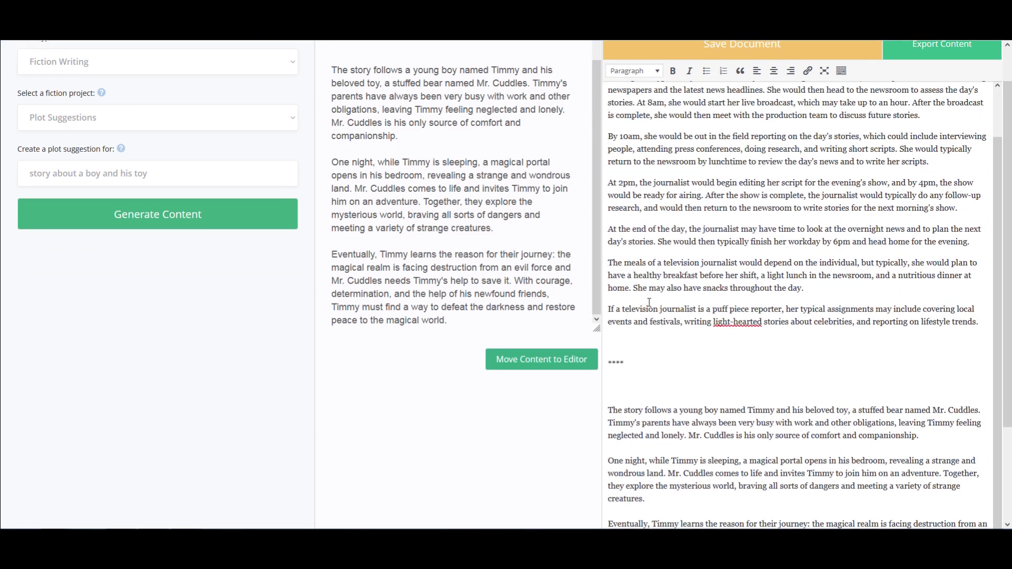
{"action": "scroll", "coordinate": [704, 350], "scroll_direction": "down", "scroll_amount": 5}
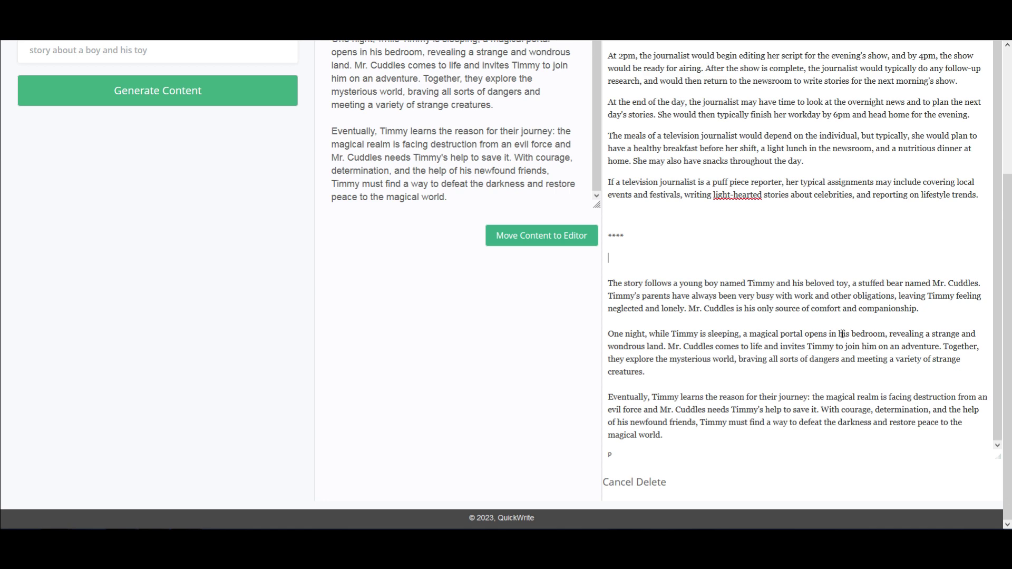
{"action": "scroll", "coordinate": [842, 324], "scroll_direction": "up", "scroll_amount": 5}
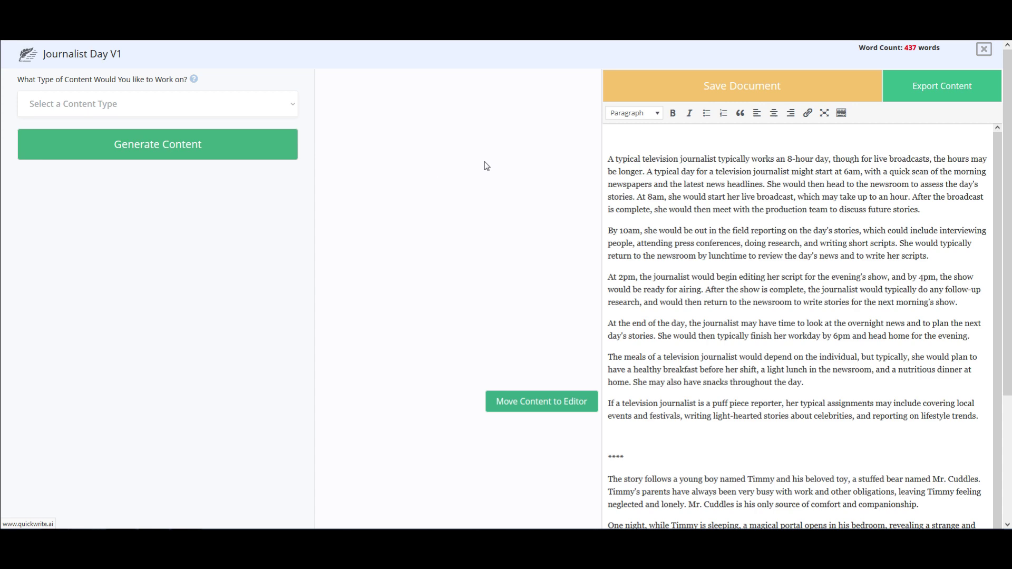
Go to the Document Manager listing Journalist Day V1, Cat Photo and Cats, Pigs, and Bills
{"action": "left_click", "coordinate": [494, 149]}
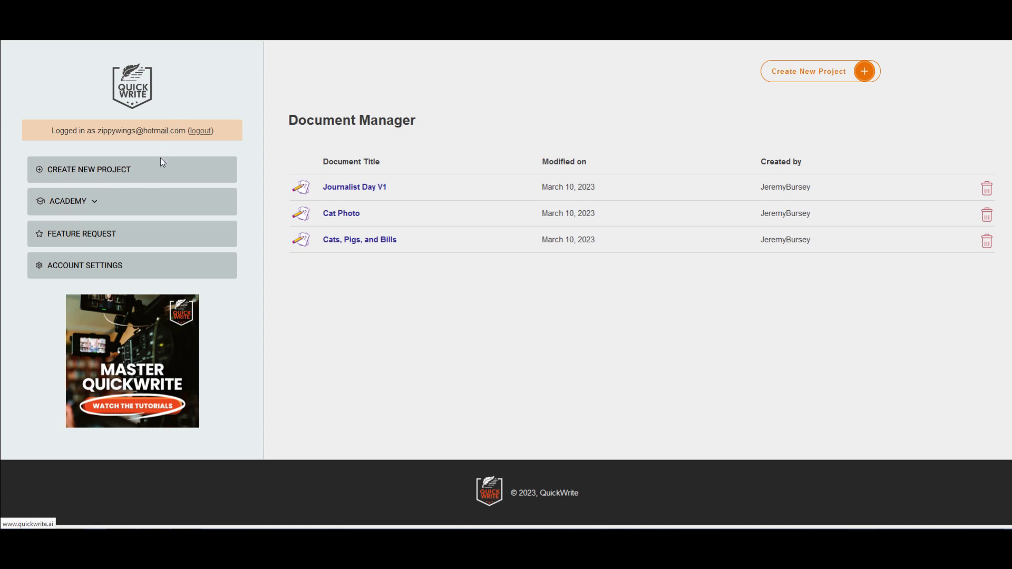
Start a new untitled project and set its content type to Fiction Writing
{"action": "left_click", "coordinate": [175, 181]}
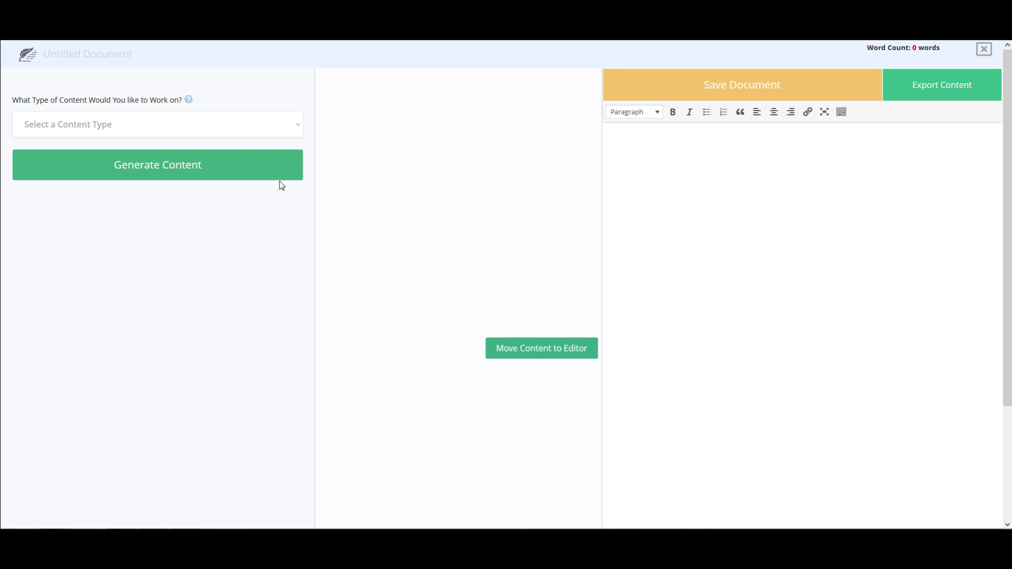
{"action": "left_click", "coordinate": [267, 131]}
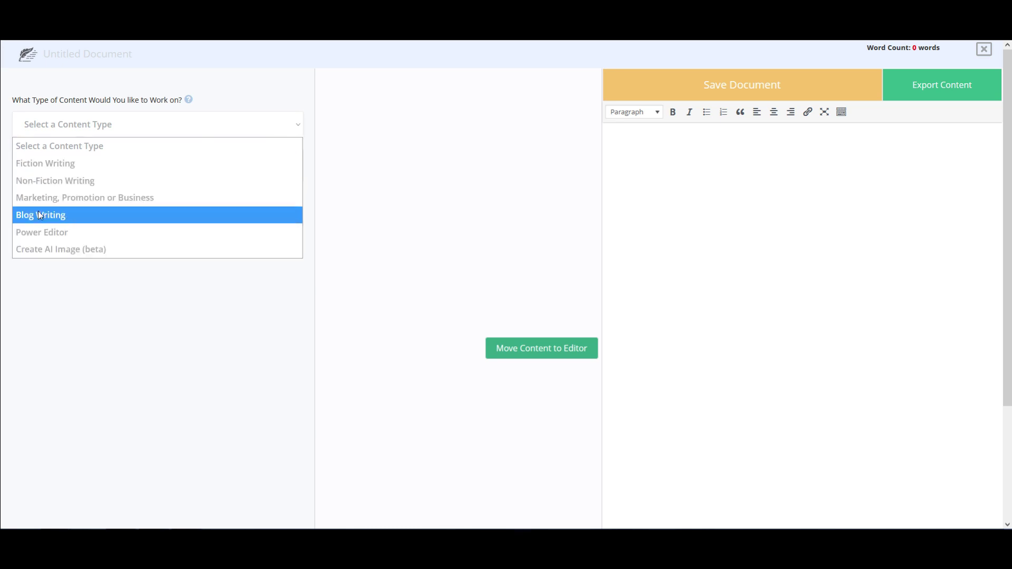
{"action": "left_click", "coordinate": [51, 198]}
{"action": "left_click", "coordinate": [253, 182]}
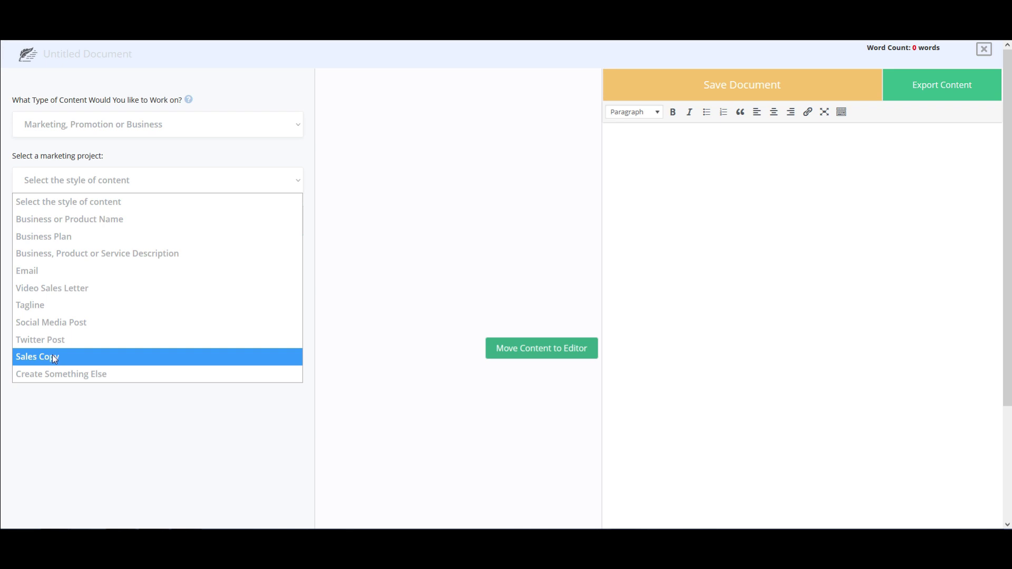
{"action": "left_click", "coordinate": [201, 130]}
{"action": "left_click", "coordinate": [201, 129]}
{"action": "left_click", "coordinate": [42, 169]}
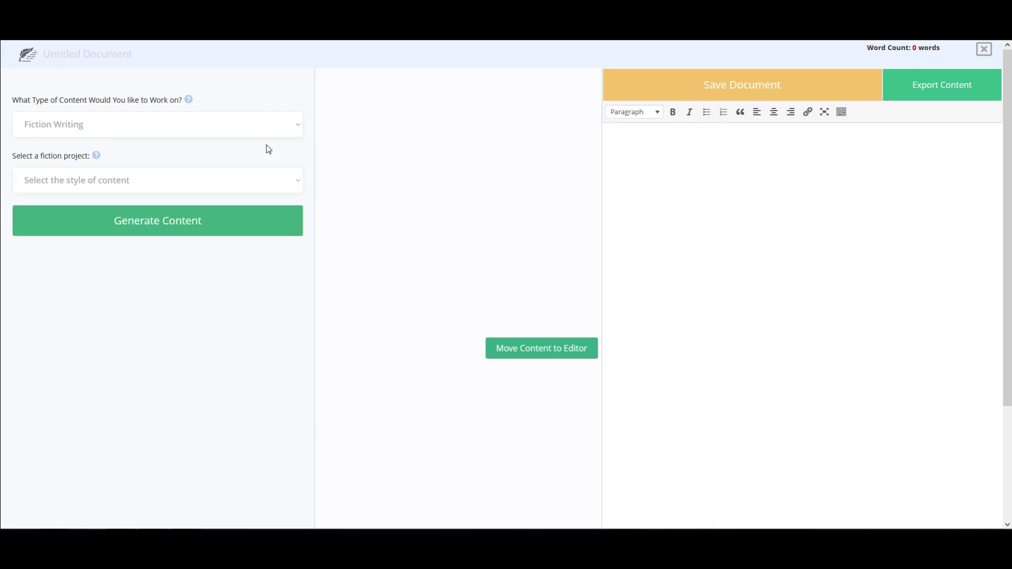
{"action": "left_click", "coordinate": [258, 182]}
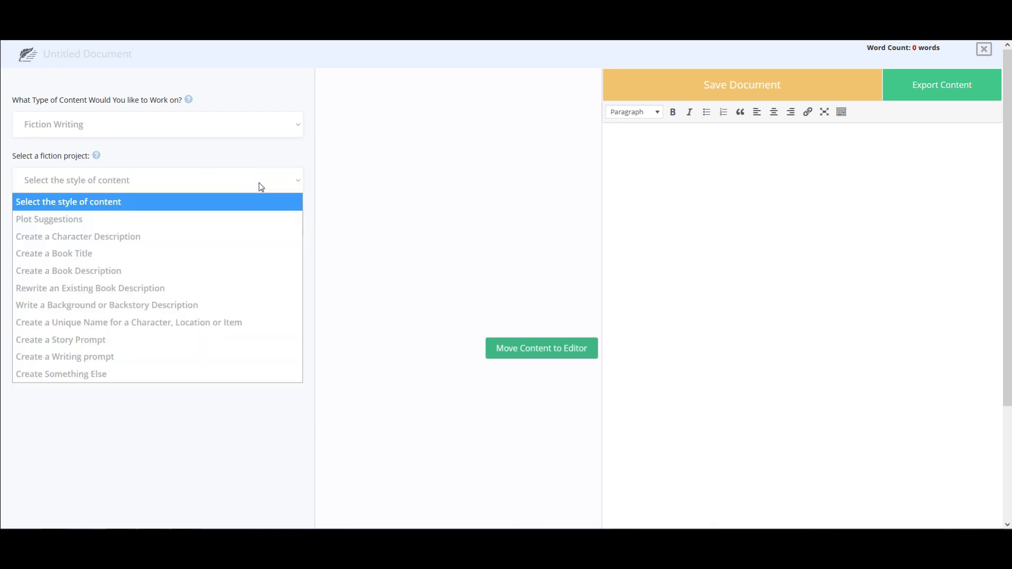
Request a book description titled 'The Computer Nerd' about Anston's estranged wife escaping the mental institution
{"action": "left_click", "coordinate": [62, 271]}
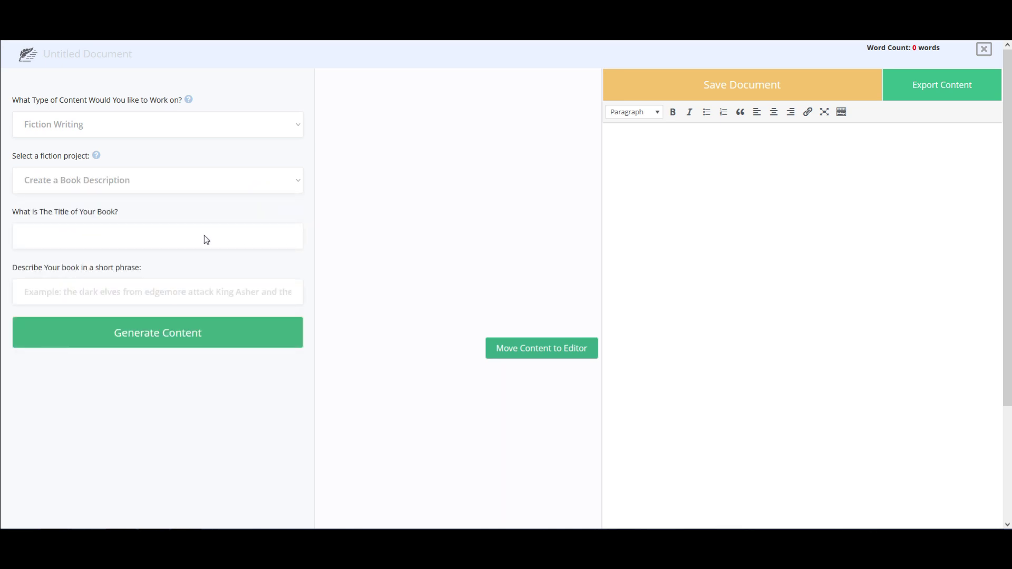
{"action": "left_click", "coordinate": [65, 233]}
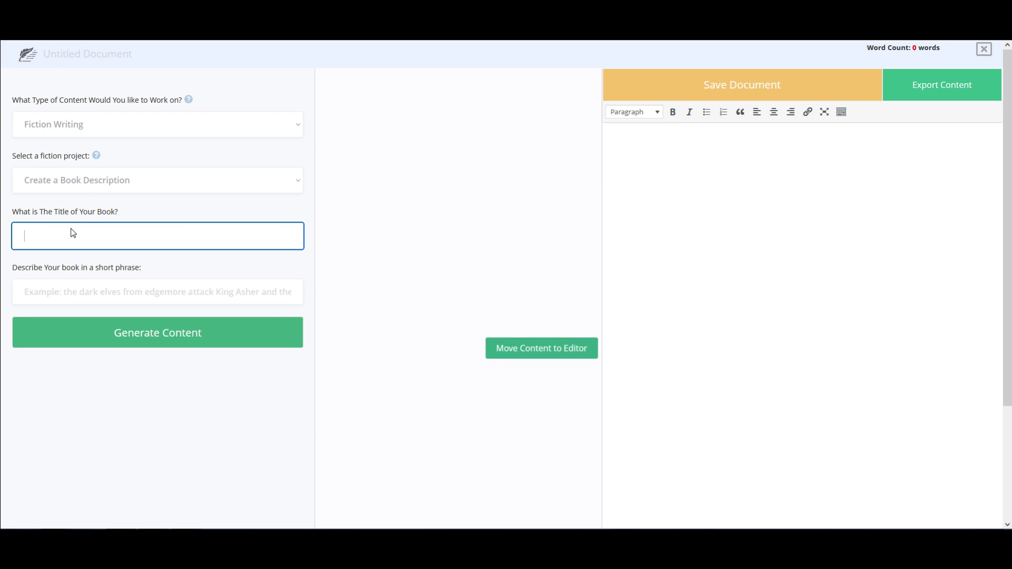
{"action": "type", "text": "The Computer Nerd"}
{"action": "left_click", "coordinate": [87, 299]}
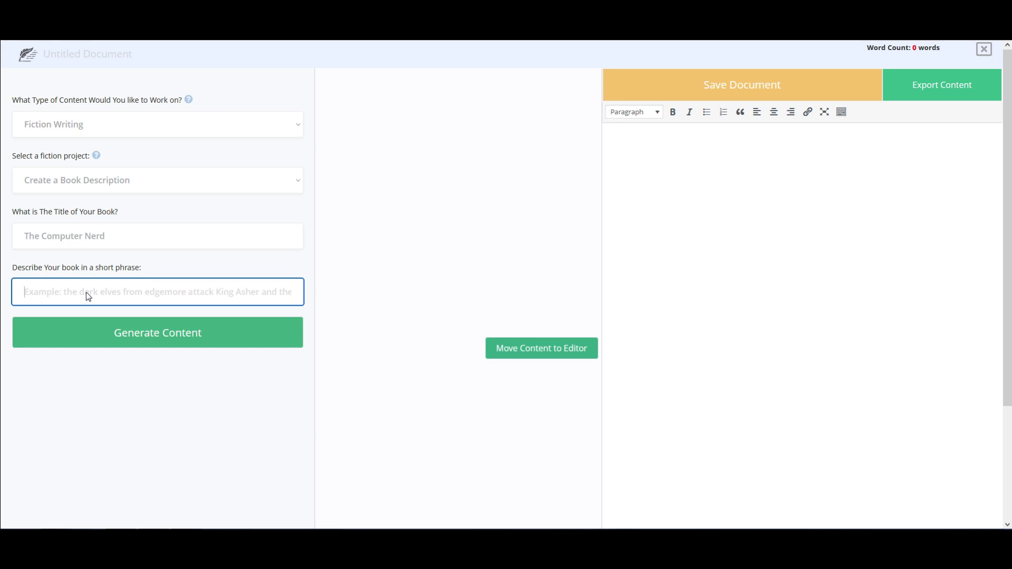
{"action": "type", "text": "Anston Michaels doisc"}
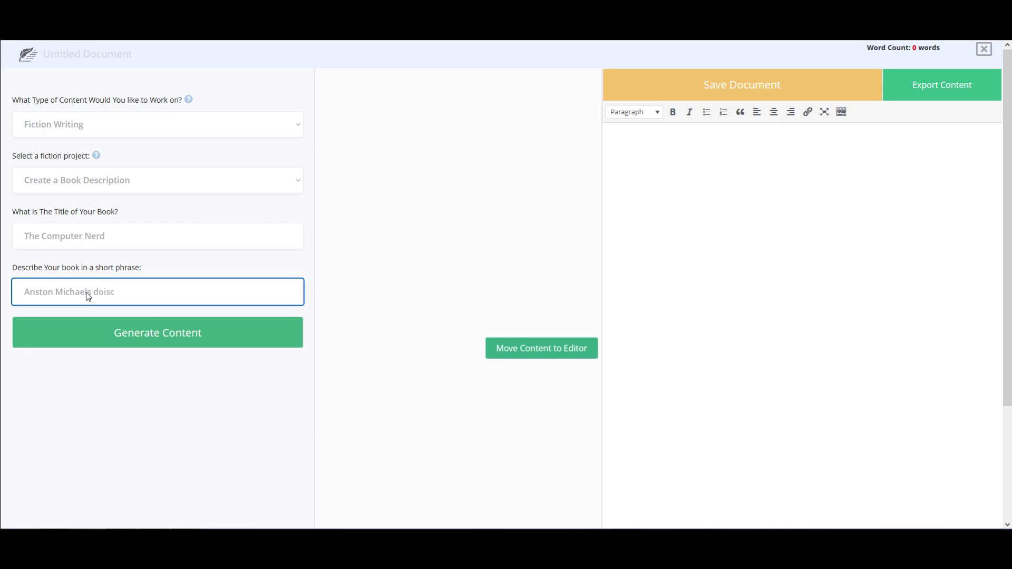
{"action": "type", "text": "overs his "}
{"action": "type", "text": "wife has"}
{"action": "key", "text": "BackSpace"}
{"action": "key", "text": "BackSpace"}
{"action": "key", "text": "BackSpace"}
{"action": "key", "text": "BackSpace"}
{"action": "key", "text": "BackSpace"}
{"action": "key", "text": "BackSpace"}
{"action": "key", "text": "BackSpace"}
{"action": "key", "text": "BackSpace"}
{"action": "type", "text": "estranged wife ha"}
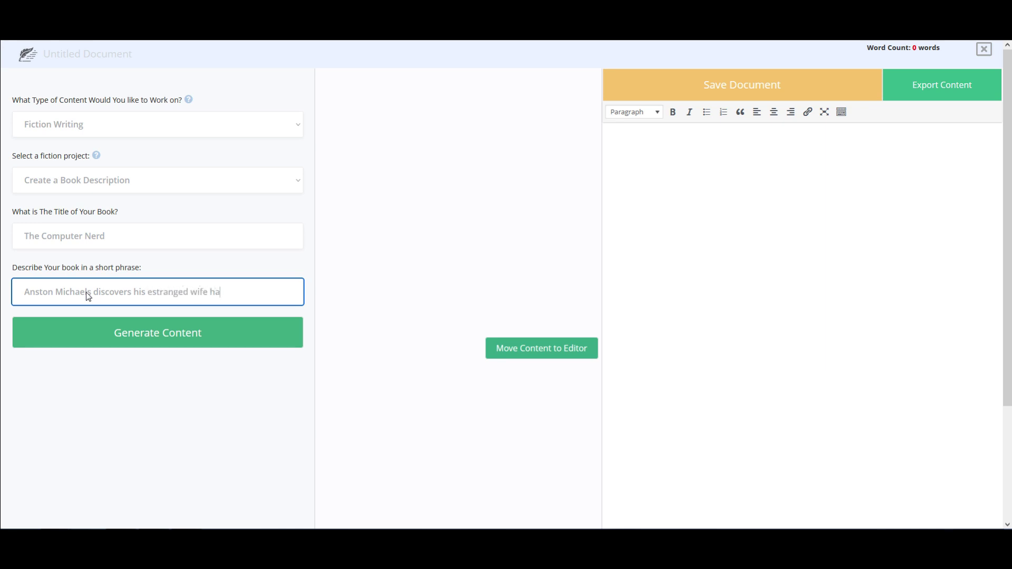
{"action": "type", "text": "s just escaped from the"}
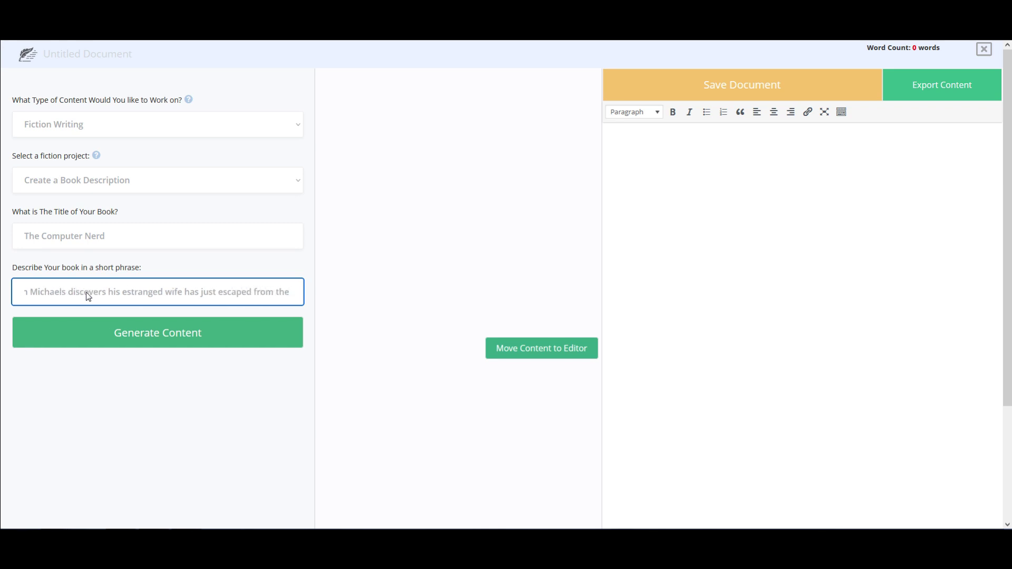
{"action": "type", "text": " mental inst"}
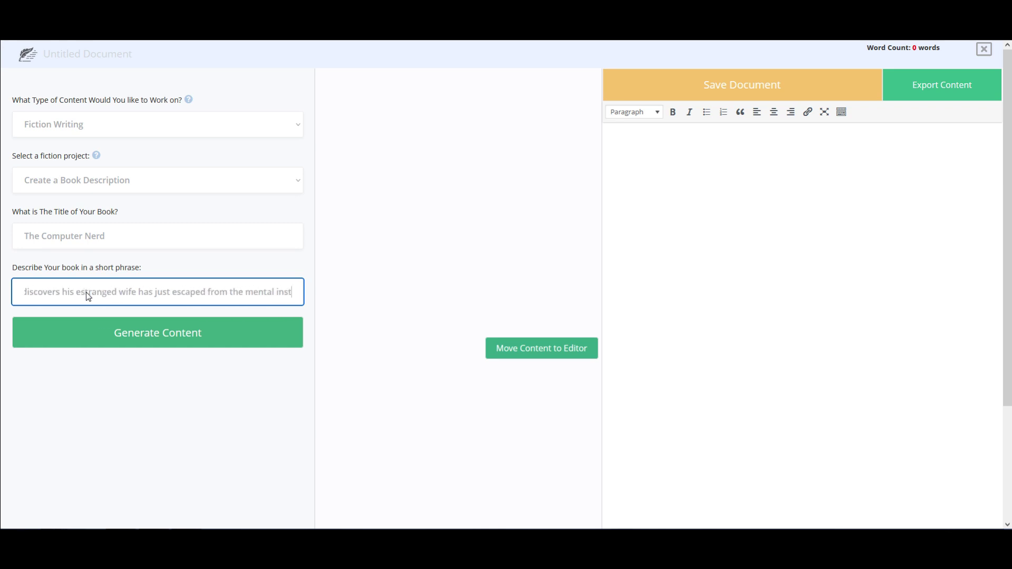
{"action": "type", "text": "itut"}
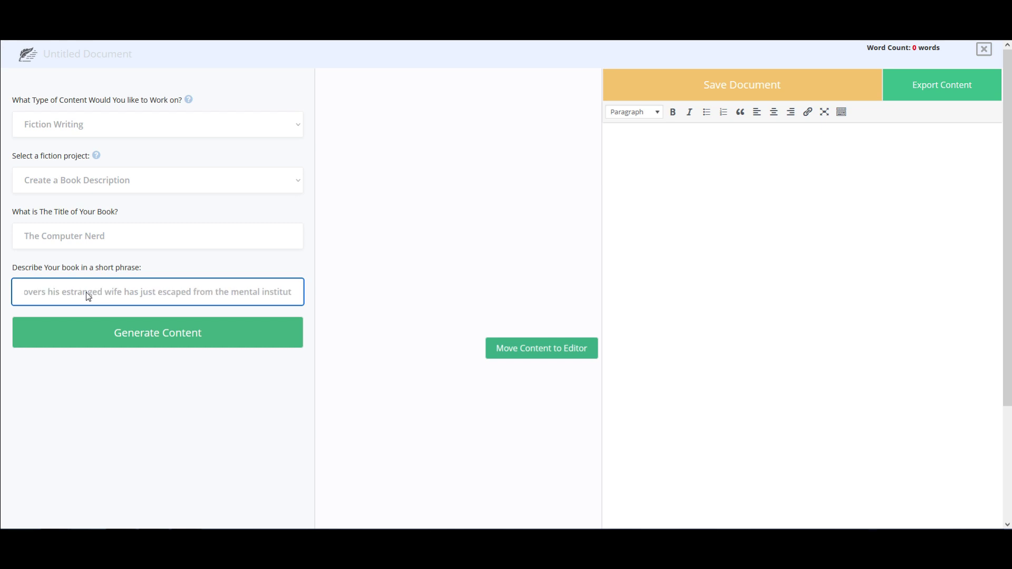
{"action": "type", "text": "ion a"}
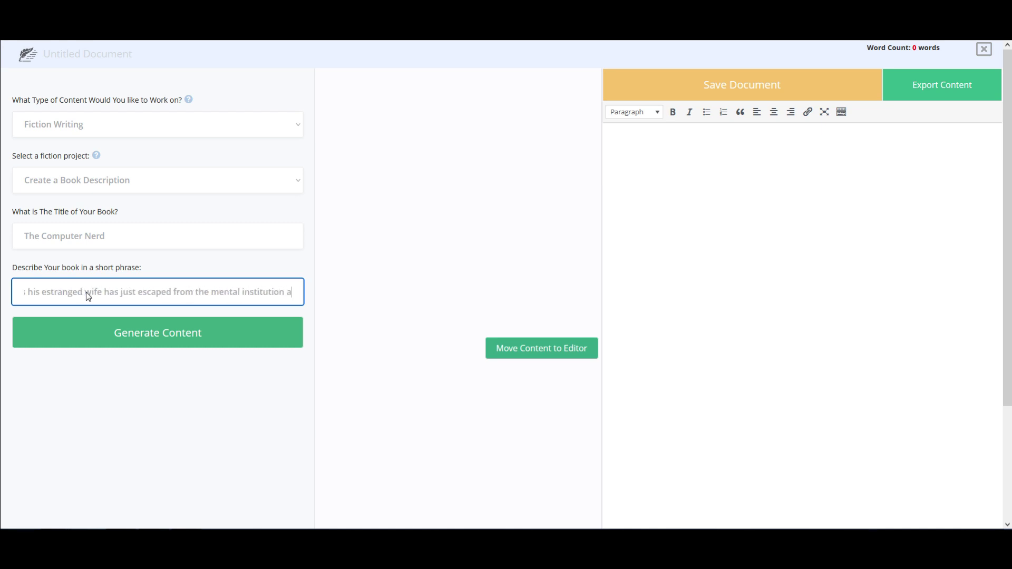
{"action": "type", "text": "nd is coming home"}
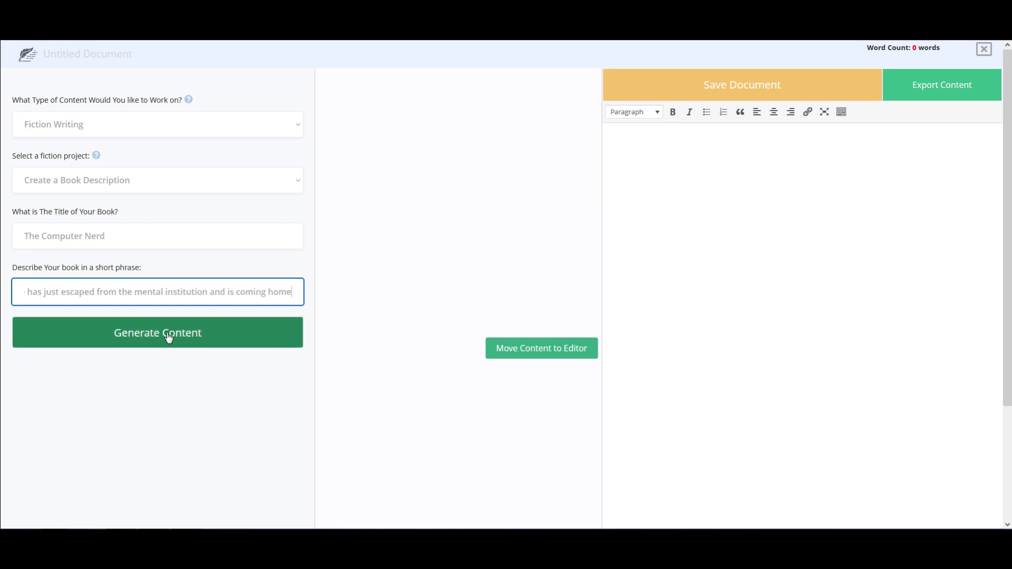
{"action": "type", "text": "."}
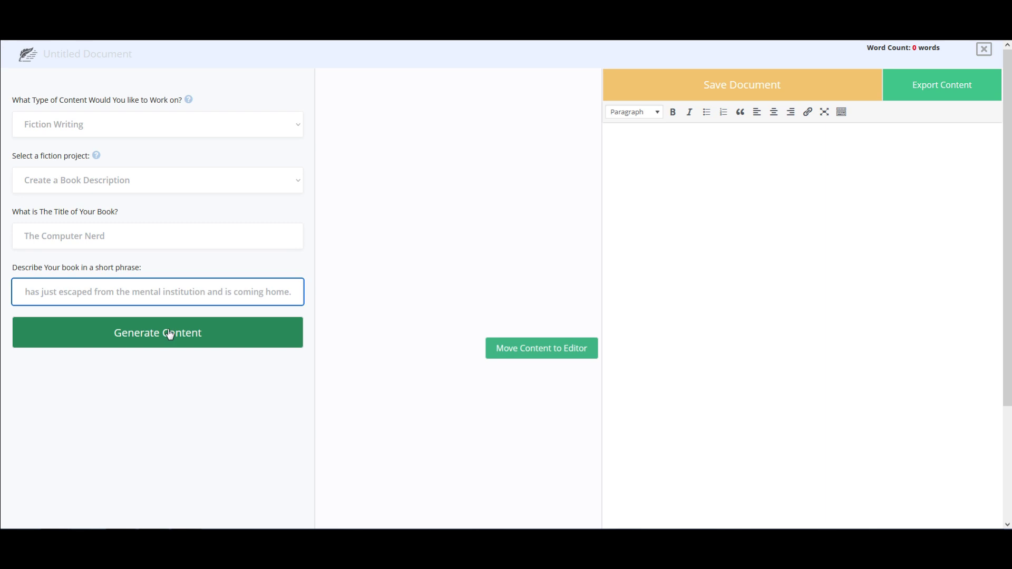
{"action": "left_click", "coordinate": [169, 332]}
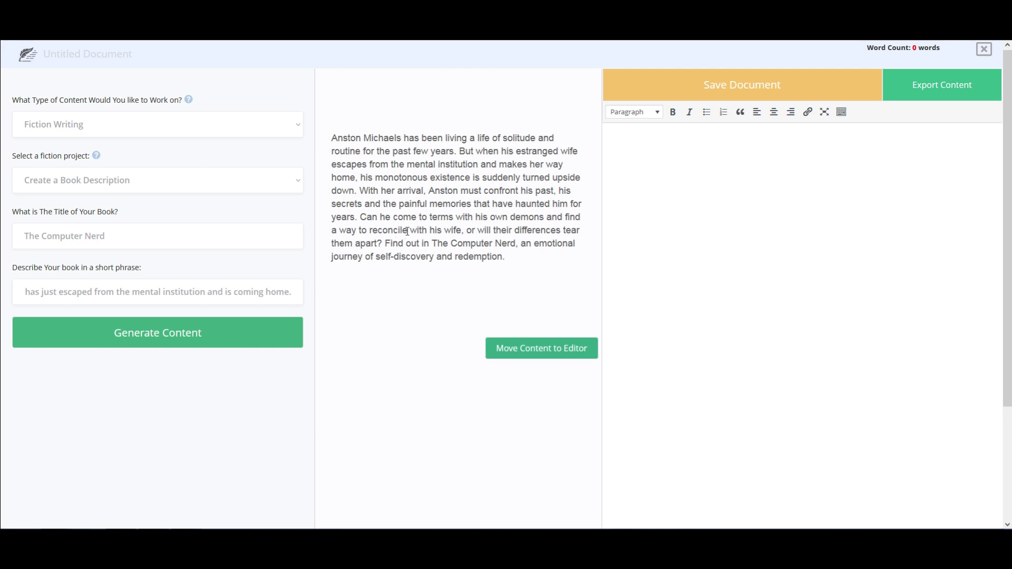
Copy the generated Computer Nerd book description into the document editor
{"action": "scroll", "coordinate": [407, 231], "scroll_direction": "down", "scroll_amount": 1}
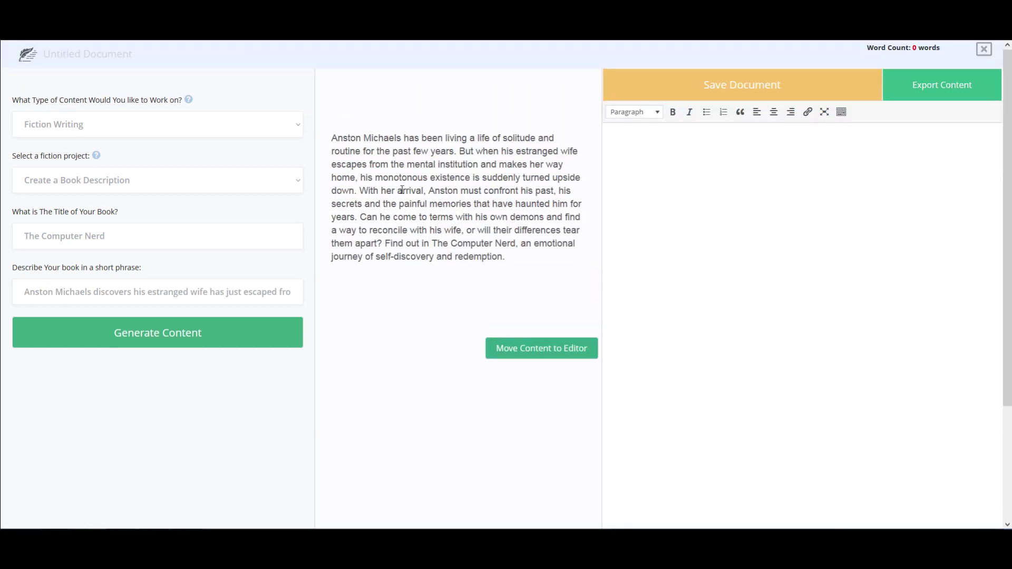
{"action": "left_click", "coordinate": [535, 356]}
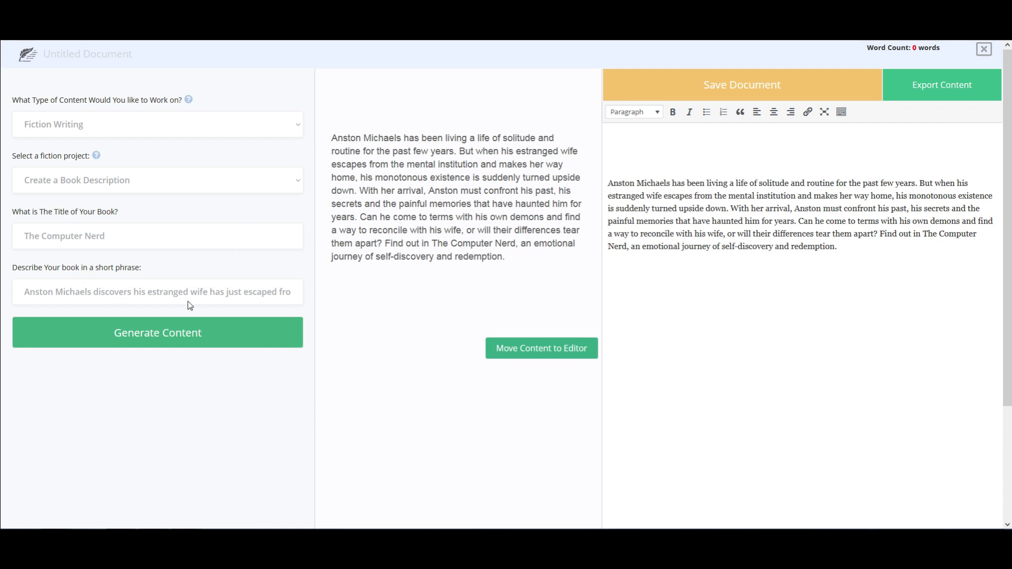
Extend the book phrase with 'in this domestic thriller about the past colliding with the present.' and generate a new description
{"action": "left_click", "coordinate": [217, 295]}
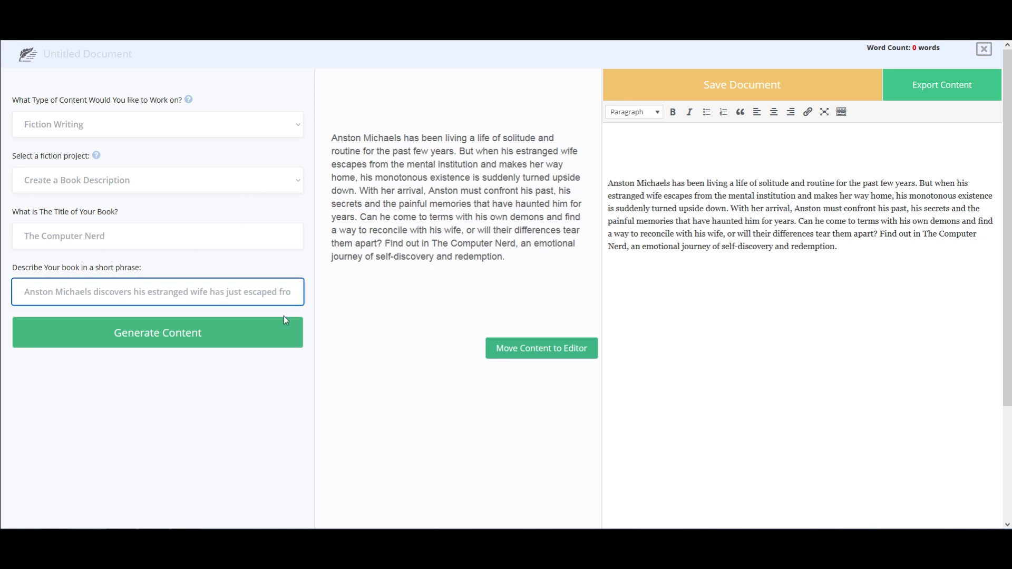
{"action": "left_click", "coordinate": [227, 292]}
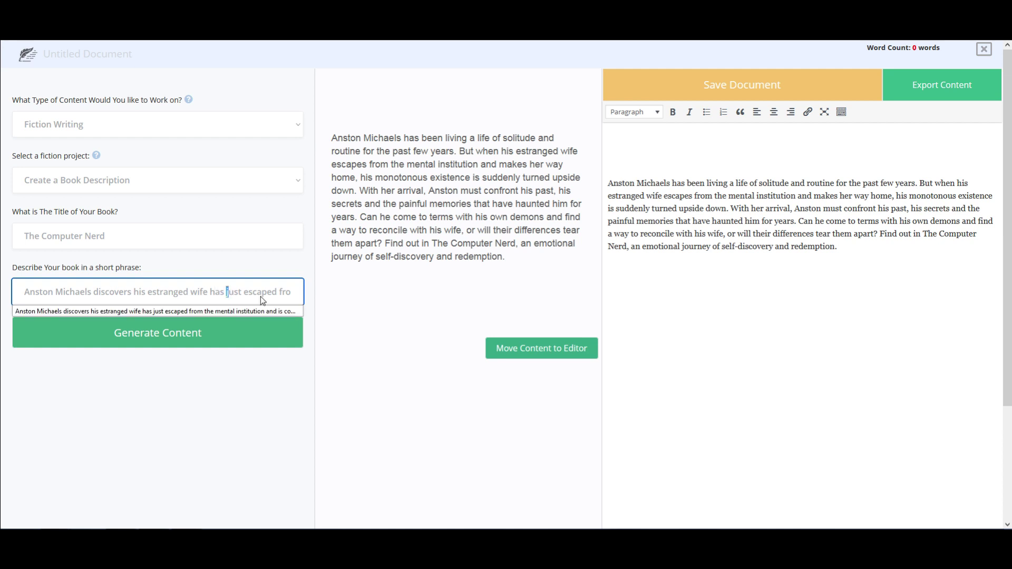
{"action": "key", "text": "Right"}
{"action": "key", "text": "Right"}
{"action": "key", "text": "Right"}
{"action": "key", "text": "Right"}
{"action": "key", "text": "Right"}
{"action": "key", "text": "Right"}
{"action": "key", "text": "Right"}
{"action": "key", "text": "Right"}
{"action": "key", "text": "Right"}
{"action": "key", "text": "Right"}
{"action": "key", "text": "Right"}
{"action": "key", "text": "Right"}
{"action": "key", "text": "Right"}
{"action": "key", "text": "Right"}
{"action": "key", "text": "Right"}
{"action": "key", "text": "Right"}
{"action": "key", "text": "Right"}
{"action": "key", "text": "Right"}
{"action": "key", "text": "Right"}
{"action": "key", "text": "Right"}
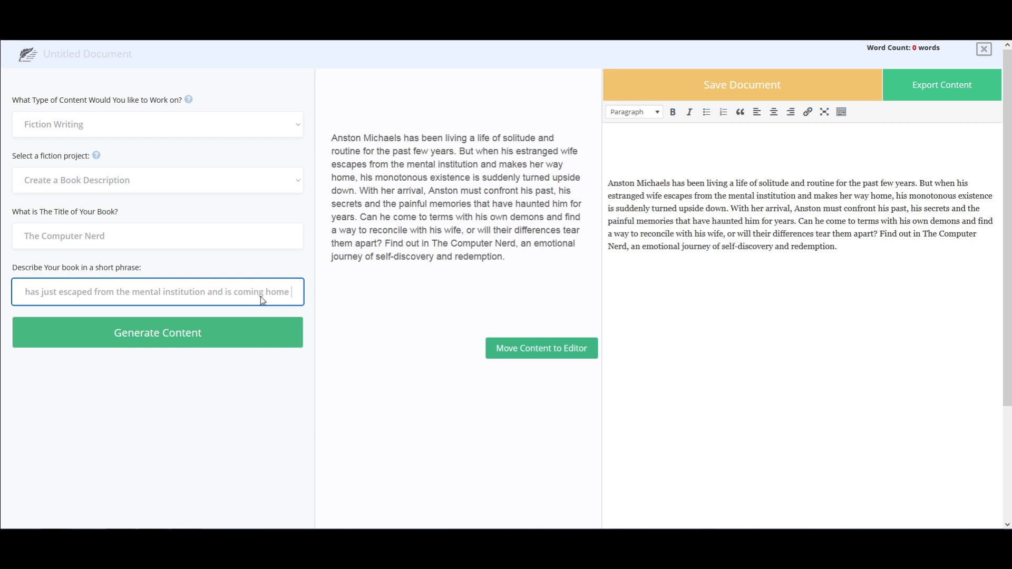
{"action": "key", "text": "BackSpace"}
{"action": "type", "text": "in this domestic"}
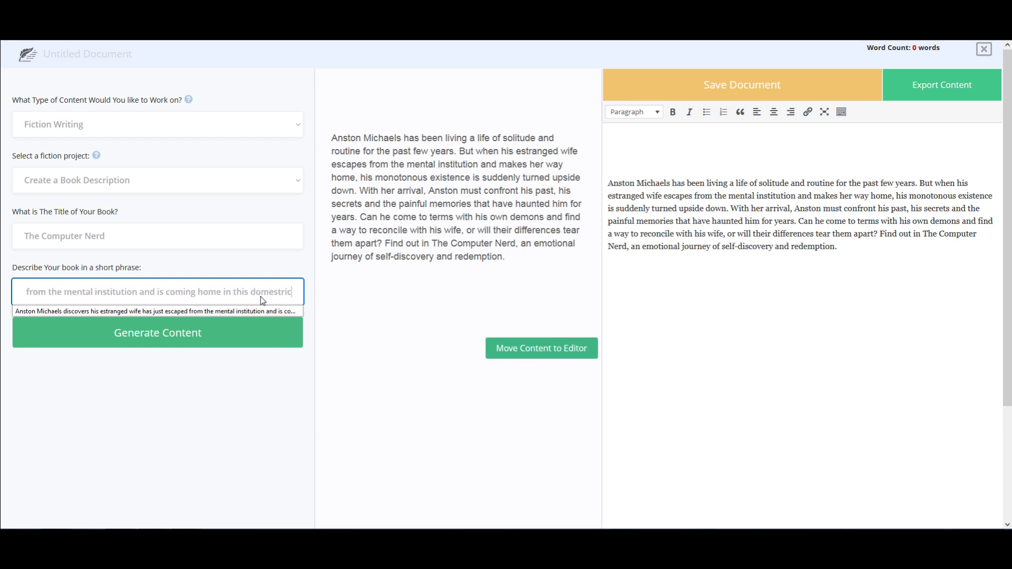
{"action": "type", "text": " thr"}
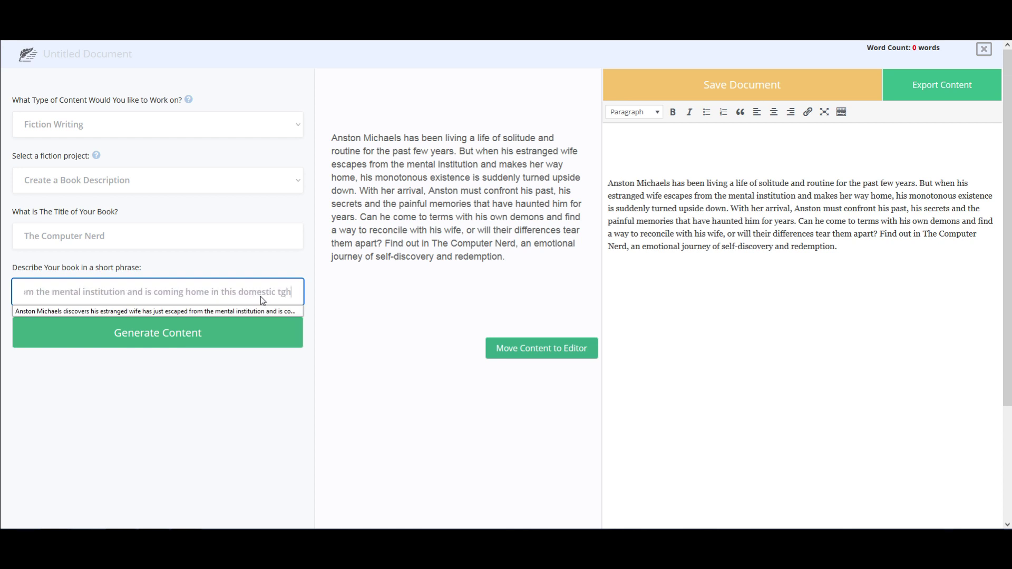
{"action": "type", "text": "ille"}
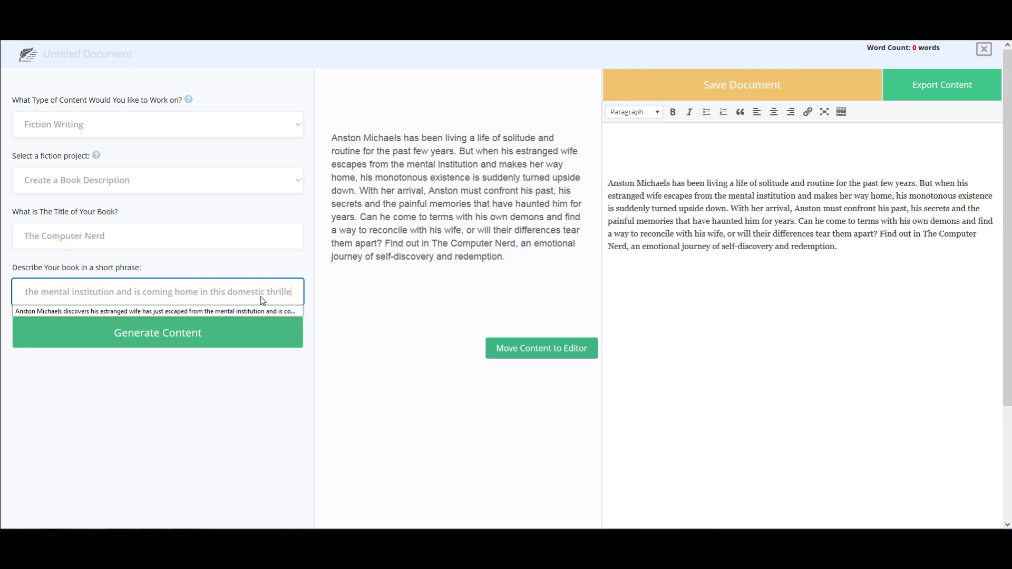
{"action": "type", "text": "r about the past colli"}
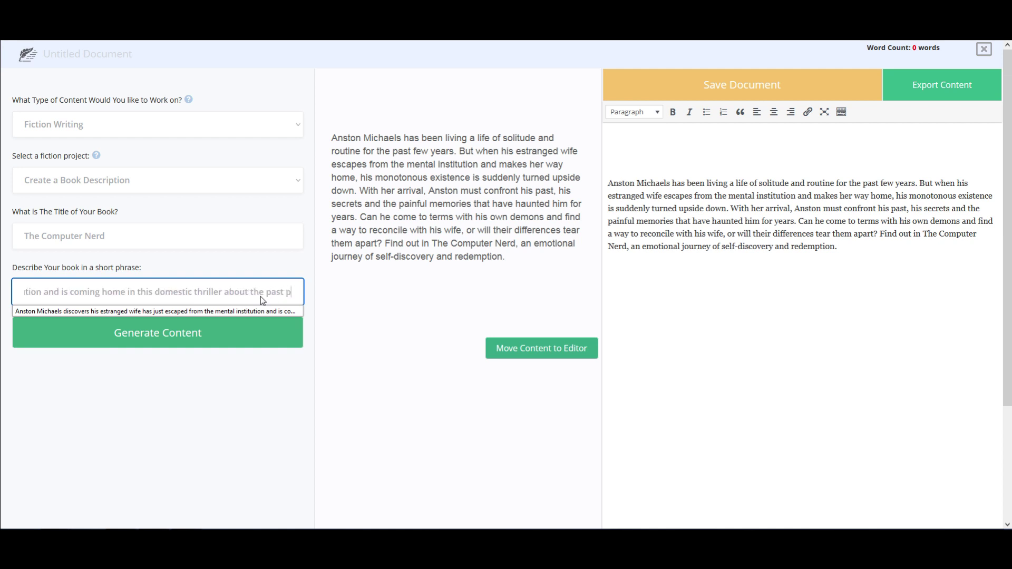
{"action": "type", "text": "ding wit"}
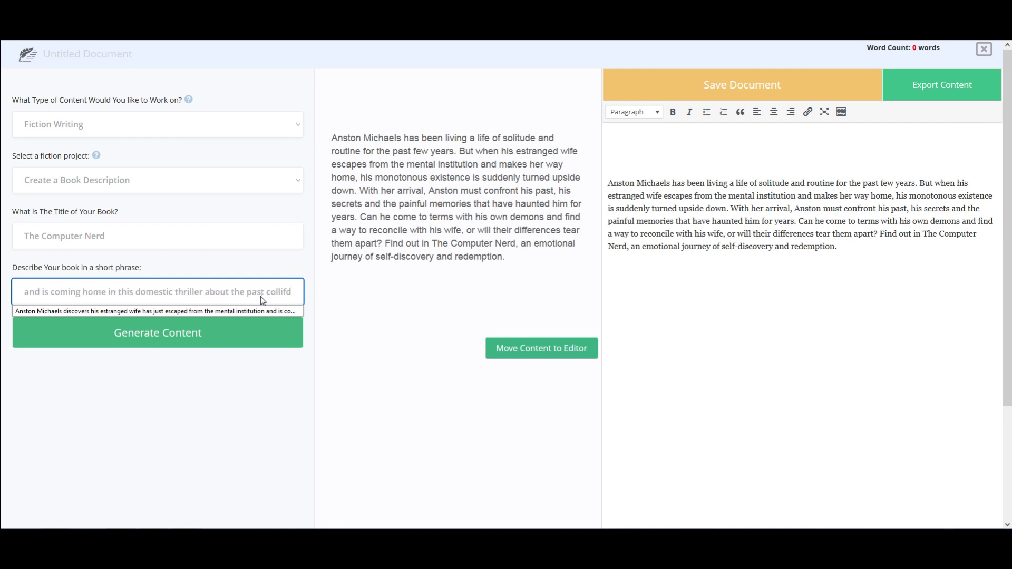
{"action": "type", "text": "h the present"}
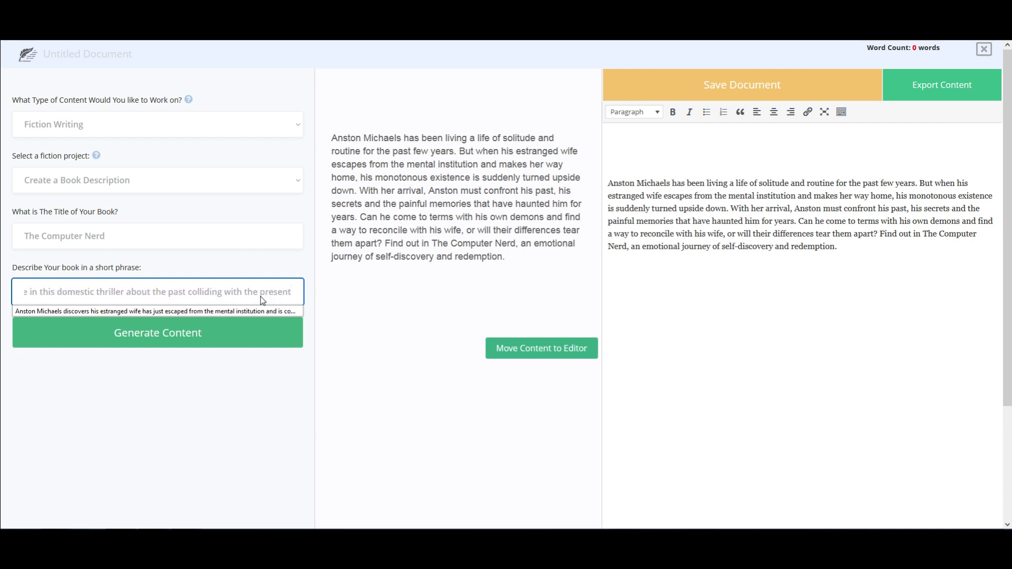
{"action": "type", "text": "."}
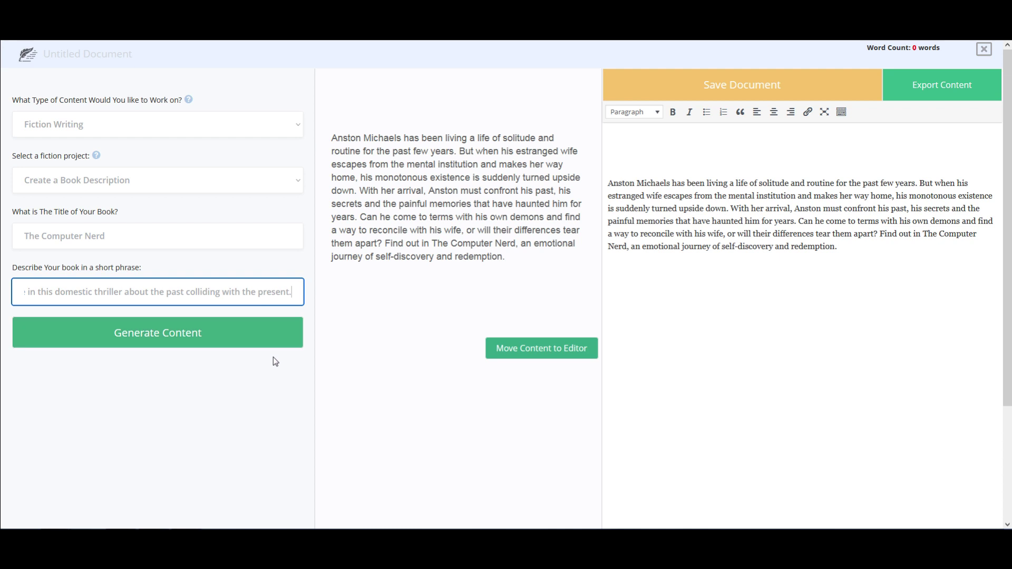
{"action": "left_click", "coordinate": [163, 334]}
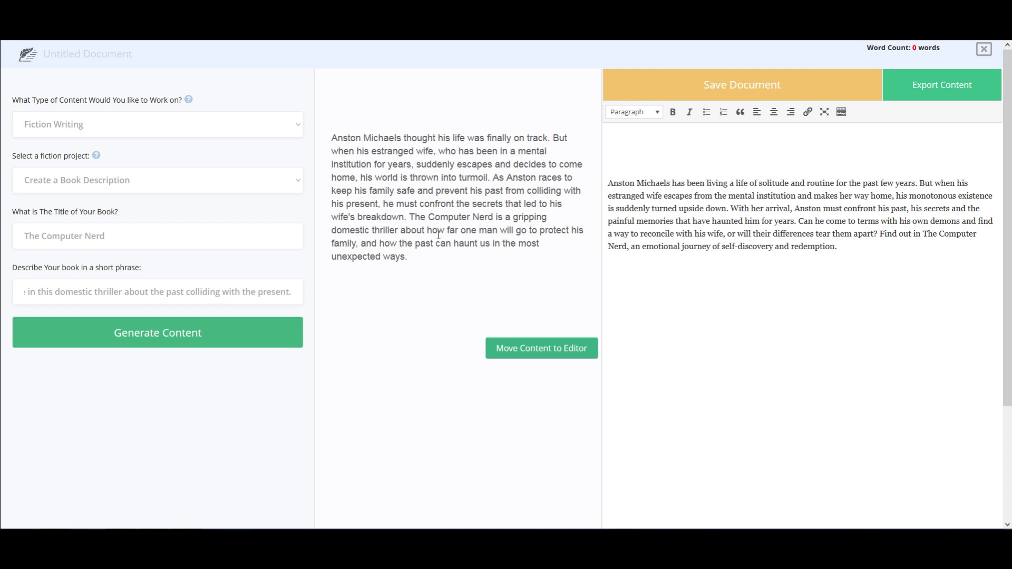
Add a **** separator line below the first description and append the newly generated description to the editor
{"action": "left_click", "coordinate": [843, 245]}
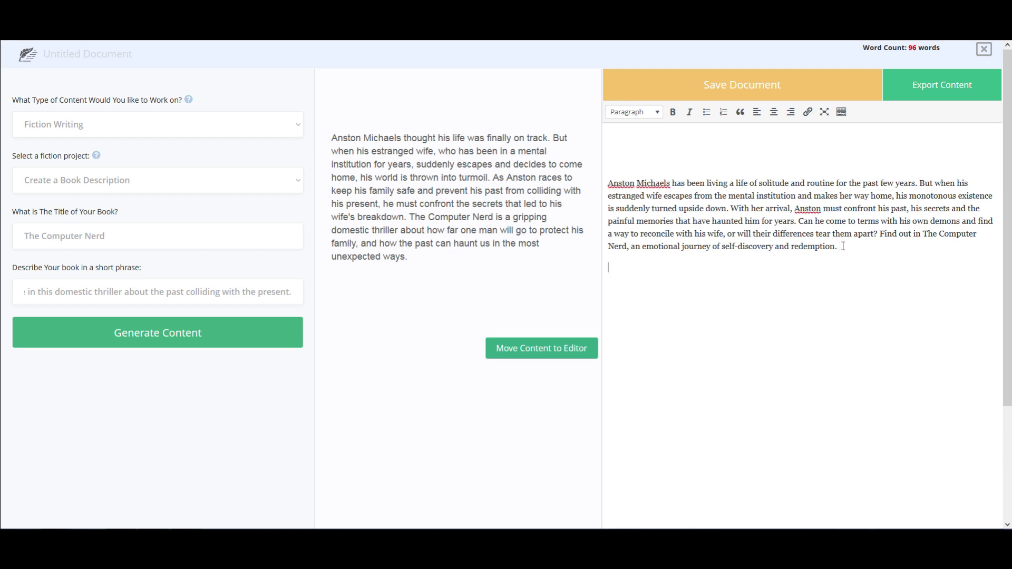
{"action": "key", "text": "Return"}
{"action": "type", "text": "****"}
{"action": "left_click", "coordinate": [525, 349]}
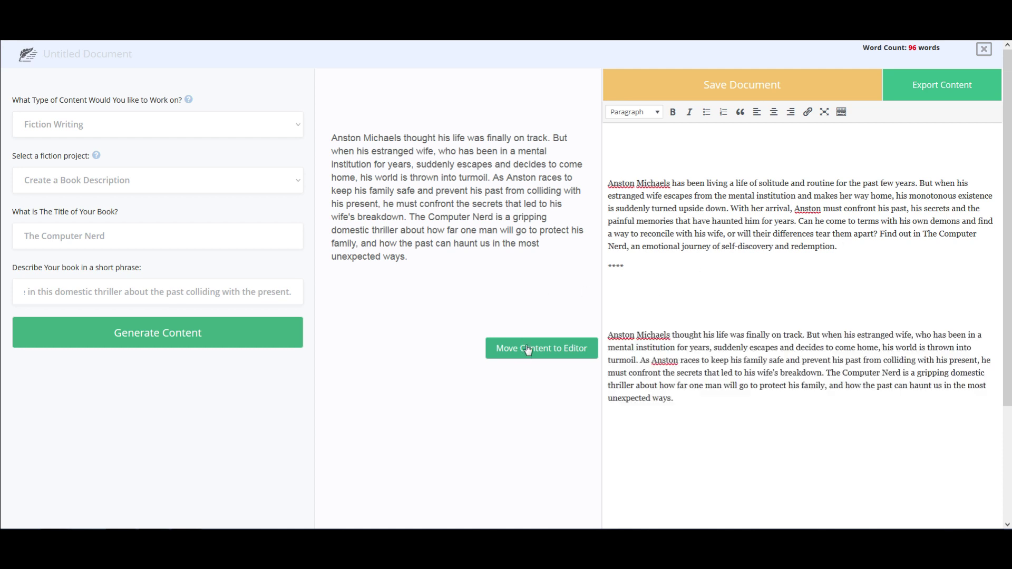
{"action": "left_click", "coordinate": [639, 306]}
Delete the extra blank line so the thriller description sits directly under the **** separator
{"action": "key", "text": "Delete"}
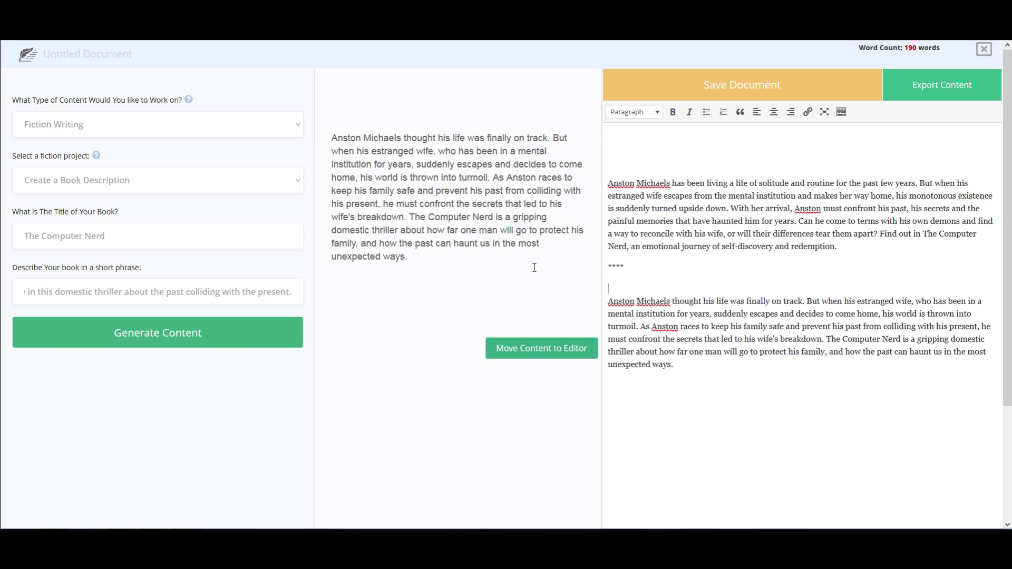
Rename the untitled document to 'The Computer Nerd Prompts' and reload the page
{"action": "left_click", "coordinate": [84, 58]}
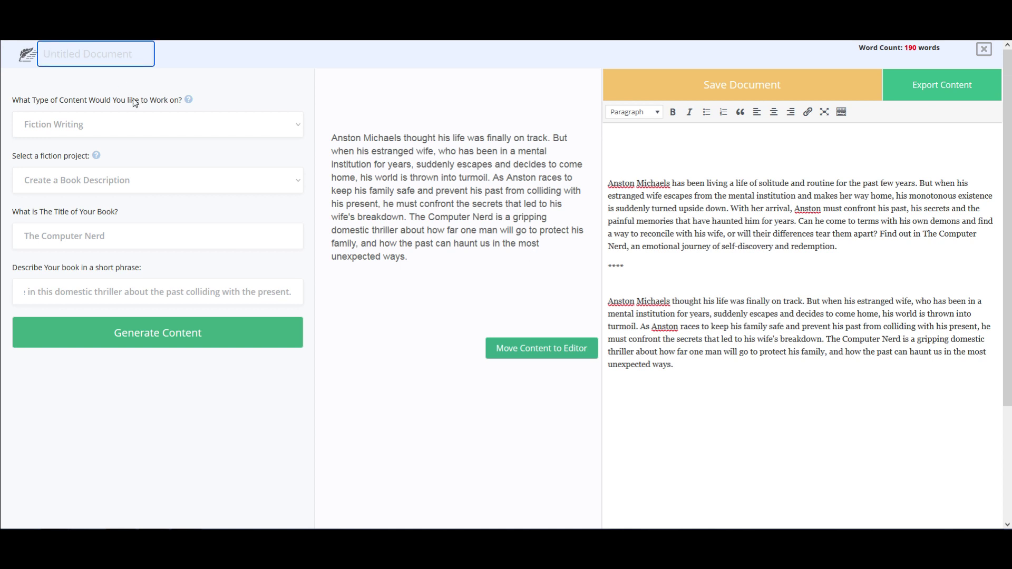
{"action": "type", "text": "The Computer Nerd d"}
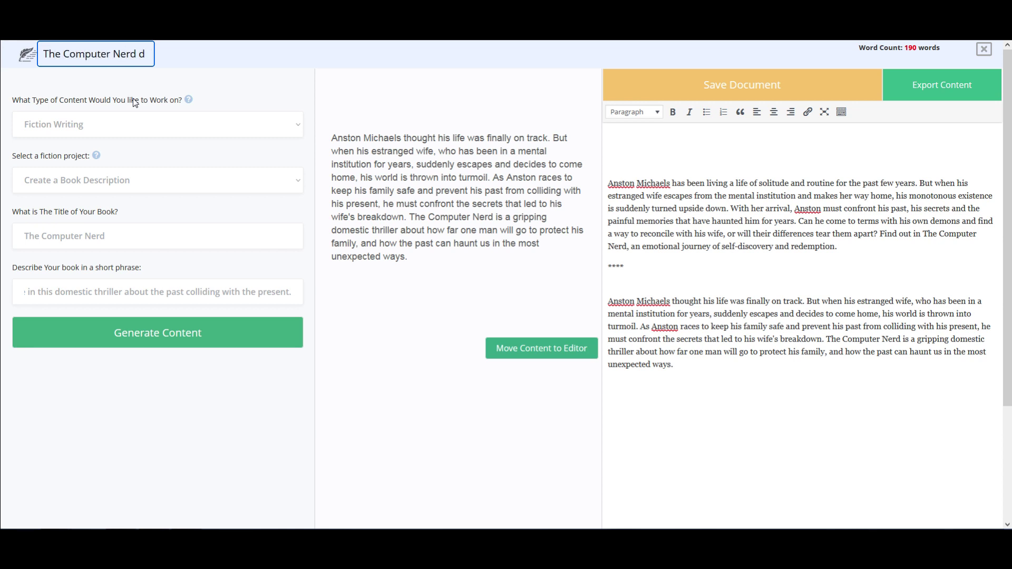
{"action": "type", "text": " Prison"}
{"action": "key", "text": "BackSpace"}
{"action": "key", "text": "BackSpace"}
{"action": "key", "text": "BackSpace"}
{"action": "key", "text": "BackSpace"}
{"action": "type", "text": "ompts"}
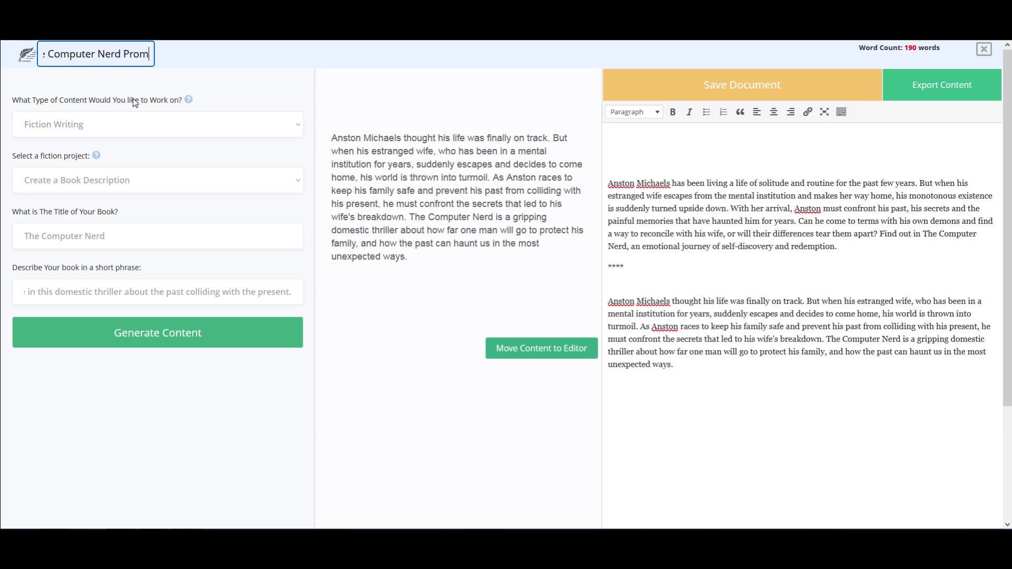
{"action": "left_click", "coordinate": [188, 62]}
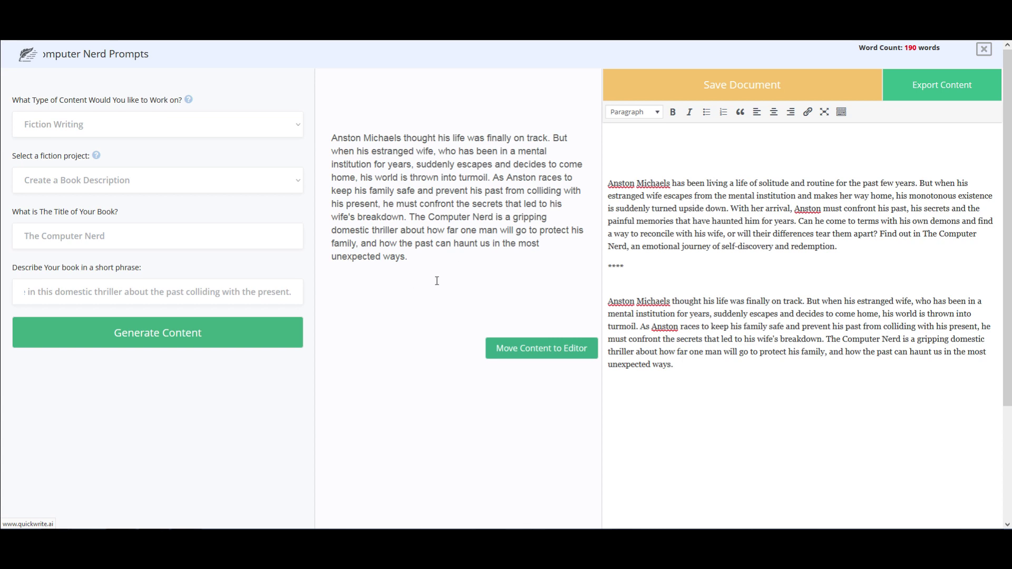
{"action": "key", "text": "F5"}
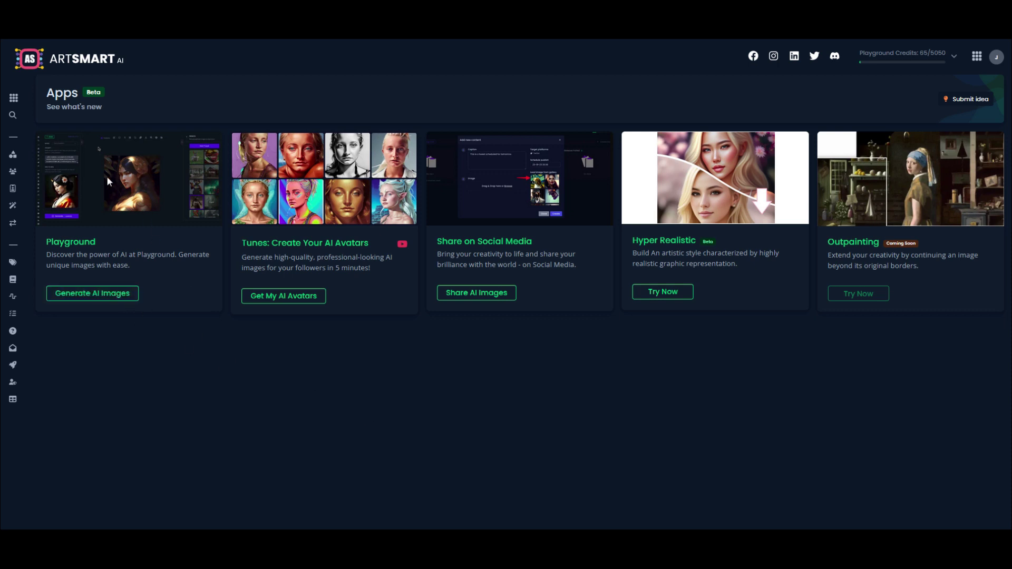
Launch the Playground image generator from the ArtSmart AI Apps page
{"action": "left_click", "coordinate": [105, 294]}
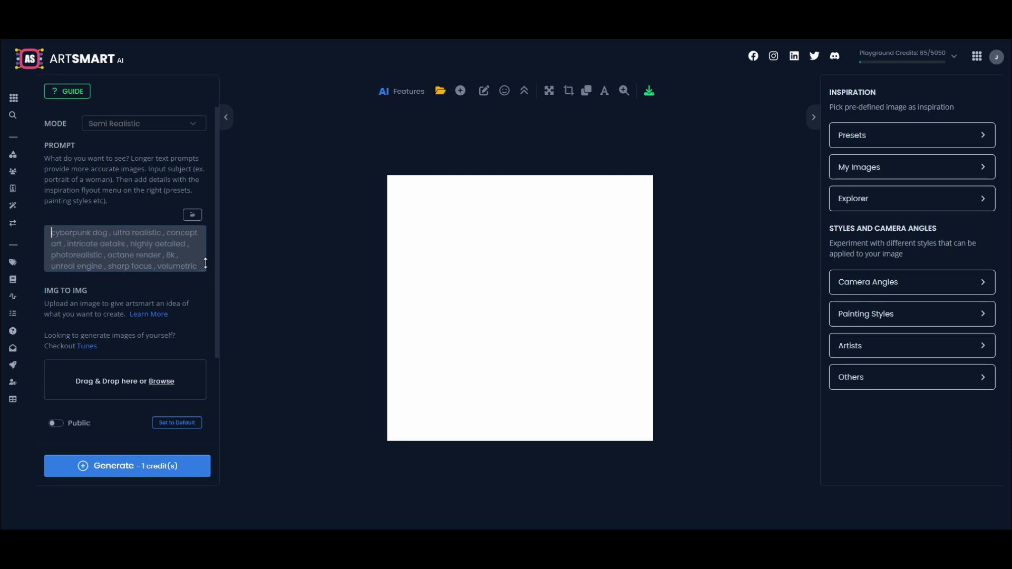
Make the prompt box slightly taller and switch the mode to Hyper Realistic [beta]
{"action": "mouse_move", "coordinate": [204, 269]}
{"action": "left_mouse_down"}
{"action": "mouse_move", "coordinate": [197, 331]}
{"action": "mouse_move", "coordinate": [196, 270]}
{"action": "mouse_move", "coordinate": [195, 285]}
{"action": "left_mouse_up"}
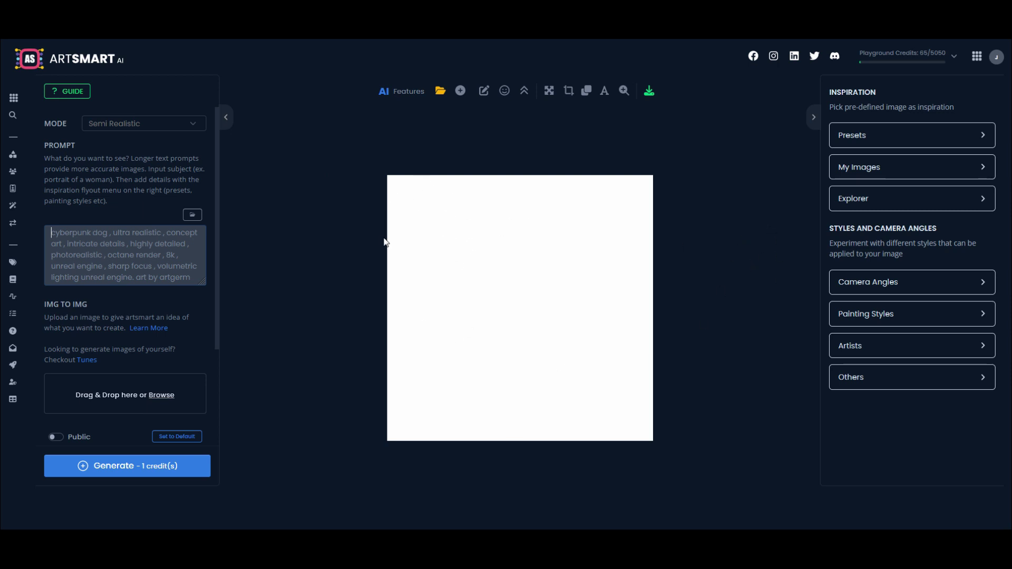
{"action": "left_click", "coordinate": [194, 123]}
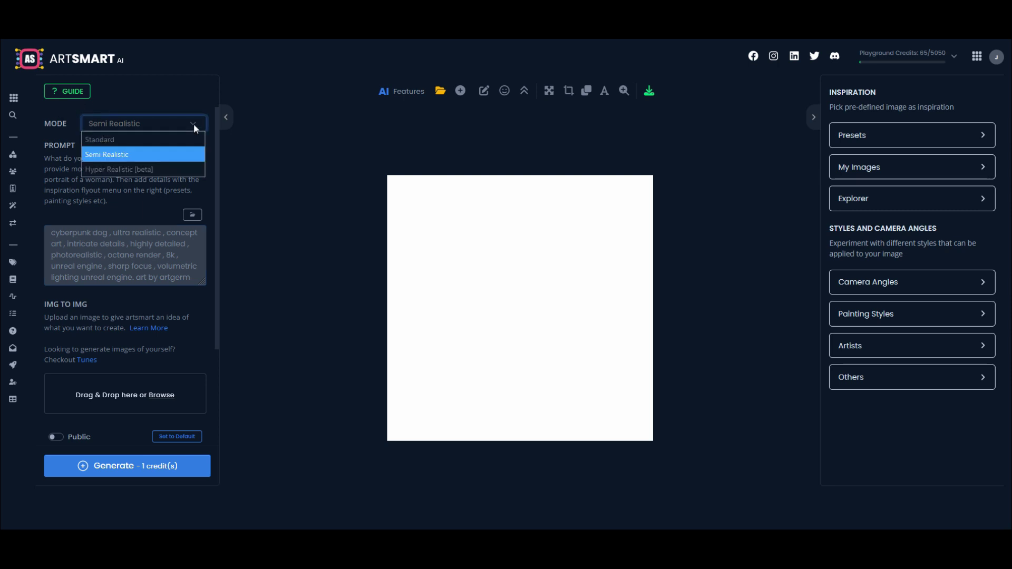
{"action": "left_click", "coordinate": [116, 169]}
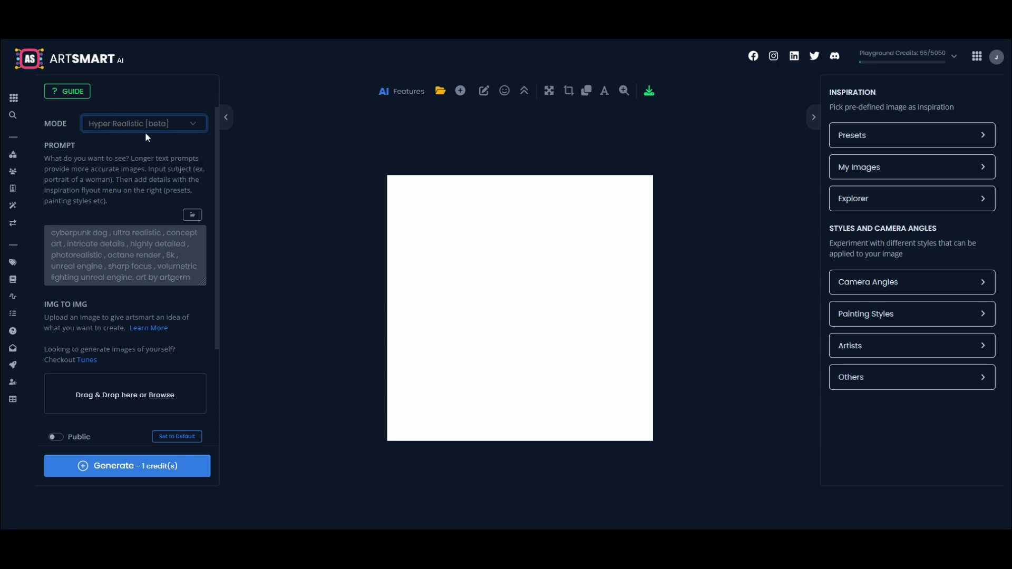
Enter the prompt 'speedboat riding on a lava wave, on a sunny day in Hawaii, with a beach background'
{"action": "left_click", "coordinate": [65, 237]}
{"action": "type", "text": "bo"}
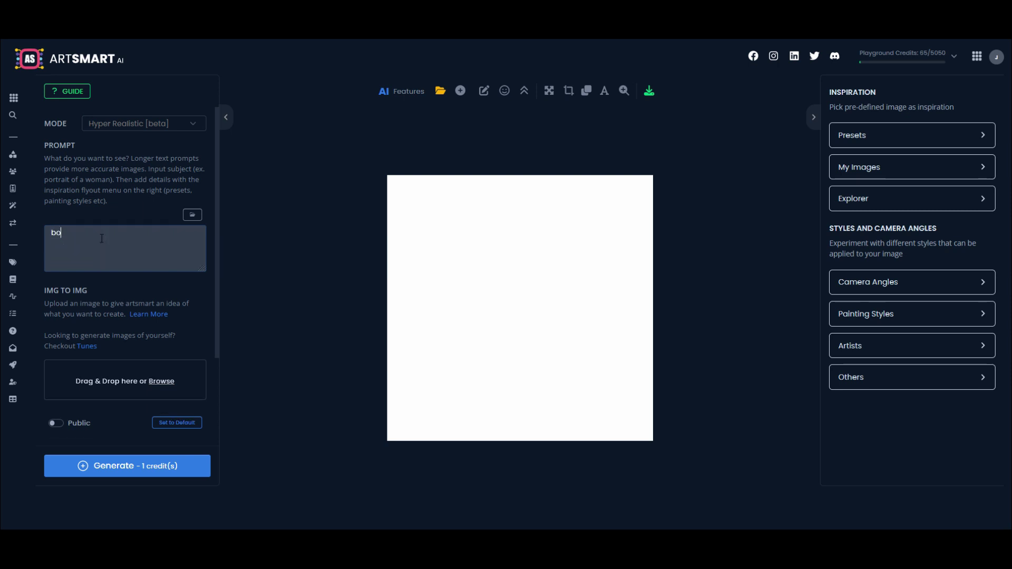
{"action": "type", "text": "at riding on  a la"}
{"action": "key", "text": "BackSpace"}
{"action": "left_click", "coordinate": [102, 238]}
{"action": "key", "text": "Delete"}
{"action": "type", "text": "ava wave"}
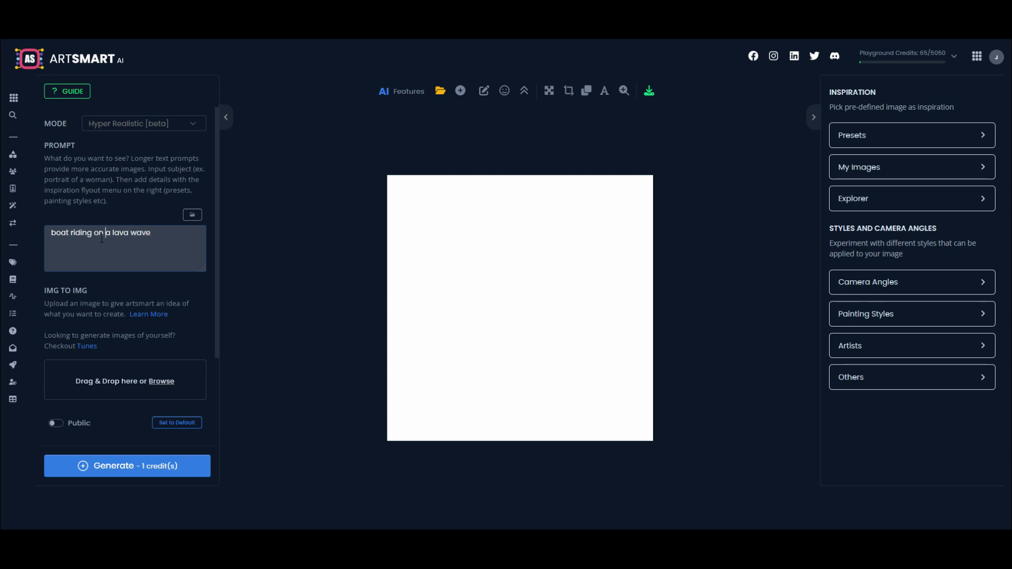
{"action": "key", "text": "Home"}
{"action": "type", "text": "speed"}
{"action": "type", "text": ", on a sunny day in Hawaii"}
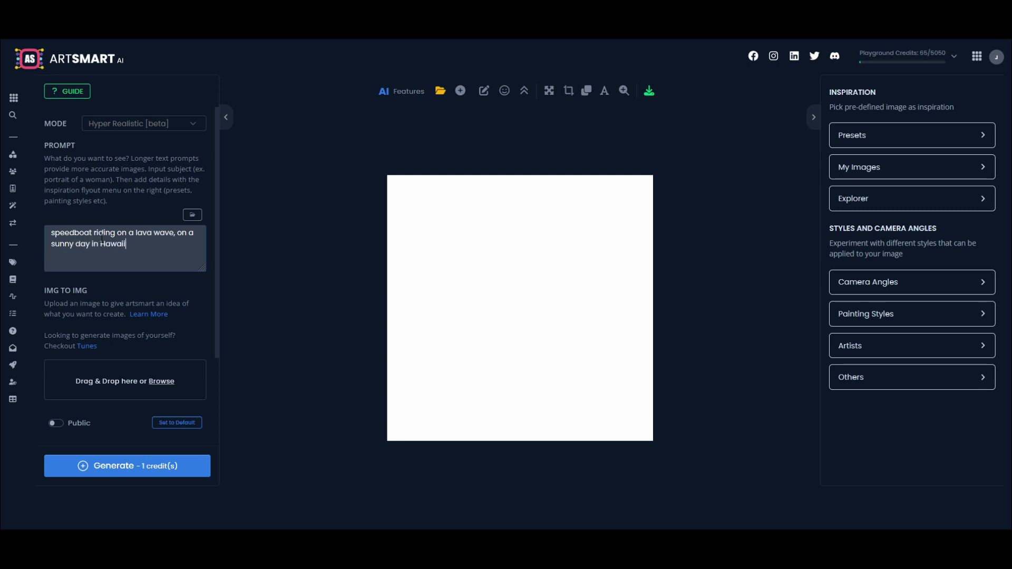
{"action": "type", "text": ", "}
{"action": "type", "text": "with a be"}
{"action": "type", "text": "acj bea"}
{"action": "key", "text": "BackSpace"}
{"action": "key", "text": "BackSpace"}
{"action": "key", "text": "BackSpace"}
{"action": "type", "text": "background"}
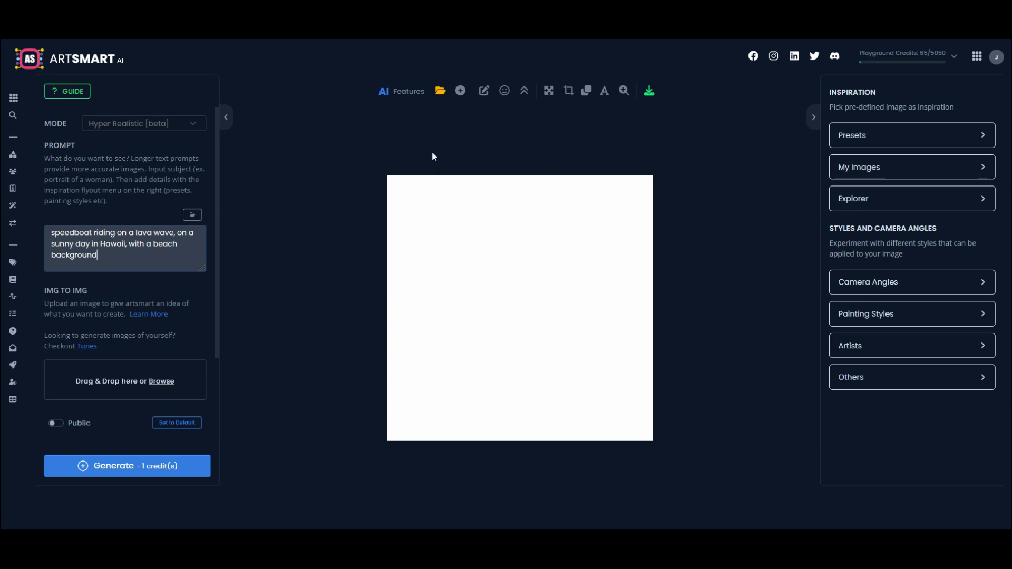
Browse the Inspiration Presets and apply the Landscape preset, adding its scenic and cinematic terms to the prompt
{"action": "left_click", "coordinate": [930, 135]}
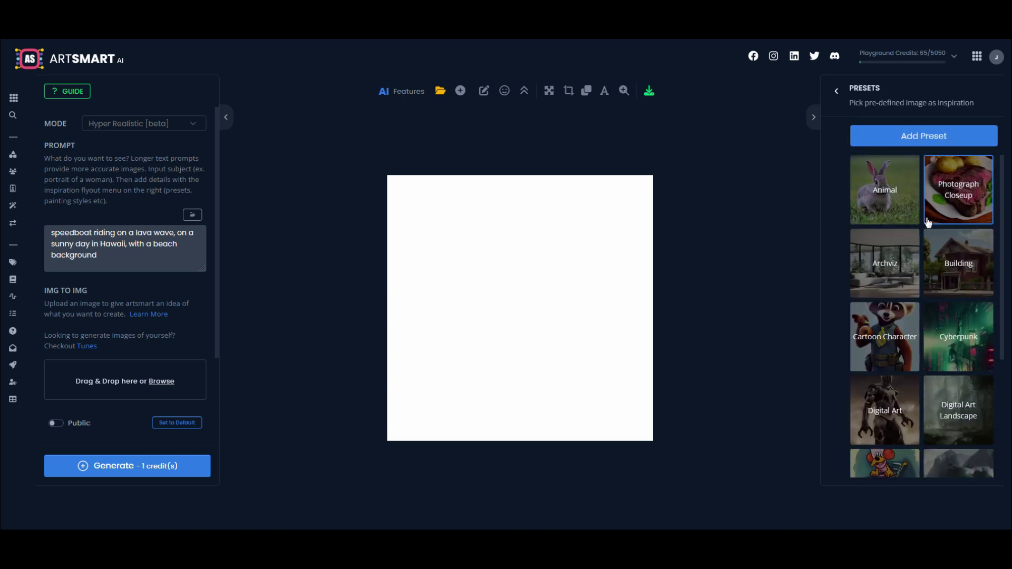
{"action": "scroll", "coordinate": [941, 387], "scroll_direction": "down", "scroll_amount": 3}
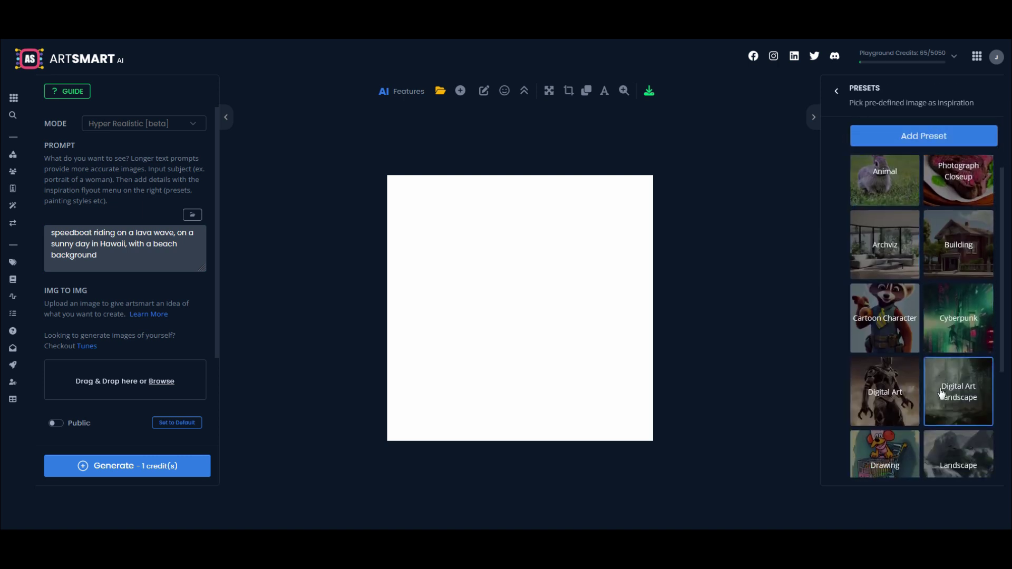
{"action": "scroll", "coordinate": [944, 392], "scroll_direction": "down", "scroll_amount": 5}
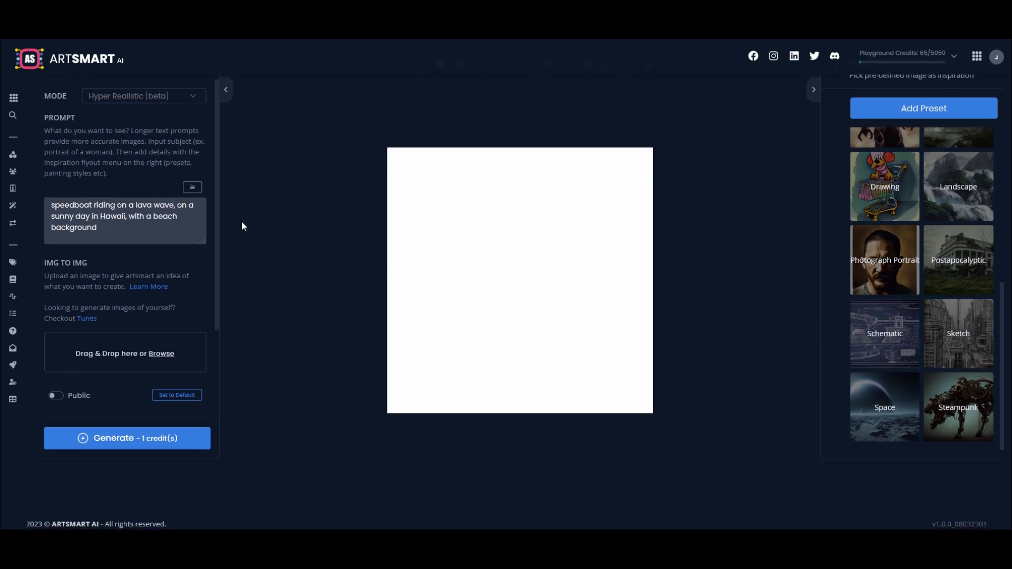
{"action": "scroll", "coordinate": [899, 293], "scroll_direction": "up", "scroll_amount": 3}
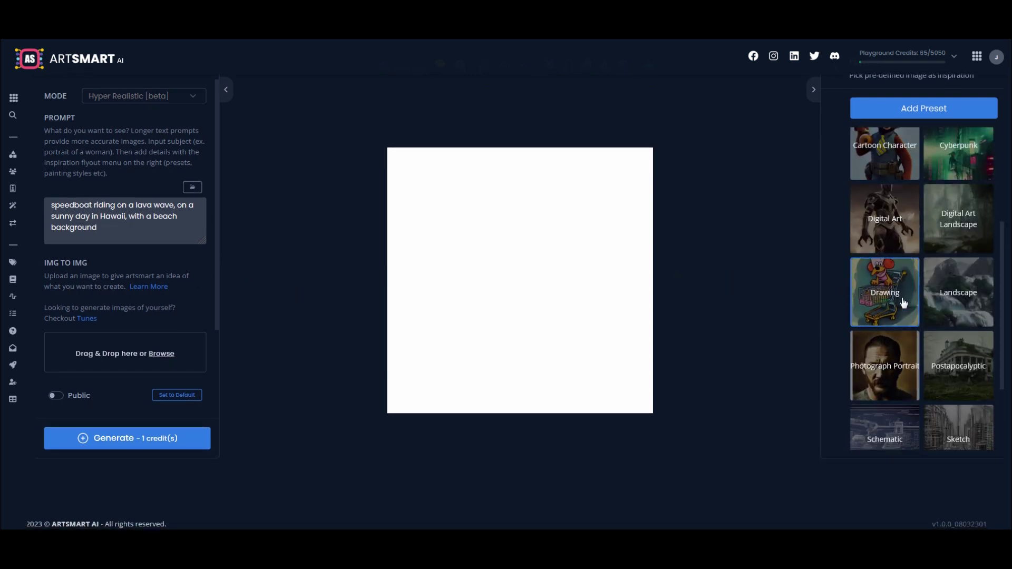
{"action": "scroll", "coordinate": [903, 348], "scroll_direction": "up", "scroll_amount": 2}
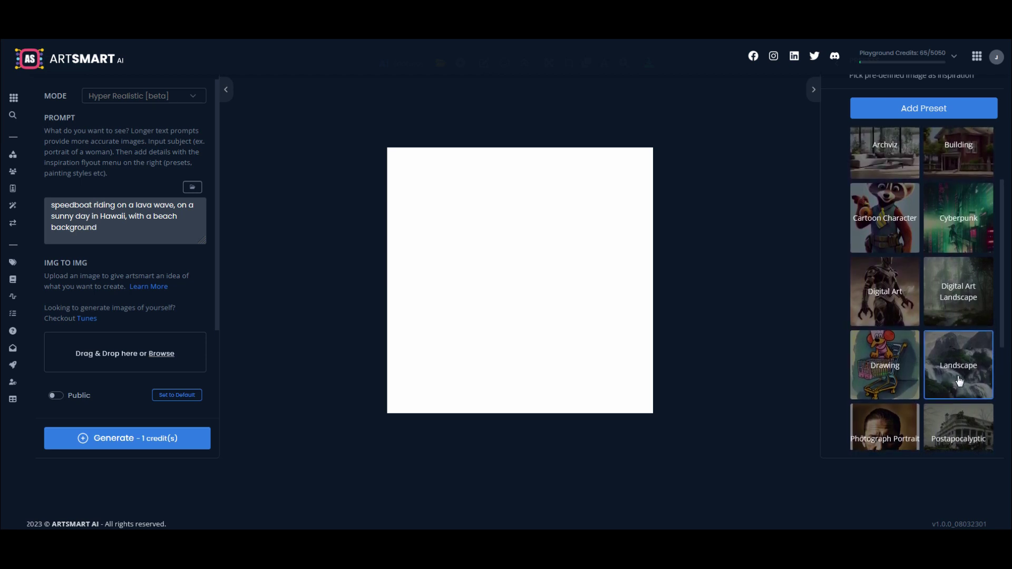
{"action": "left_click", "coordinate": [959, 384]}
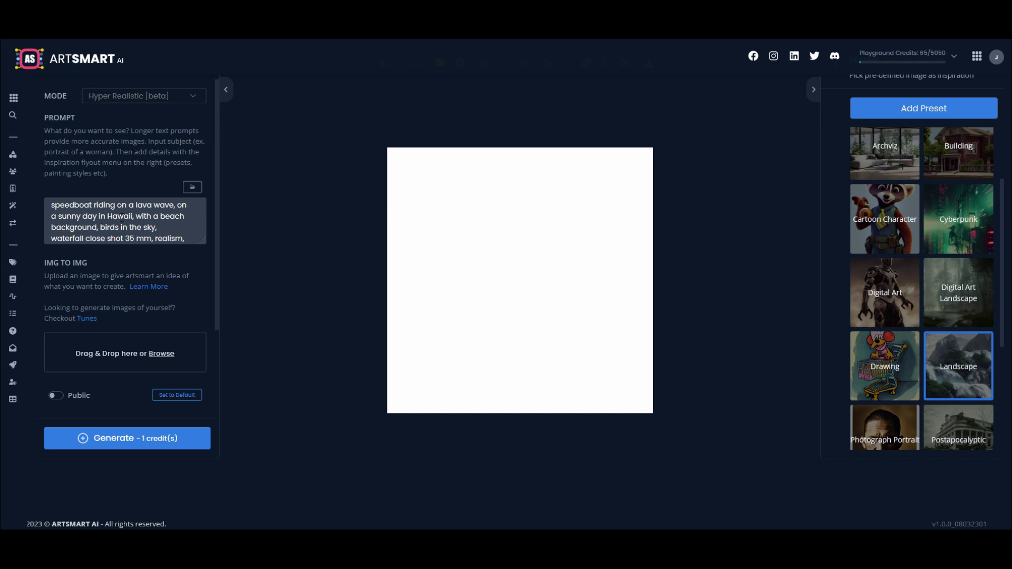
{"action": "scroll", "coordinate": [123, 219], "scroll_direction": "down", "scroll_amount": 10}
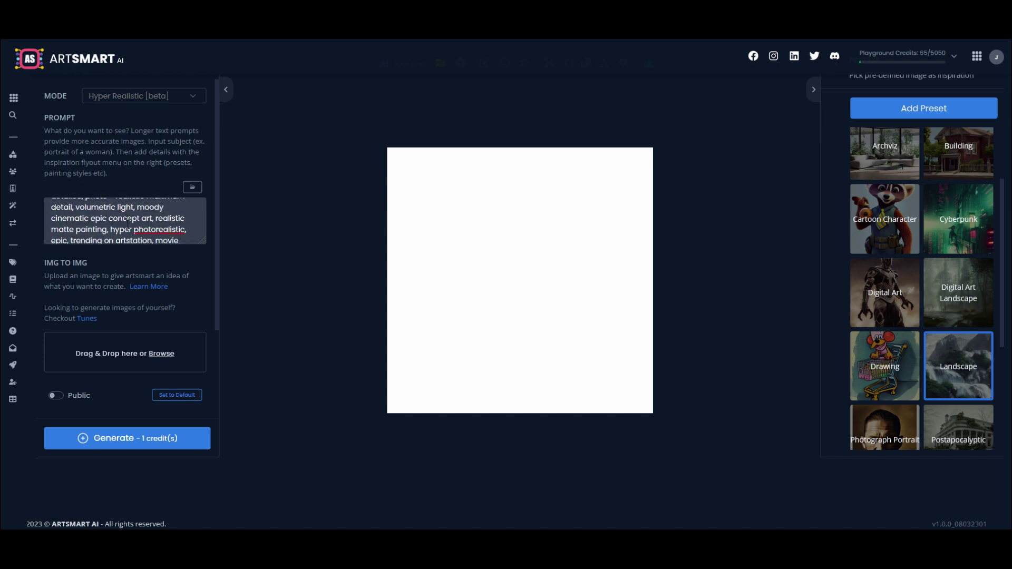
{"action": "scroll", "coordinate": [923, 263], "scroll_direction": "up", "scroll_amount": 5}
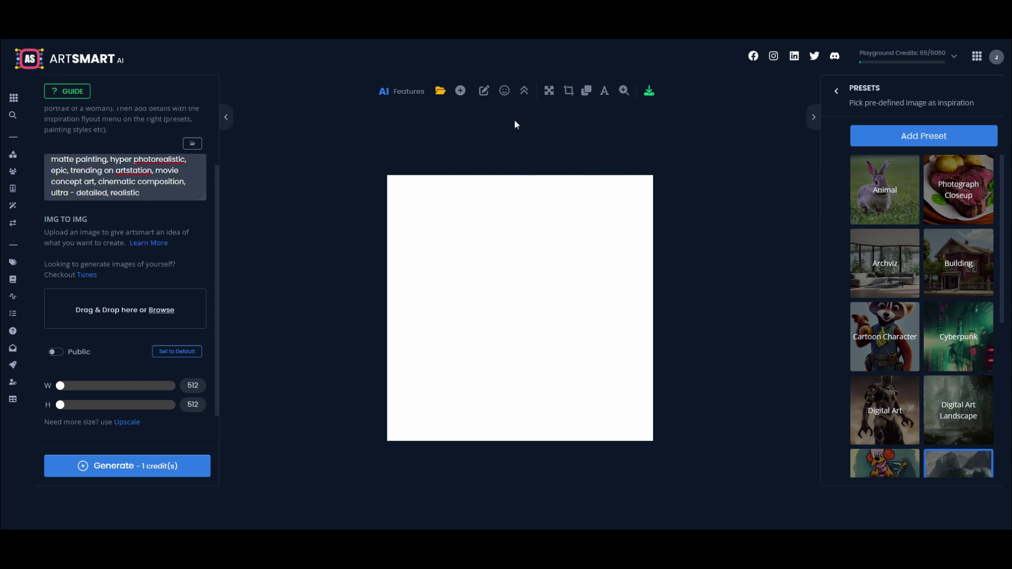
Look through the community Explorer, then bring up the Camera Angles options
{"action": "left_click", "coordinate": [835, 91]}
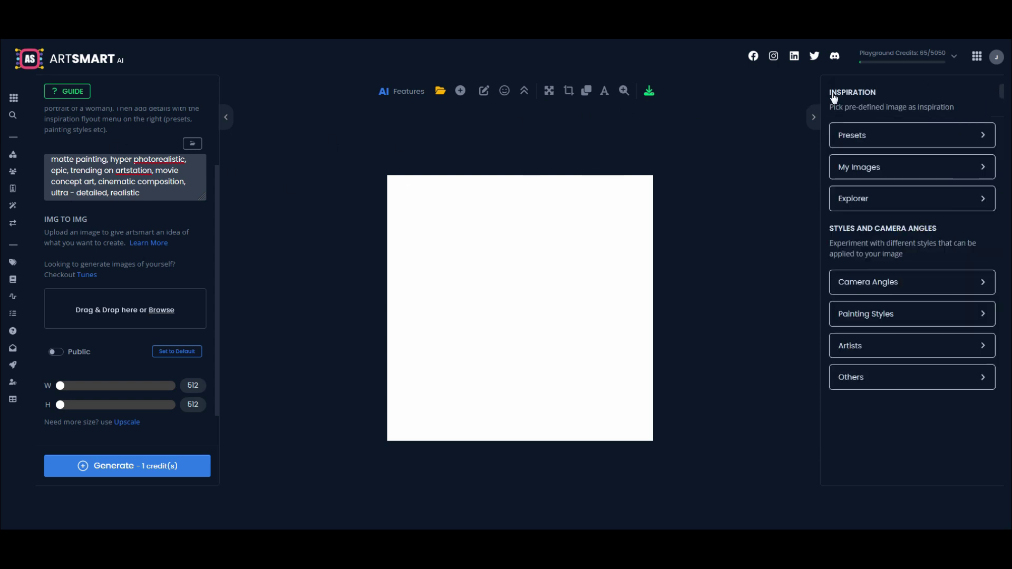
{"action": "left_click", "coordinate": [926, 202]}
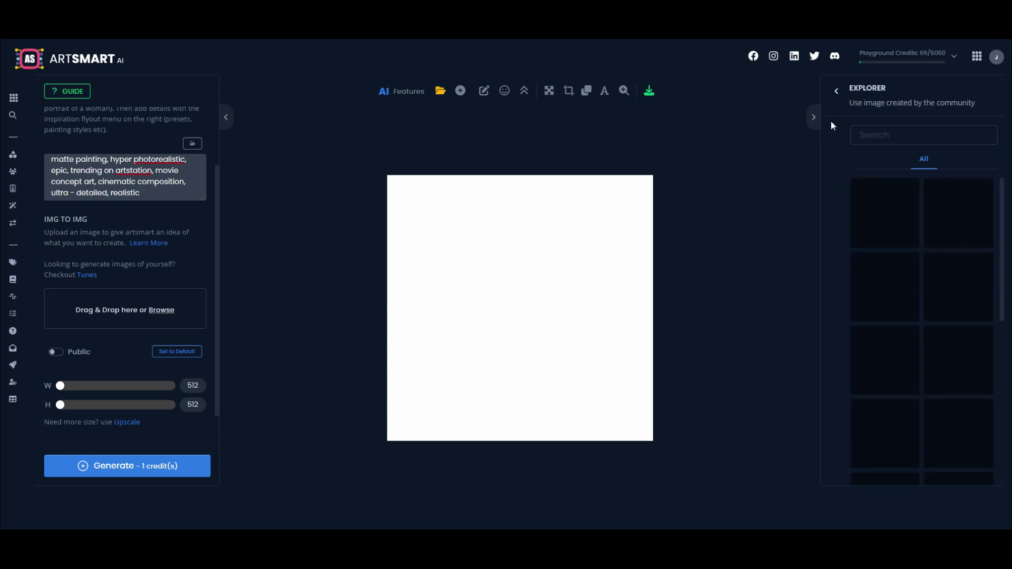
{"action": "left_click", "coordinate": [837, 91]}
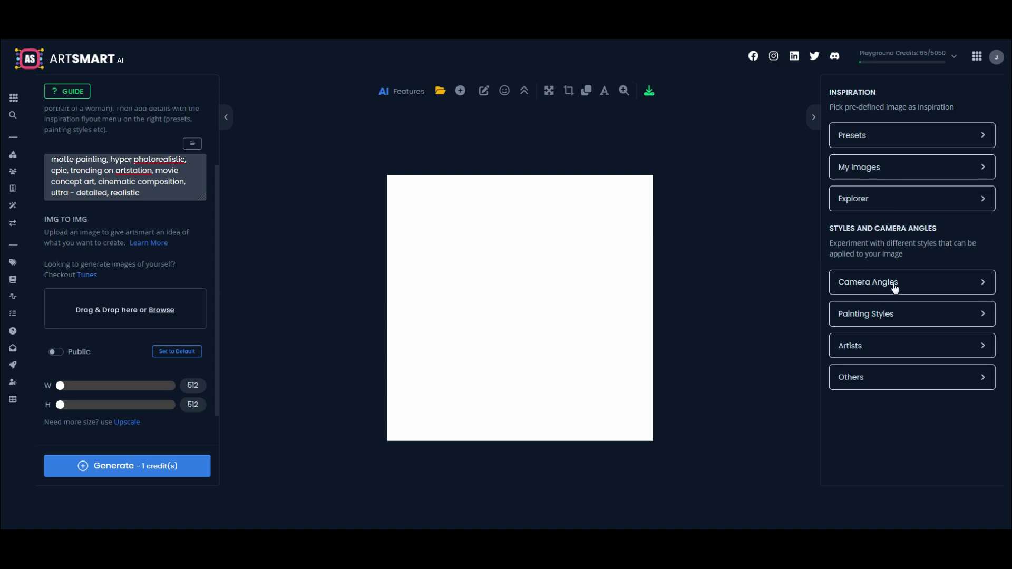
{"action": "left_click", "coordinate": [894, 288]}
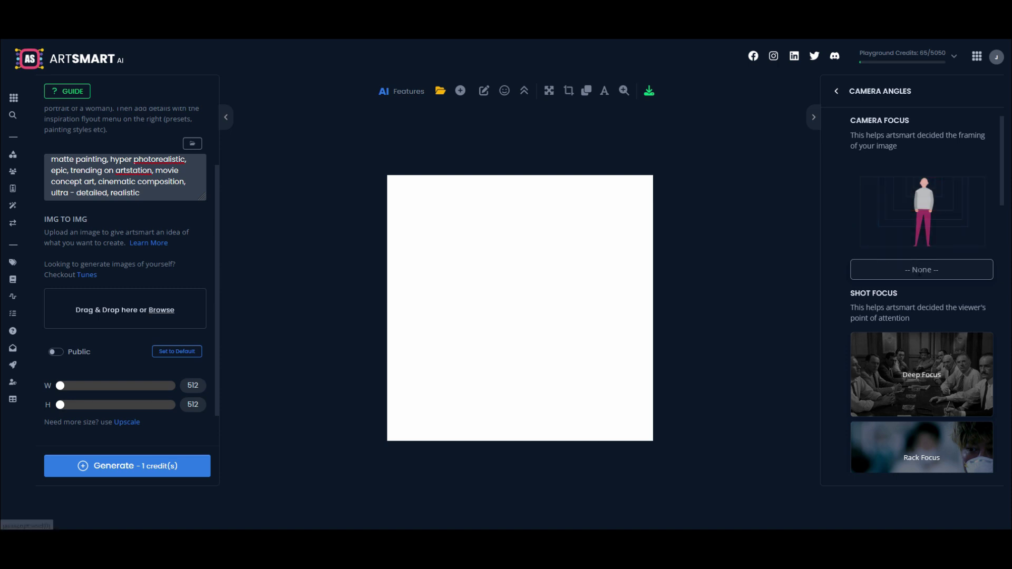
Add Medium Full Shot framing and Deep Focus shot focus to the prompt
{"action": "left_click", "coordinate": [898, 232]}
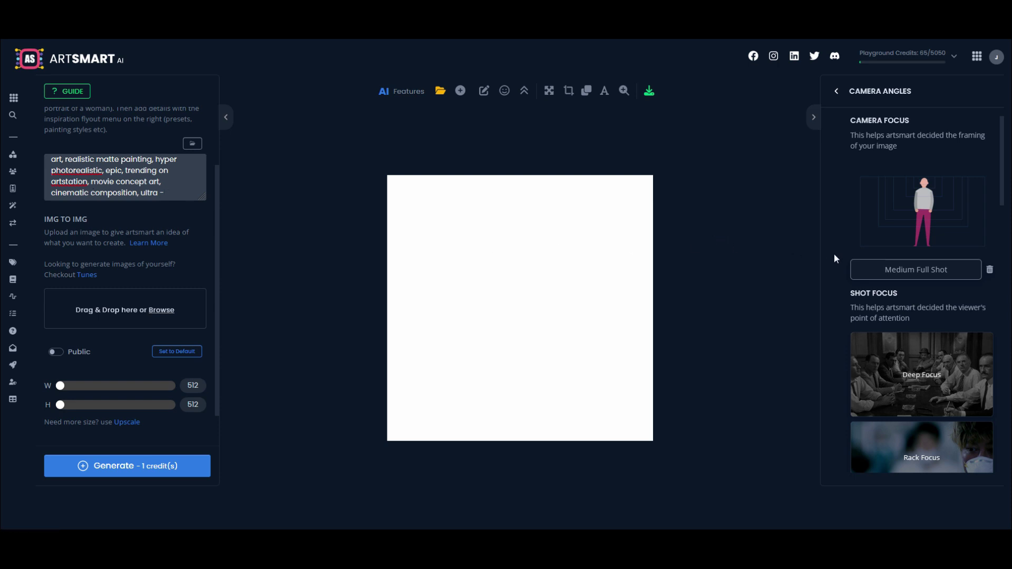
{"action": "scroll", "coordinate": [896, 340], "scroll_direction": "down", "scroll_amount": 8}
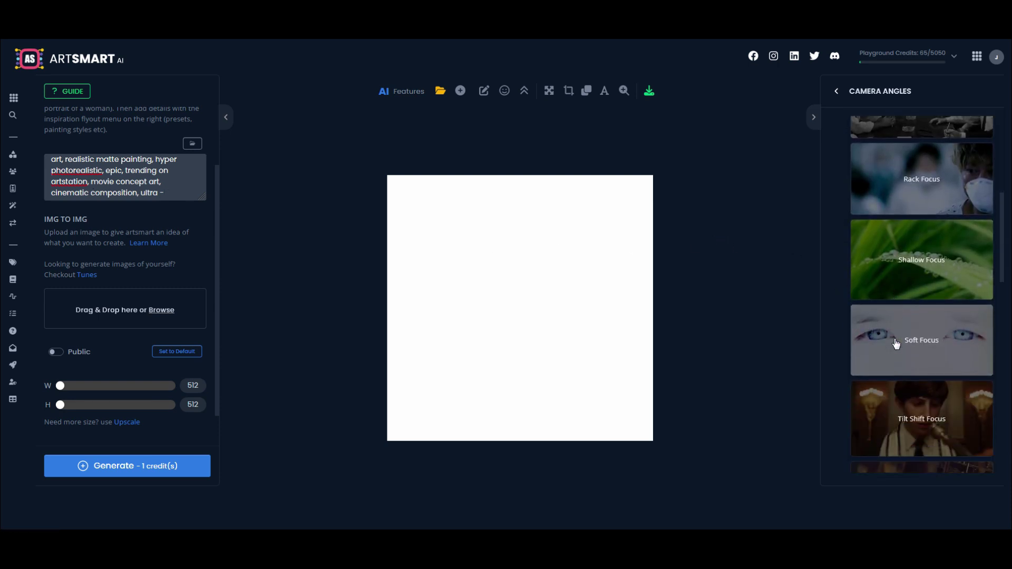
{"action": "scroll", "coordinate": [899, 344], "scroll_direction": "down", "scroll_amount": 3}
{"action": "scroll", "coordinate": [904, 345], "scroll_direction": "up", "scroll_amount": 3}
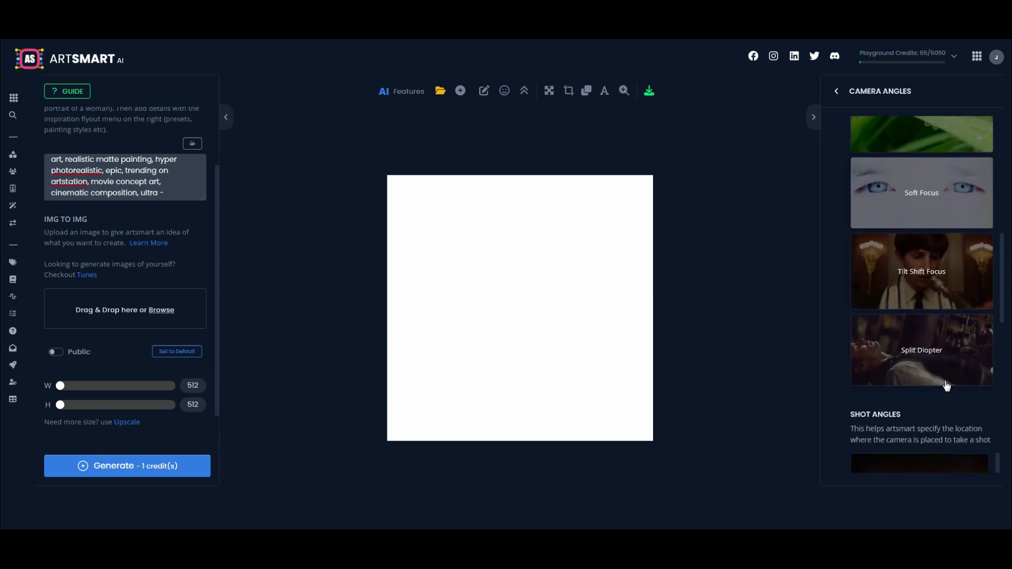
{"action": "scroll", "coordinate": [947, 385], "scroll_direction": "up", "scroll_amount": 3}
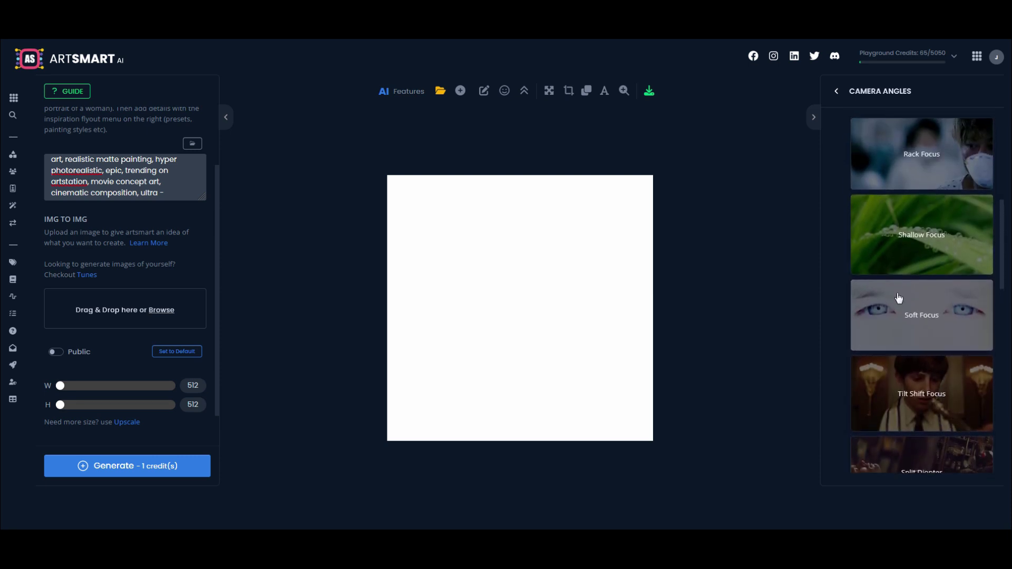
{"action": "scroll", "coordinate": [896, 369], "scroll_direction": "up", "scroll_amount": 5}
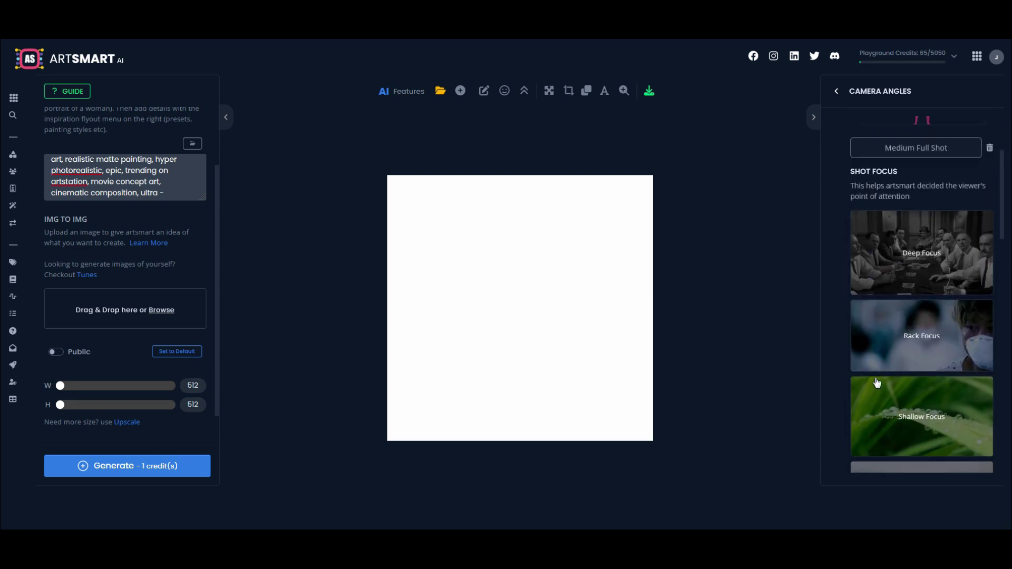
{"action": "left_click", "coordinate": [884, 248]}
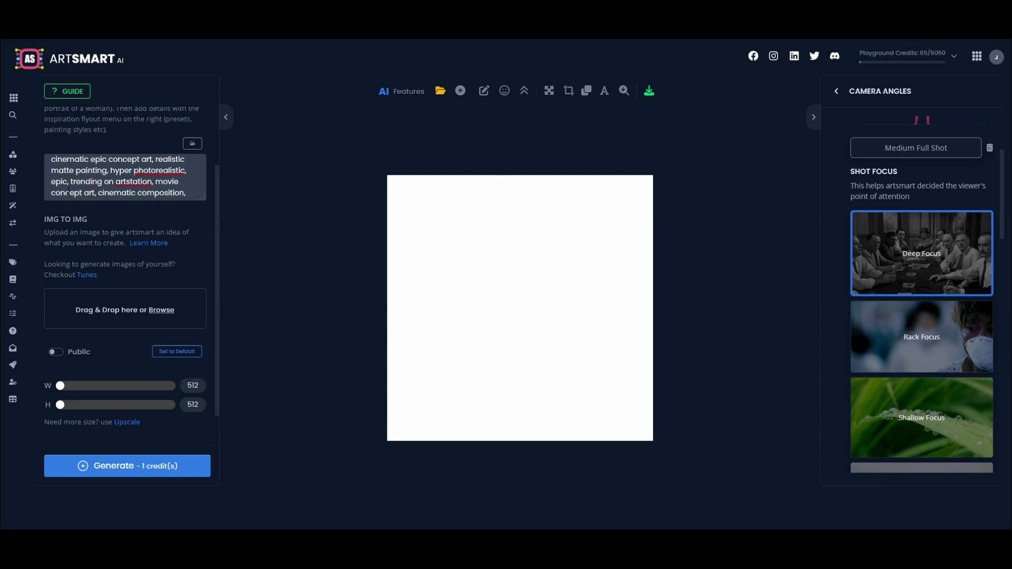
Add the Eye Level Shot camera angle from the Shot Angles list
{"action": "scroll", "coordinate": [911, 274], "scroll_direction": "down", "scroll_amount": 5}
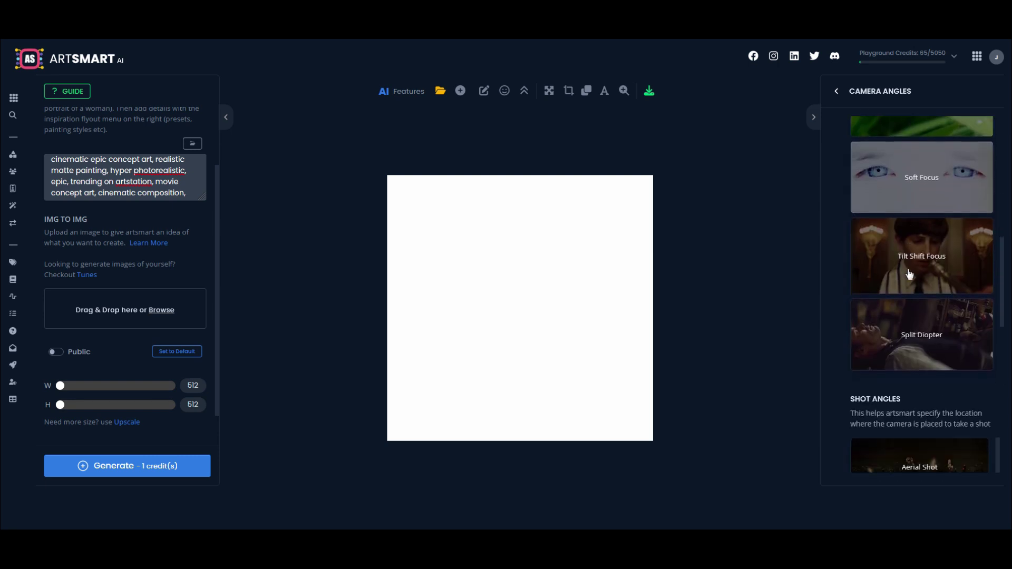
{"action": "scroll", "coordinate": [846, 248], "scroll_direction": "down", "scroll_amount": 5}
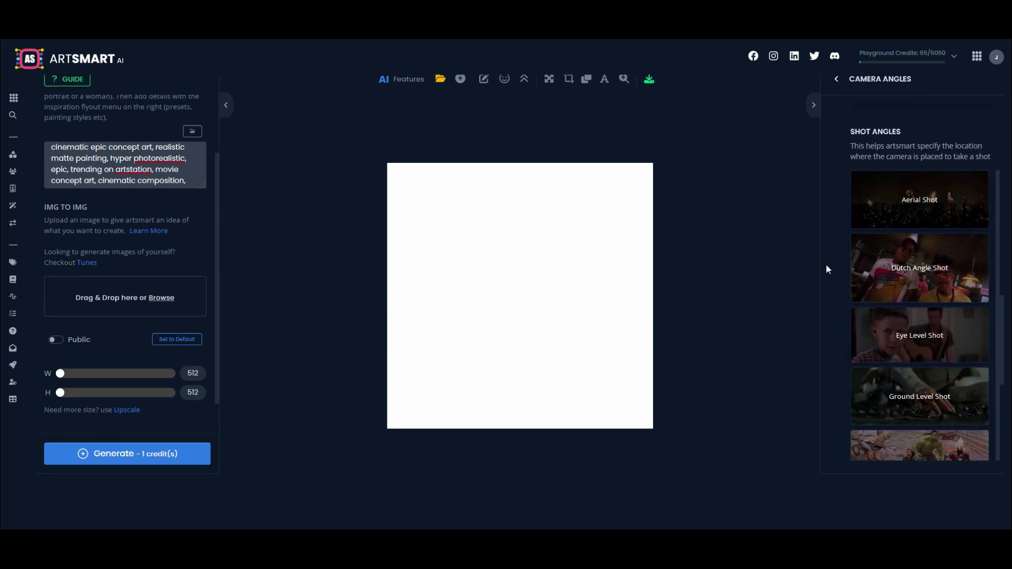
{"action": "scroll", "coordinate": [846, 262], "scroll_direction": "down", "scroll_amount": 3}
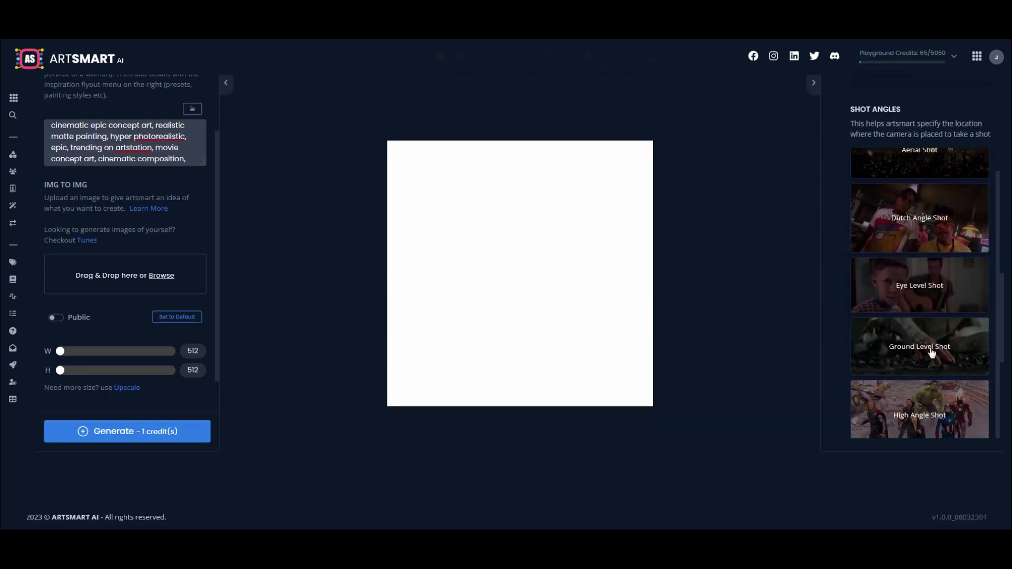
{"action": "scroll", "coordinate": [932, 352], "scroll_direction": "down", "scroll_amount": 4}
{"action": "scroll", "coordinate": [946, 345], "scroll_direction": "down", "scroll_amount": 4}
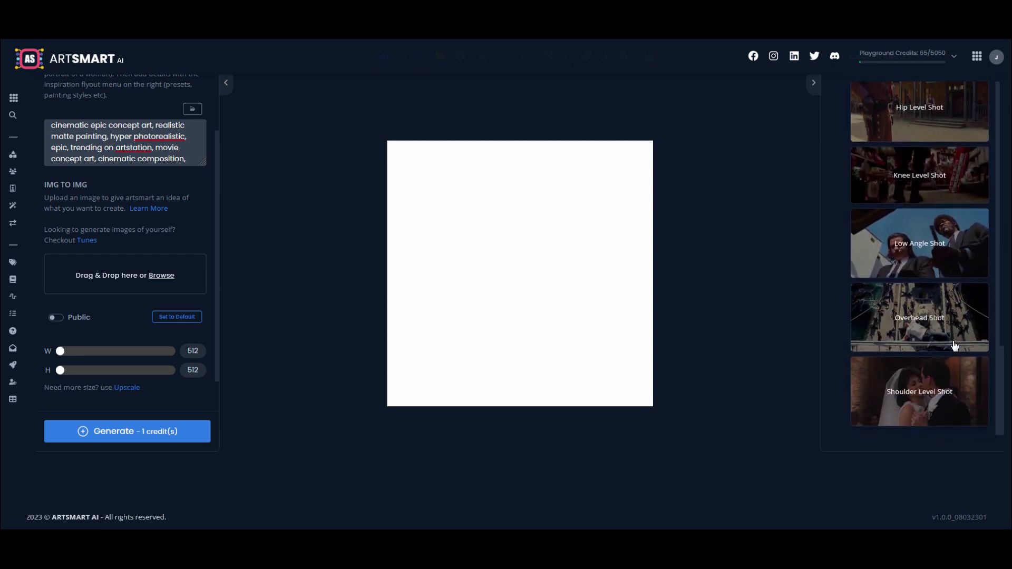
{"action": "scroll", "coordinate": [955, 344], "scroll_direction": "up", "scroll_amount": 6}
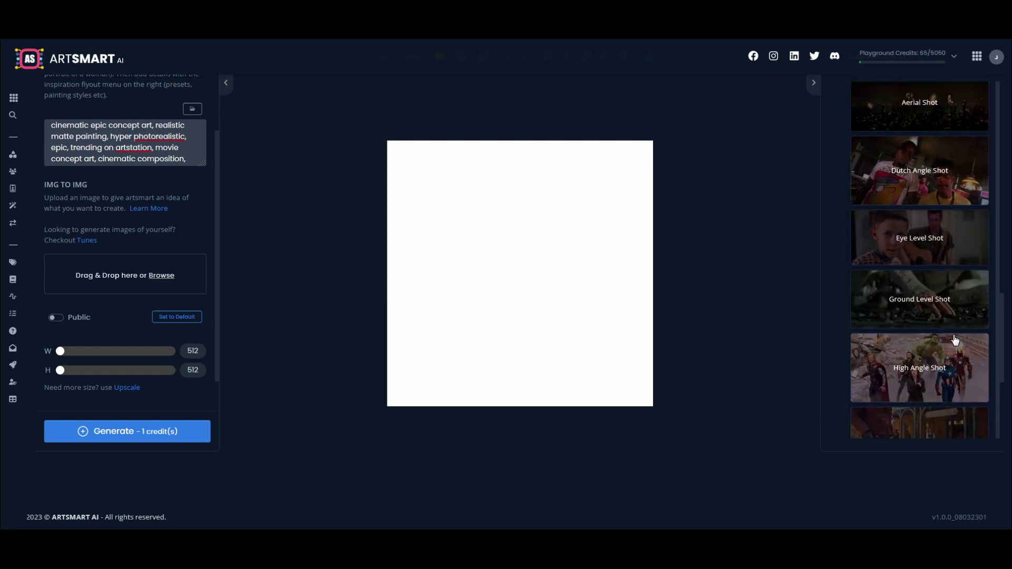
{"action": "scroll", "coordinate": [956, 341], "scroll_direction": "up", "scroll_amount": 1}
{"action": "left_click", "coordinate": [901, 285]}
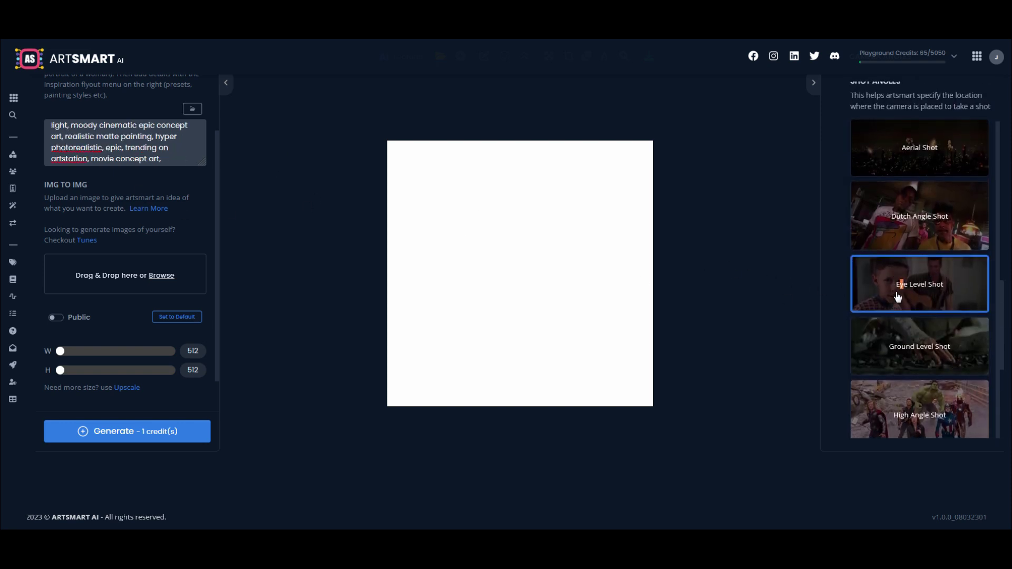
{"action": "scroll", "coordinate": [931, 284], "scroll_direction": "down", "scroll_amount": 6}
{"action": "scroll", "coordinate": [929, 265], "scroll_direction": "up", "scroll_amount": 3}
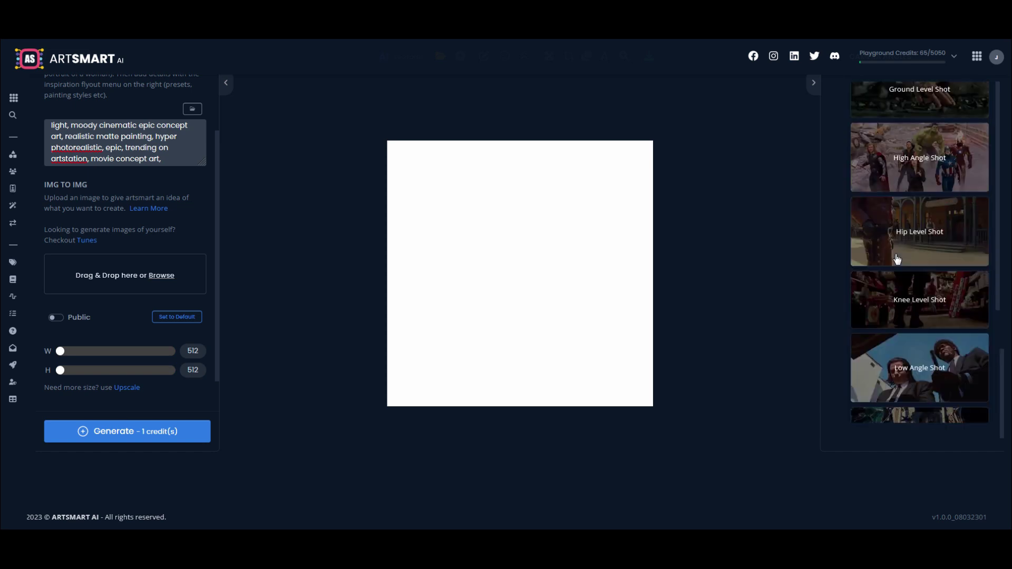
{"action": "scroll", "coordinate": [775, 210], "scroll_direction": "up", "scroll_amount": 1}
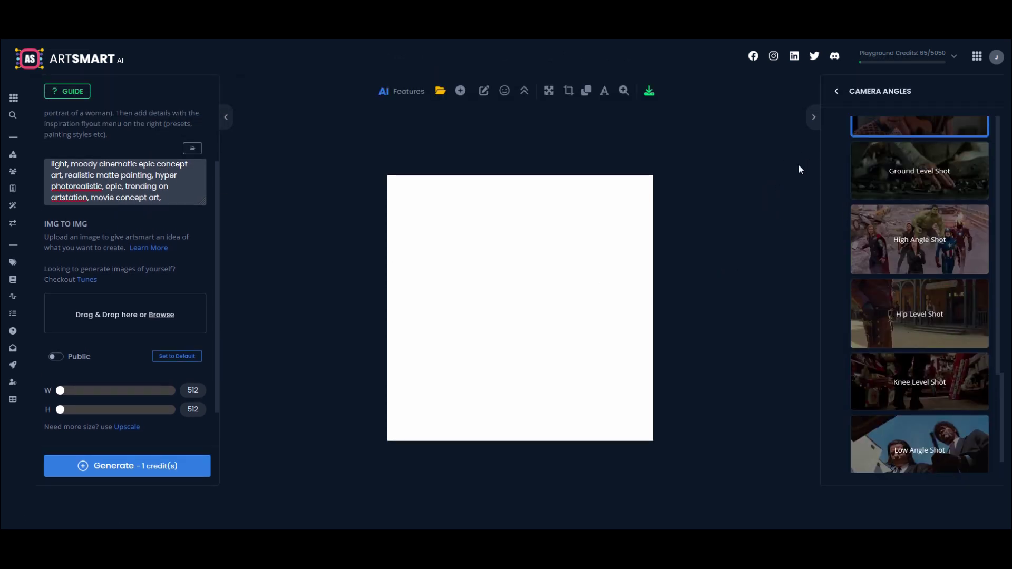
Apply the Hyper Realistic painting style to the prompt
{"action": "left_click", "coordinate": [836, 92]}
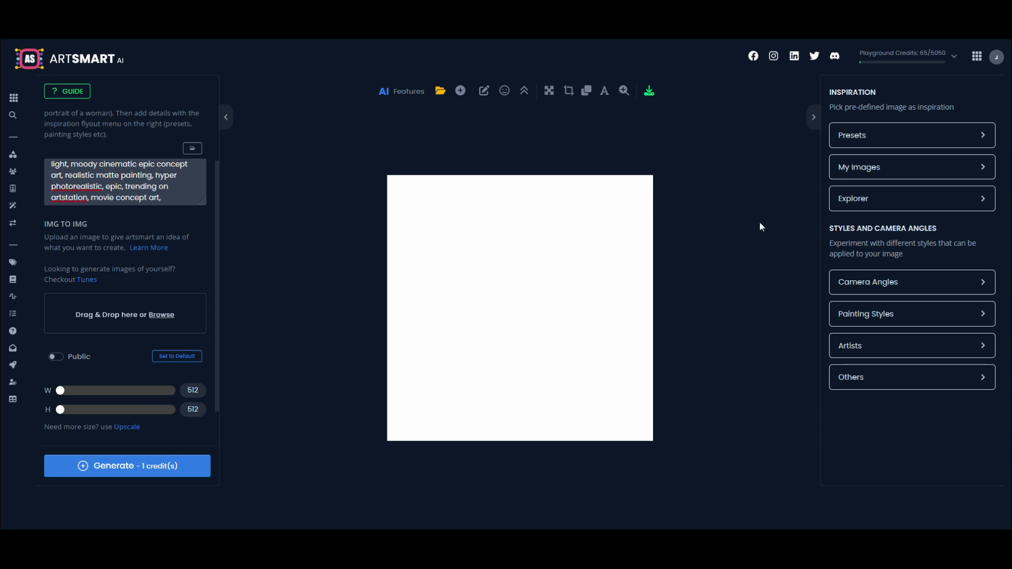
{"action": "left_click", "coordinate": [899, 318]}
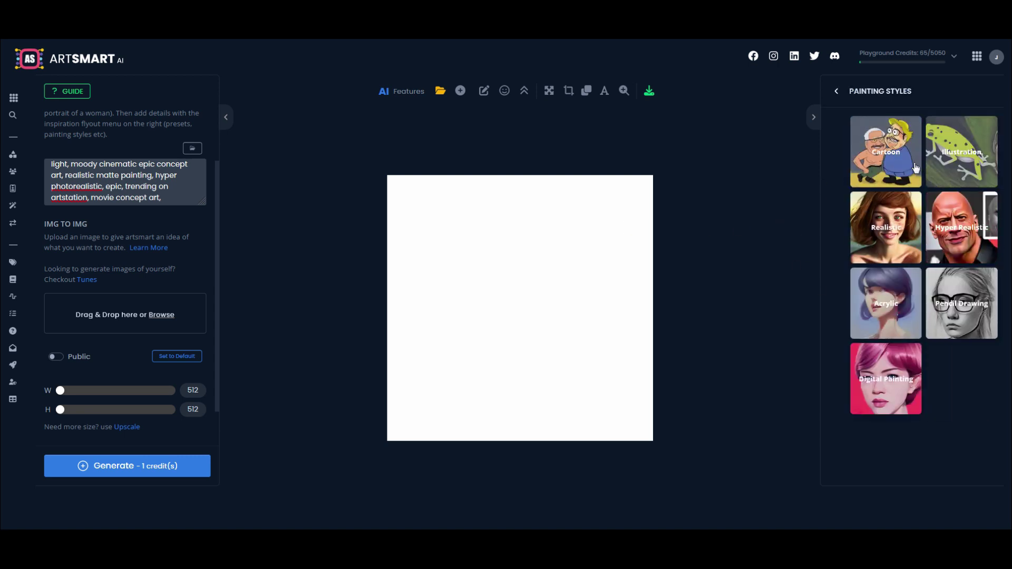
{"action": "left_click", "coordinate": [958, 239]}
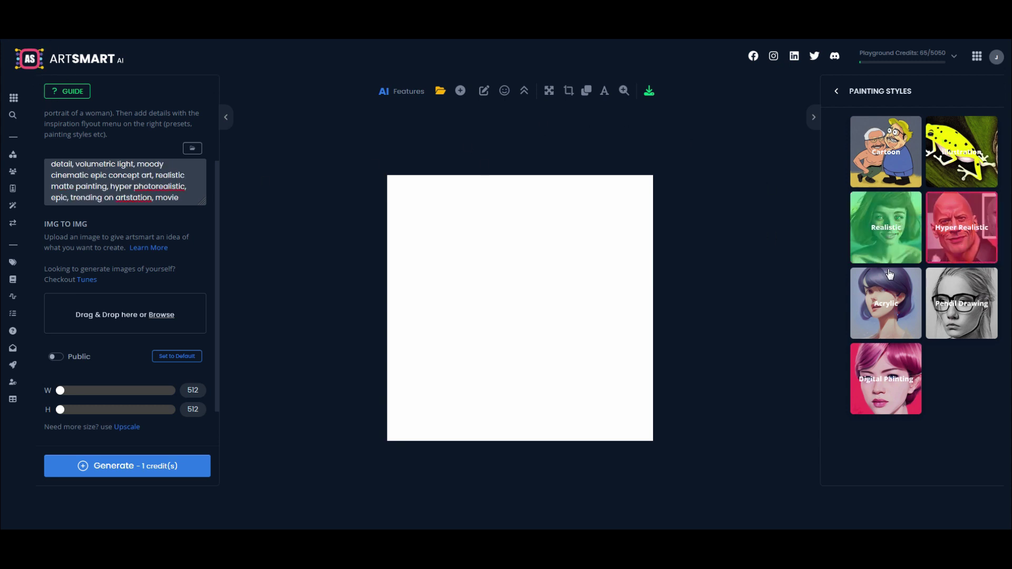
{"action": "left_click", "coordinate": [836, 92]}
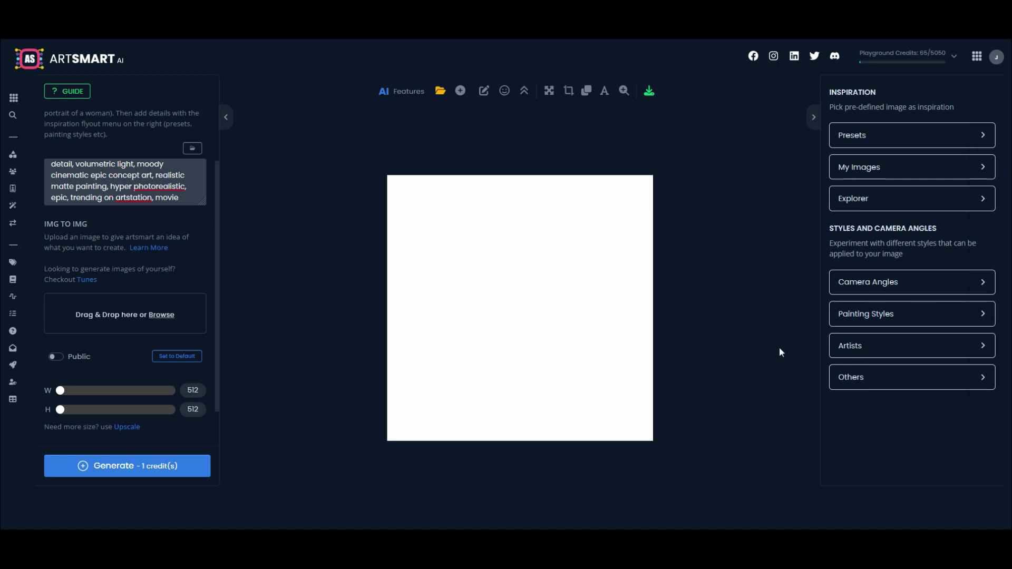
Browse the artist styles, then add 8K res from the Others quality options
{"action": "left_click", "coordinate": [910, 350]}
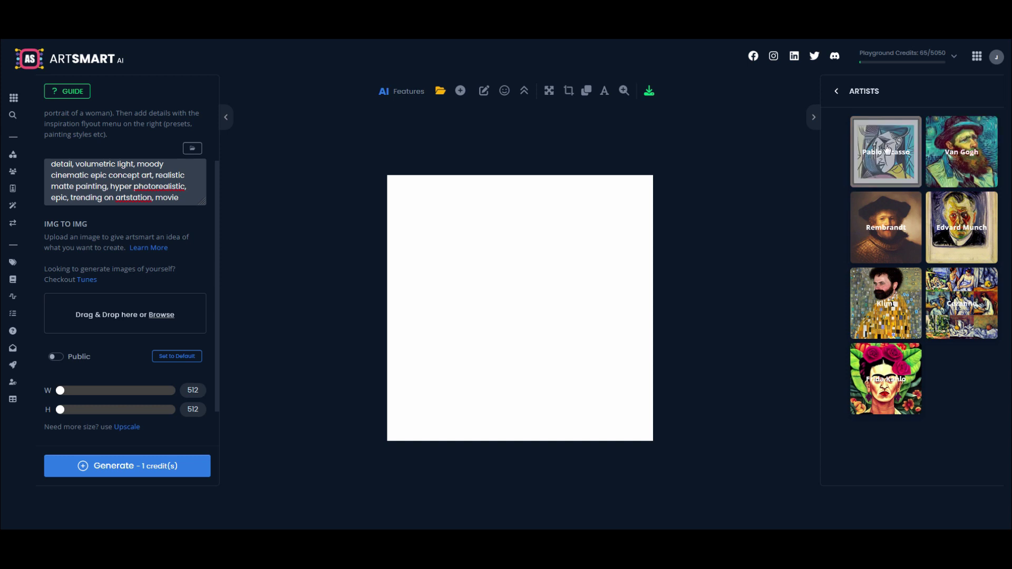
{"action": "left_click", "coordinate": [837, 92]}
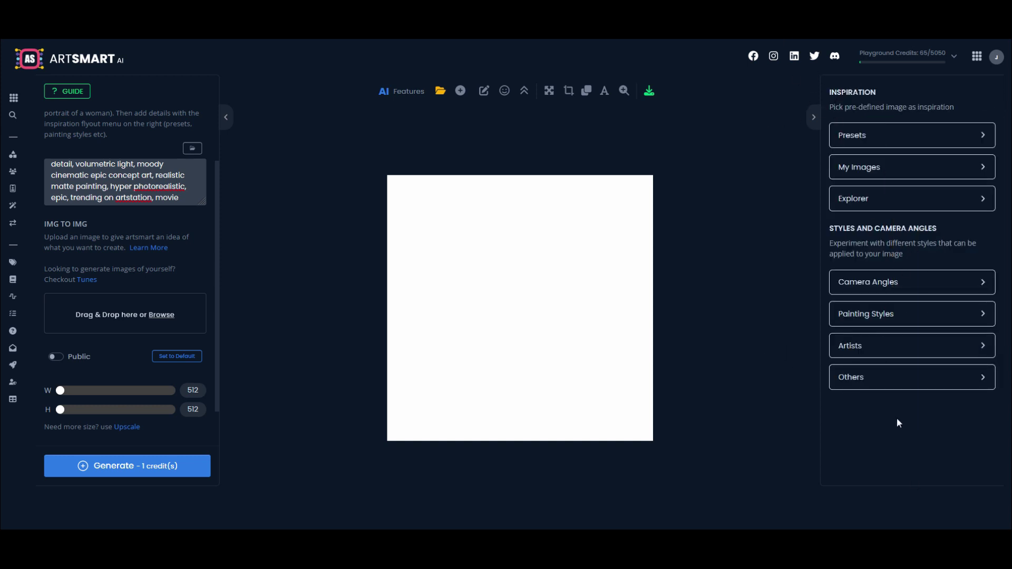
{"action": "left_click", "coordinate": [919, 380]}
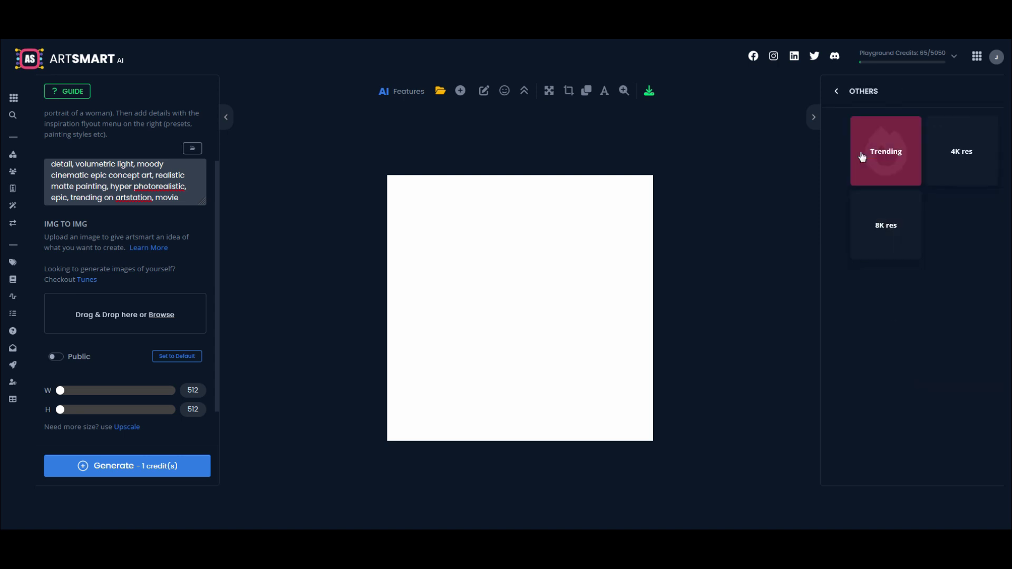
{"action": "left_click", "coordinate": [893, 226]}
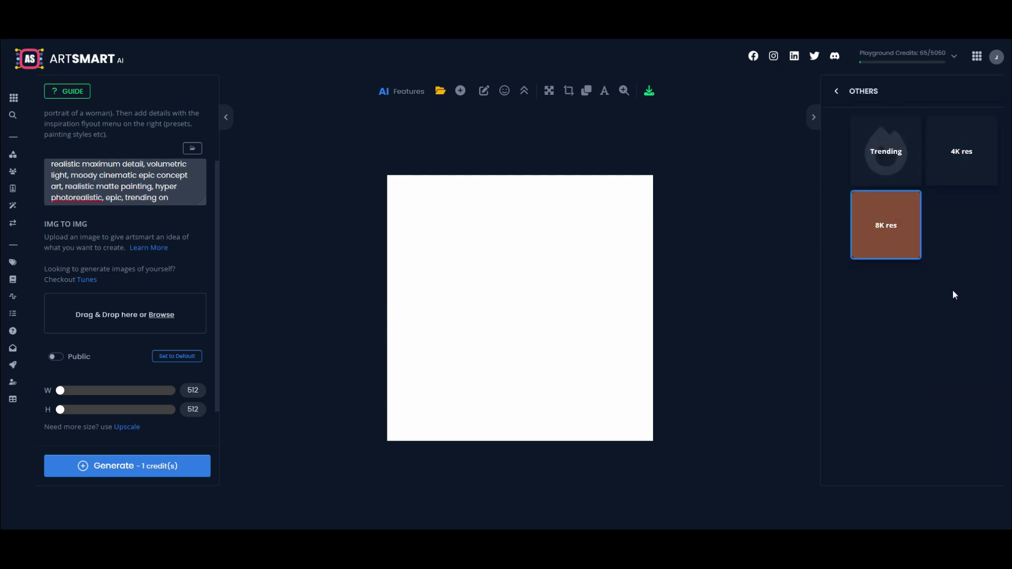
{"action": "left_click", "coordinate": [836, 93]}
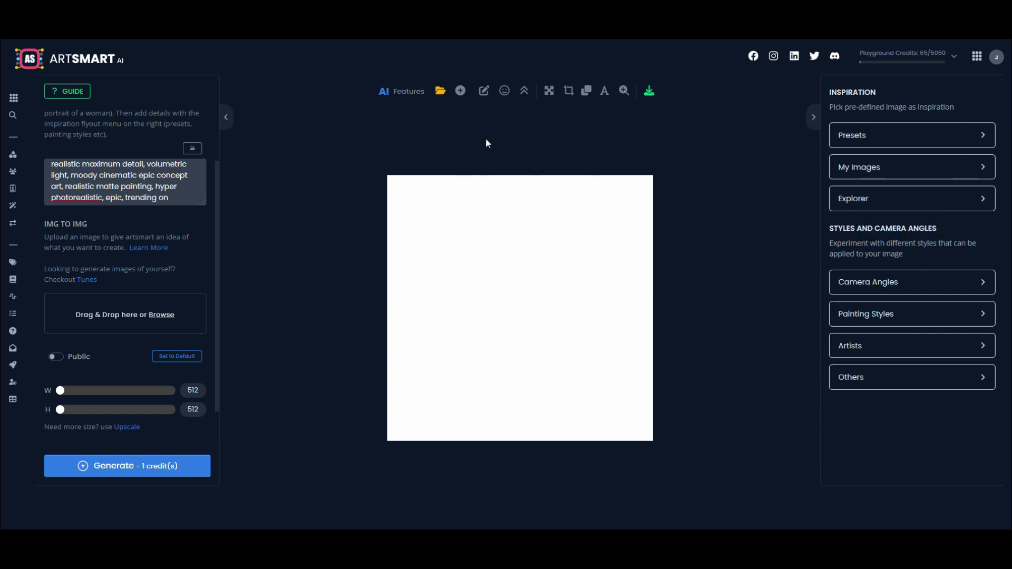
Resize the image from 512x512 to 1024 wide by 768 high
{"action": "scroll", "coordinate": [173, 301], "scroll_direction": "down", "scroll_amount": 3}
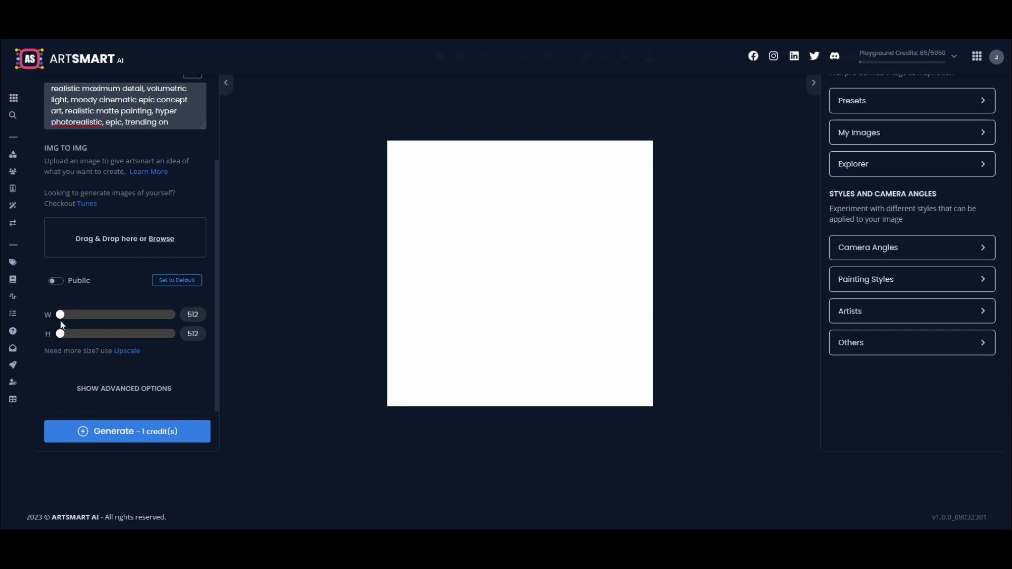
{"action": "left_click_drag", "start_coordinate": [61, 334], "coordinate": [157, 336]}
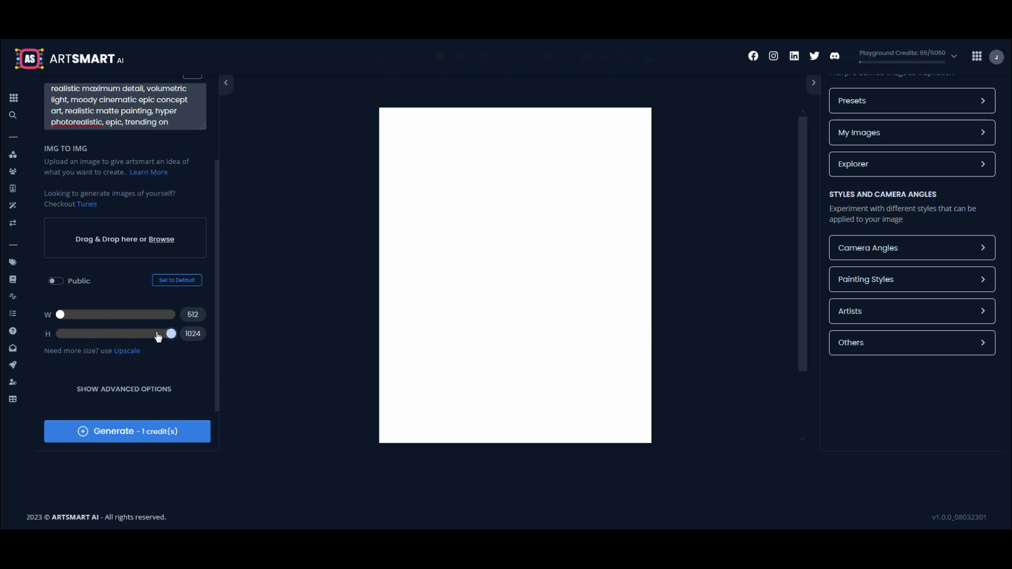
{"action": "left_click_drag", "start_coordinate": [61, 315], "coordinate": [115, 315]}
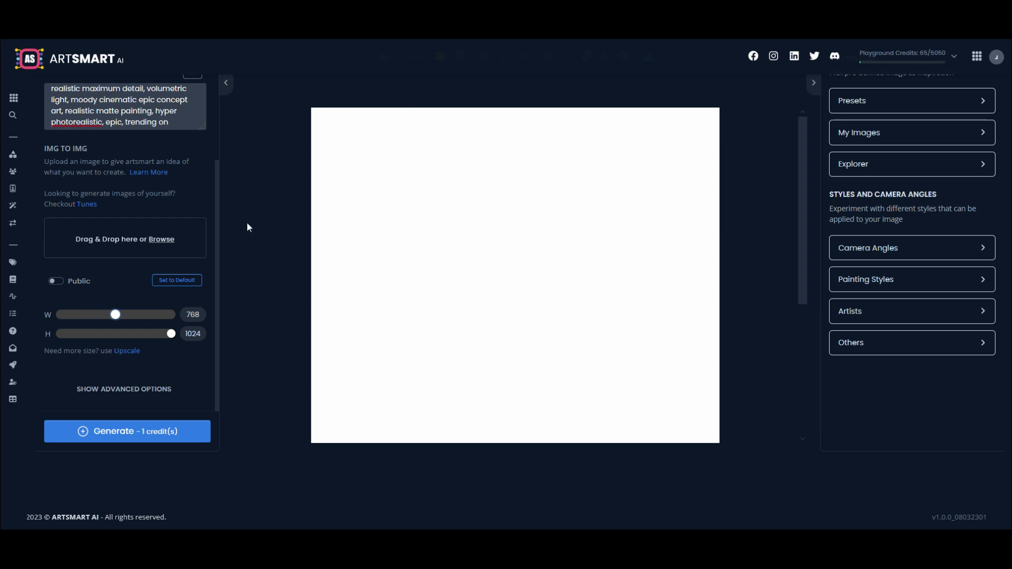
{"action": "mouse_move", "coordinate": [119, 316]}
{"action": "left_mouse_down"}
{"action": "mouse_move", "coordinate": [171, 315]}
{"action": "mouse_move", "coordinate": [135, 338]}
{"action": "mouse_move", "coordinate": [115, 334]}
{"action": "left_mouse_up"}
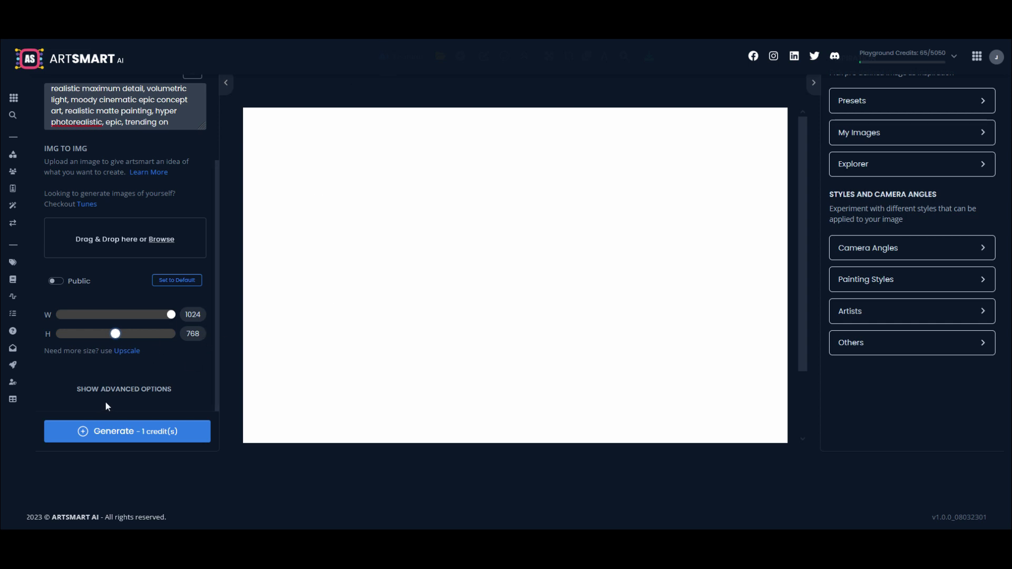
Reveal the advanced options and raise Num Inference Steps to 50
{"action": "left_click", "coordinate": [124, 390]}
{"action": "scroll", "coordinate": [123, 379], "scroll_direction": "down", "scroll_amount": 3}
{"action": "scroll", "coordinate": [111, 287], "scroll_direction": "down", "scroll_amount": 1}
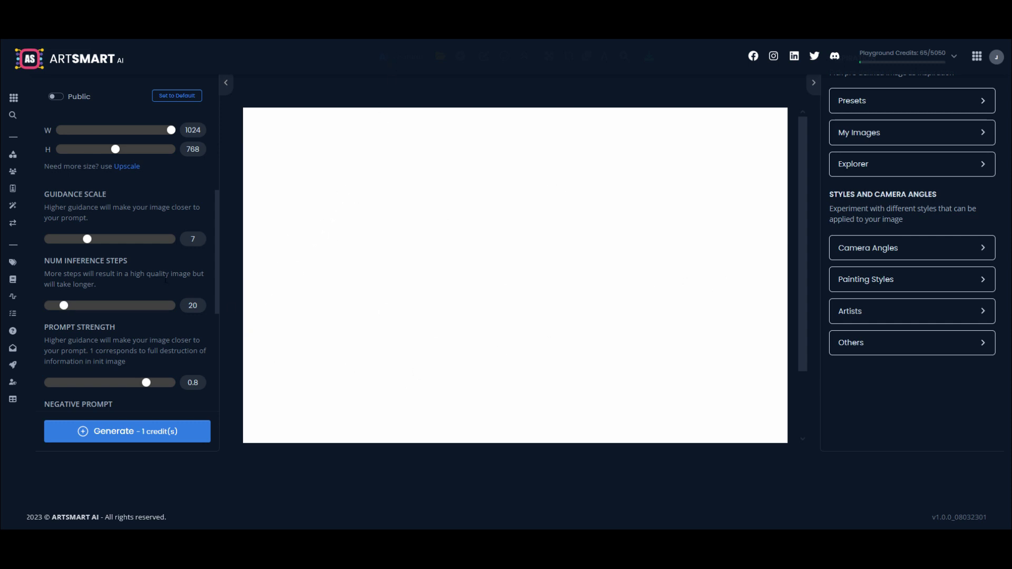
{"action": "left_click_drag", "start_coordinate": [66, 307], "coordinate": [90, 311]}
Scroll past prompt strength 0.8 and the negative prompt to the random Seed section
{"action": "scroll", "coordinate": [216, 306], "scroll_direction": "down", "scroll_amount": 3}
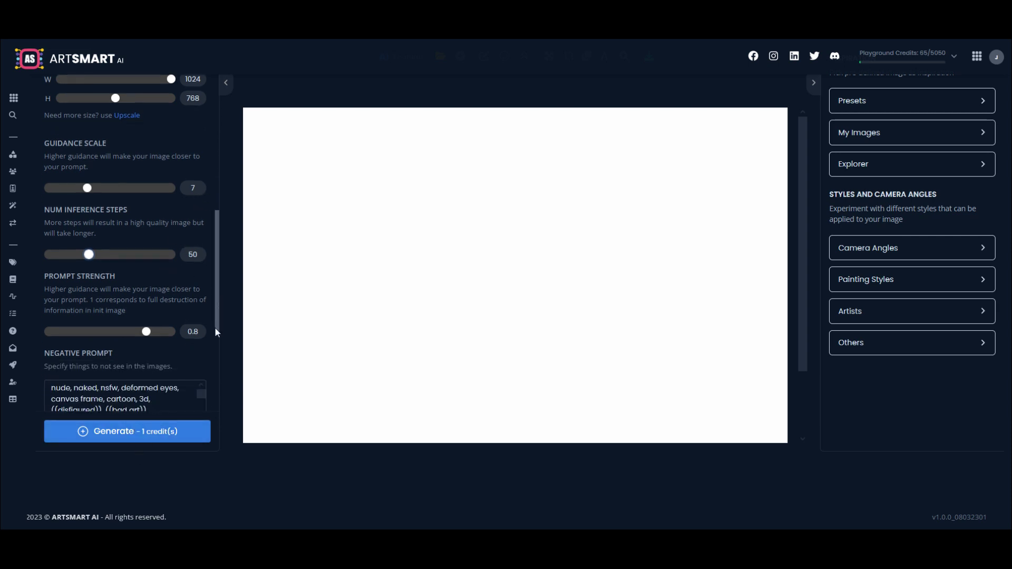
{"action": "mouse_move", "coordinate": [49, 247]}
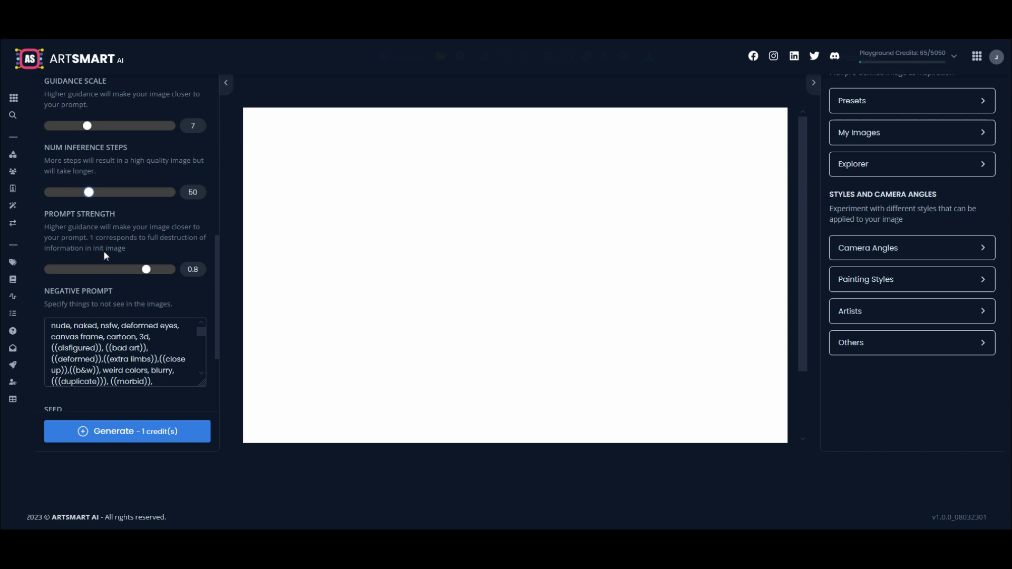
{"action": "scroll", "coordinate": [219, 305], "scroll_direction": "down", "scroll_amount": 2}
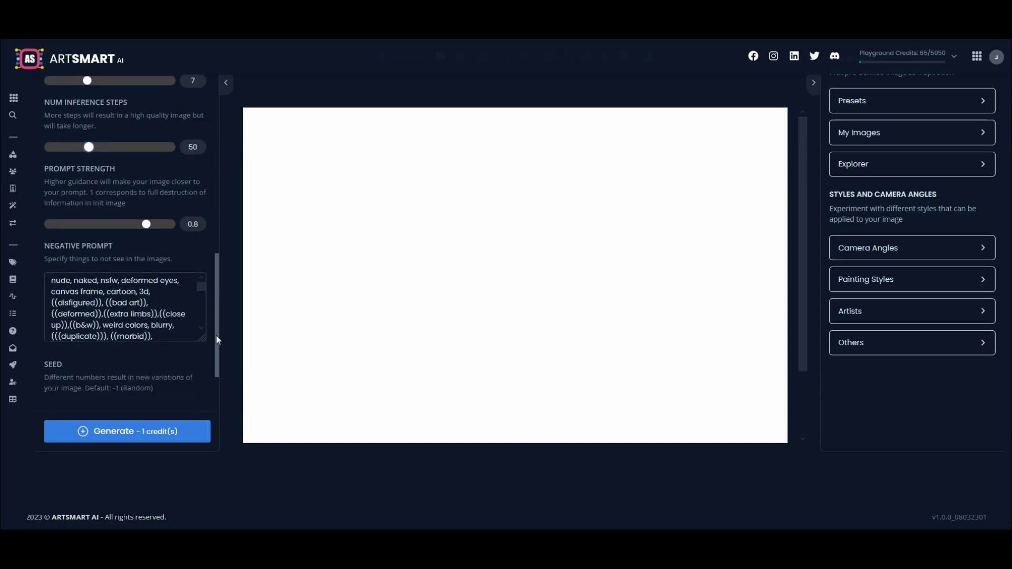
{"action": "scroll", "coordinate": [218, 340], "scroll_direction": "down", "scroll_amount": 1}
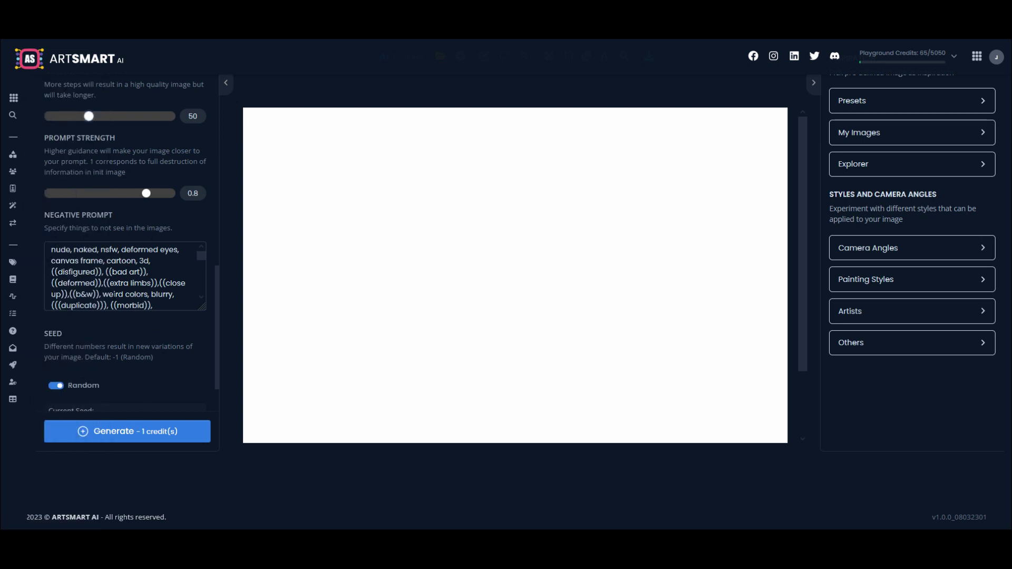
{"action": "mouse_move", "coordinate": [201, 257]}
{"action": "left_mouse_down"}
{"action": "mouse_move", "coordinate": [198, 276]}
{"action": "mouse_move", "coordinate": [201, 253]}
{"action": "left_mouse_up"}
{"action": "scroll", "coordinate": [213, 337], "scroll_direction": "down", "scroll_amount": 1}
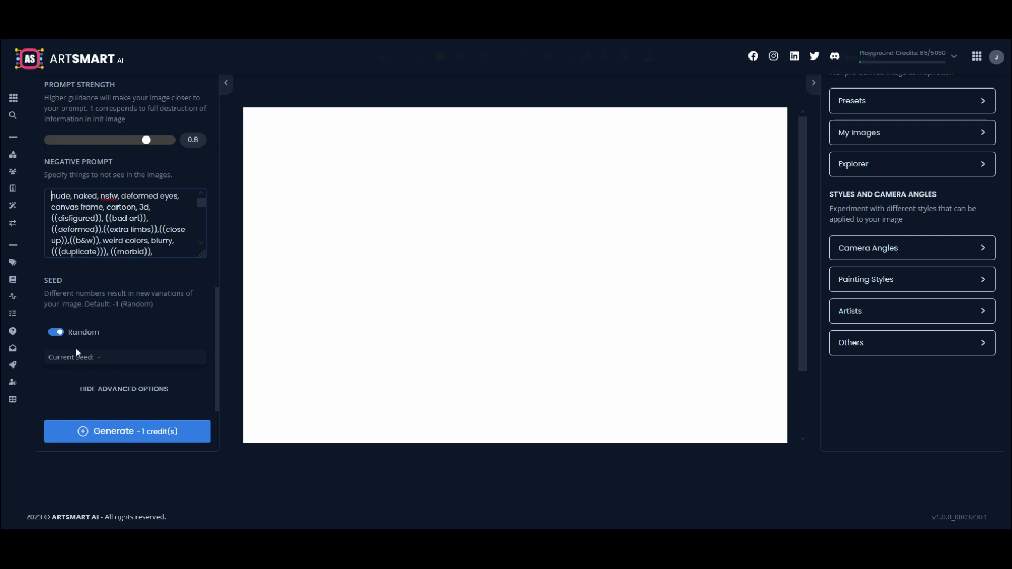
Toggle Random seed off and back on, then generate a misty volcanic coast image
{"action": "left_click", "coordinate": [55, 332]}
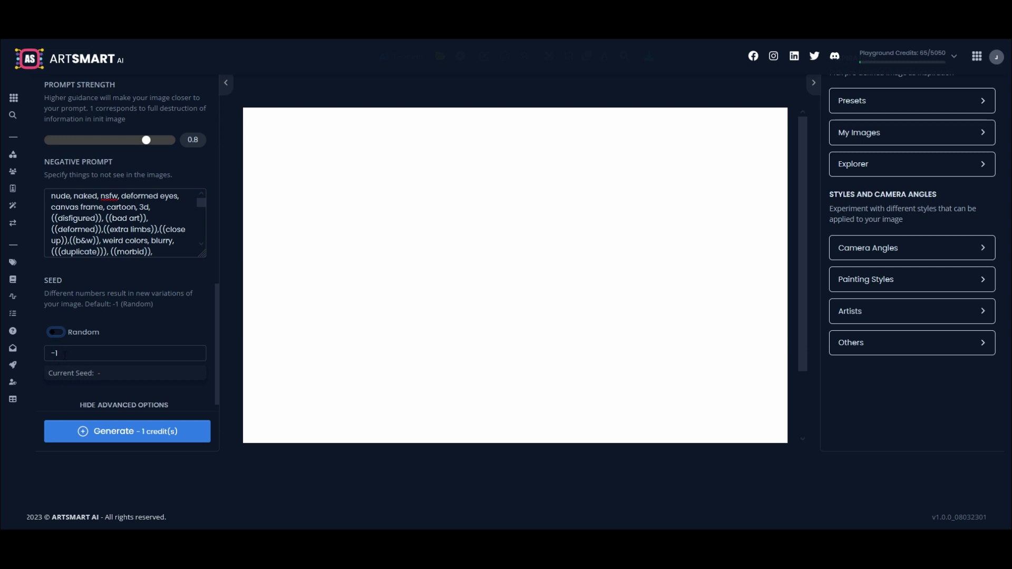
{"action": "left_click", "coordinate": [60, 331]}
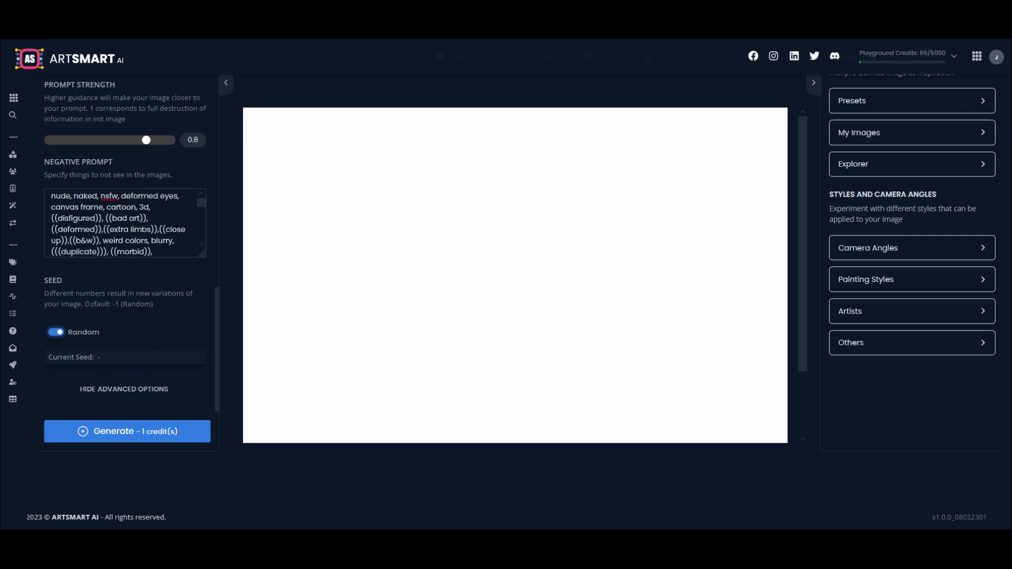
{"action": "left_click", "coordinate": [122, 434]}
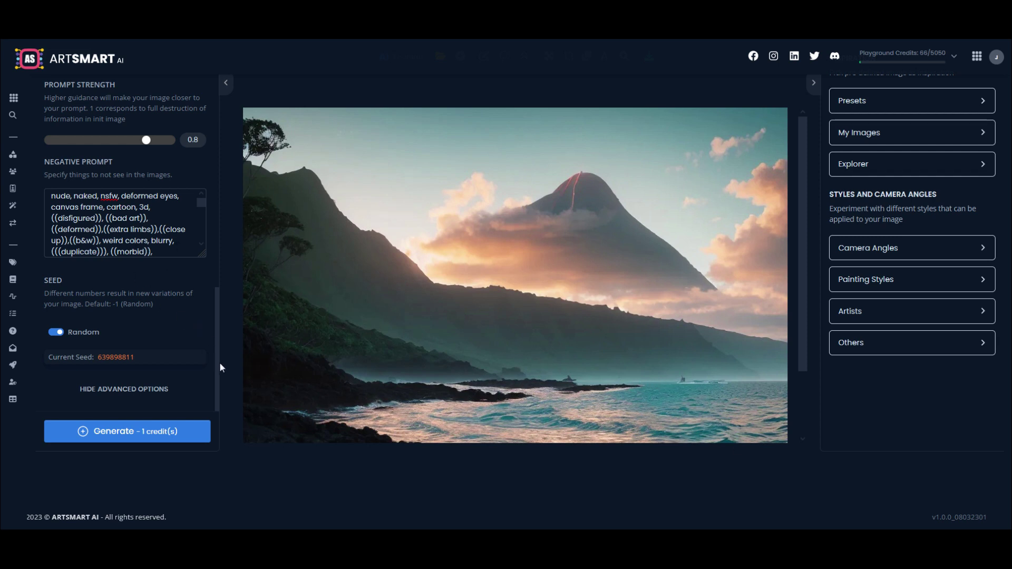
Copy the current seed 639898811, turn off Random, and paste it over the -1 seed value
{"action": "left_click_drag", "start_coordinate": [216, 362], "coordinate": [237, 358]}
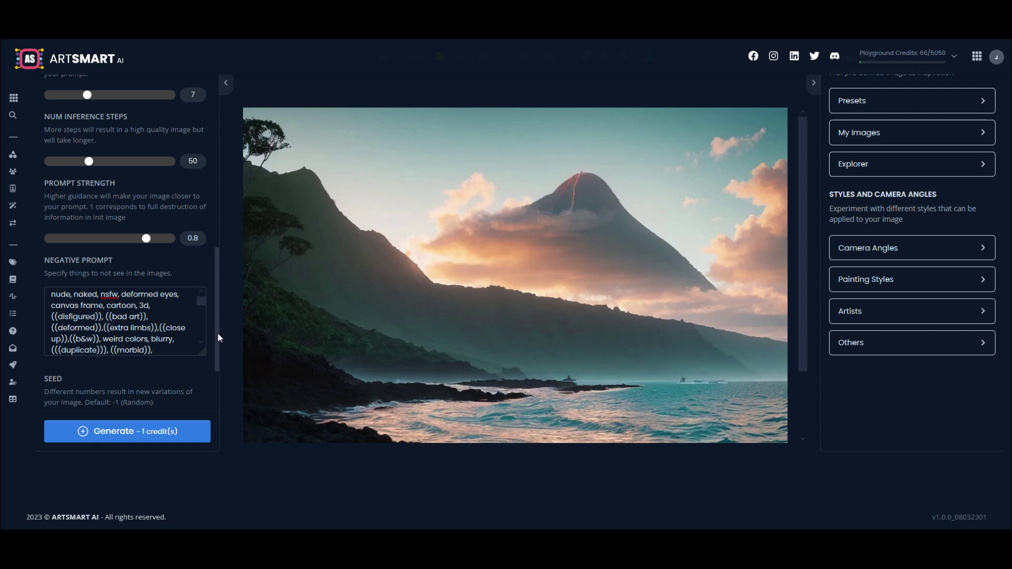
{"action": "left_click_drag", "start_coordinate": [216, 337], "coordinate": [220, 381]}
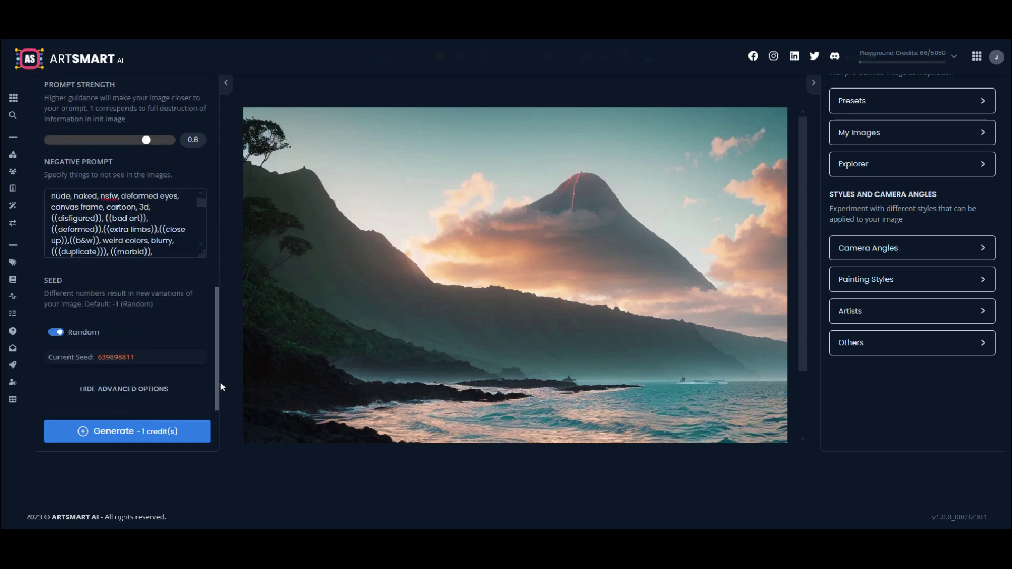
{"action": "double_click", "coordinate": [111, 357]}
{"action": "key", "text": "ctrl+c"}
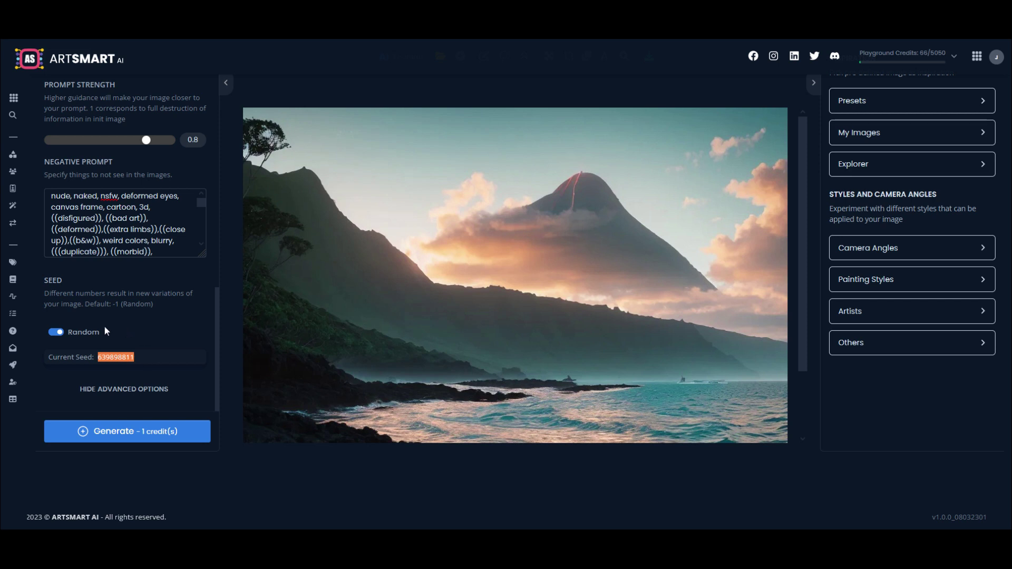
{"action": "left_click", "coordinate": [59, 331]}
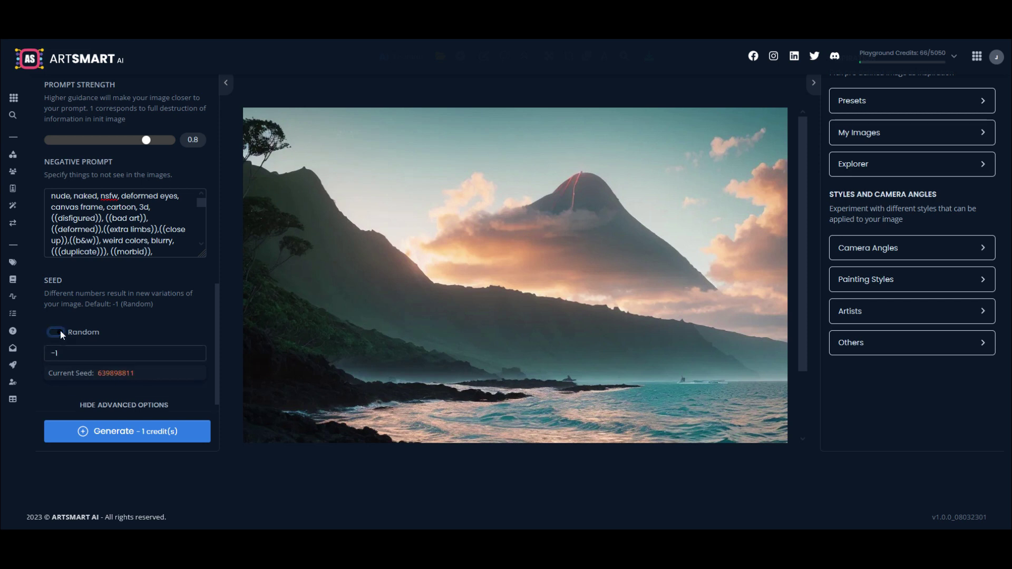
{"action": "double_click", "coordinate": [71, 353]}
{"action": "key", "text": "ctrl+v"}
Generate a lava-cliff image with seed 639898811, then select the seed value in its box
{"action": "left_click", "coordinate": [137, 432]}
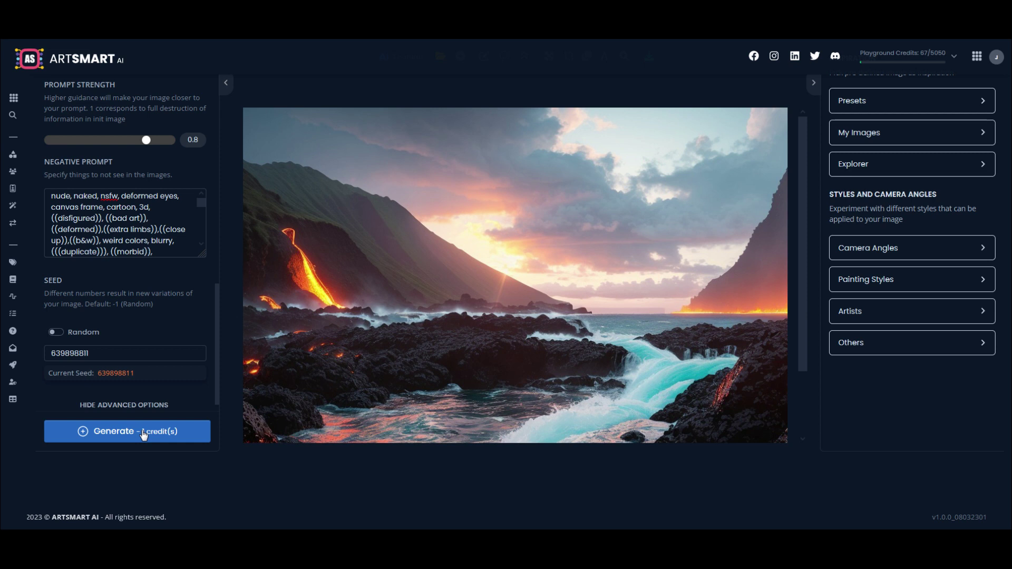
{"action": "scroll", "coordinate": [358, 337], "scroll_direction": "down", "scroll_amount": 2}
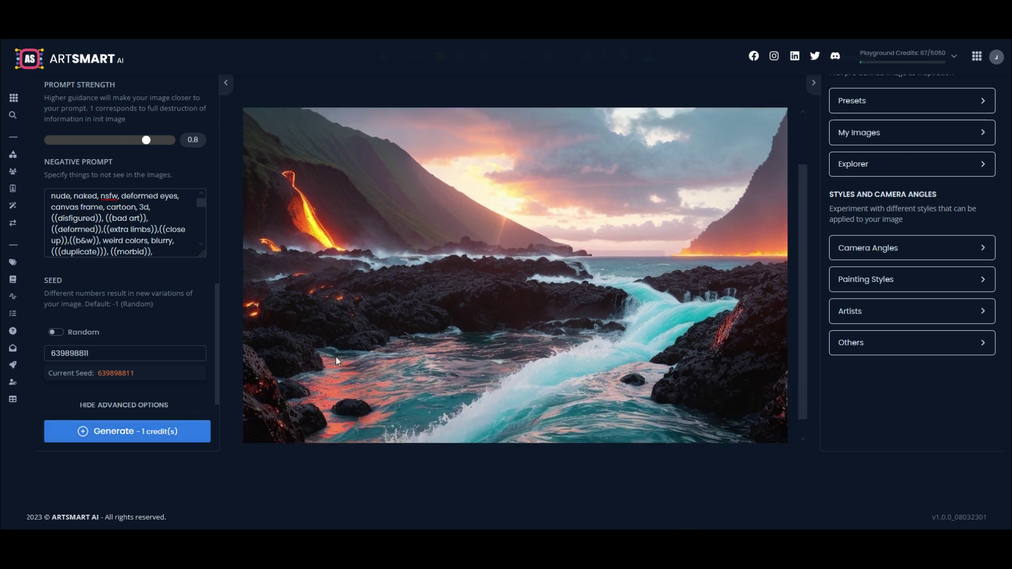
{"action": "scroll", "coordinate": [332, 363], "scroll_direction": "down", "scroll_amount": 1}
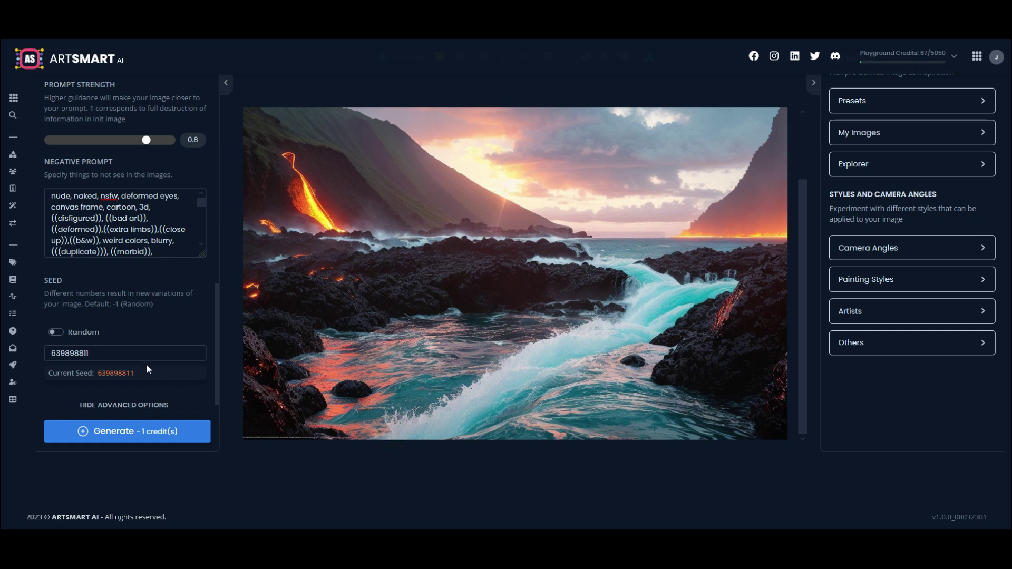
{"action": "left_click_drag", "start_coordinate": [104, 349], "coordinate": [34, 350]}
Deselect the seed and generate another image with seed 639898811
{"action": "left_click", "coordinate": [127, 358]}
{"action": "left_click", "coordinate": [125, 434]}
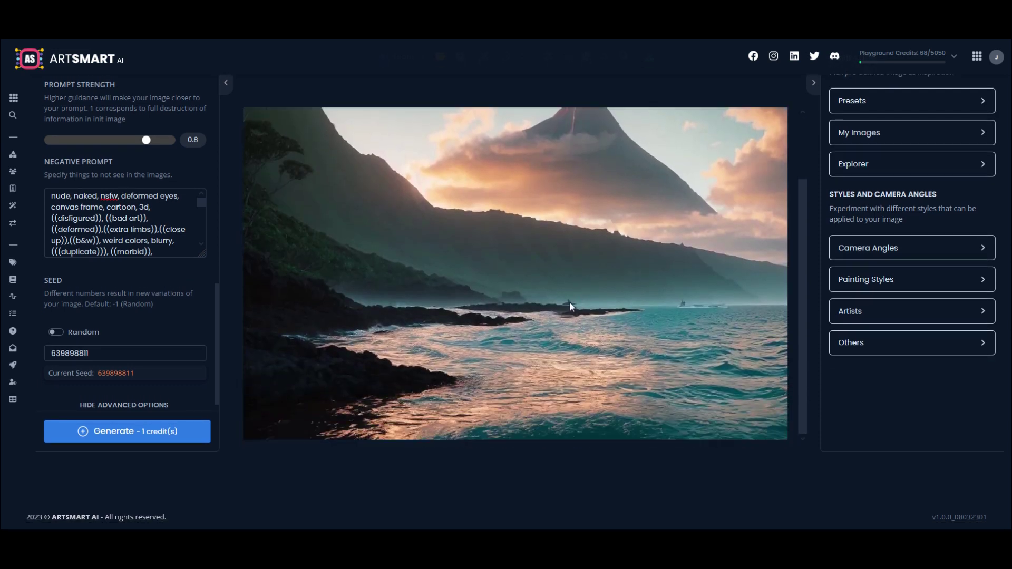
Change the seed's last digit to make 639898810 and generate a new image
{"action": "scroll", "coordinate": [217, 366], "scroll_direction": "up", "scroll_amount": 1}
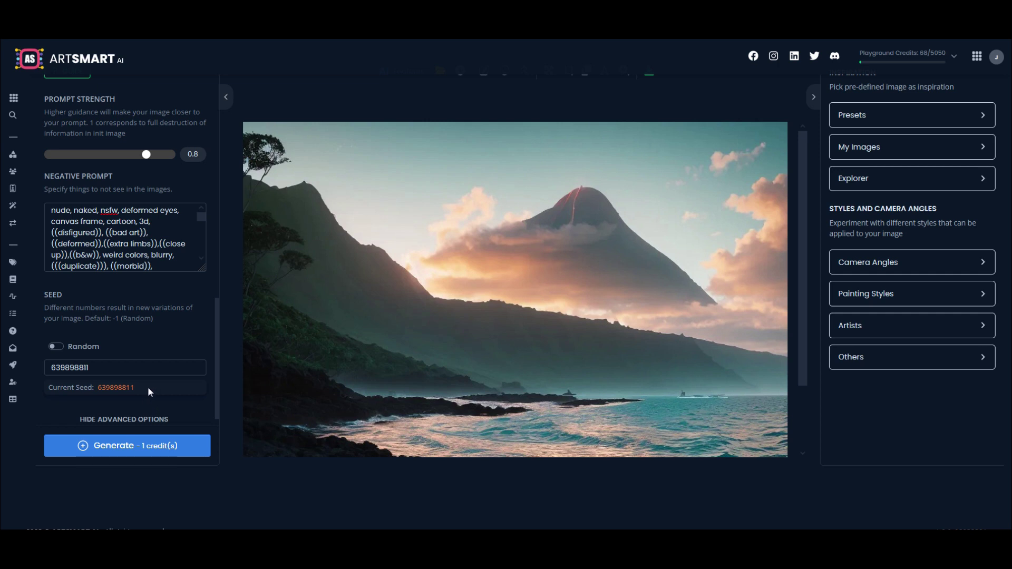
{"action": "left_click", "coordinate": [126, 371]}
{"action": "key", "text": "BackSpace"}
{"action": "type", "text": "0"}
{"action": "left_click", "coordinate": [122, 446]}
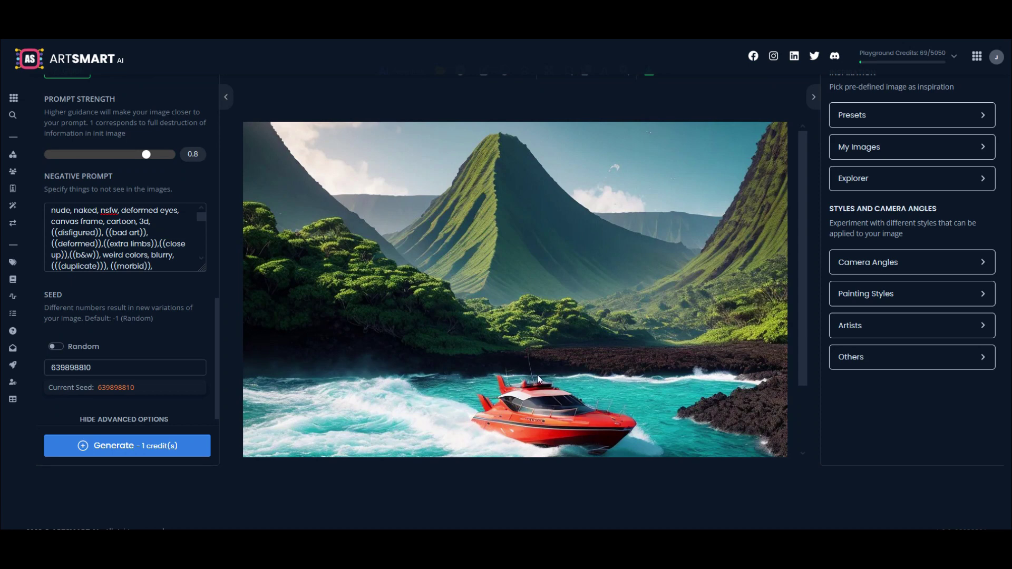
{"action": "scroll", "coordinate": [533, 377], "scroll_direction": "down", "scroll_amount": 3}
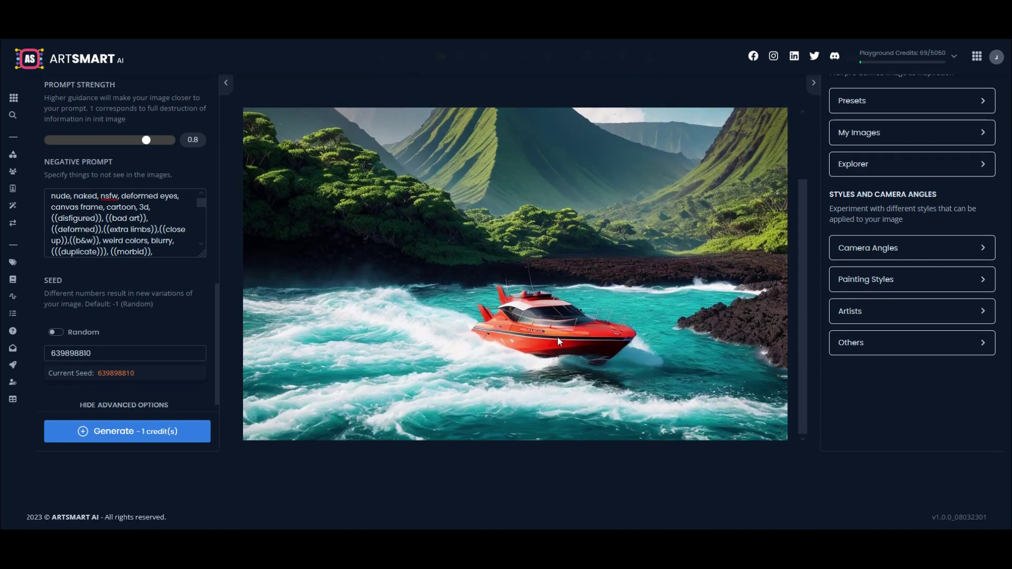
{"action": "scroll", "coordinate": [556, 335], "scroll_direction": "up", "scroll_amount": 2}
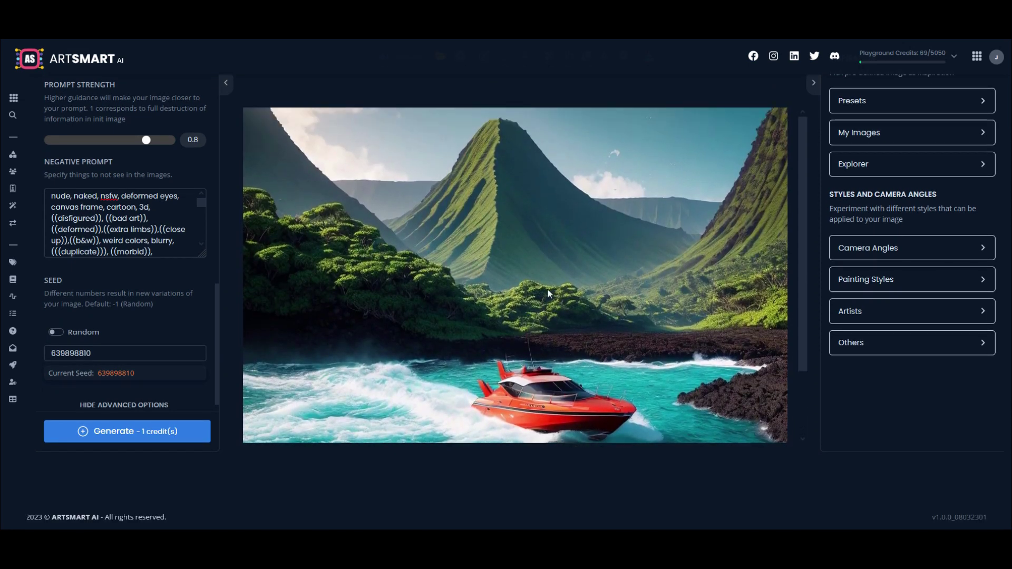
{"action": "scroll", "coordinate": [464, 316], "scroll_direction": "down", "scroll_amount": 3}
{"action": "scroll", "coordinate": [149, 308], "scroll_direction": "up", "scroll_amount": 10}
{"action": "scroll", "coordinate": [131, 329], "scroll_direction": "up", "scroll_amount": 6}
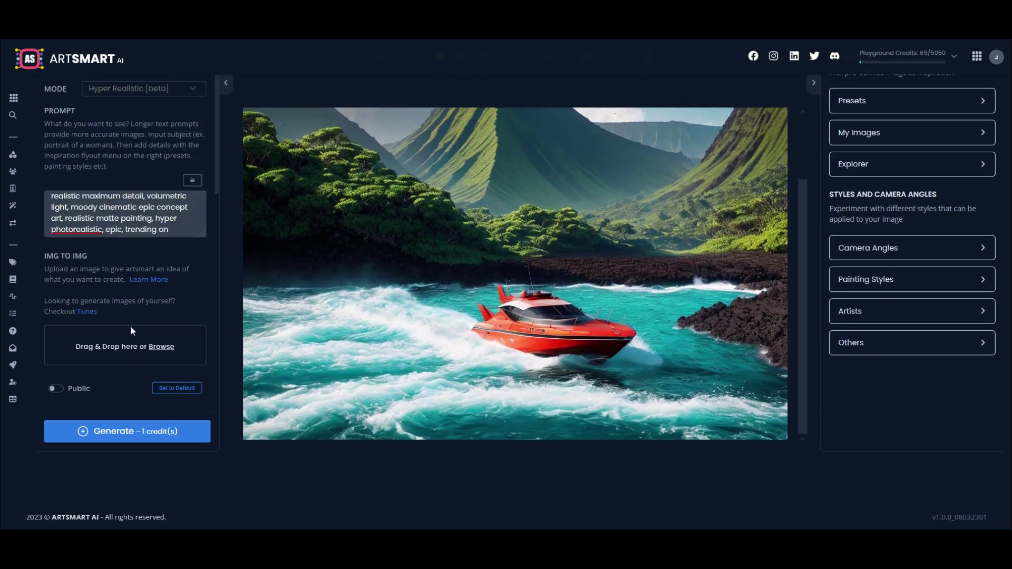
{"action": "scroll", "coordinate": [171, 242], "scroll_direction": "up", "scroll_amount": 5}
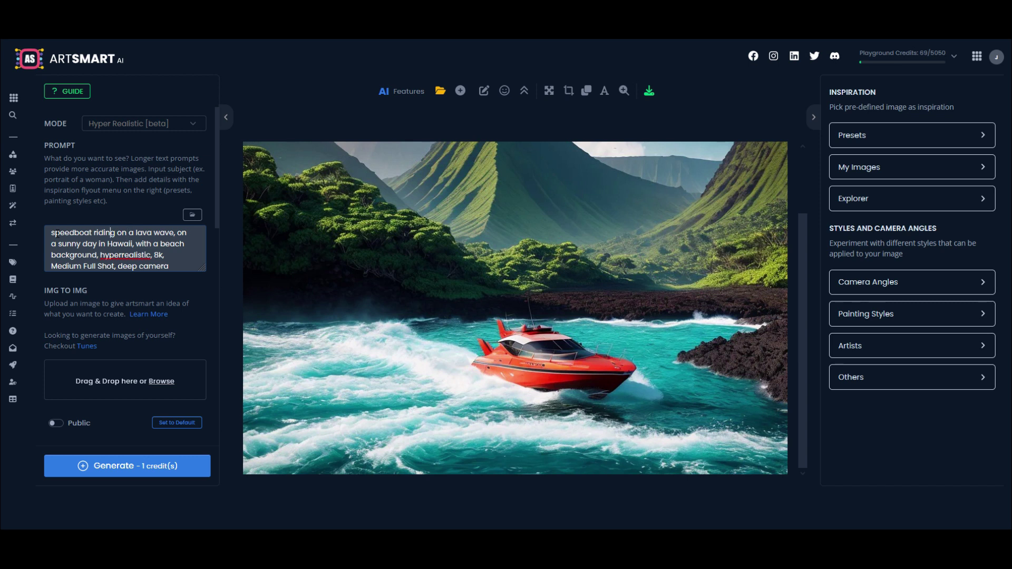
Change 'speedboat' at the start of the prompt to 'fast boat'
{"action": "left_click", "coordinate": [57, 233]}
{"action": "key", "text": "Delete"}
{"action": "key", "text": "Delete"}
{"action": "key", "text": "Delete"}
{"action": "key", "text": "Delete"}
{"action": "key", "text": "Delete"}
{"action": "type", "text": "fast"}
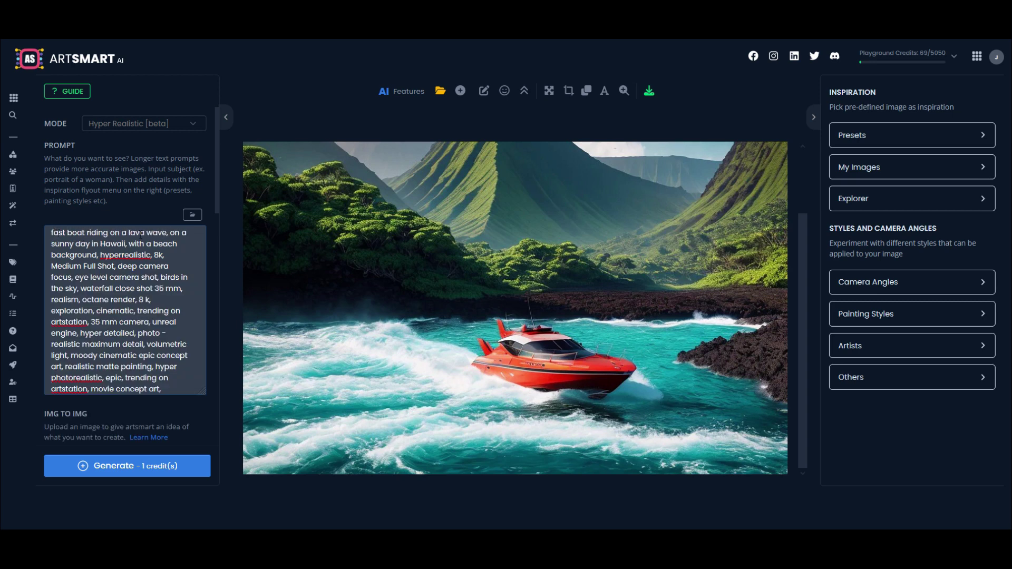
Generate a new image from the edited fast-boat prompt and scroll down the settings panel
{"action": "left_click", "coordinate": [147, 468]}
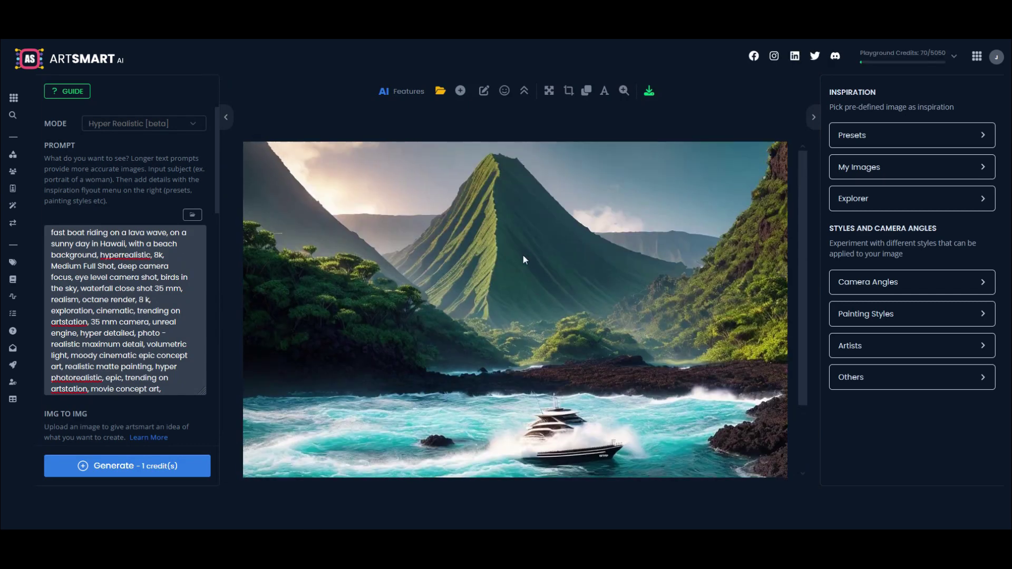
{"action": "scroll", "coordinate": [696, 257], "scroll_direction": "down", "scroll_amount": 5}
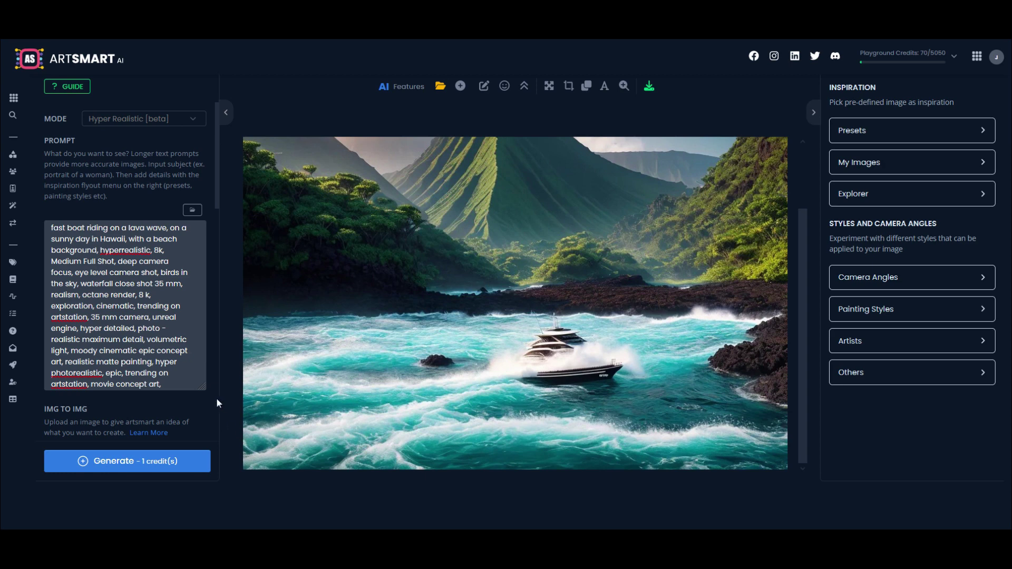
{"action": "scroll", "coordinate": [144, 336], "scroll_direction": "down", "scroll_amount": 6}
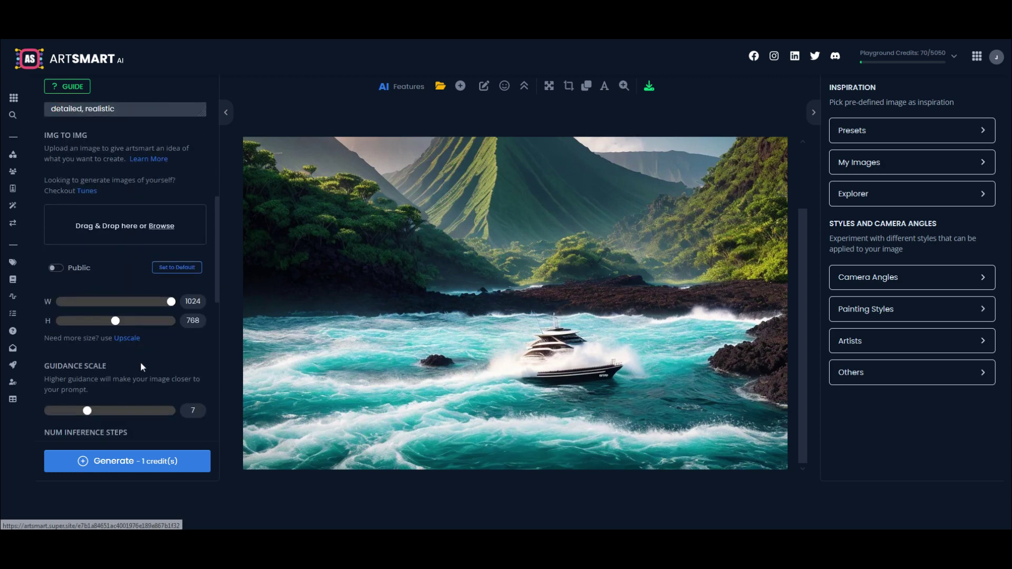
{"action": "scroll", "coordinate": [121, 401], "scroll_direction": "down", "scroll_amount": 5}
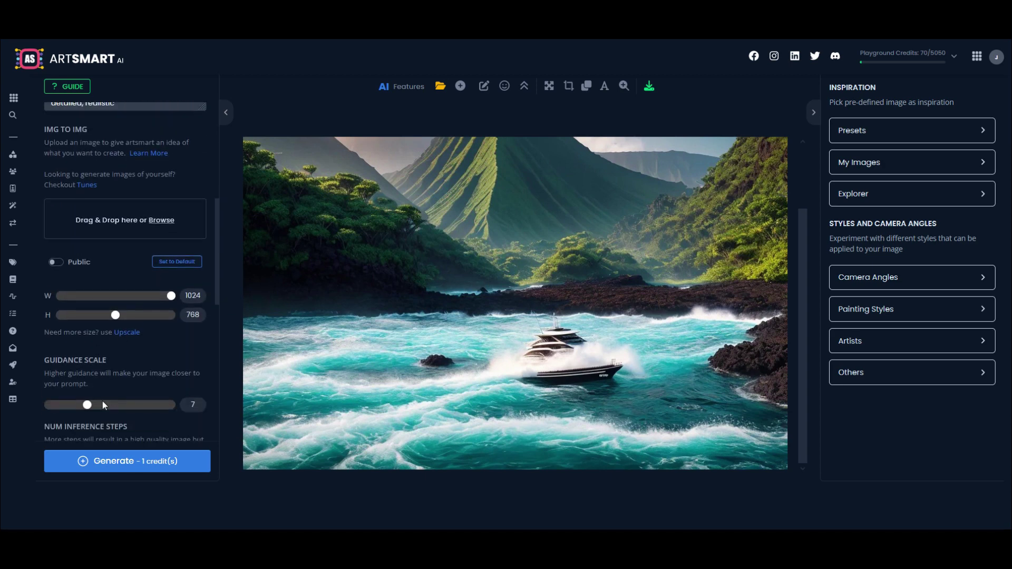
{"action": "scroll", "coordinate": [122, 400], "scroll_direction": "down", "scroll_amount": 8}
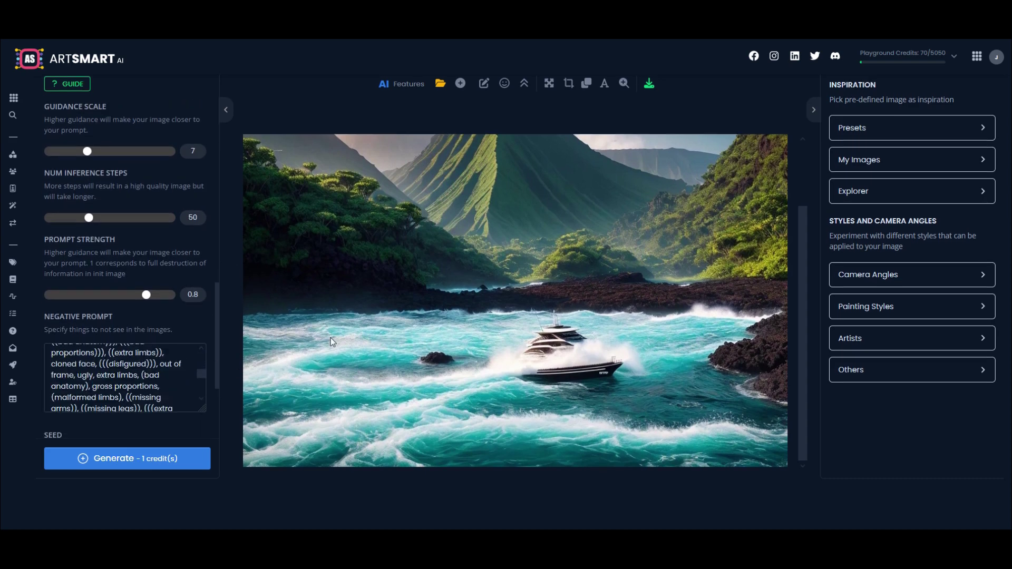
{"action": "scroll", "coordinate": [327, 331], "scroll_direction": "down", "scroll_amount": 2}
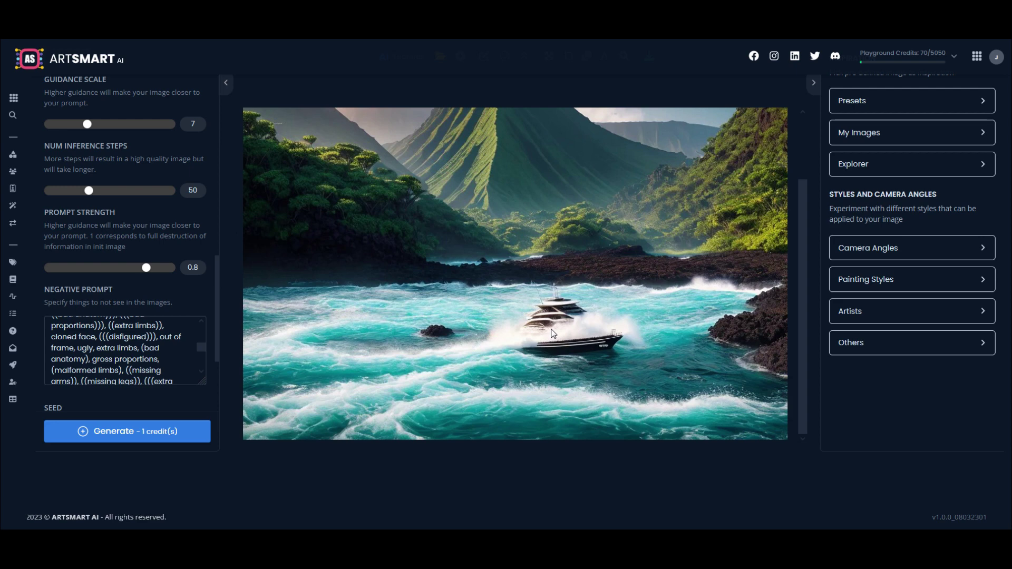
Scroll through the prompt and generation settings before moving to the Dreamtonics website
{"action": "scroll", "coordinate": [140, 221], "scroll_direction": "up", "scroll_amount": 5}
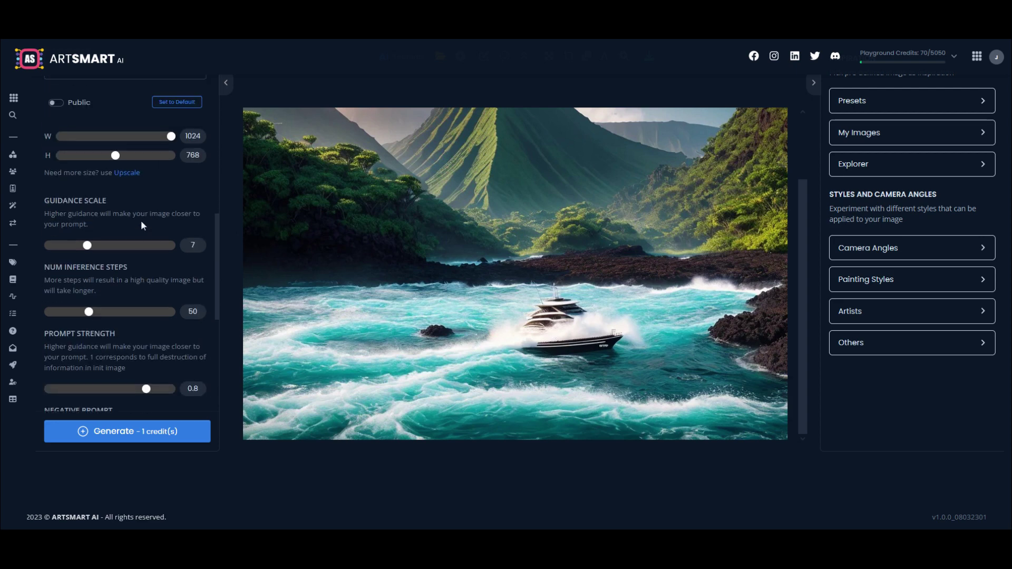
{"action": "scroll", "coordinate": [126, 248], "scroll_direction": "up", "scroll_amount": 4}
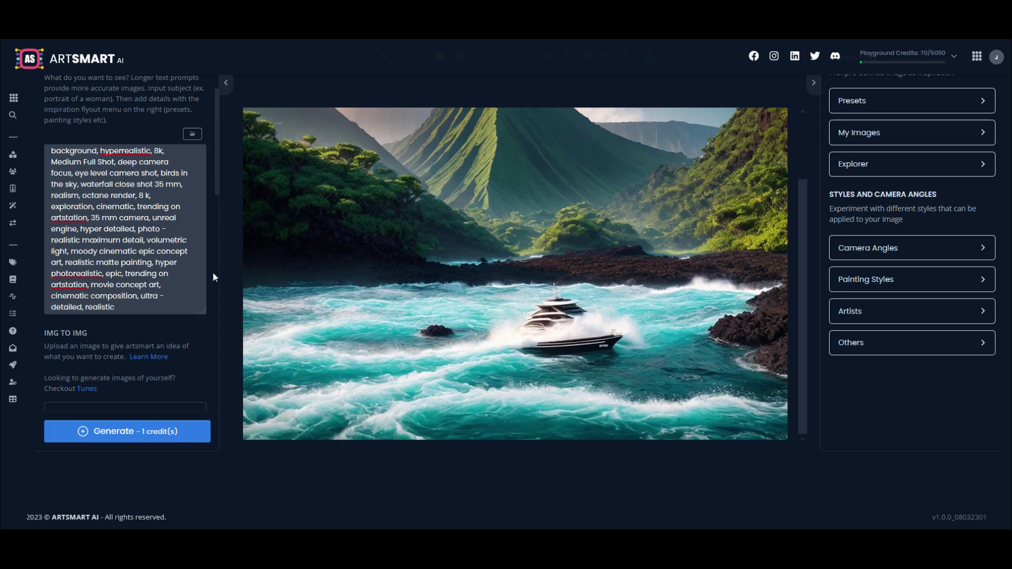
{"action": "scroll", "coordinate": [172, 308], "scroll_direction": "down", "scroll_amount": 4}
{"action": "scroll", "coordinate": [166, 312], "scroll_direction": "down", "scroll_amount": 3}
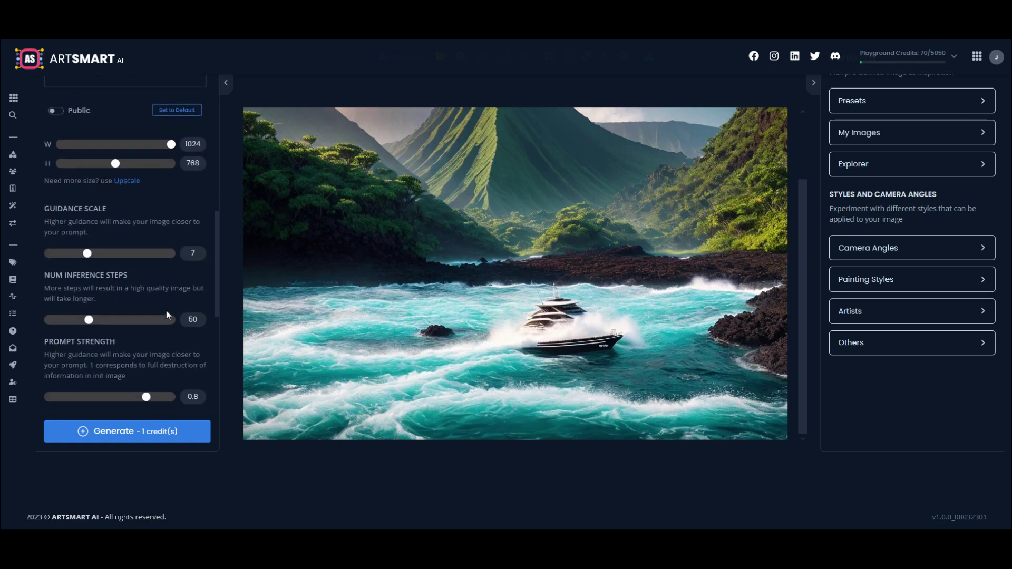
{"action": "scroll", "coordinate": [163, 312], "scroll_direction": "down", "scroll_amount": 1}
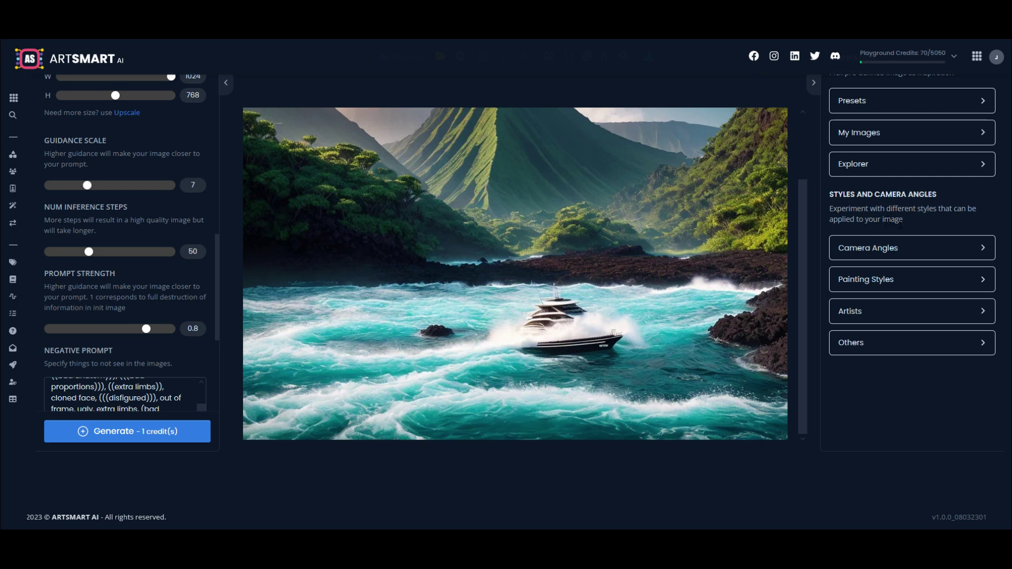
{"action": "scroll", "coordinate": [900, 247], "scroll_direction": "up", "scroll_amount": 1}
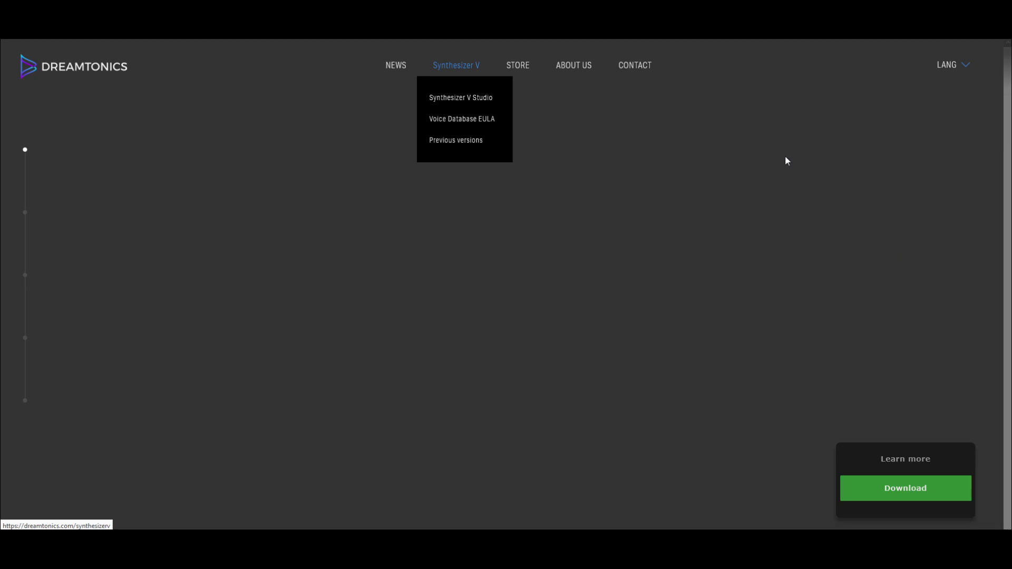
Load the Synthesizer V AI Natalie demo video and browse the Erode and Natalie demo songs
{"action": "scroll", "coordinate": [806, 167], "scroll_direction": "down", "scroll_amount": 2}
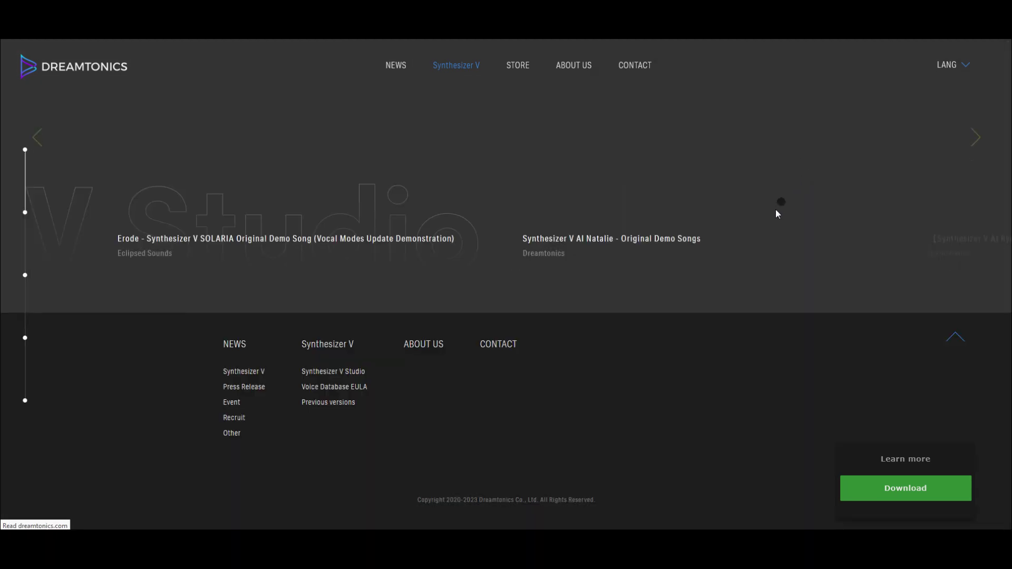
{"action": "left_click", "coordinate": [621, 194]}
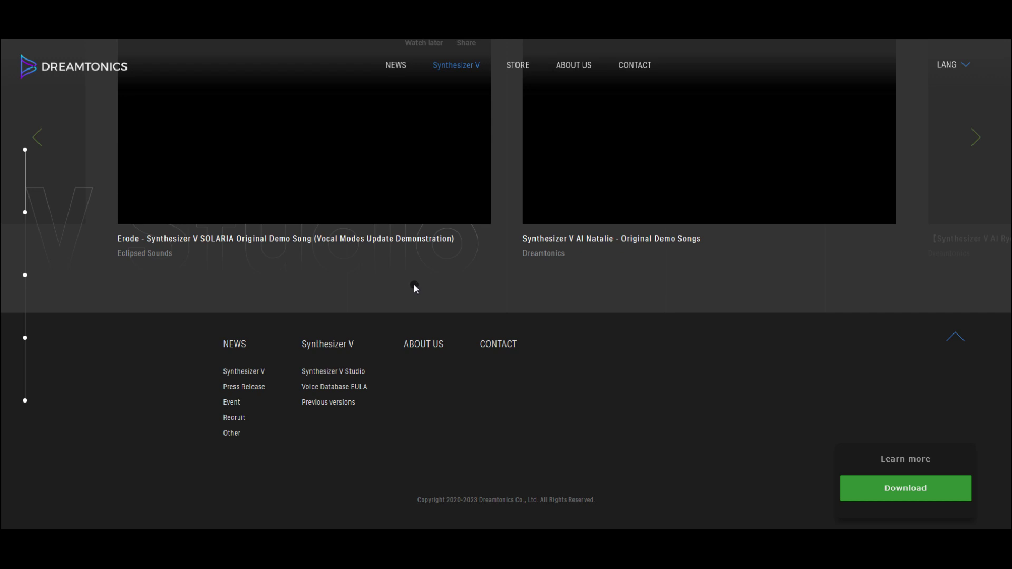
{"action": "scroll", "coordinate": [411, 282], "scroll_direction": "up", "scroll_amount": 5}
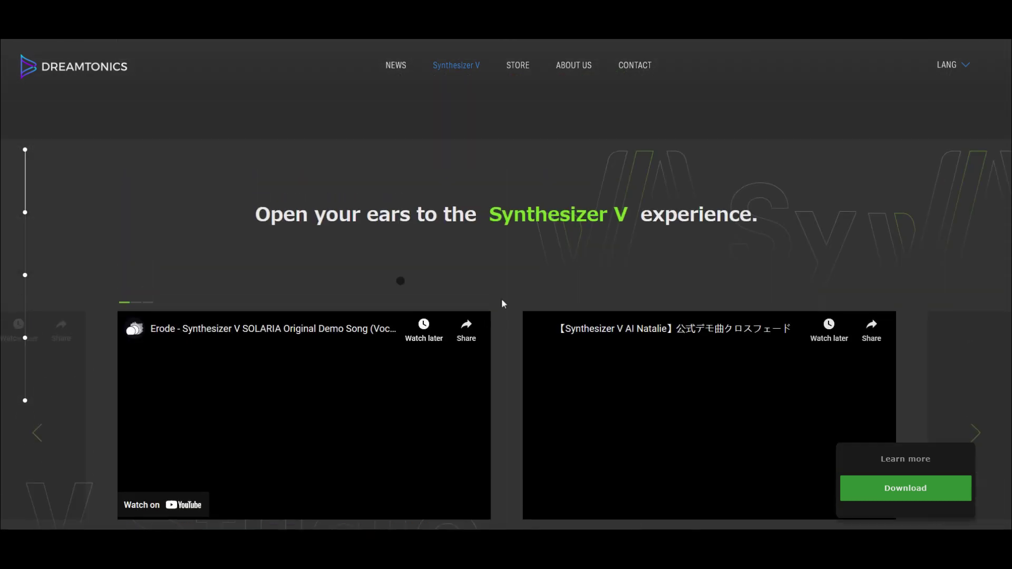
{"action": "scroll", "coordinate": [500, 295], "scroll_direction": "down", "scroll_amount": 3}
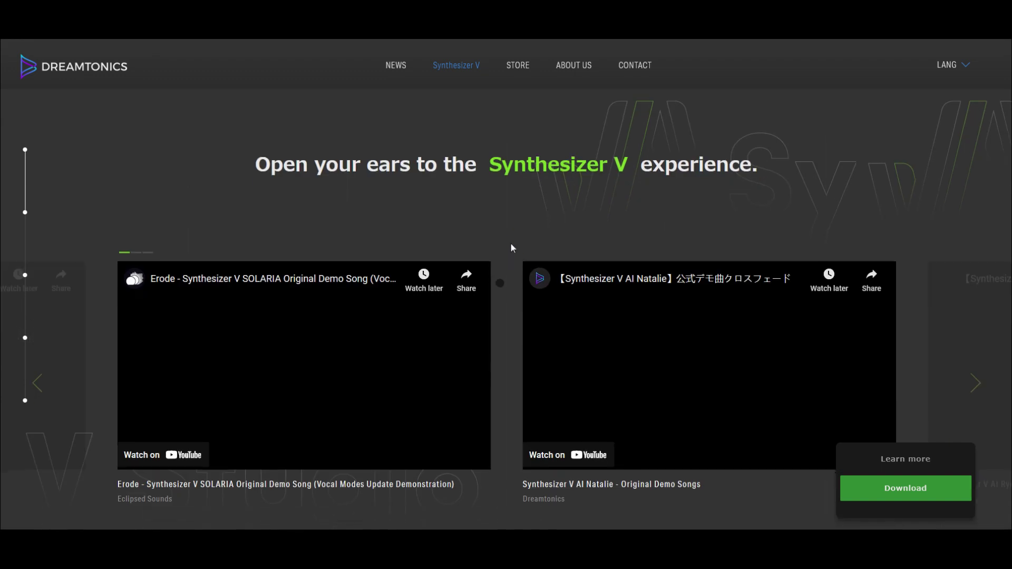
{"action": "scroll", "coordinate": [502, 236], "scroll_direction": "up", "scroll_amount": 2}
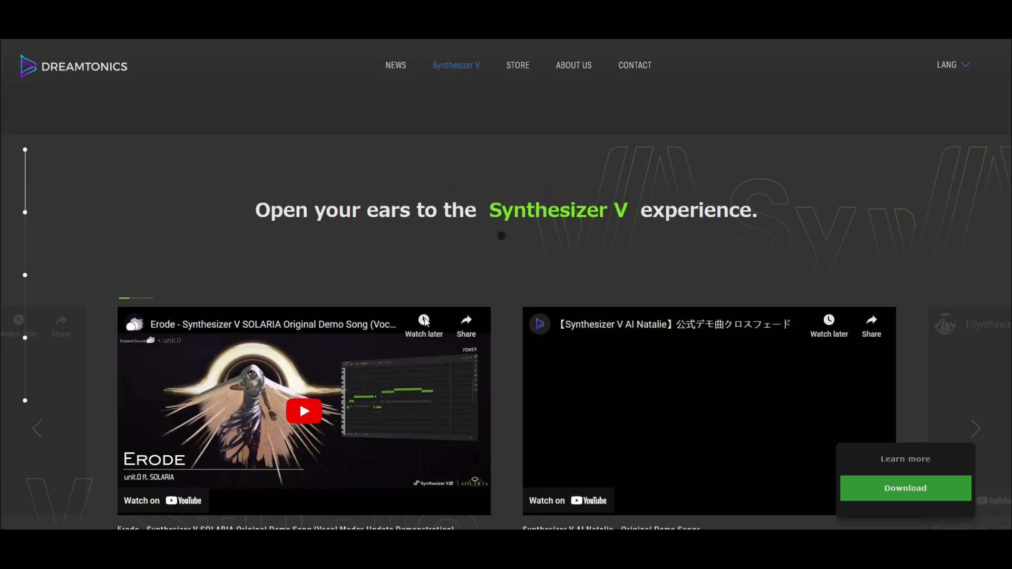
{"action": "scroll", "coordinate": [474, 287], "scroll_direction": "up", "scroll_amount": 3}
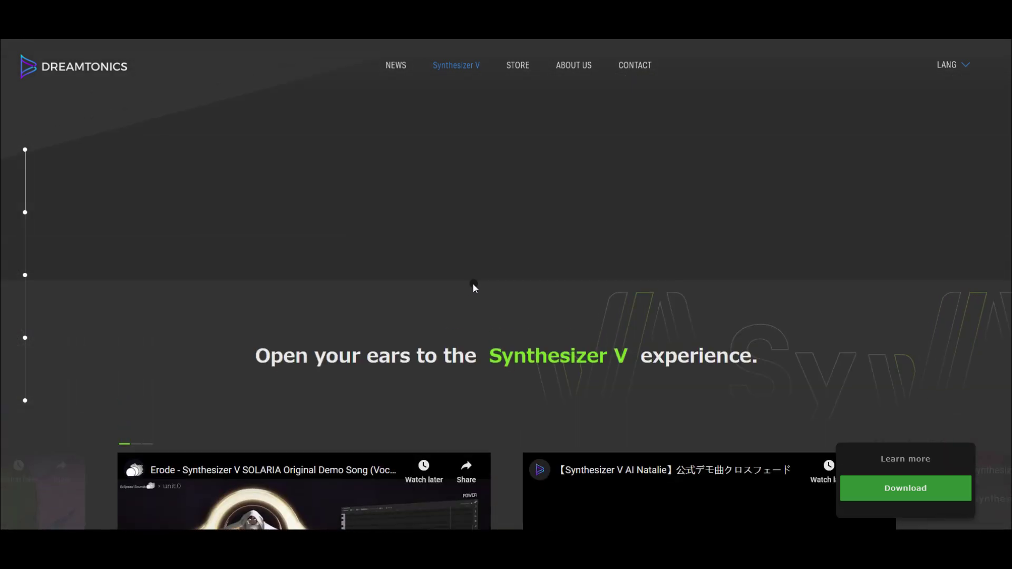
{"action": "scroll", "coordinate": [459, 313], "scroll_direction": "down", "scroll_amount": 2}
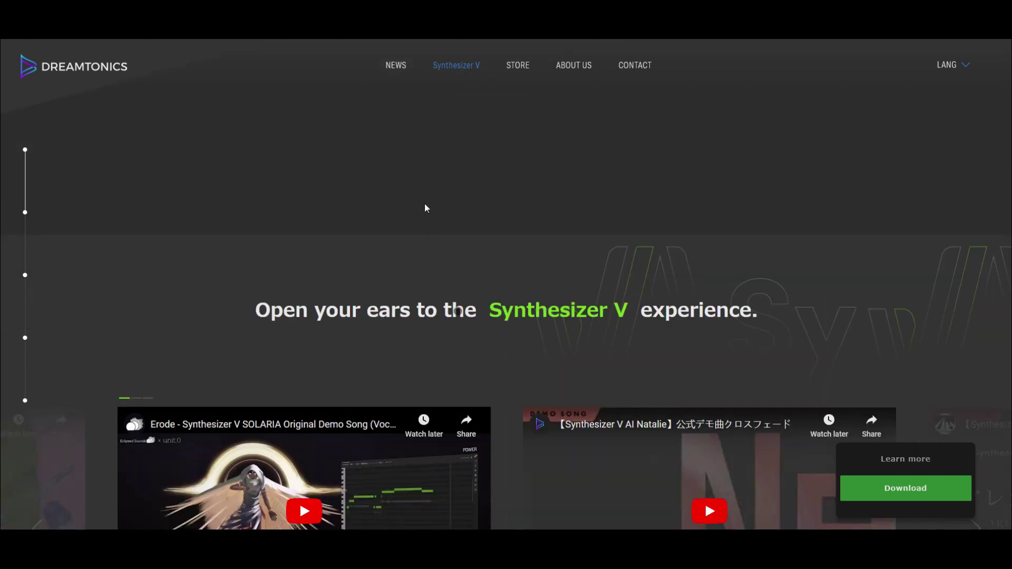
{"action": "scroll", "coordinate": [430, 240], "scroll_direction": "down", "scroll_amount": 2}
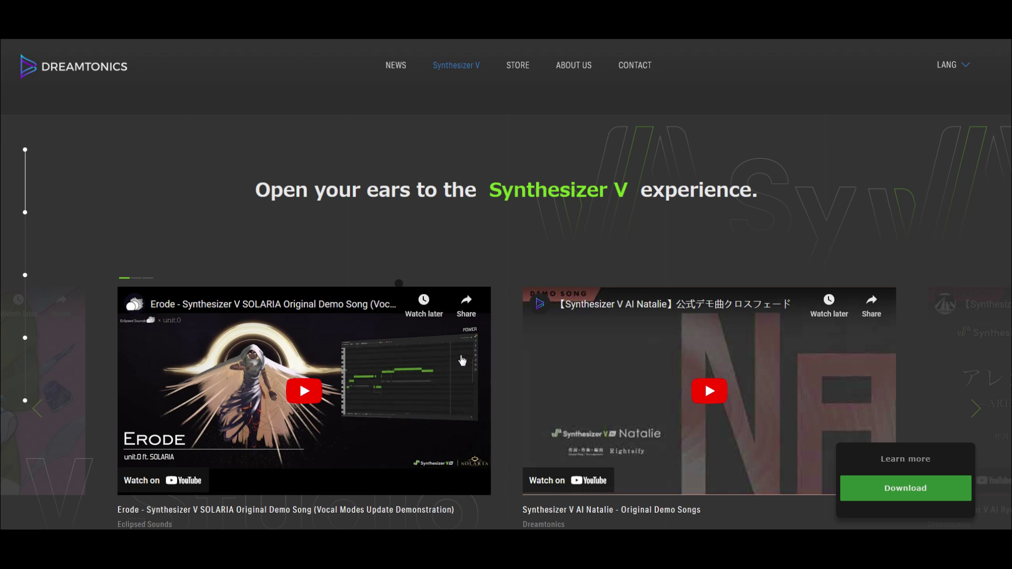
{"action": "scroll", "coordinate": [574, 257], "scroll_direction": "down", "scroll_amount": 3}
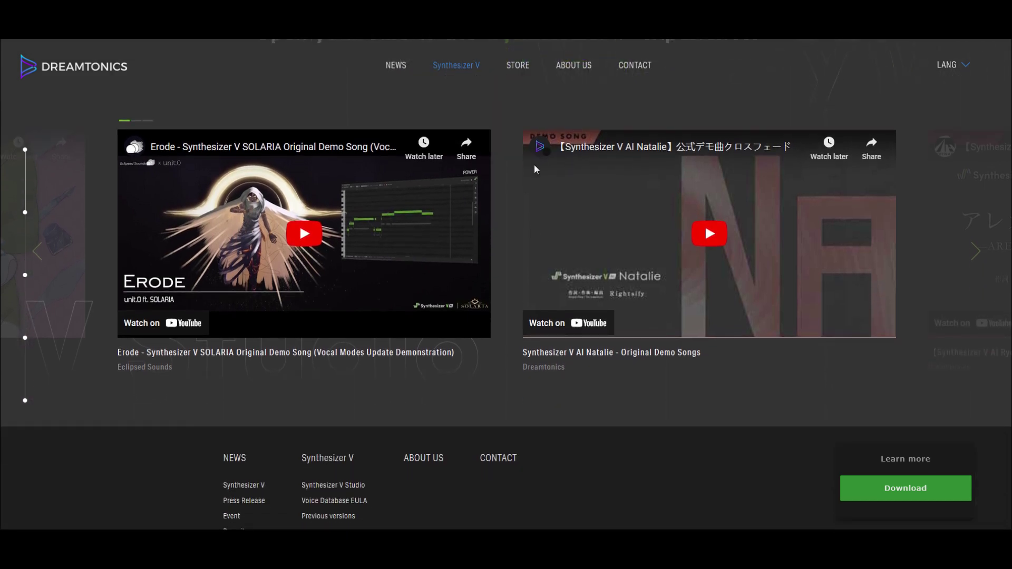
{"action": "scroll", "coordinate": [540, 160], "scroll_direction": "up", "scroll_amount": 4}
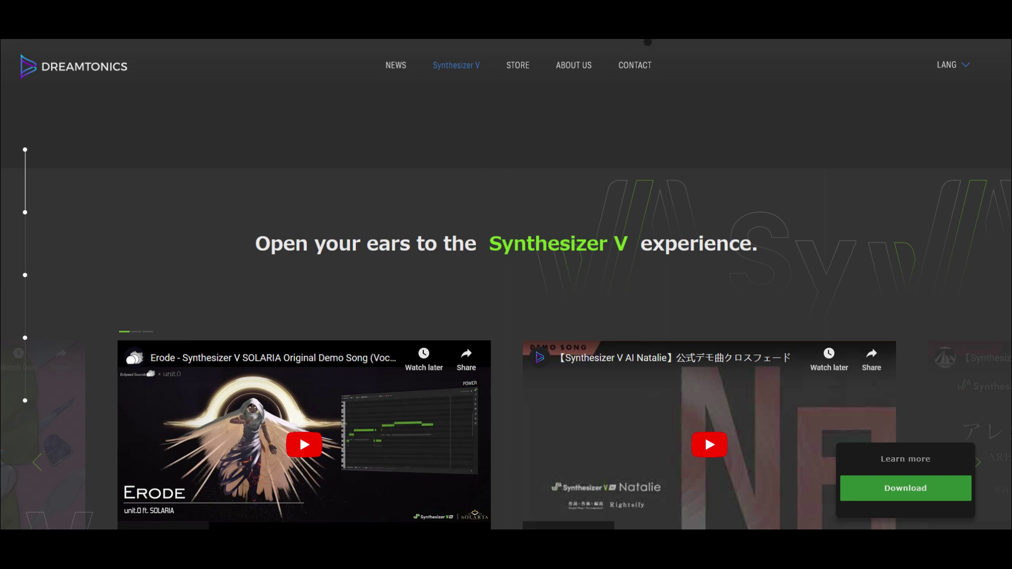
Scroll up on the Synthesizer V page before moving to QuickWrite's fiction/non-fiction start page
{"action": "scroll", "coordinate": [744, 121], "scroll_direction": "up", "scroll_amount": 2}
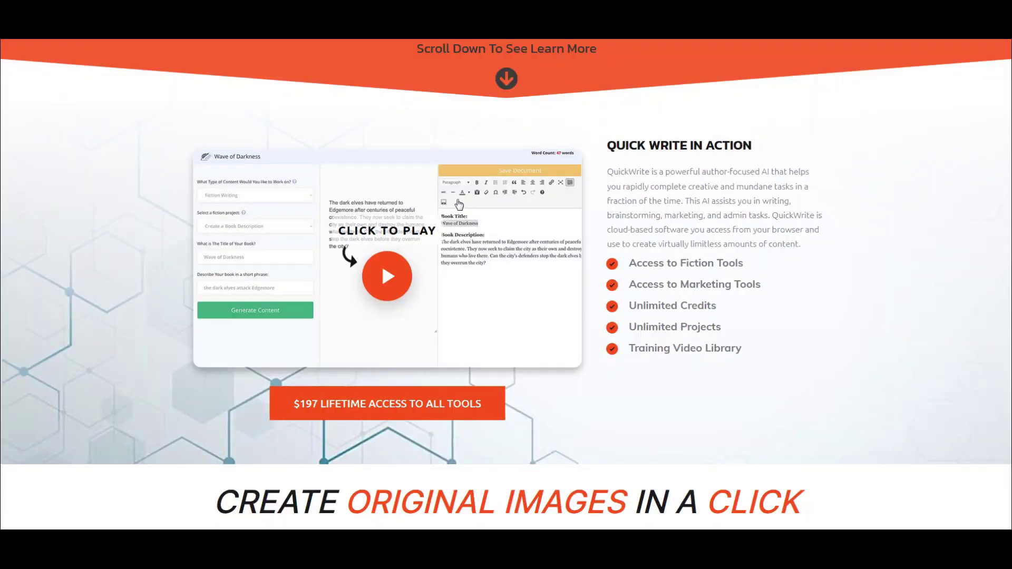
Scroll the QuickWrite sales page past the image tools to the Develop Characters in a Flash section and $197 lifetime offer
{"action": "scroll", "coordinate": [287, 331], "scroll_direction": "down", "scroll_amount": 5}
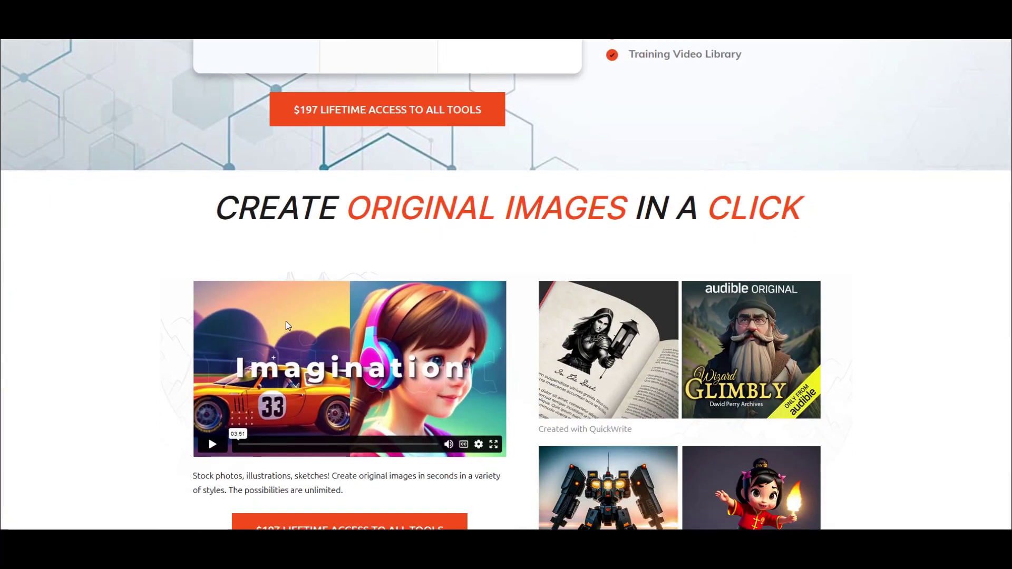
{"action": "scroll", "coordinate": [286, 327], "scroll_direction": "down", "scroll_amount": 15}
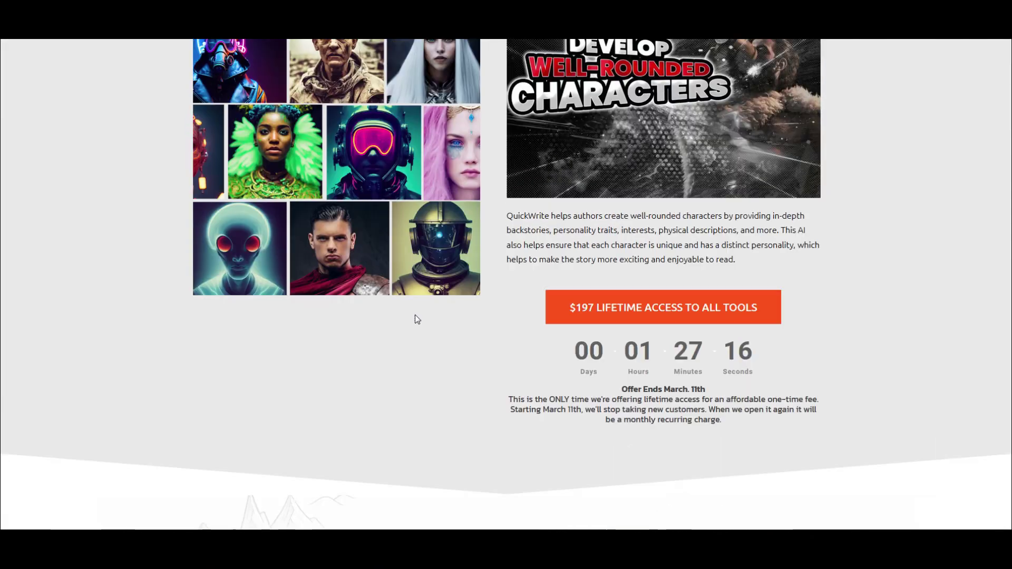
{"action": "scroll", "coordinate": [416, 317], "scroll_direction": "up", "scroll_amount": 5}
{"action": "scroll", "coordinate": [406, 295], "scroll_direction": "down", "scroll_amount": 3}
{"action": "scroll", "coordinate": [391, 271], "scroll_direction": "up", "scroll_amount": 1}
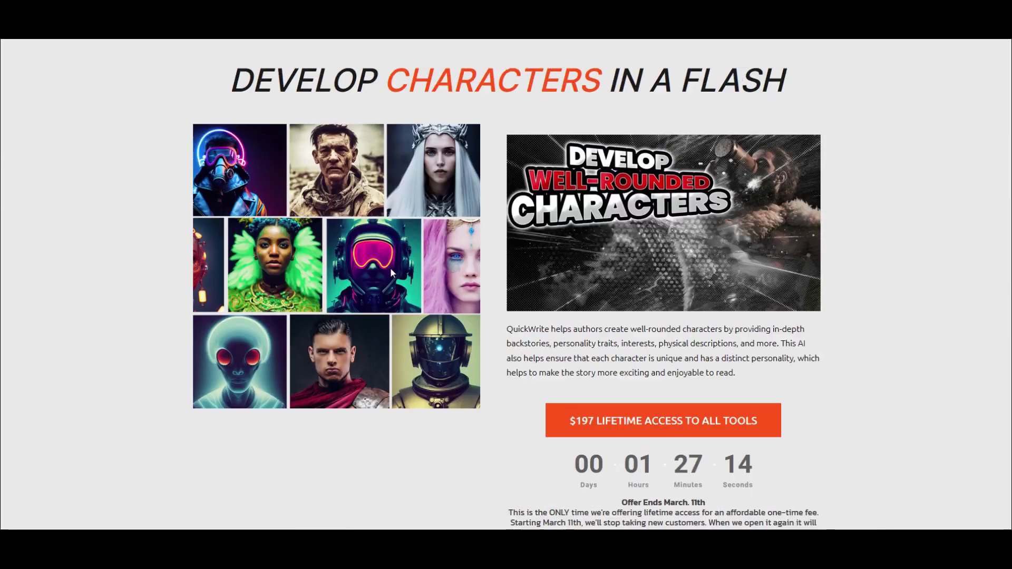